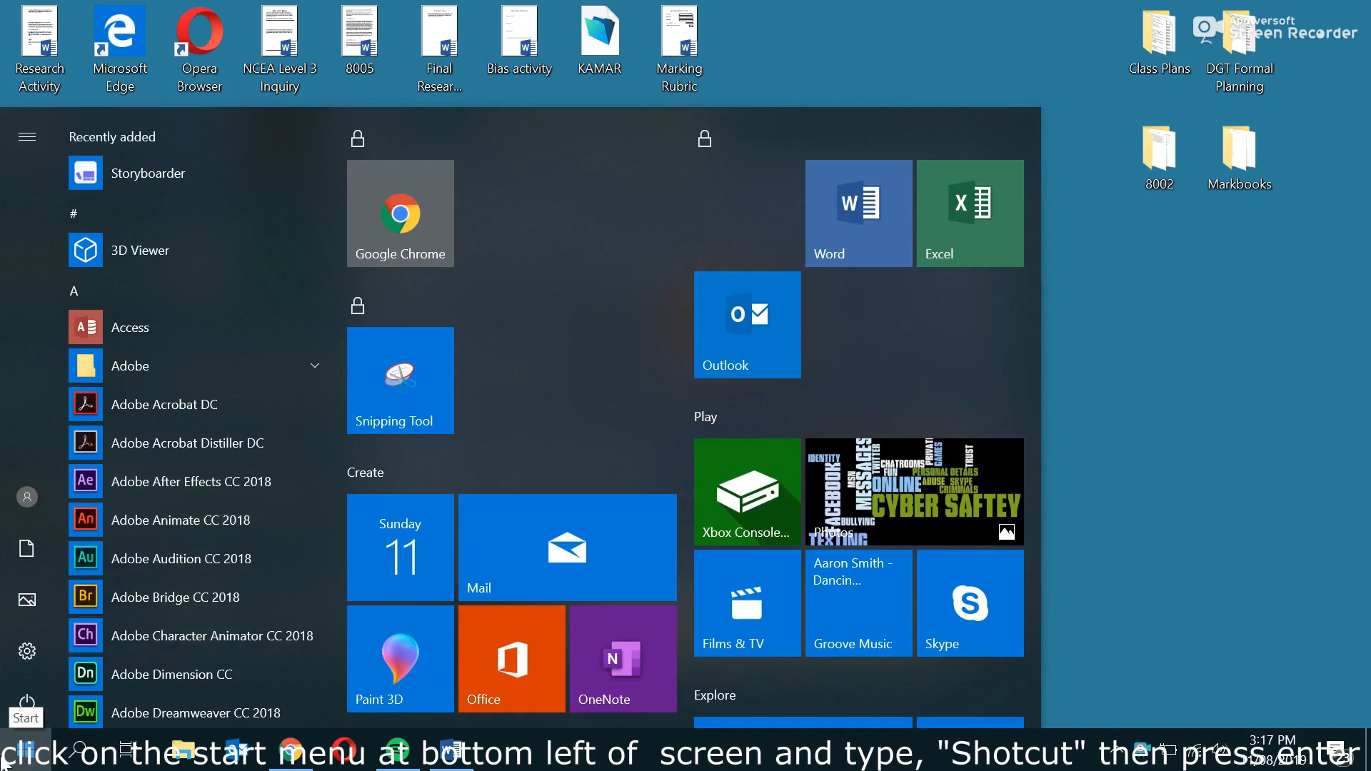
- Find the Shotcut app on the computer and launch it
text(Shotcut)
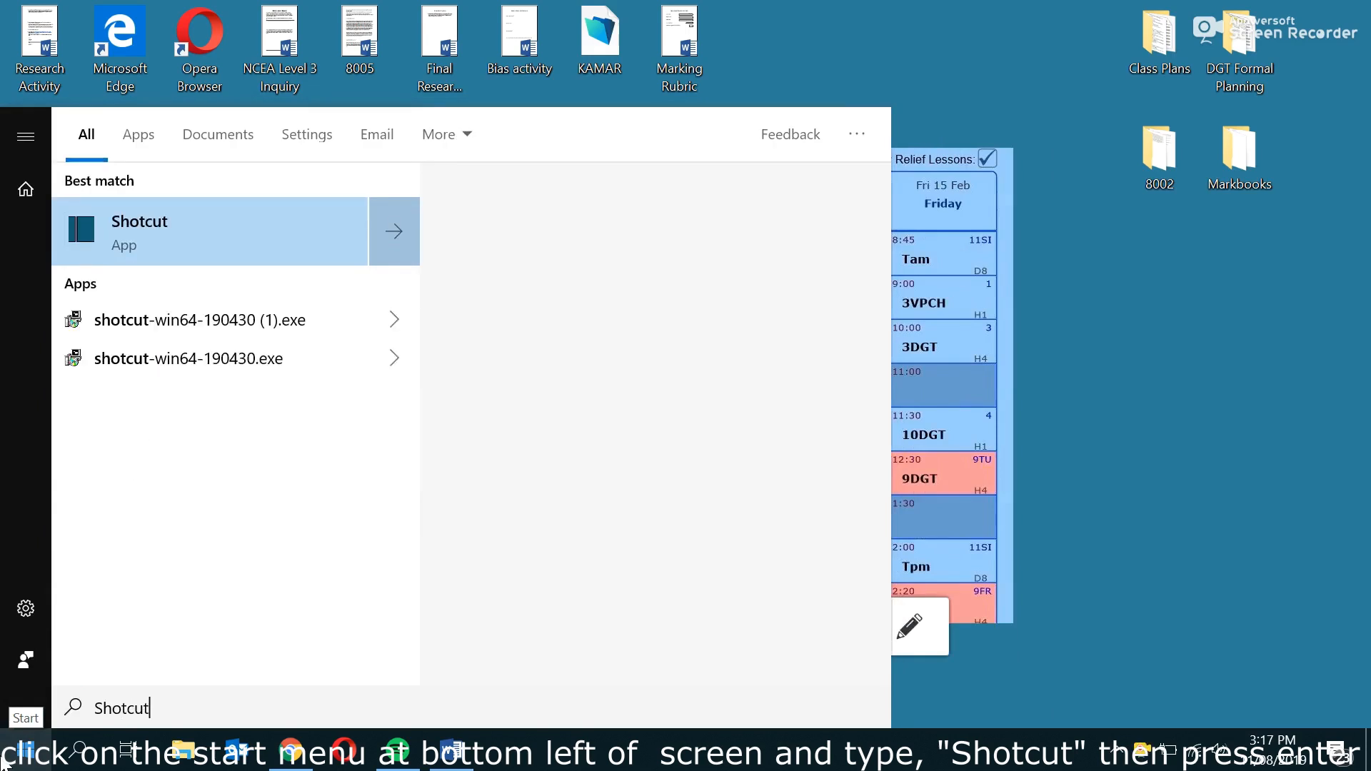
key(Return)
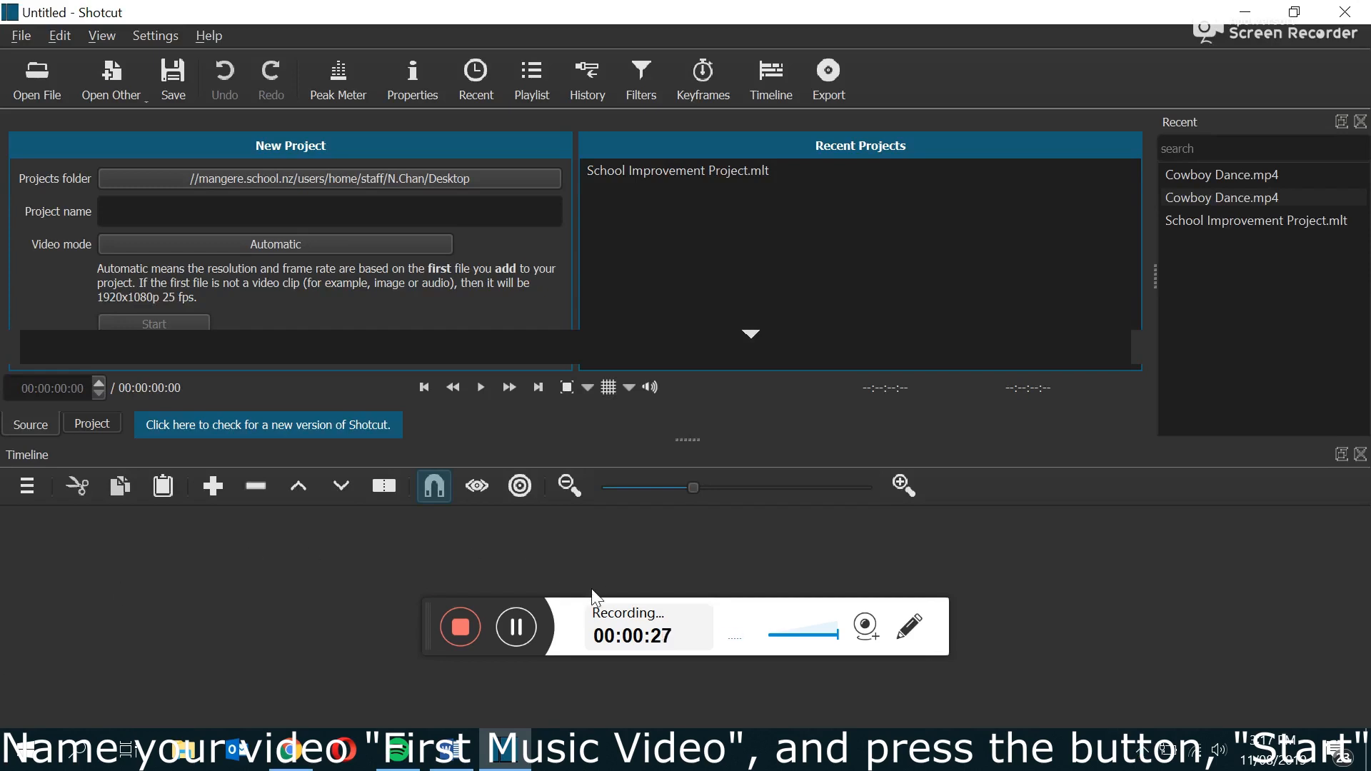
drag(429, 623, 1019, 729)
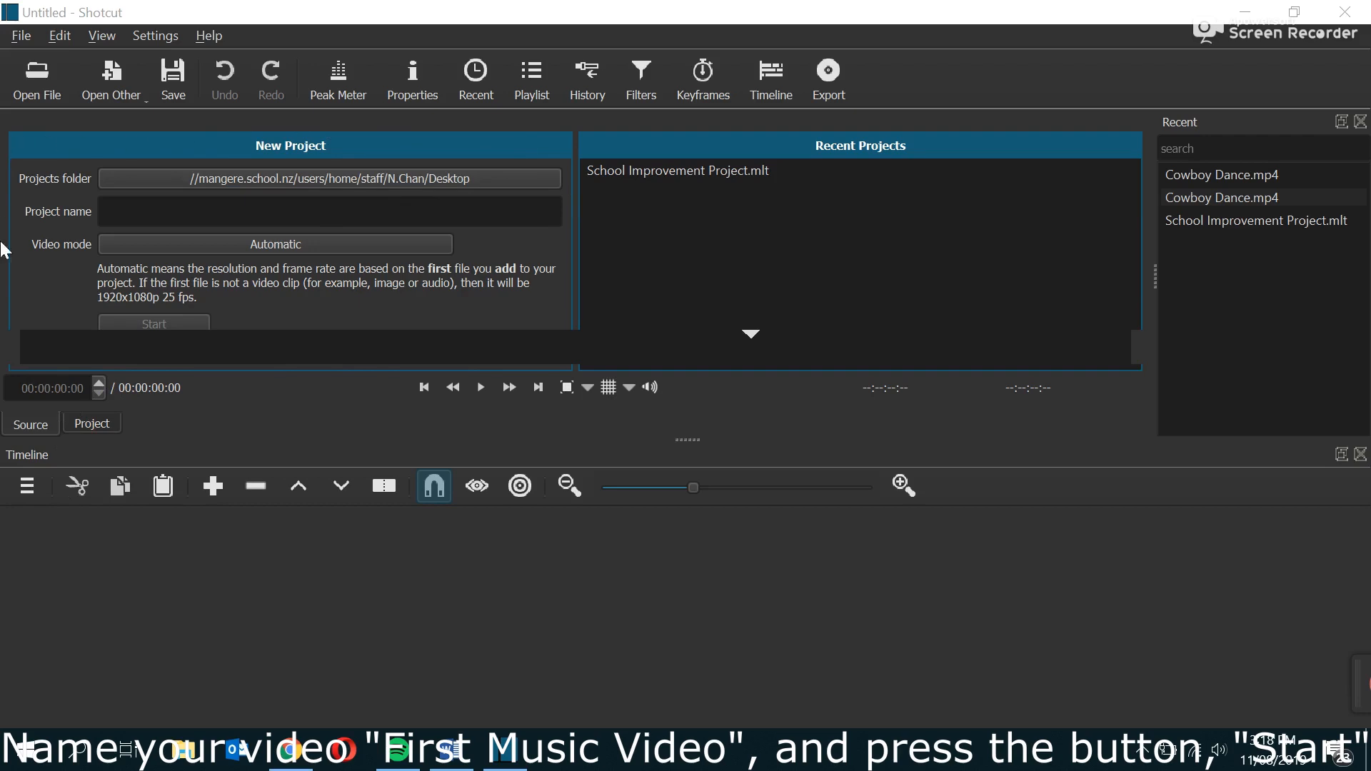
- Create a new project named First Music Video with the Desktop as its projects folder
click(132, 217)
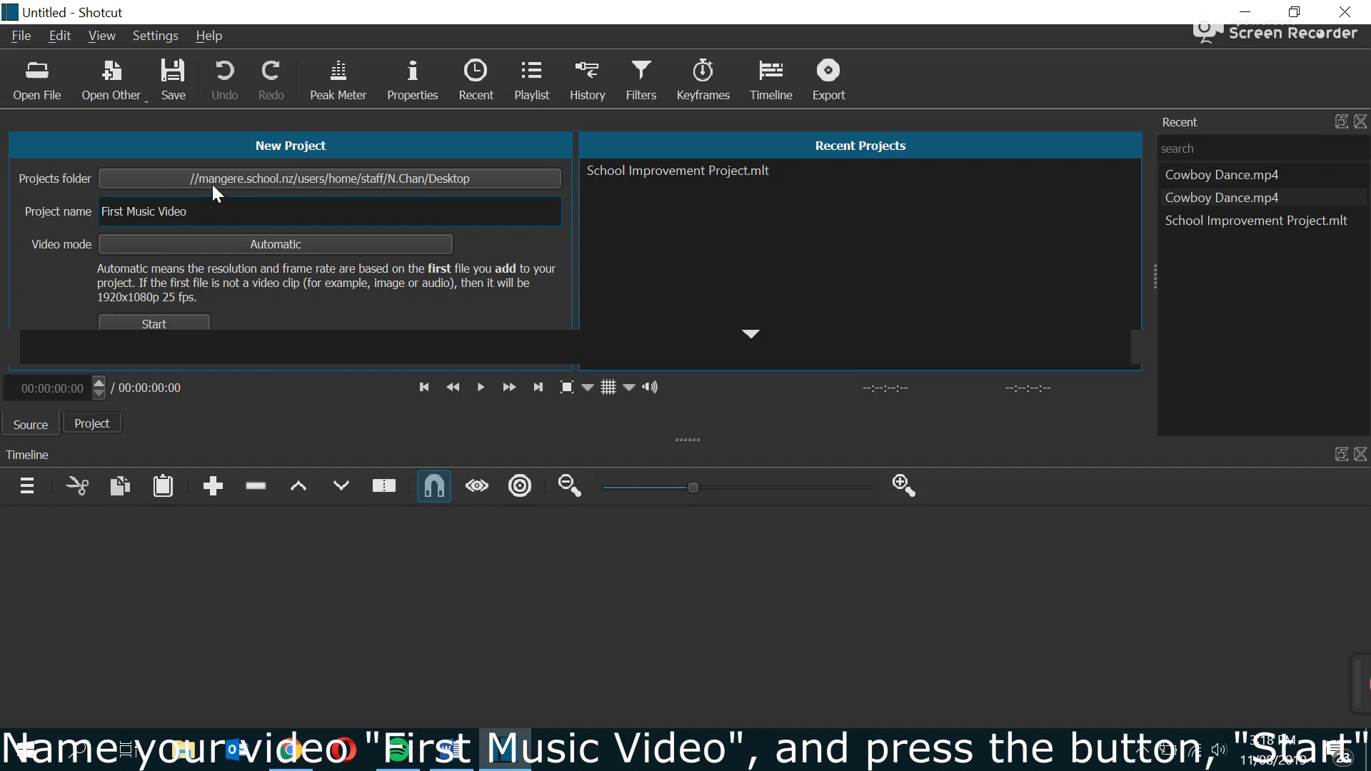
click(319, 178)
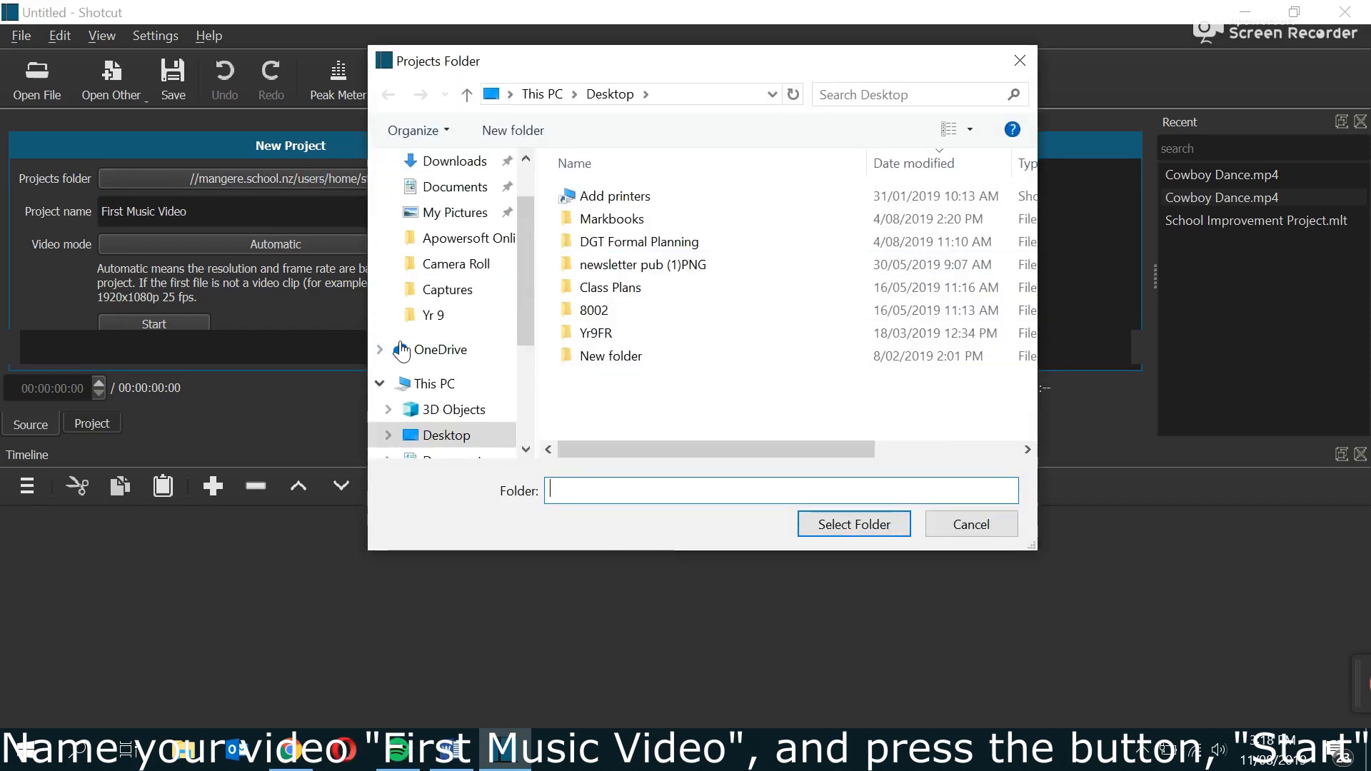
scroll(428, 286, up, 2)
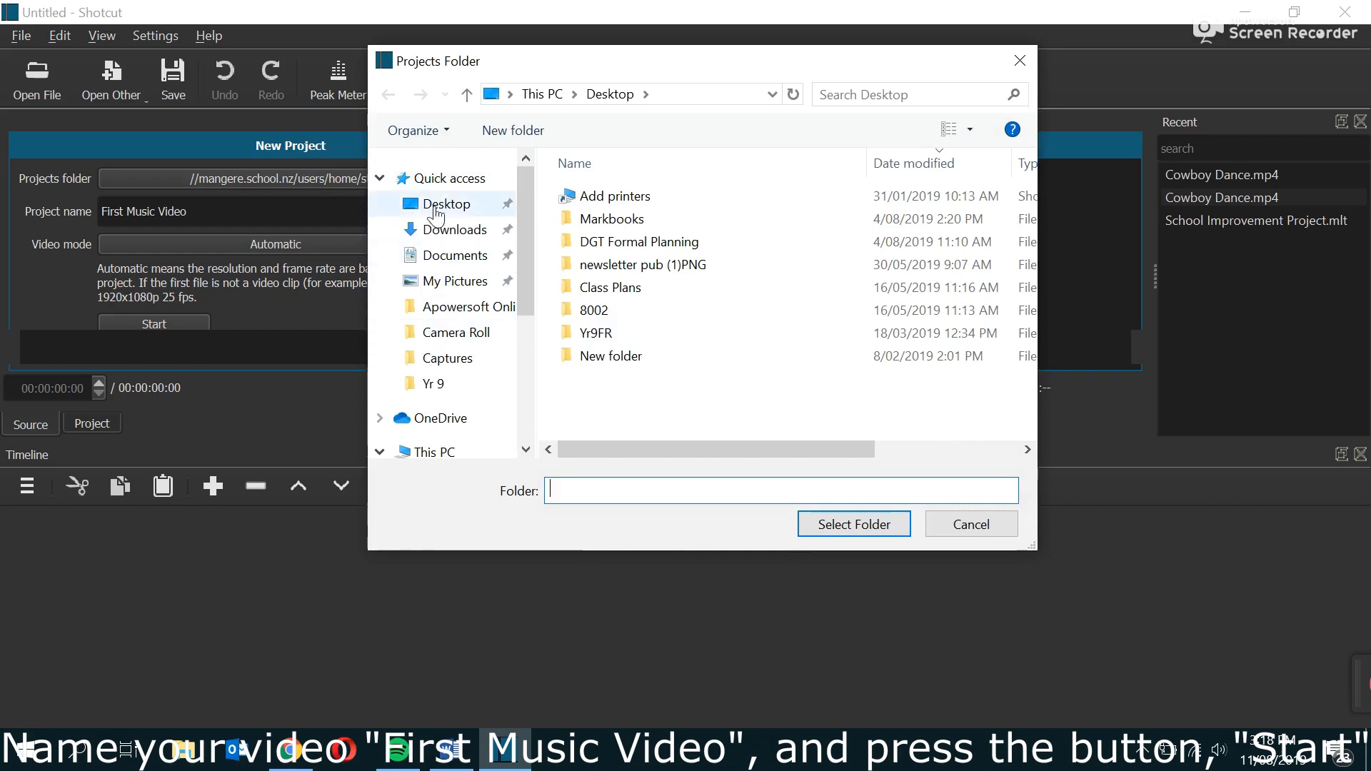
click(432, 204)
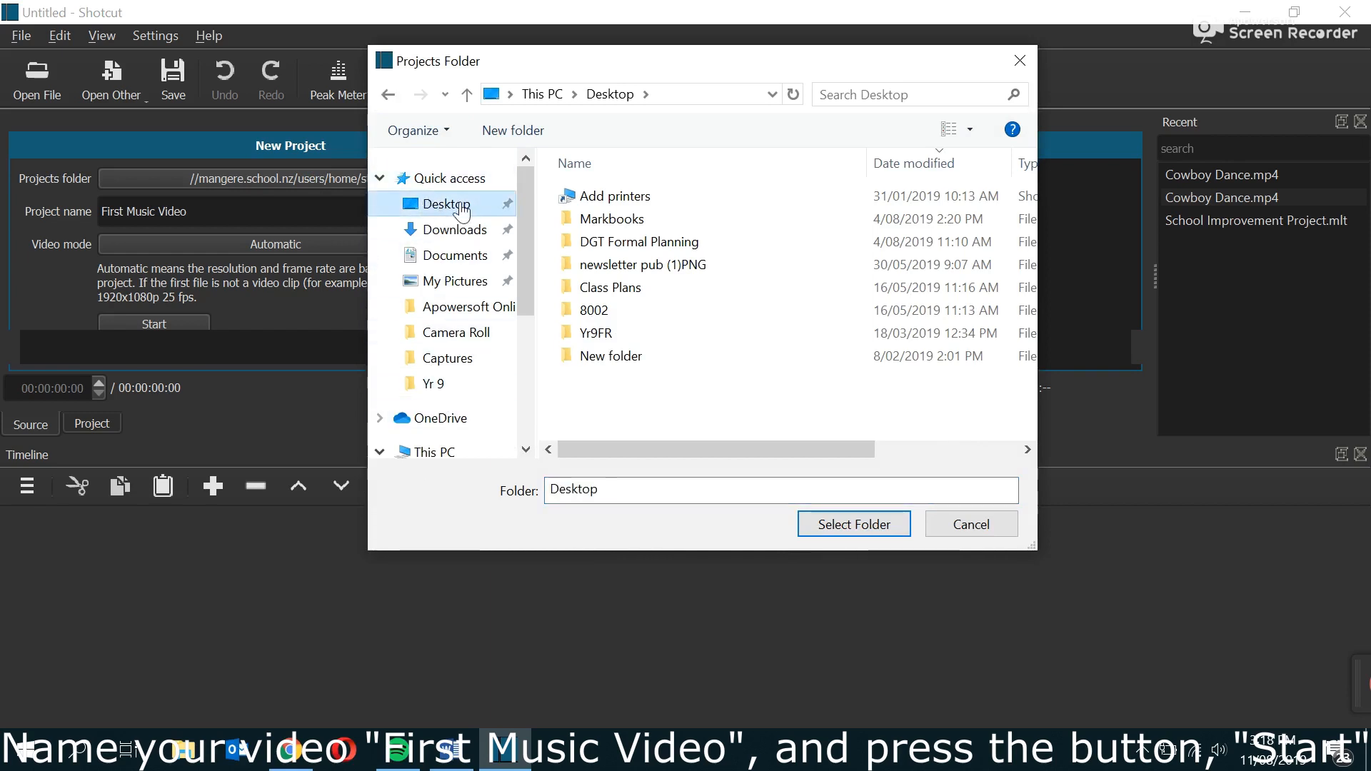
click(827, 526)
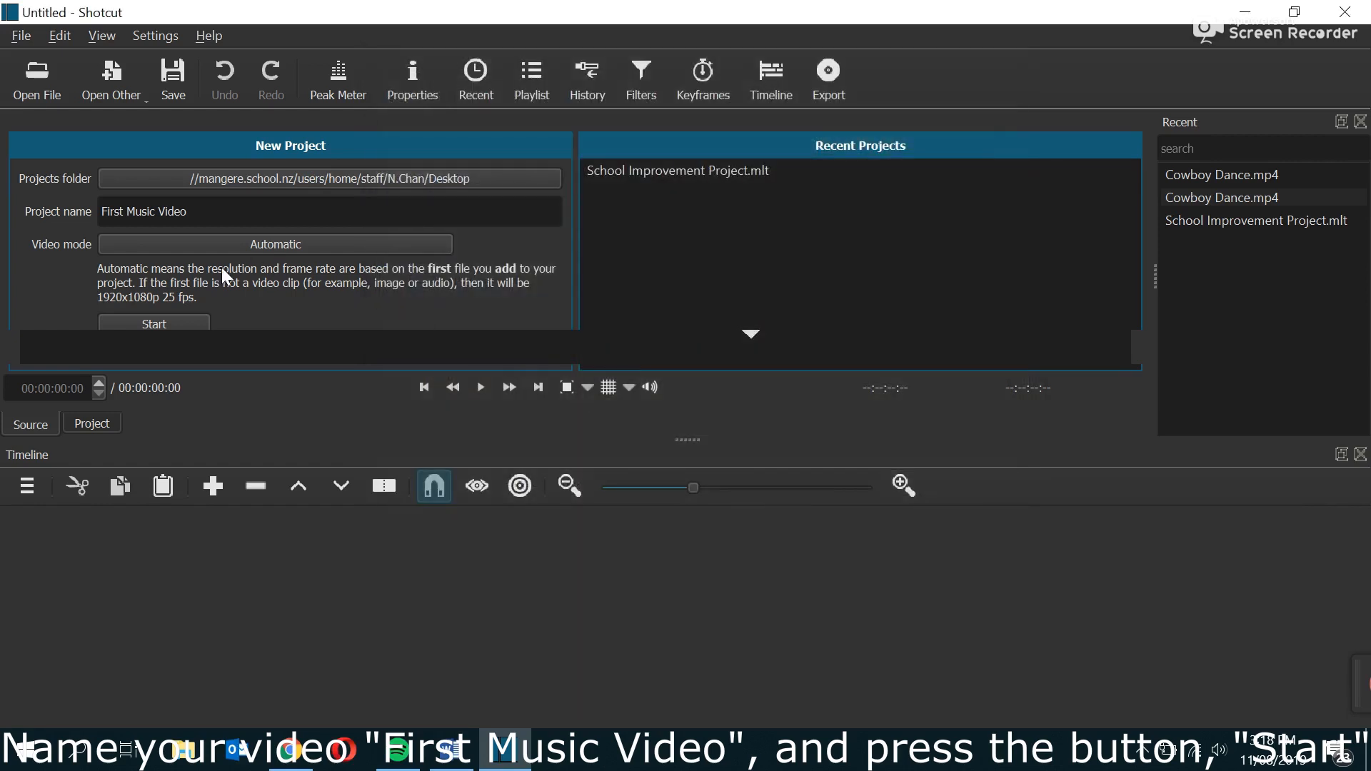
click(152, 323)
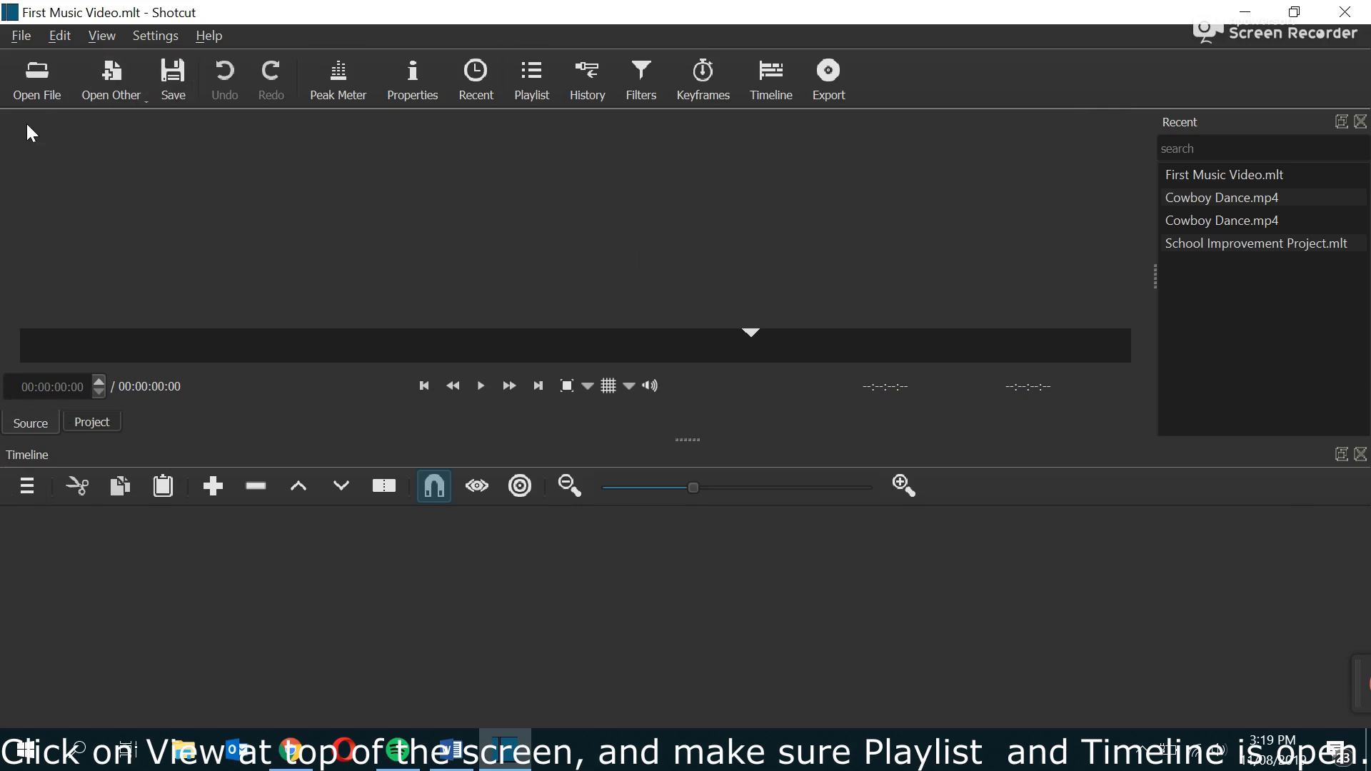
- Turn on the display of the Playlist in the project workspace
click(94, 36)
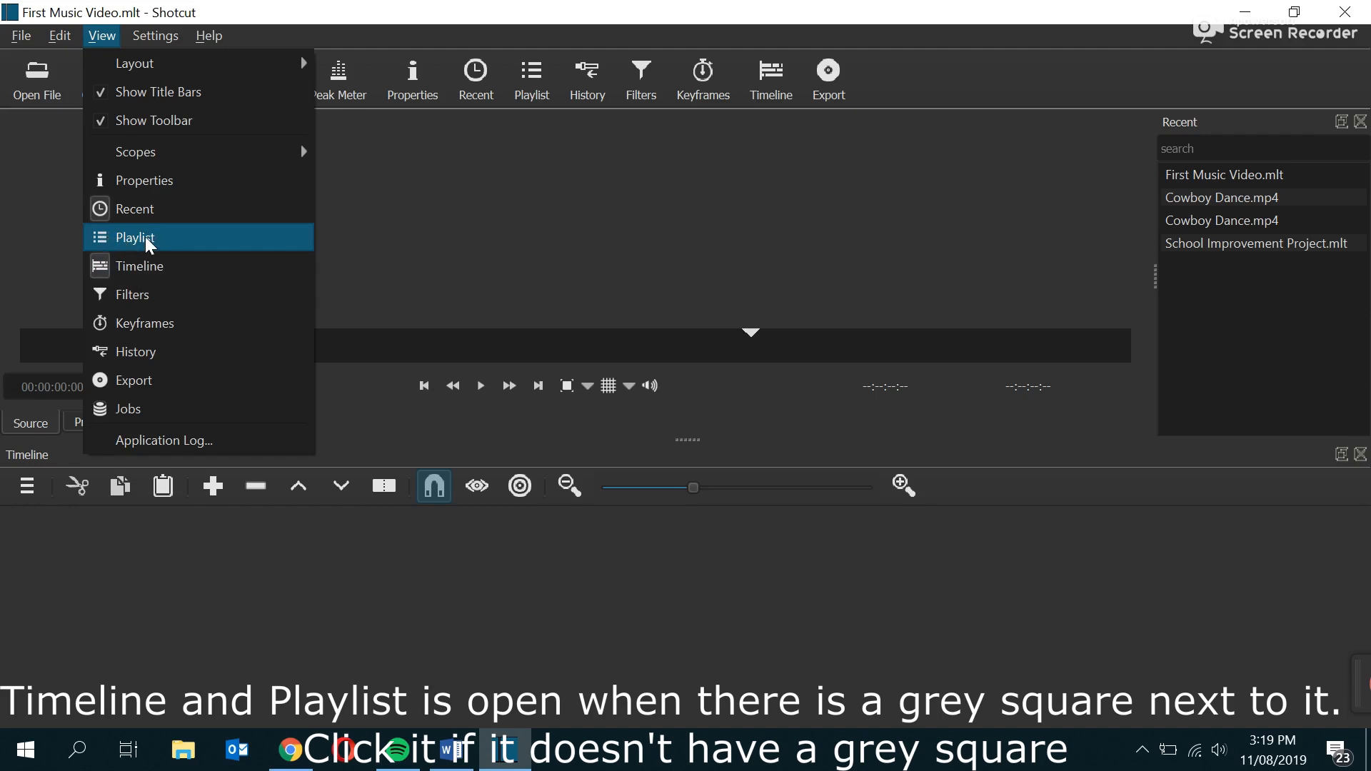
click(126, 244)
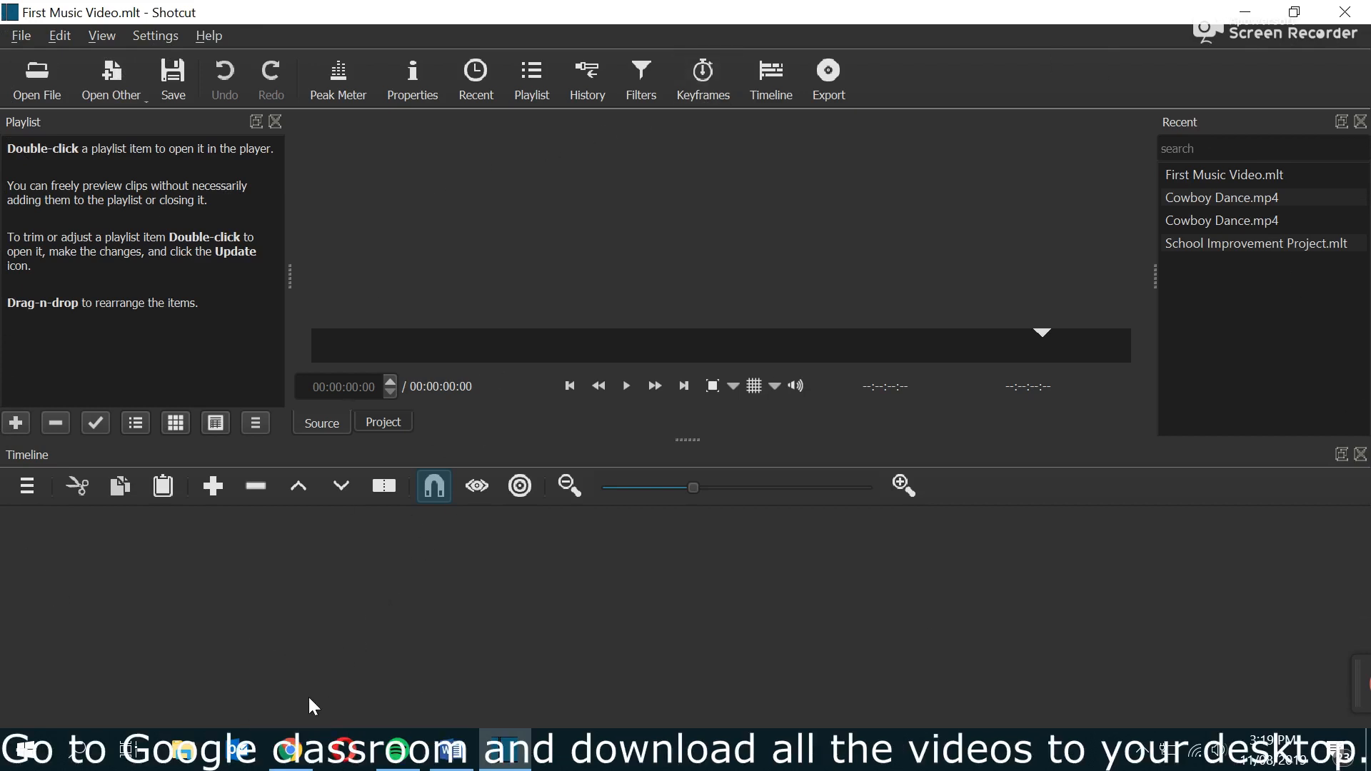
- Switch to the Yr 10DGT Google Classroom in Chrome and download Cowboy Dance.mp4 from the Videos to edit post
mouse_move(299, 751)
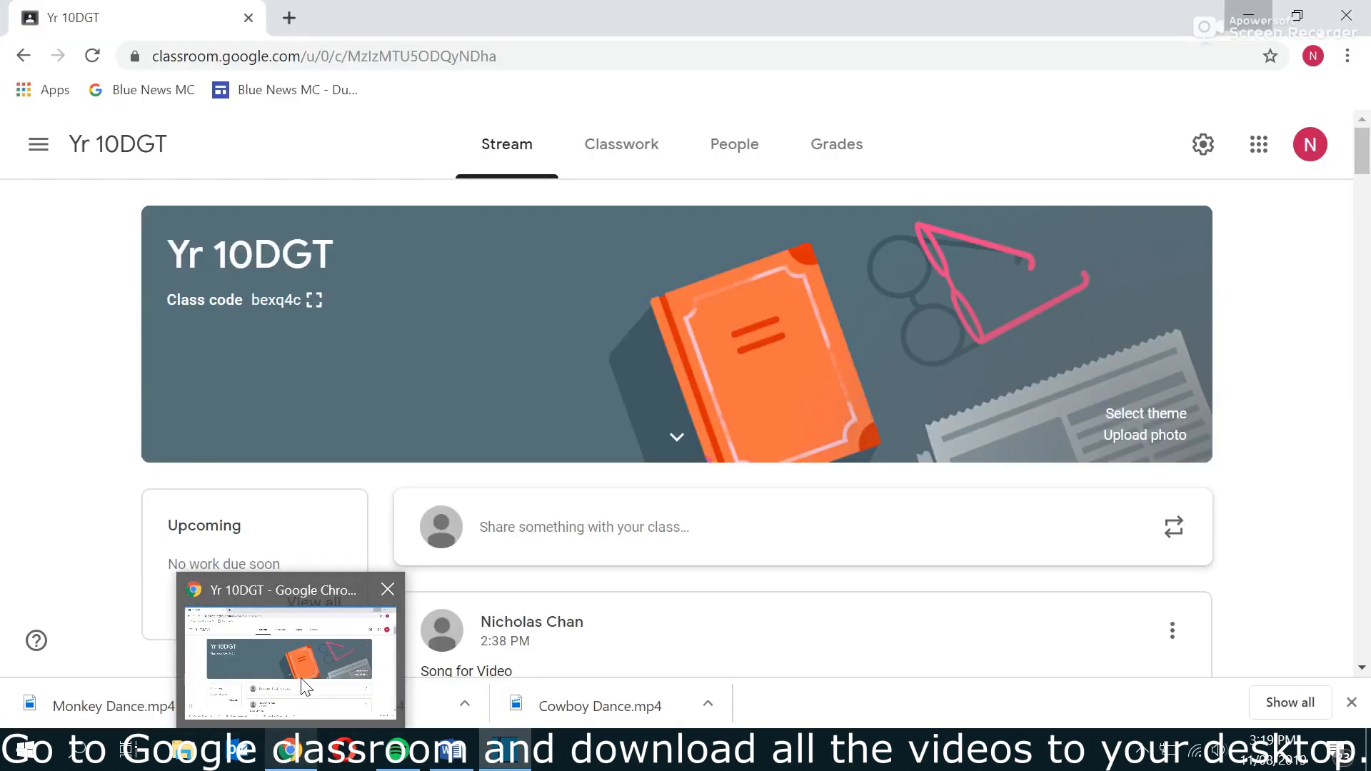
click(336, 620)
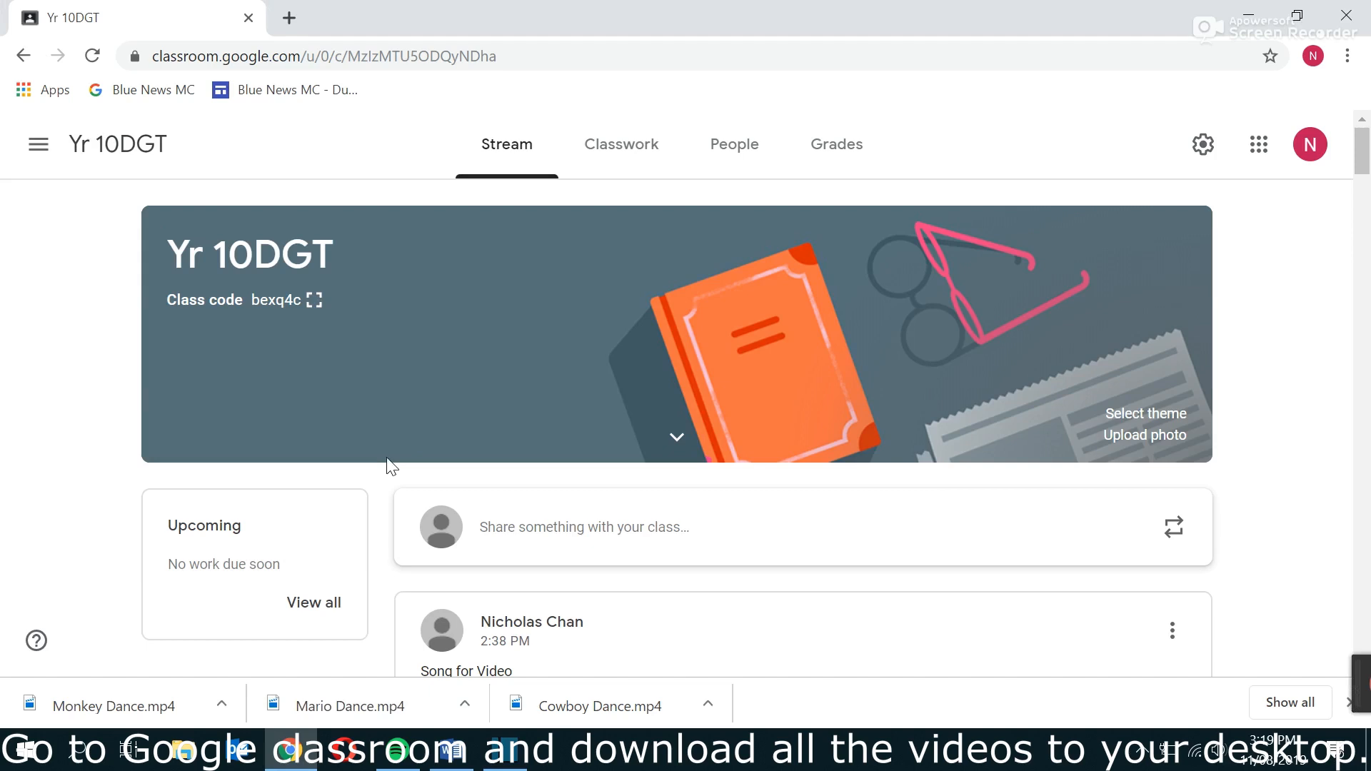
scroll(463, 418, down, 9)
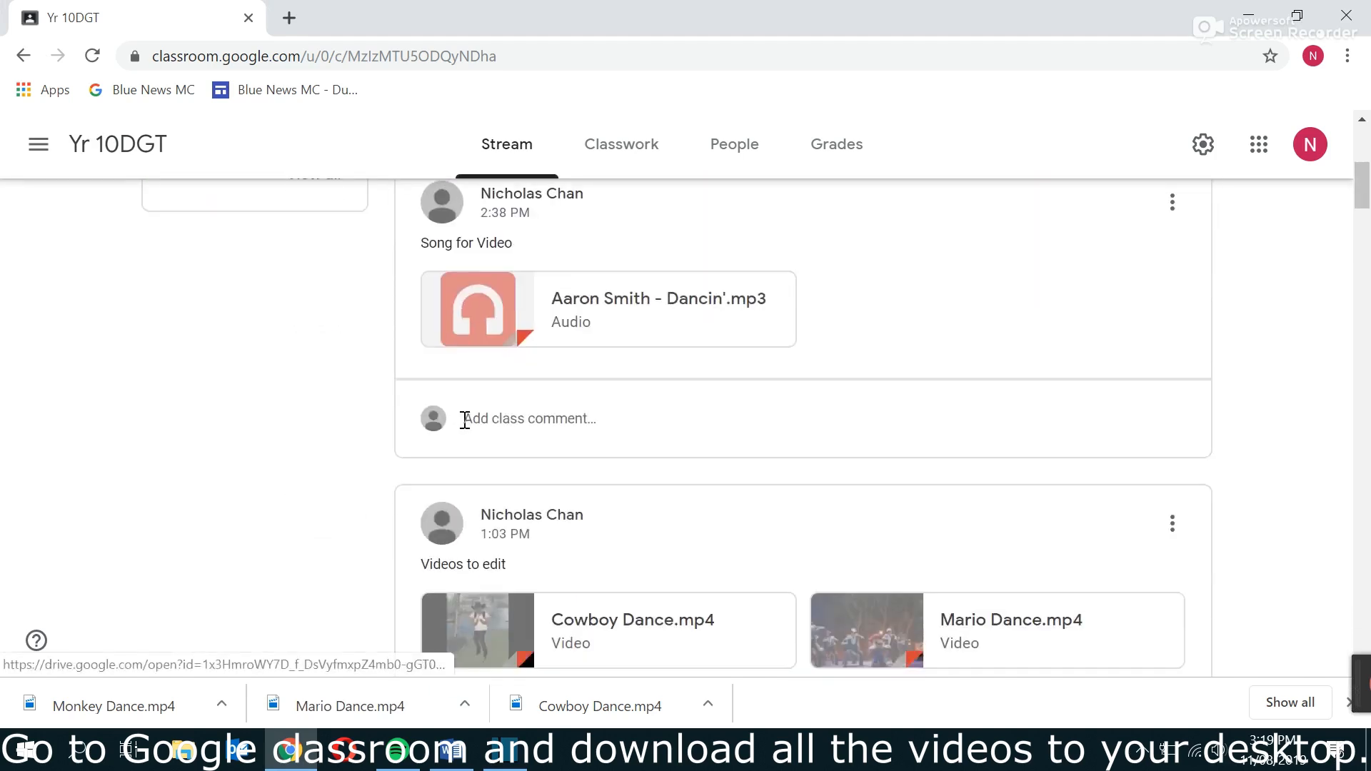
scroll(464, 427, down, 1)
scroll(464, 427, up, 1)
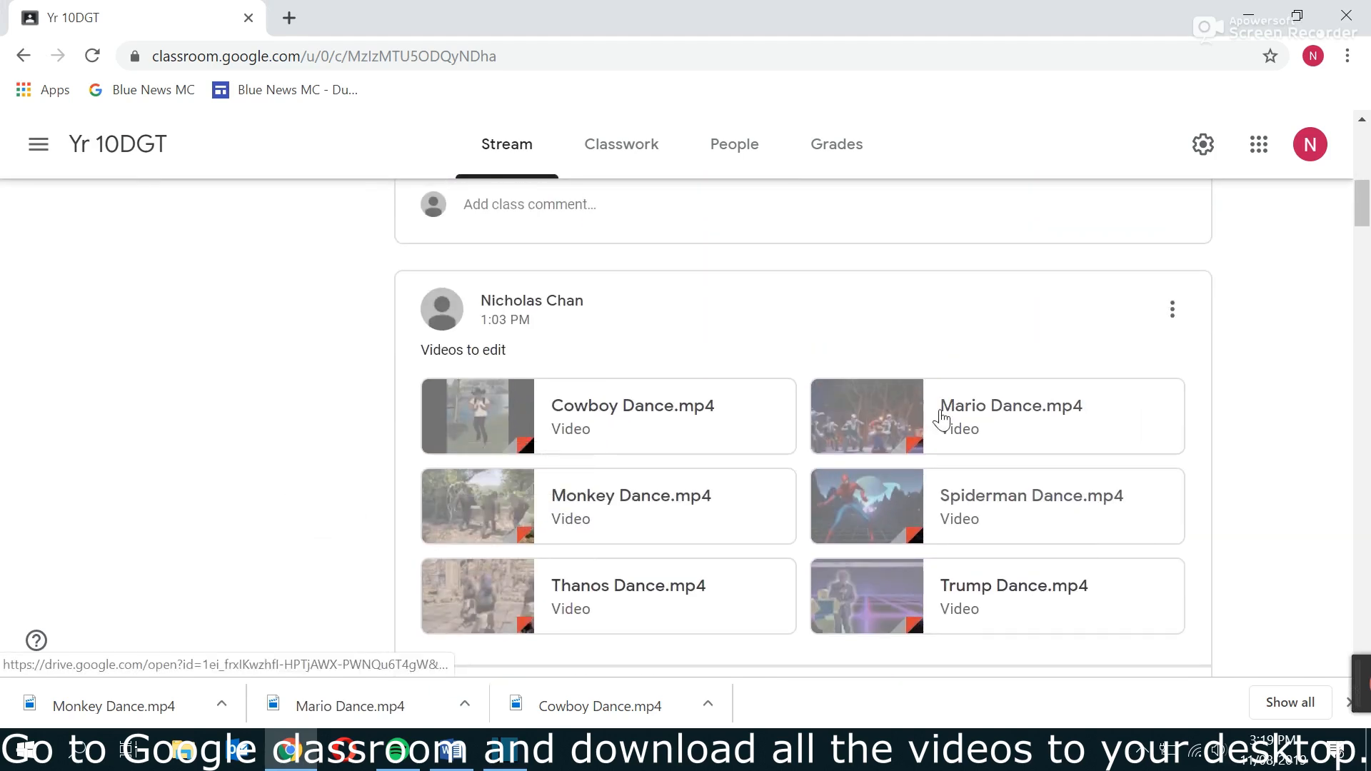
scroll(560, 422, down, 1)
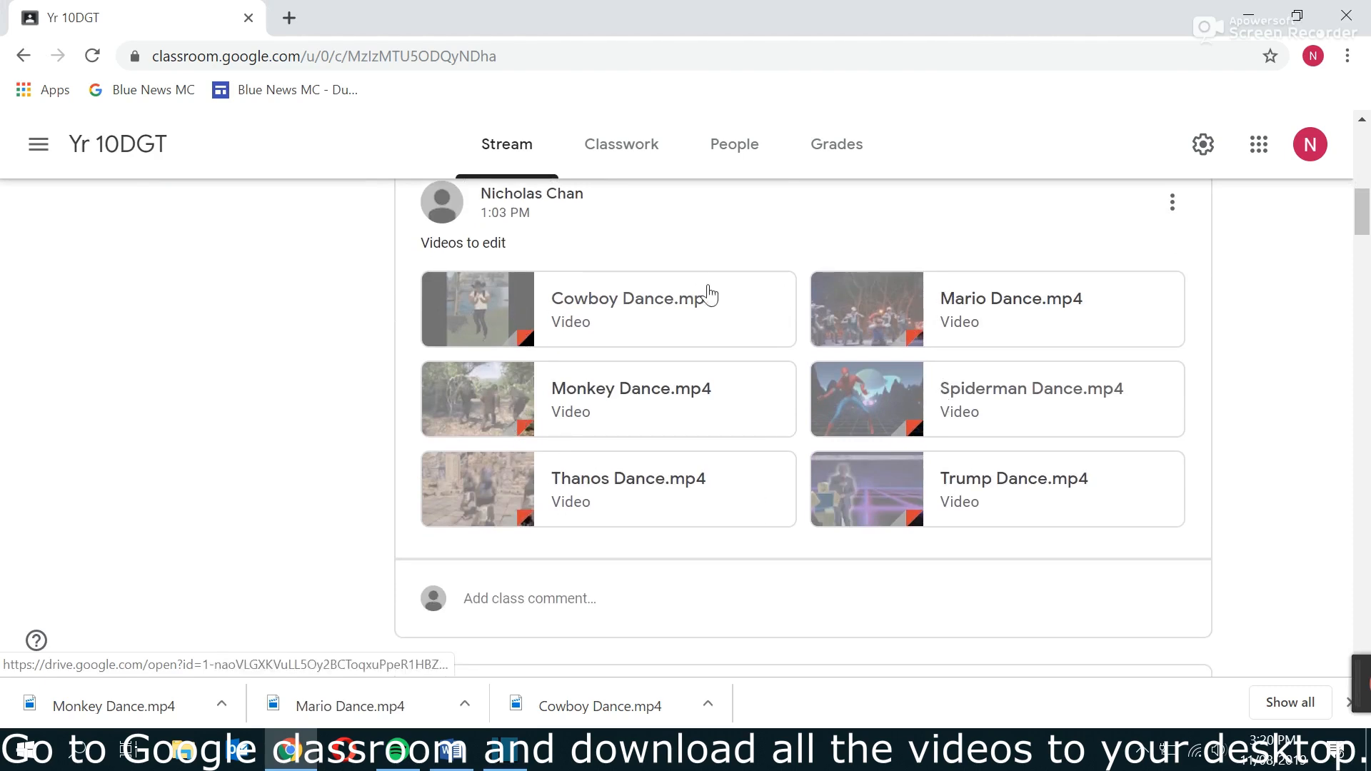
click(463, 314)
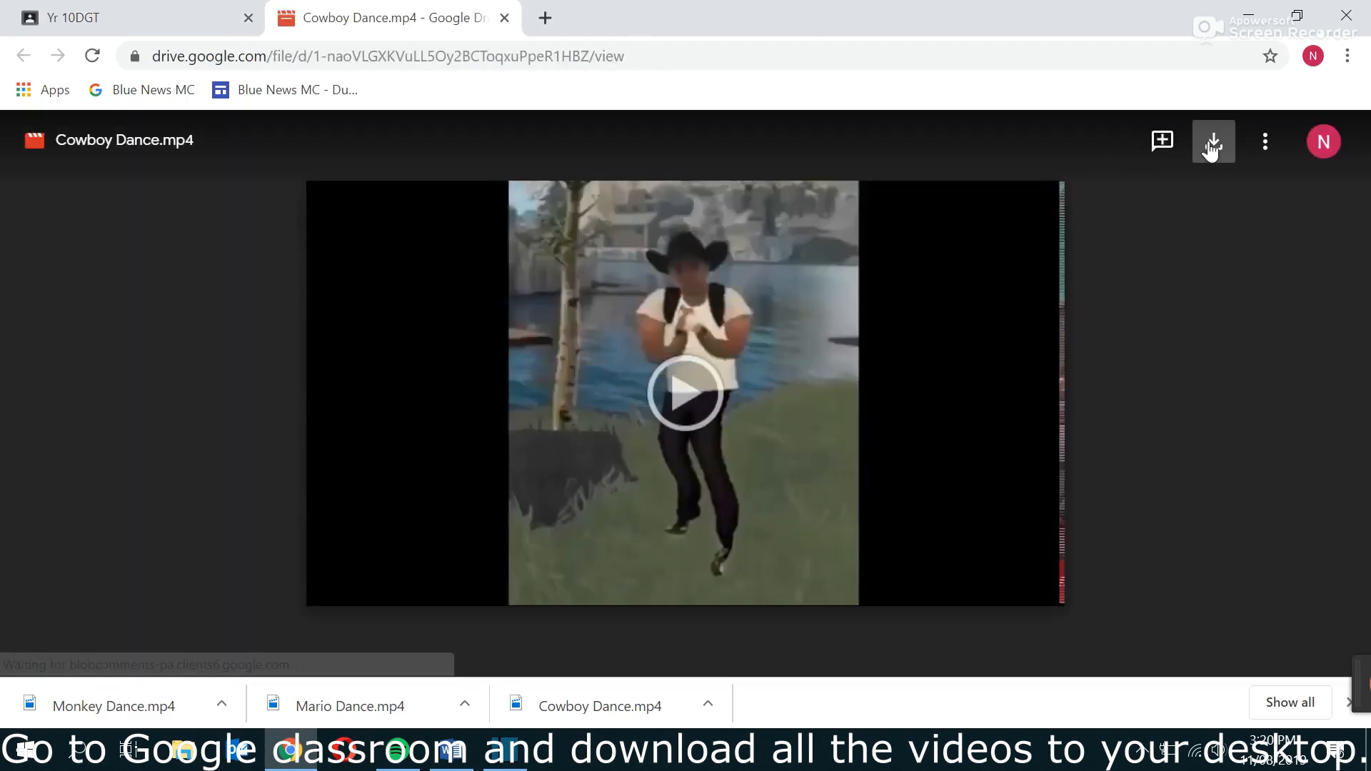
click(1213, 146)
- Download Mario Dance.mp4 and Monkey Dance.mp4 from the Videos to edit post in the classroom stream
click(175, 17)
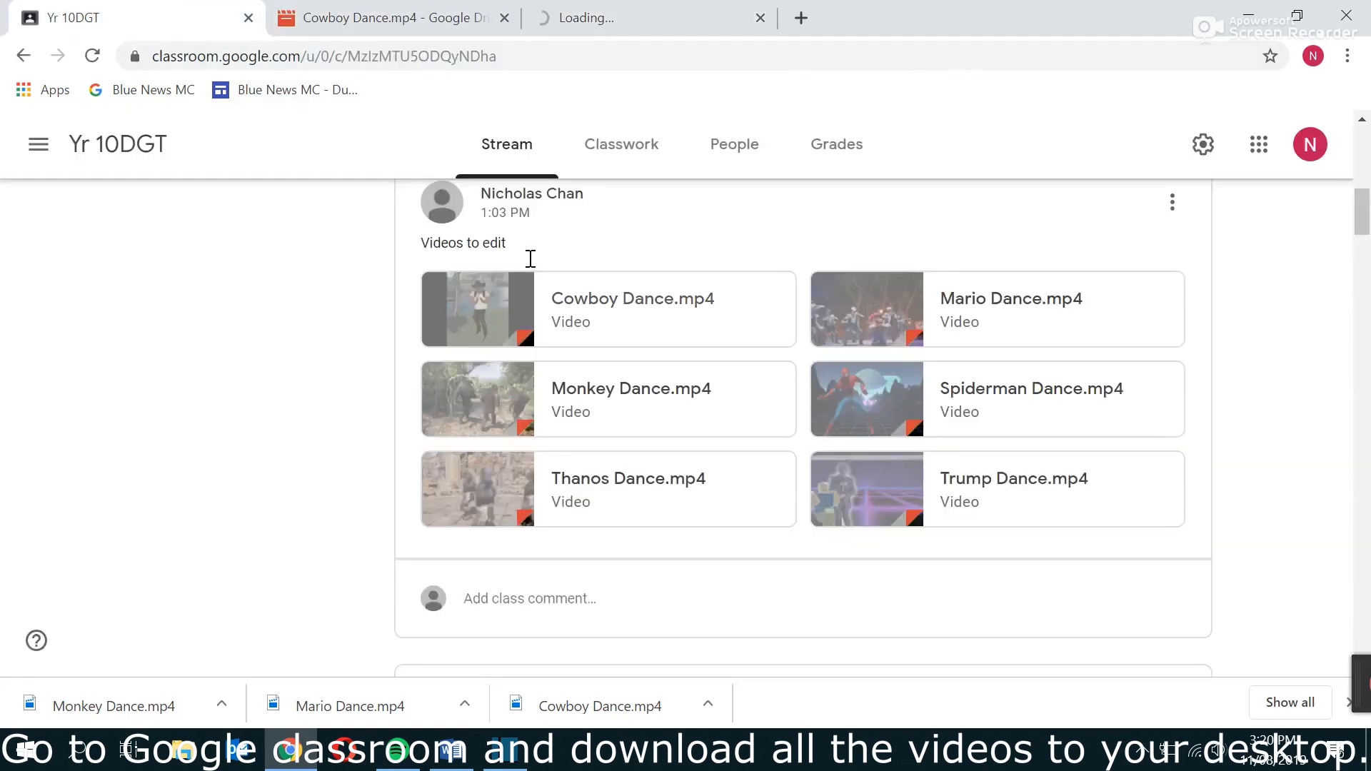
click(941, 322)
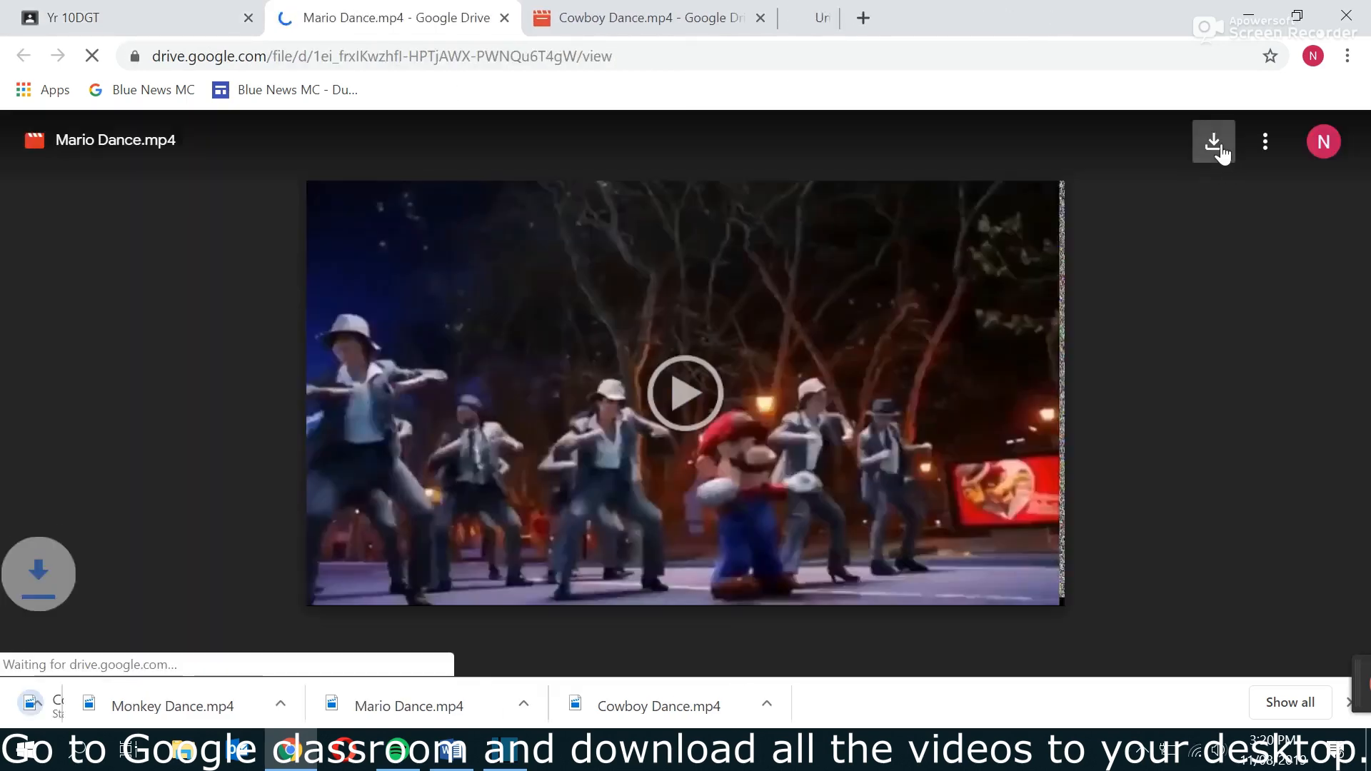
click(1213, 145)
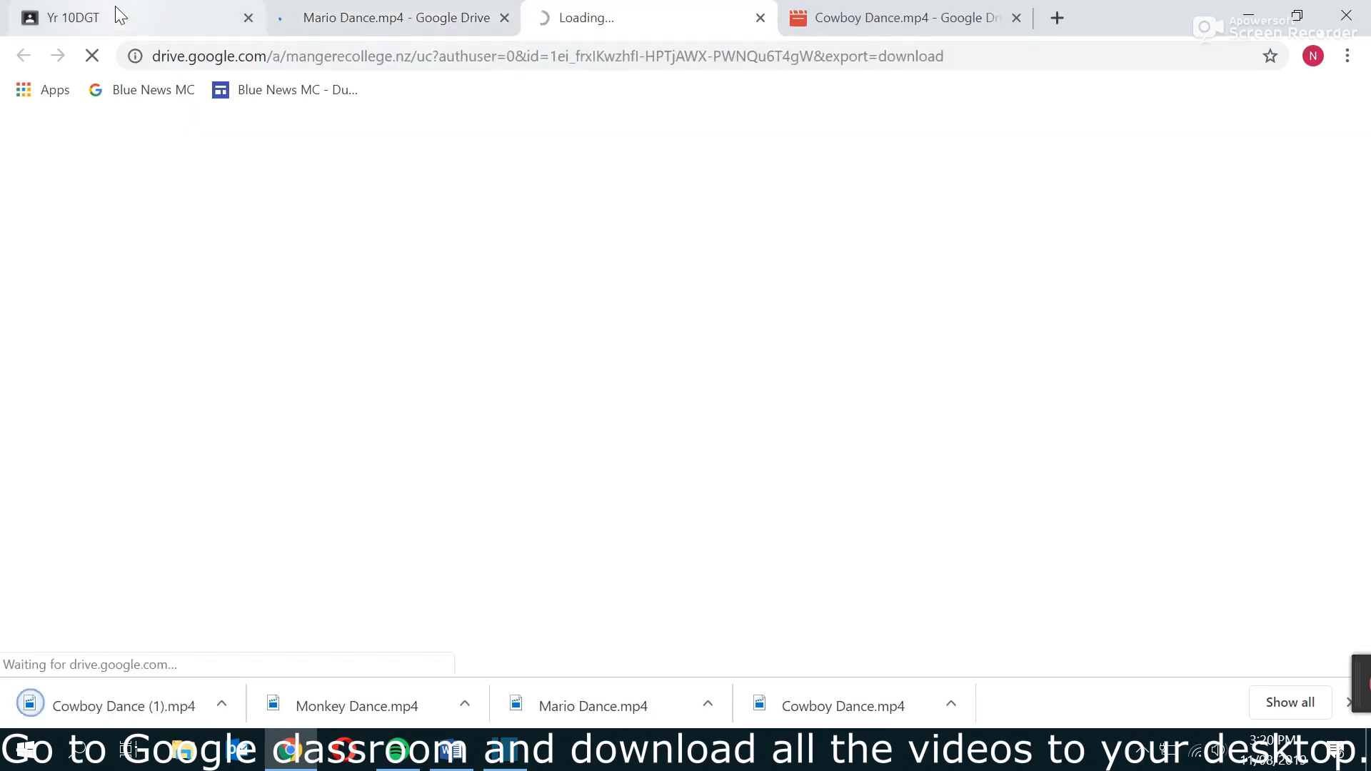
click(112, 13)
click(709, 390)
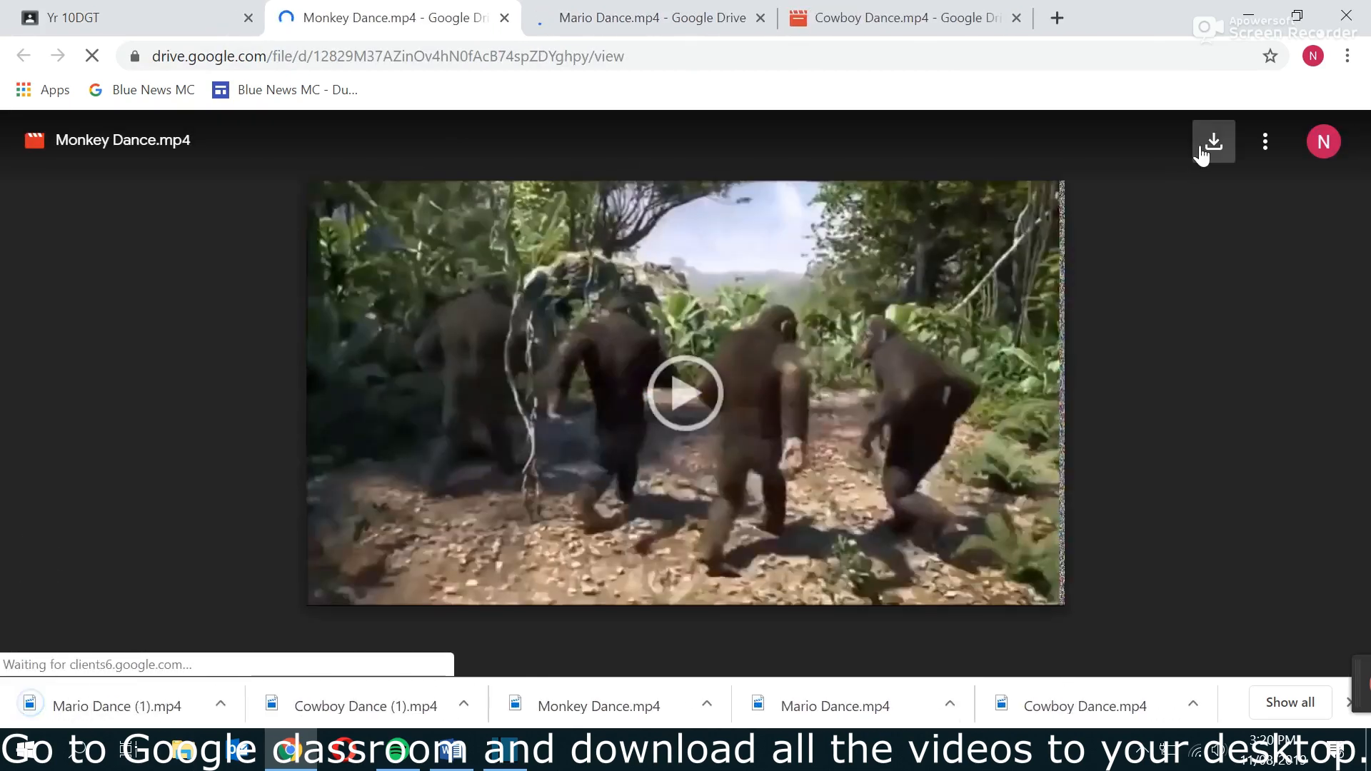
click(1207, 143)
- Download Spiderman Dance.mp4 from the class post, close the opened video pages and minimize the browser
click(129, 11)
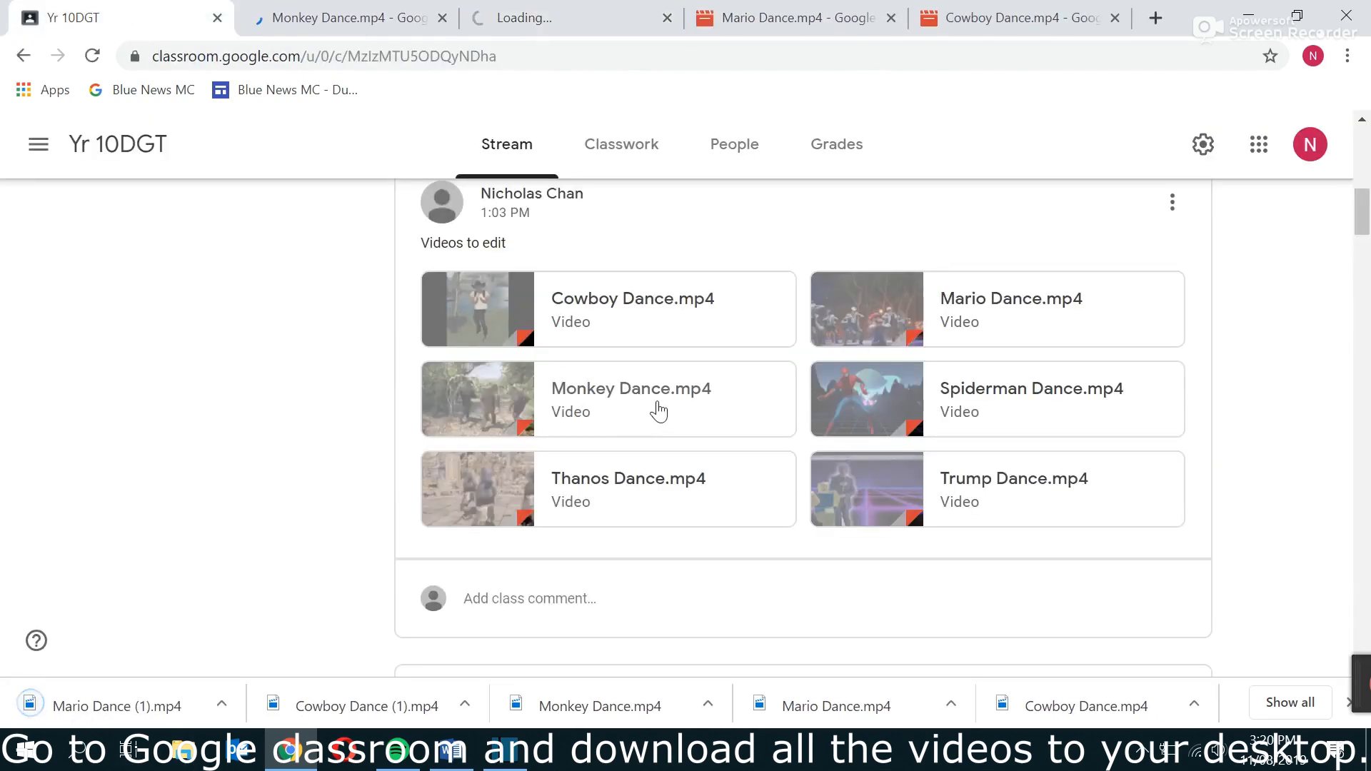
click(864, 401)
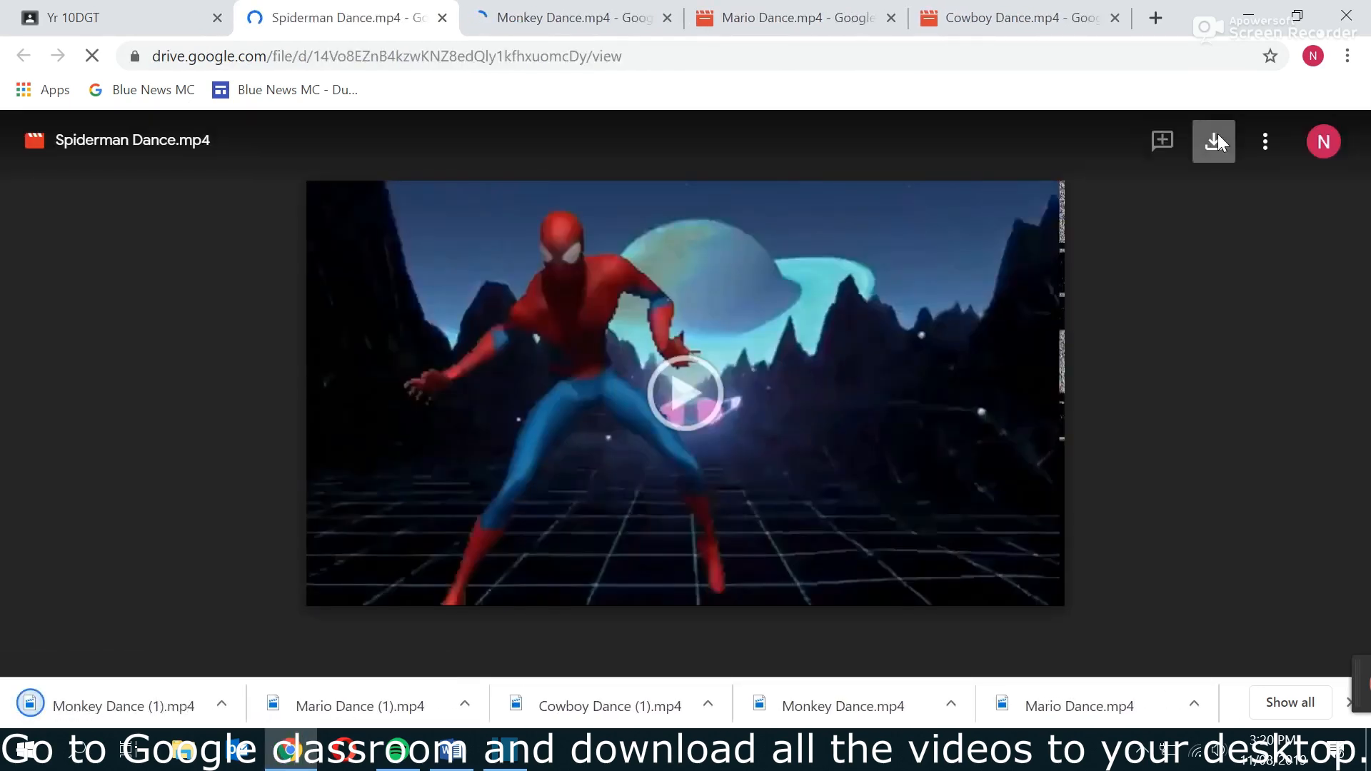
click(1214, 141)
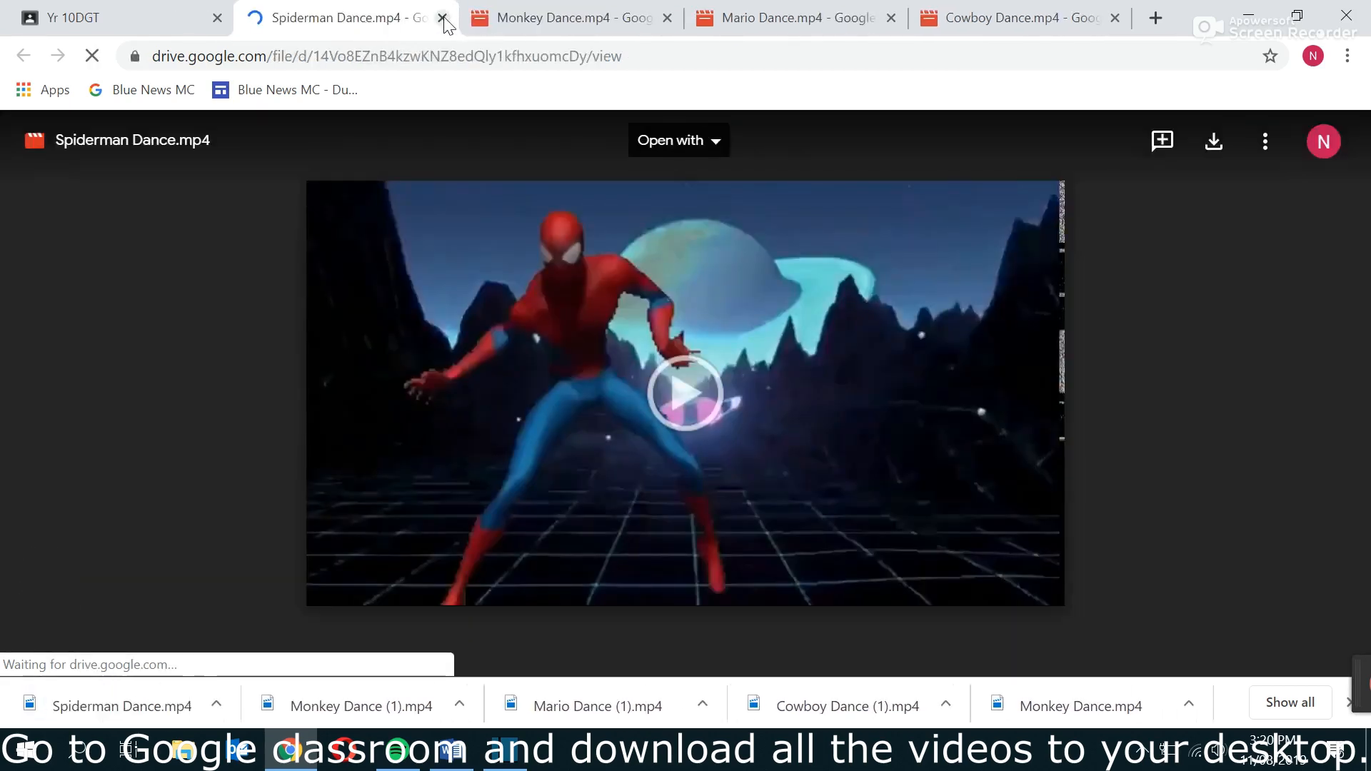
click(447, 15)
click(448, 15)
click(447, 15)
click(448, 15)
click(1248, 16)
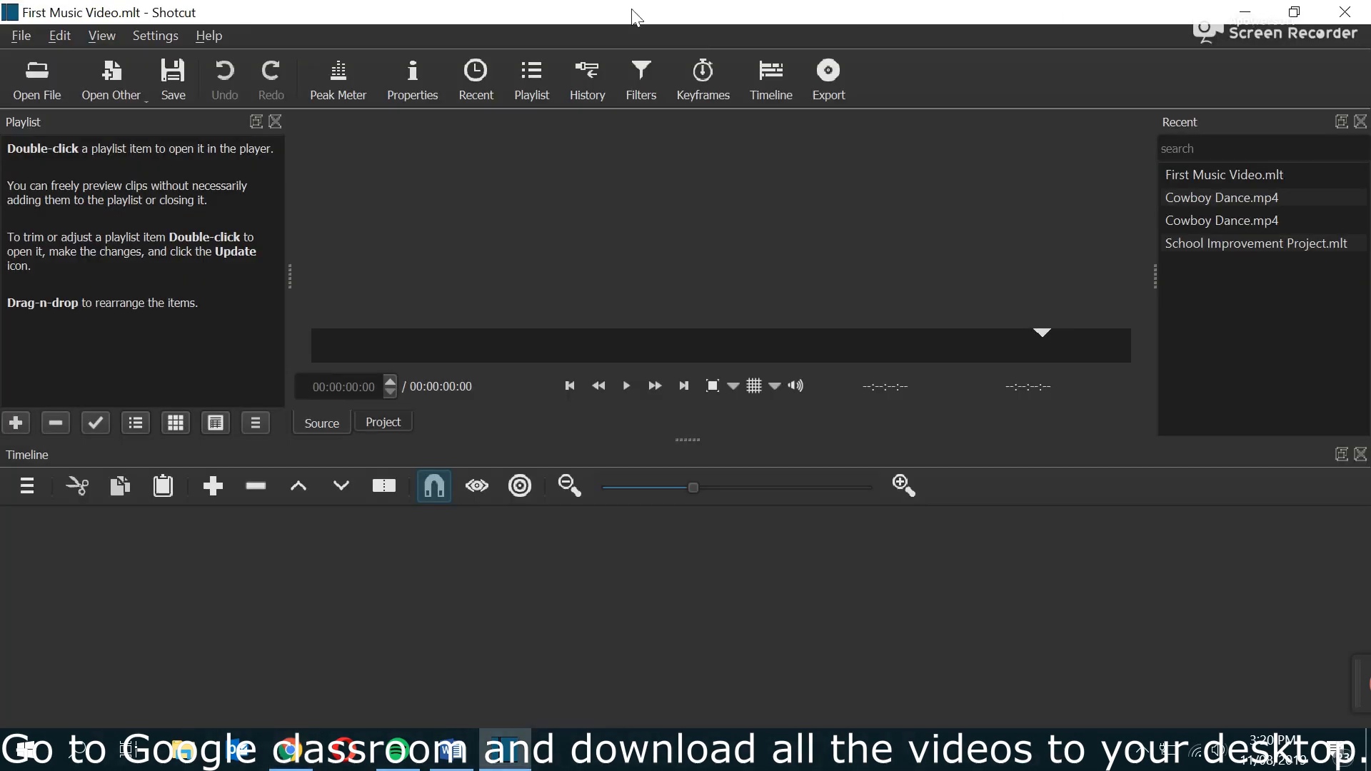
- Open the Downloads folder in File Explorer, minimize Shotcut and reposition the folder window to leave free desktop space beside it
click(182, 763)
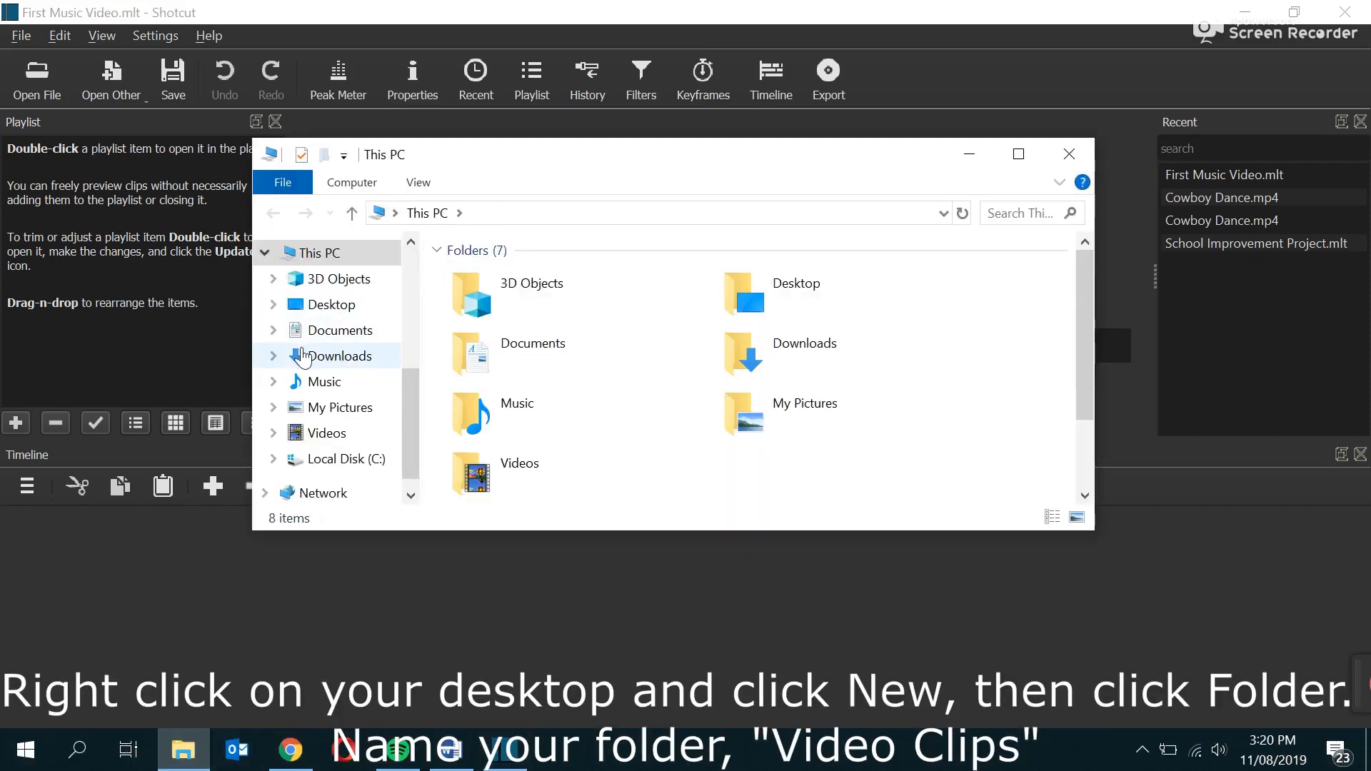
click(293, 356)
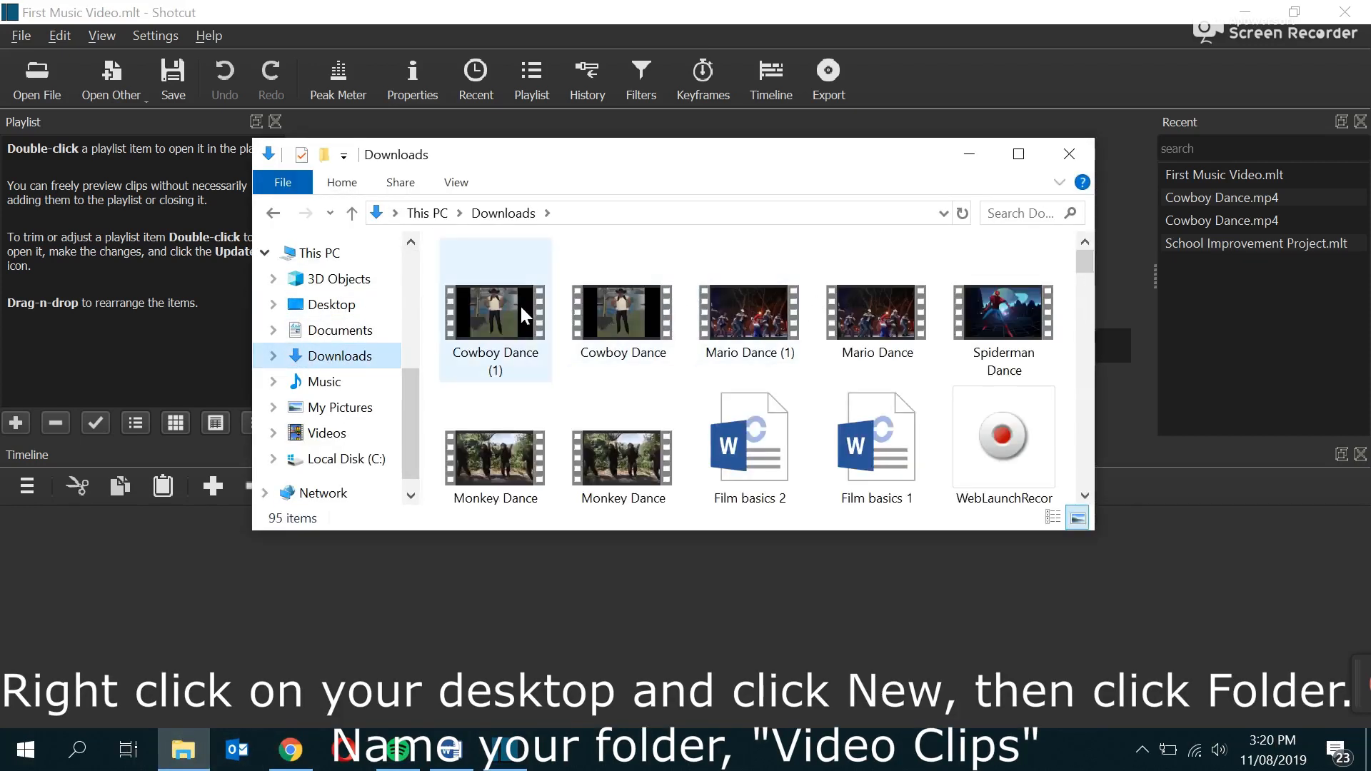
click(1243, 12)
drag(779, 168, 581, 254)
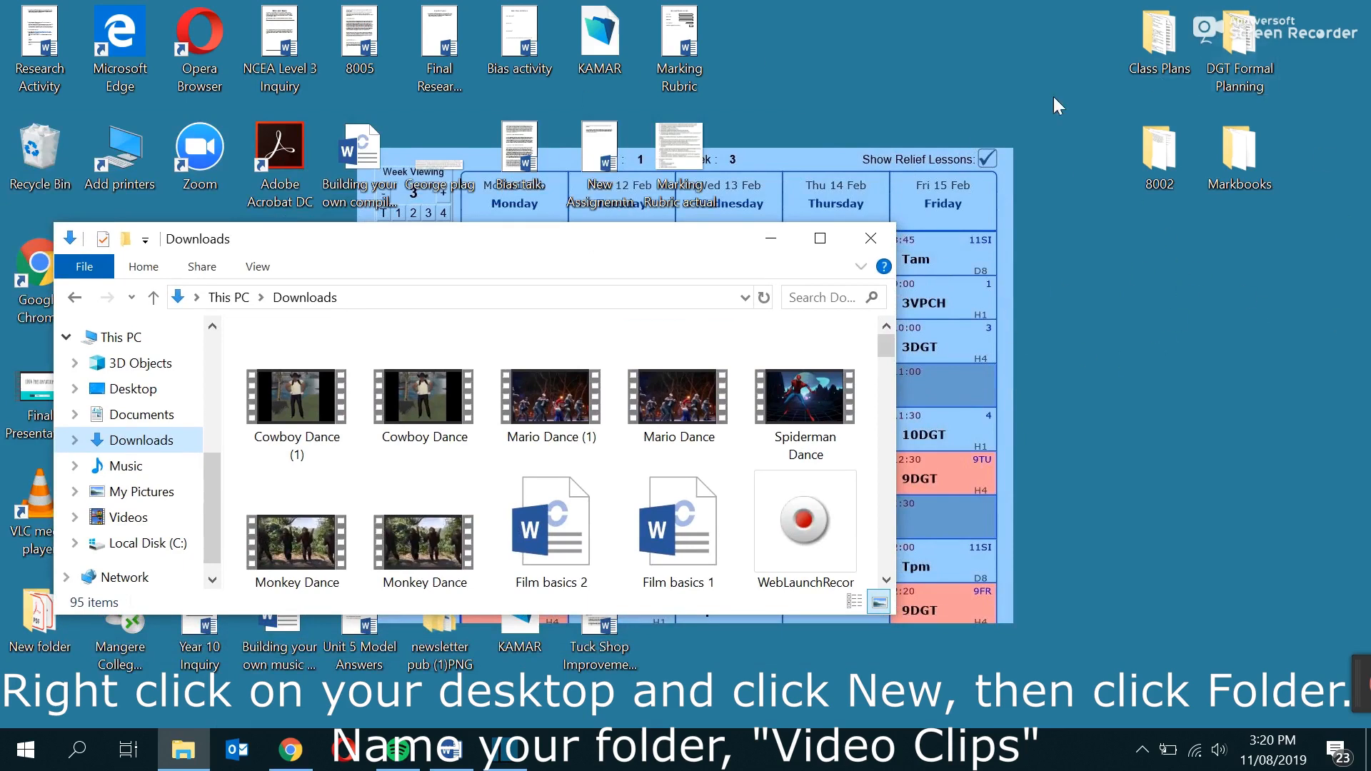
- Create a new folder named Video Clips on the desktop
right_click(1231, 327)
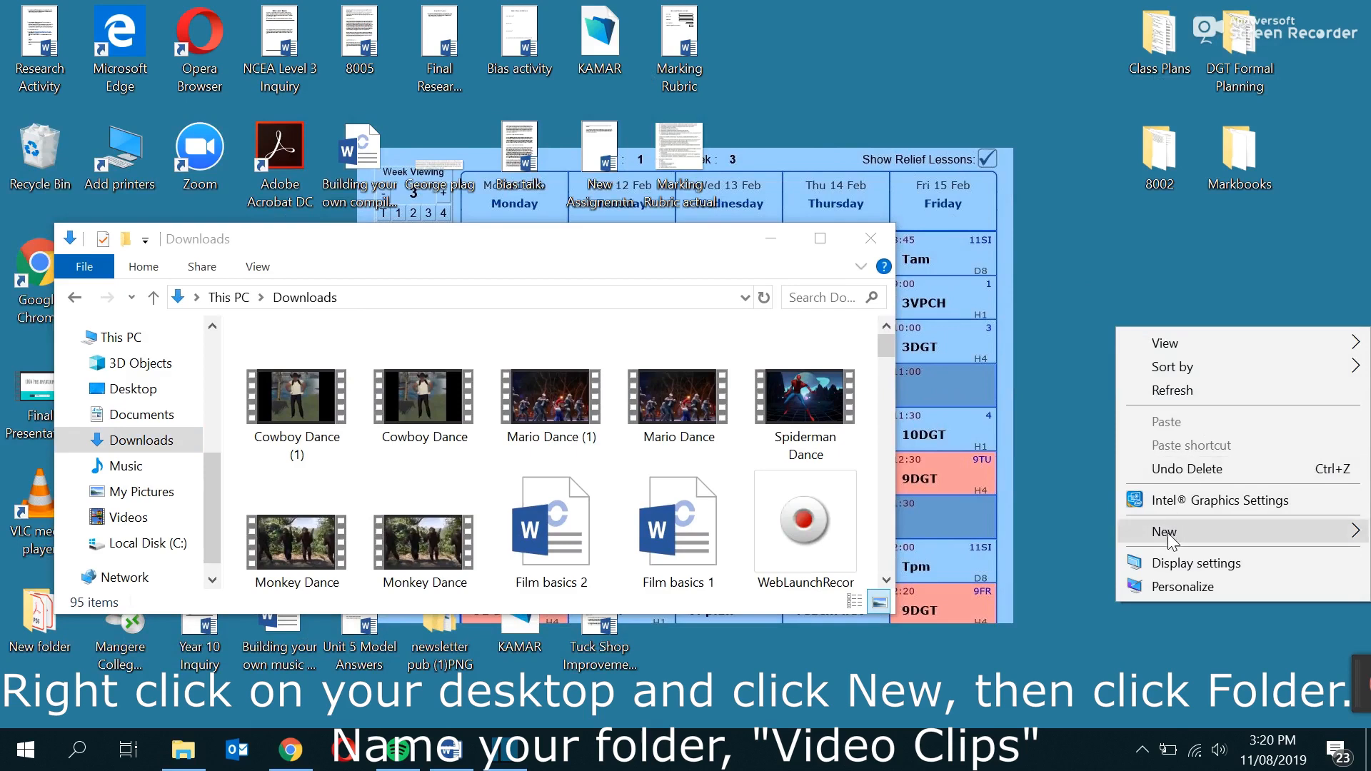
mouse_move(1170, 545)
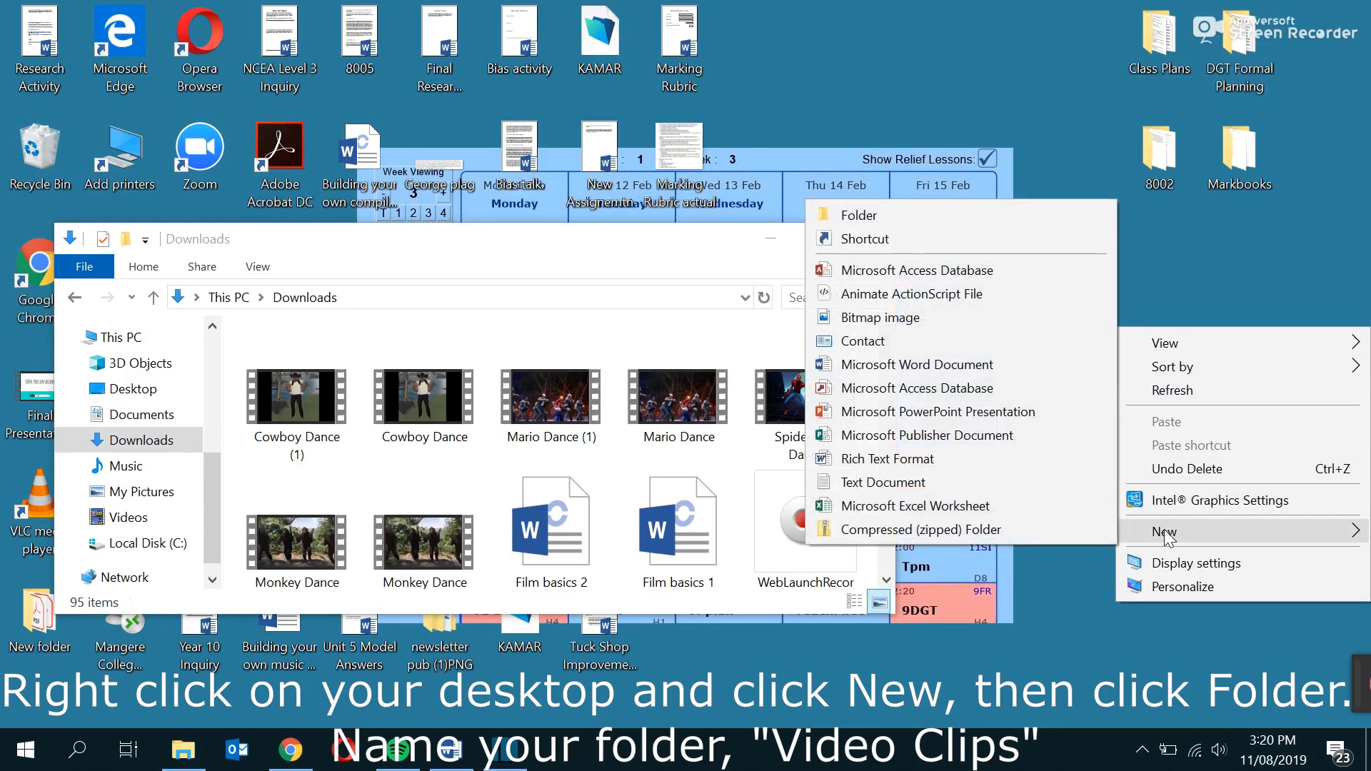
click(991, 213)
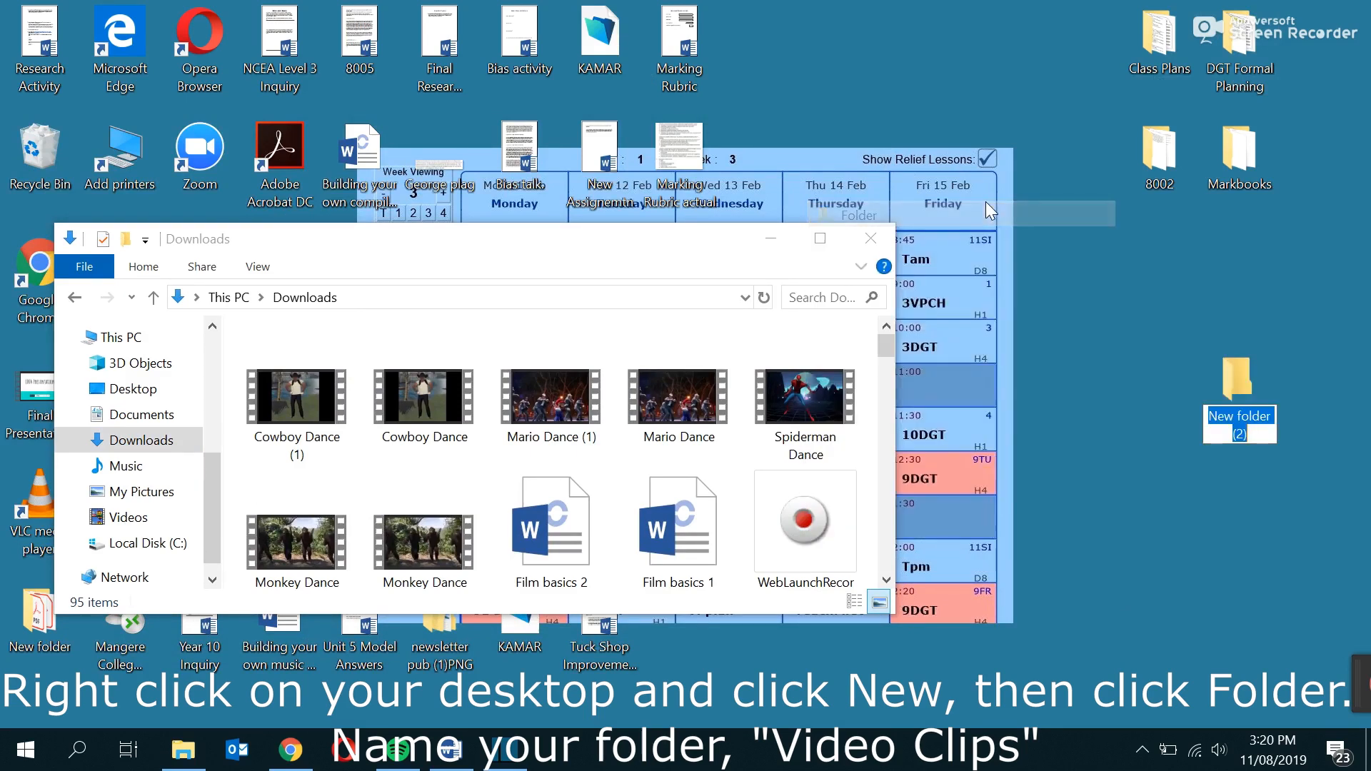
key(BackSpace)
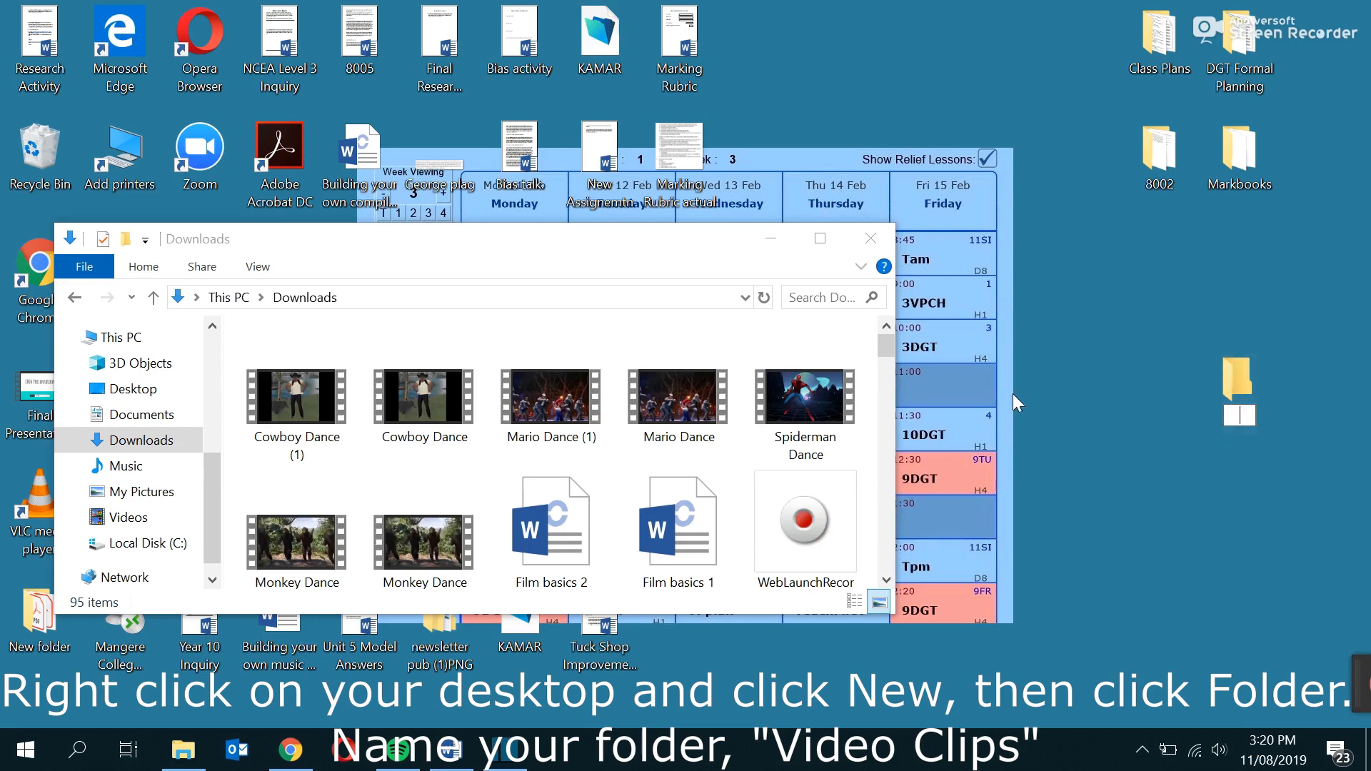
key(BackSpace)
key(BackSpace)
text(deo Clips)
key(Return)
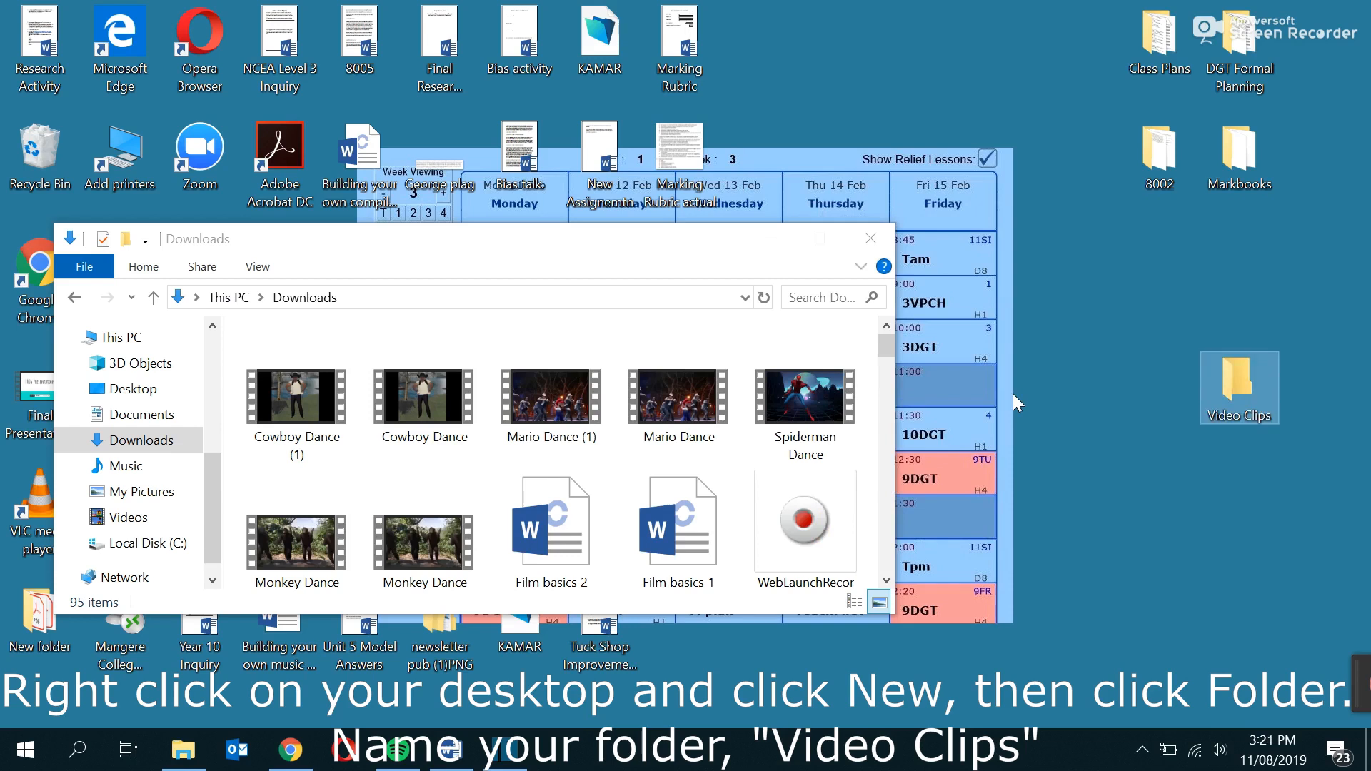
- Copy the Cowboy, Mario, Spiderman and Monkey Dance videos from Downloads into the Video Clips folder
drag(379, 412, 1253, 404)
drag(700, 332, 1232, 399)
drag(806, 400, 1230, 396)
drag(423, 543, 1239, 401)
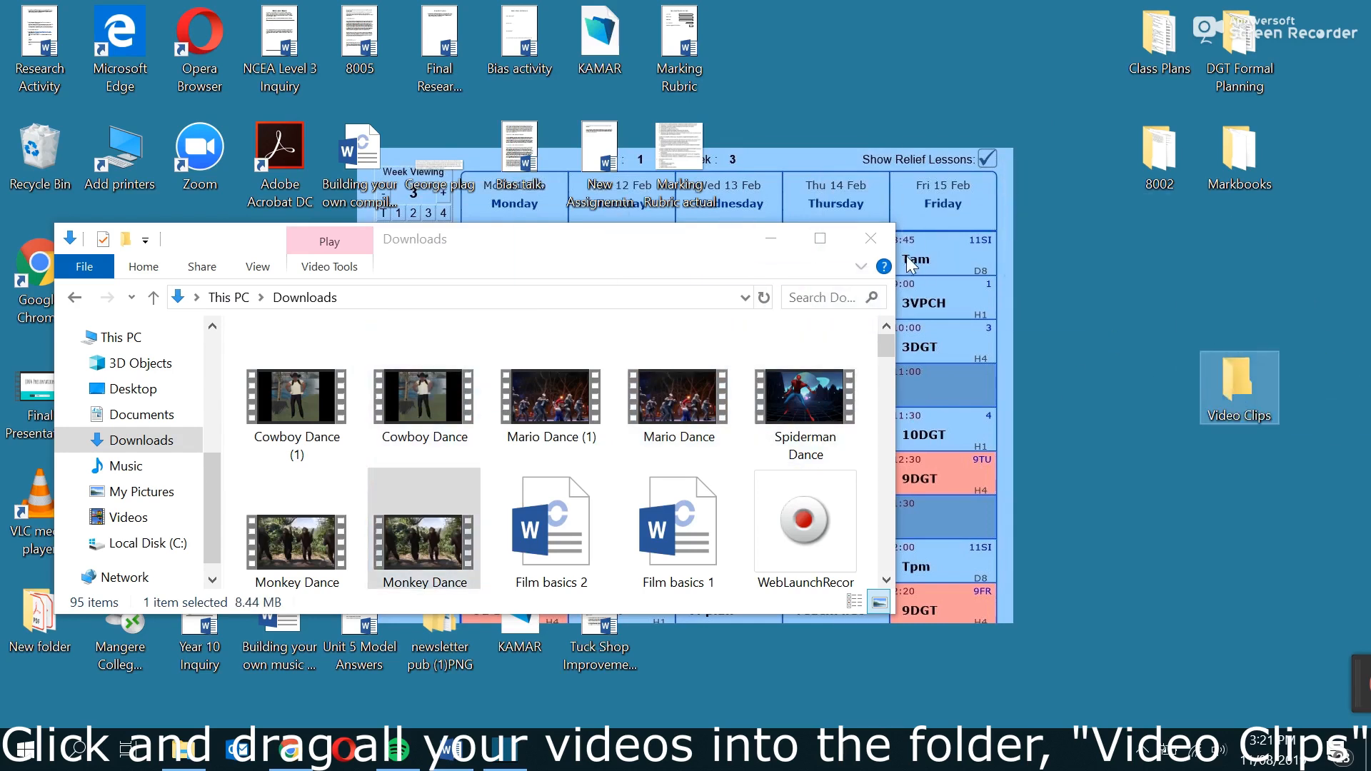
- Close the Downloads window and move the Video Clips folder next to Marking Rubric on the desktop
click(872, 239)
drag(1237, 385, 752, 32)
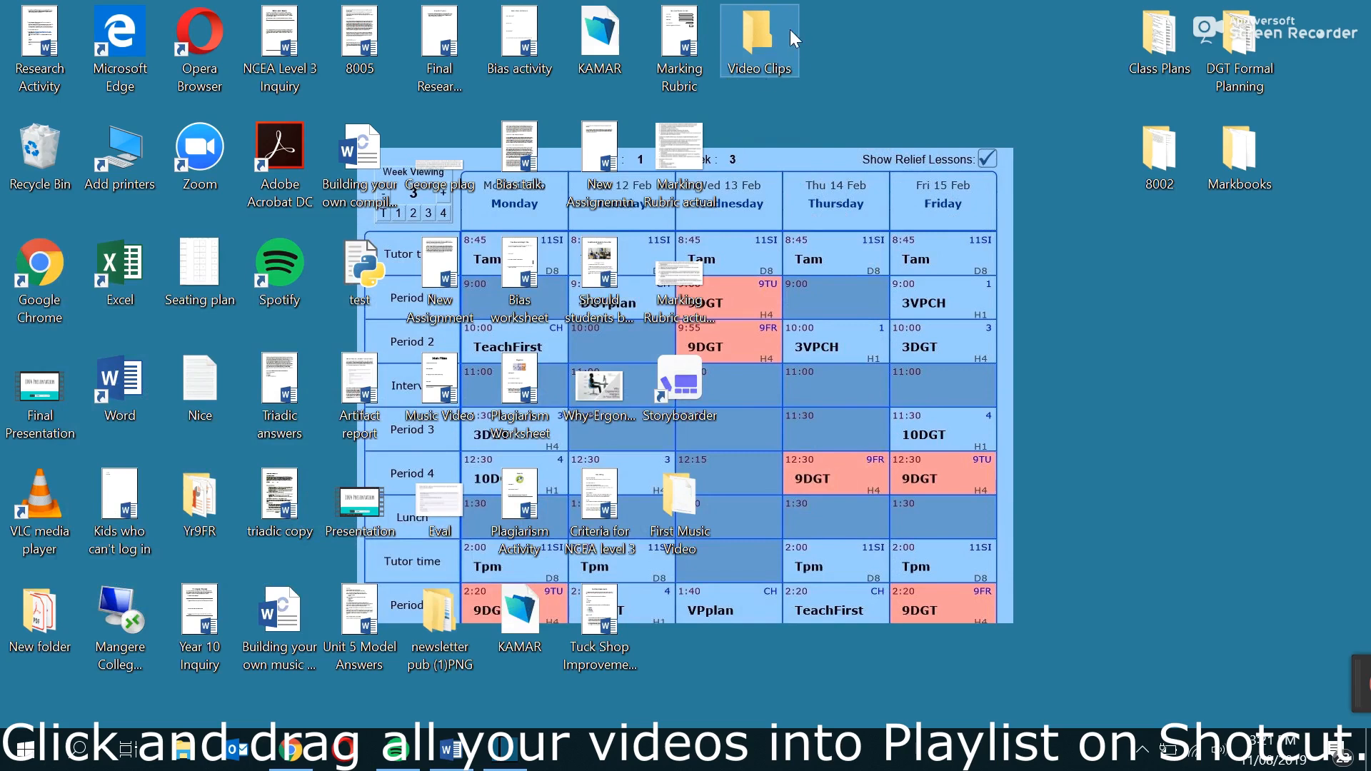
- Open the Video Clips folder and arrange it side by side with the Shotcut window
double_click(764, 43)
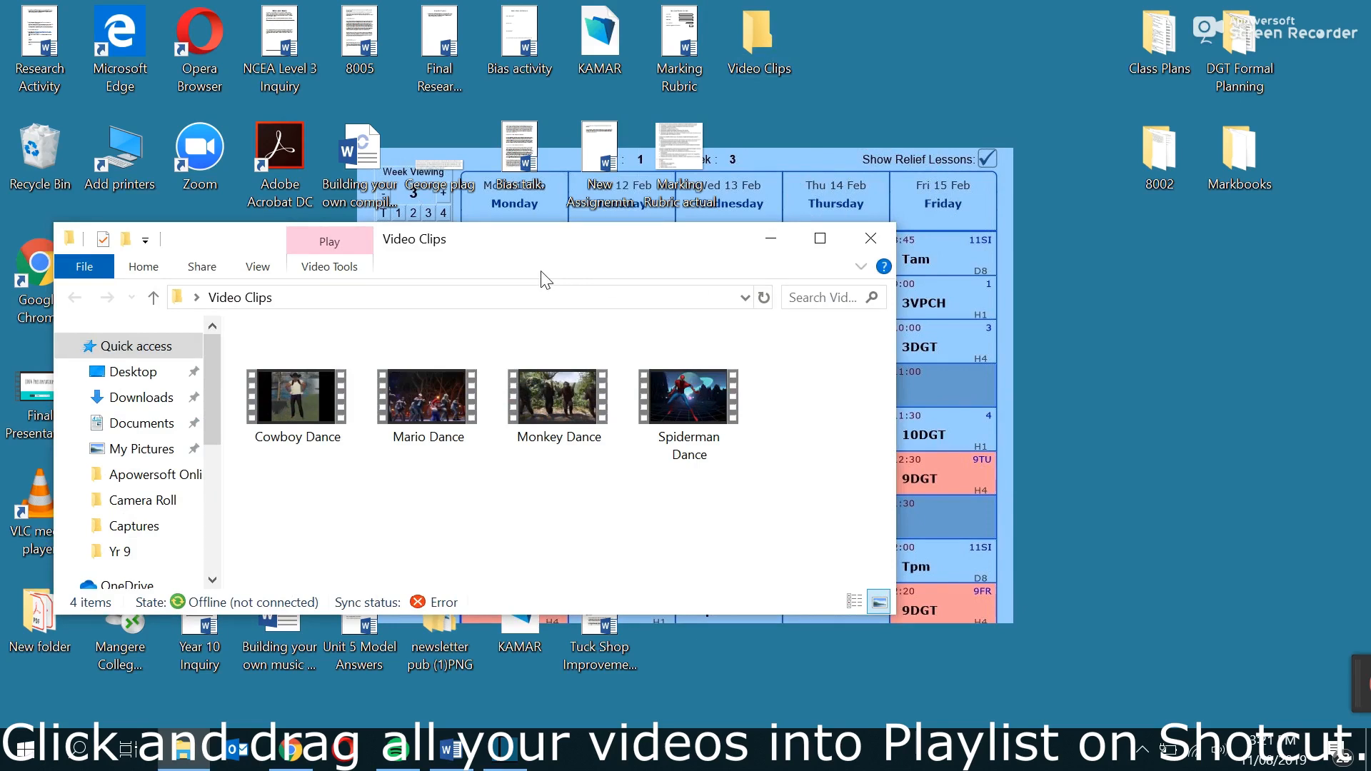
drag(468, 245, 1083, 258)
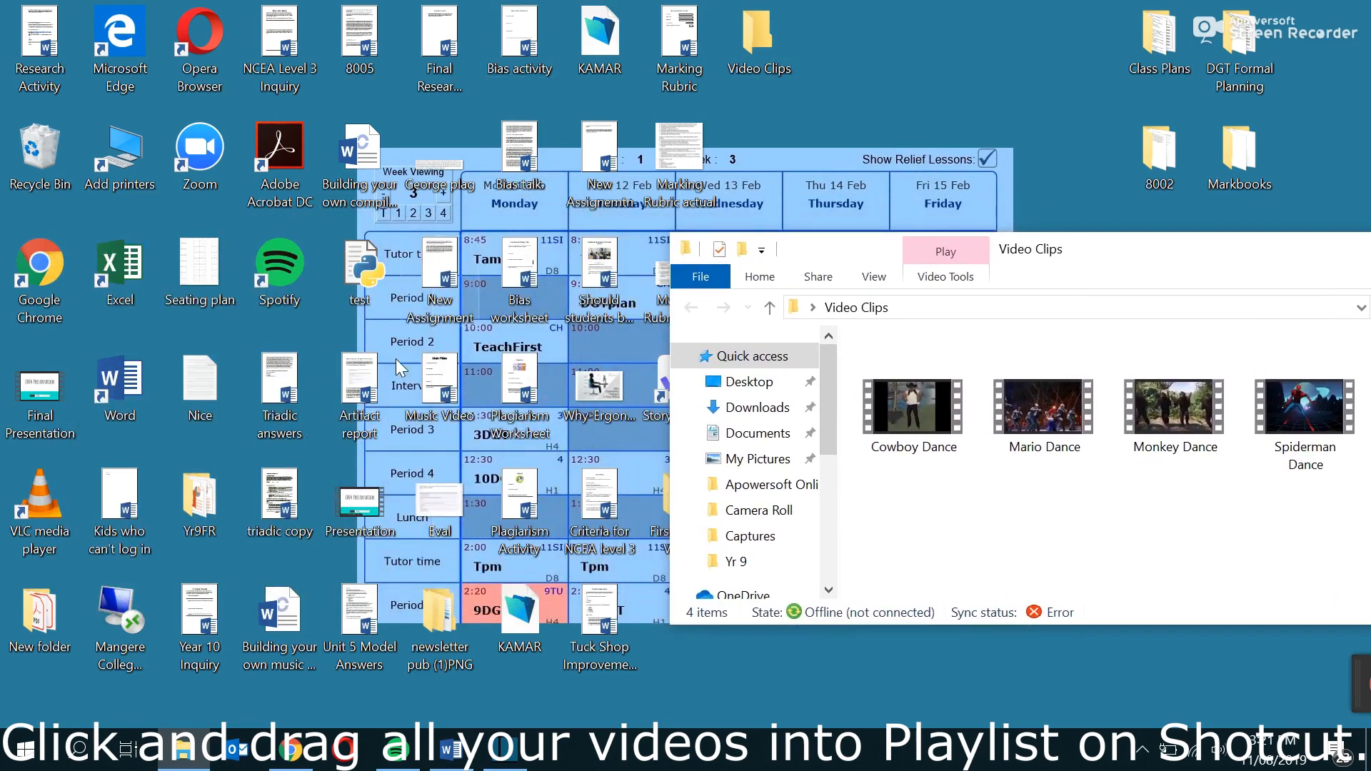
click(508, 763)
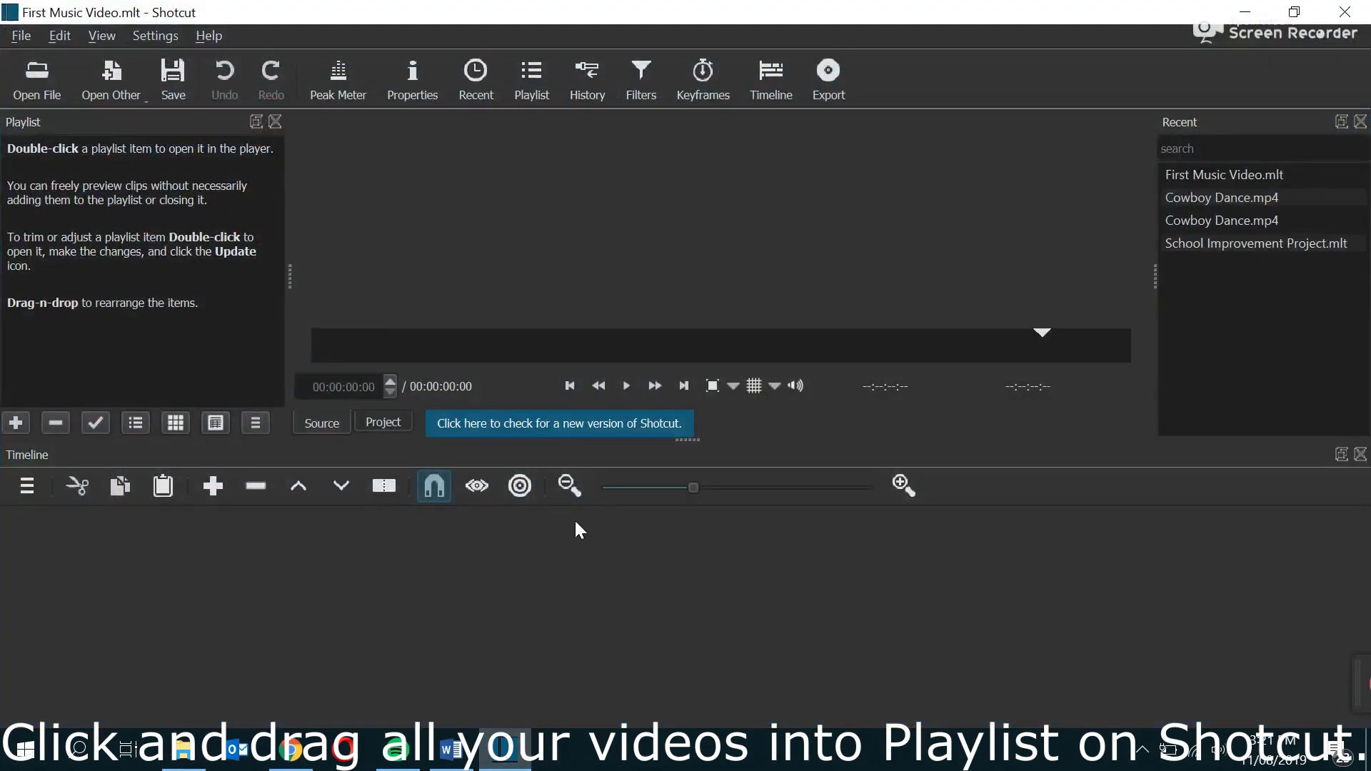
drag(709, 14, 4, 325)
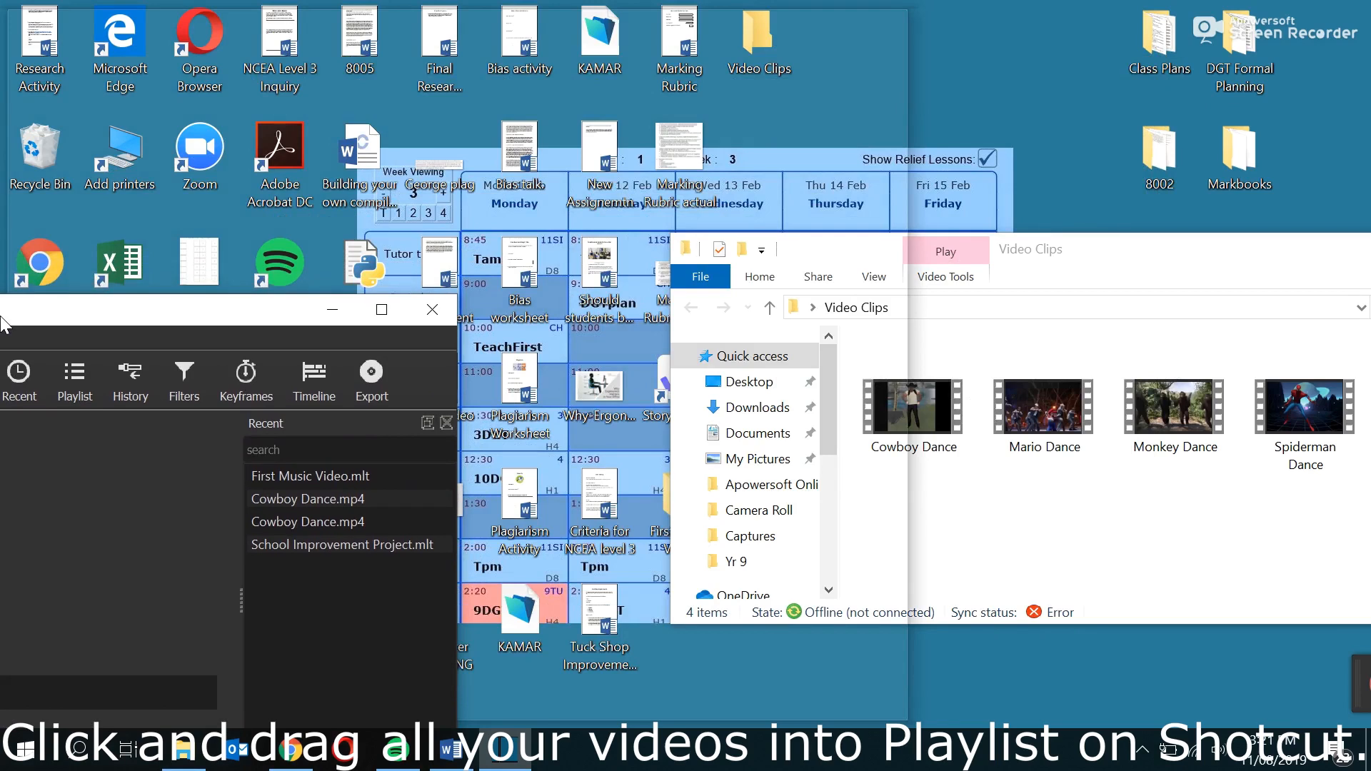
drag(4, 325, 5, 314)
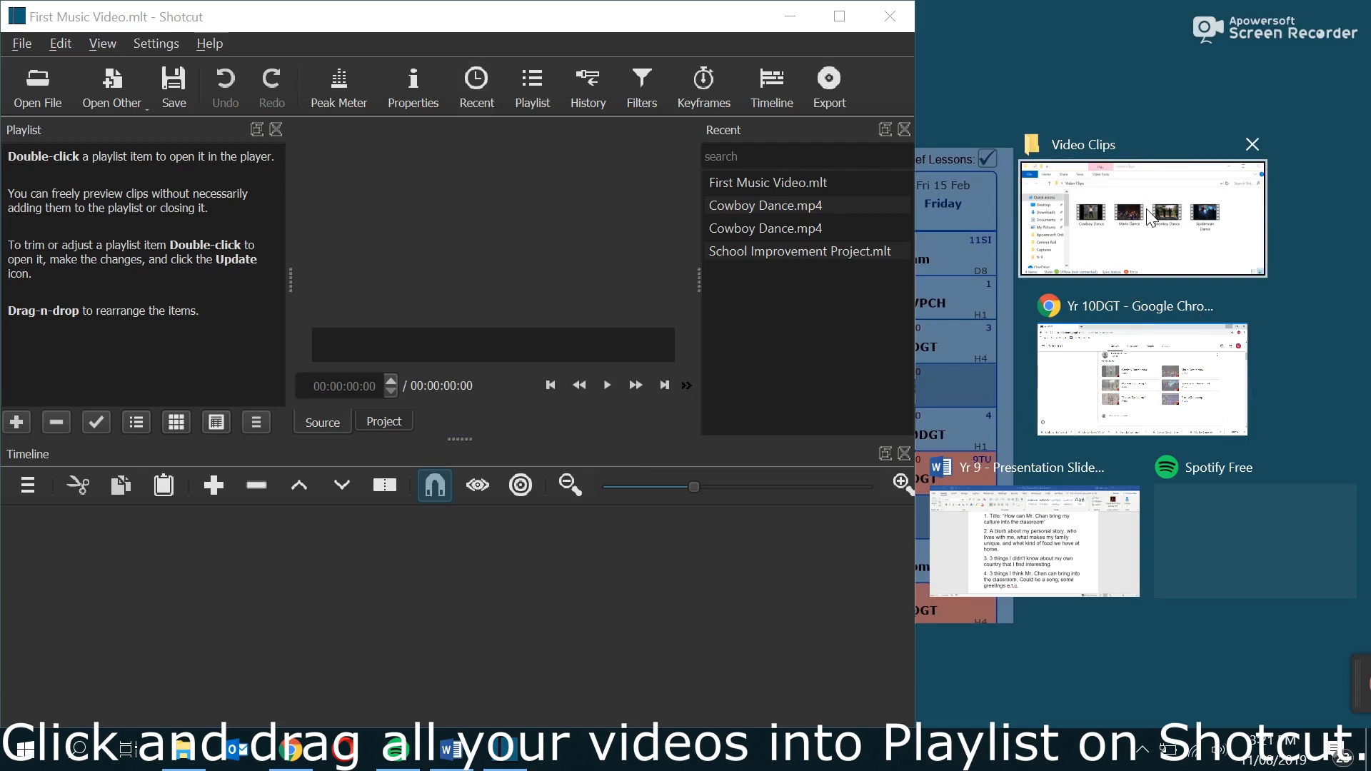
click(1137, 234)
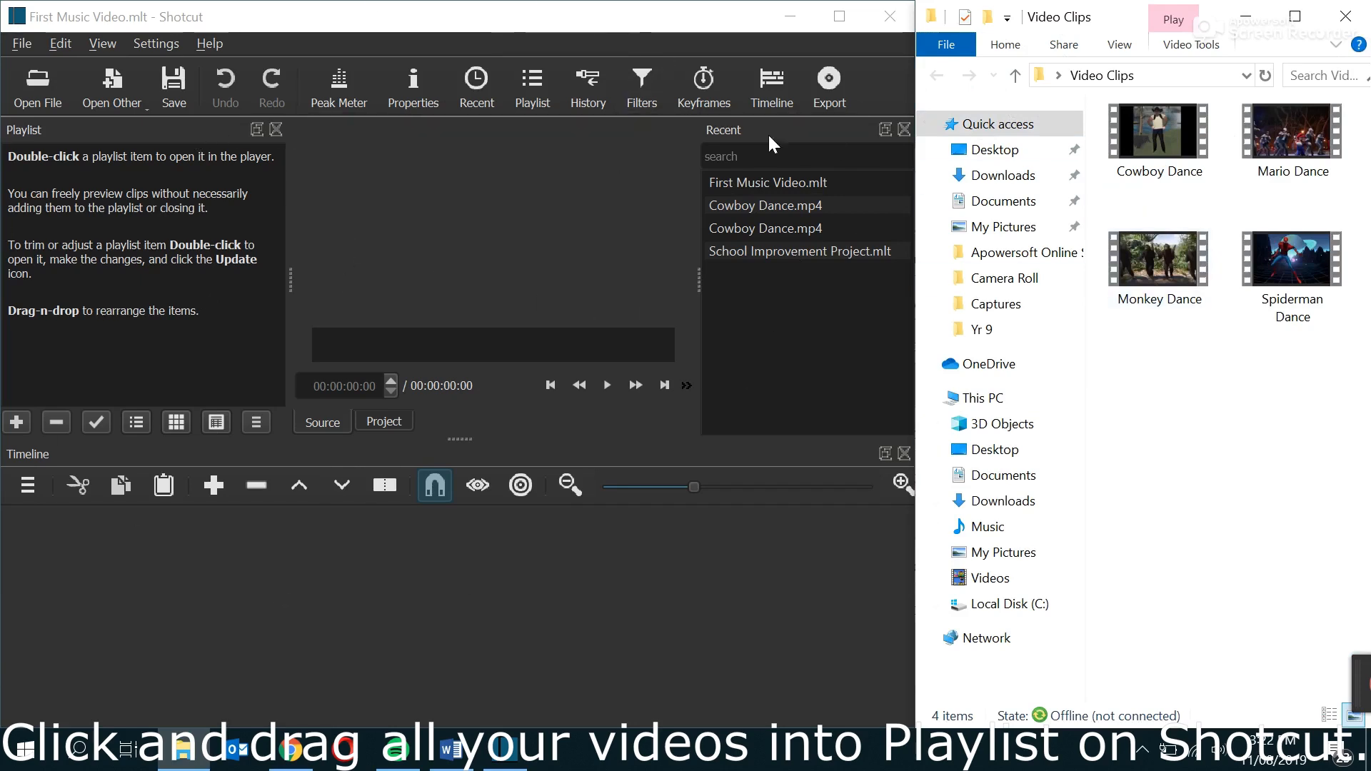
- Add the Cowboy, Mario, Monkey and Spiderman Dance videos to the Shotcut playlist, close the folder and maximize Shotcut
drag(1157, 131, 131, 261)
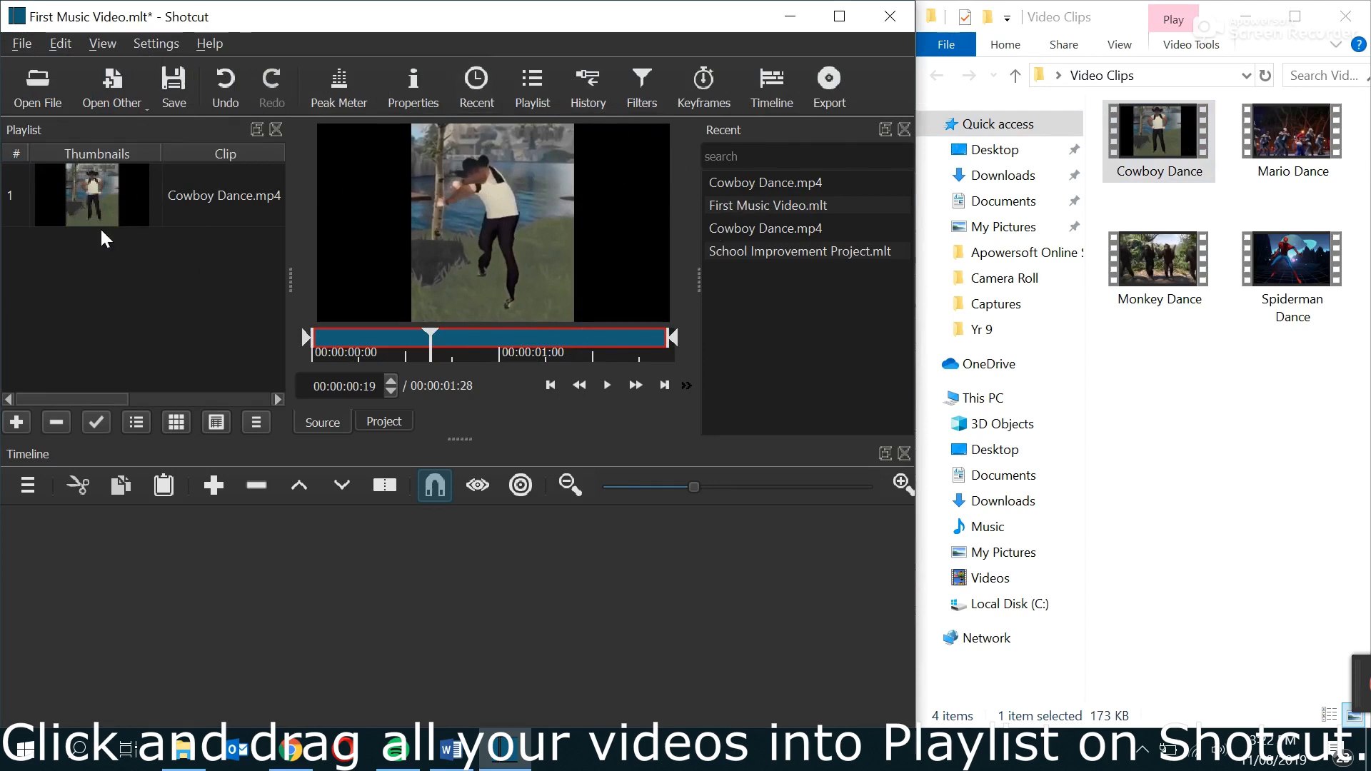
drag(1293, 146, 94, 294)
drag(1158, 264, 97, 332)
drag(1292, 272, 80, 359)
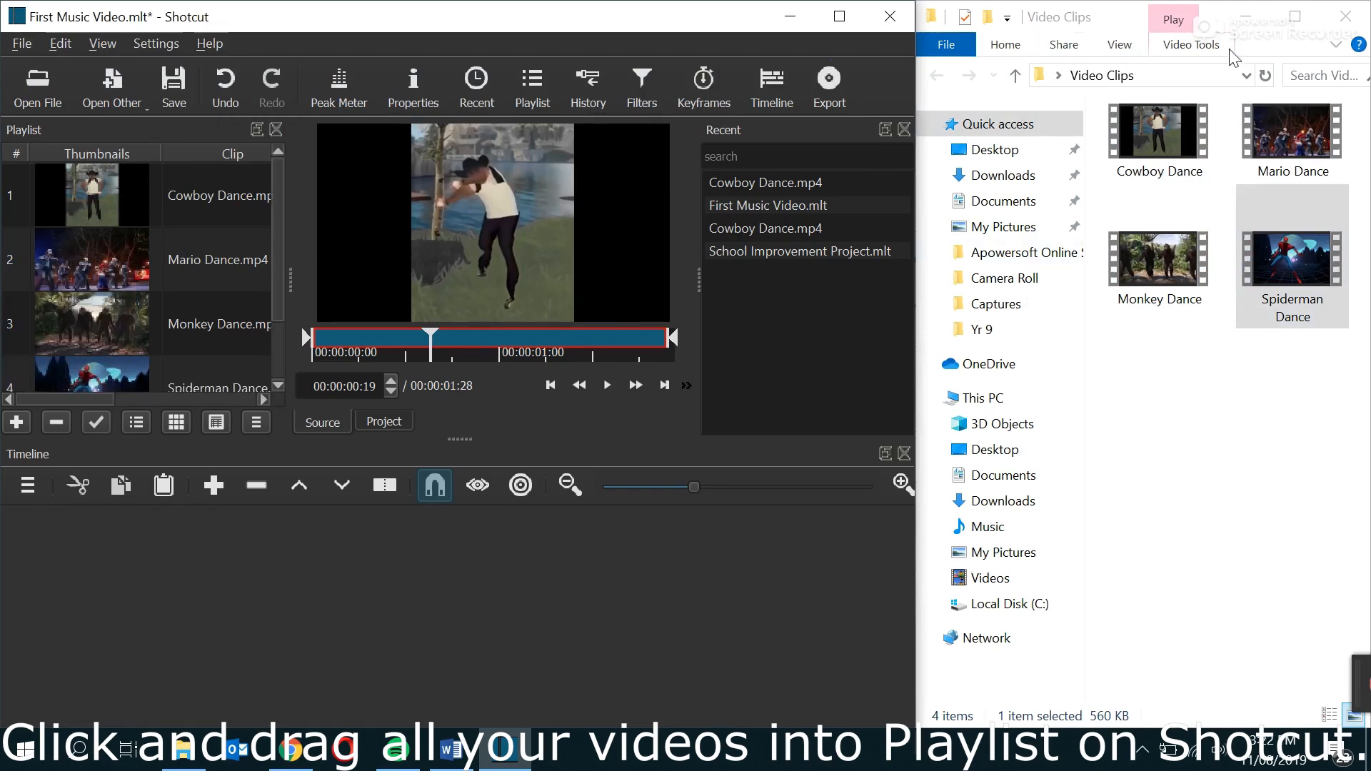
click(1337, 20)
drag(492, 15, 717, 1)
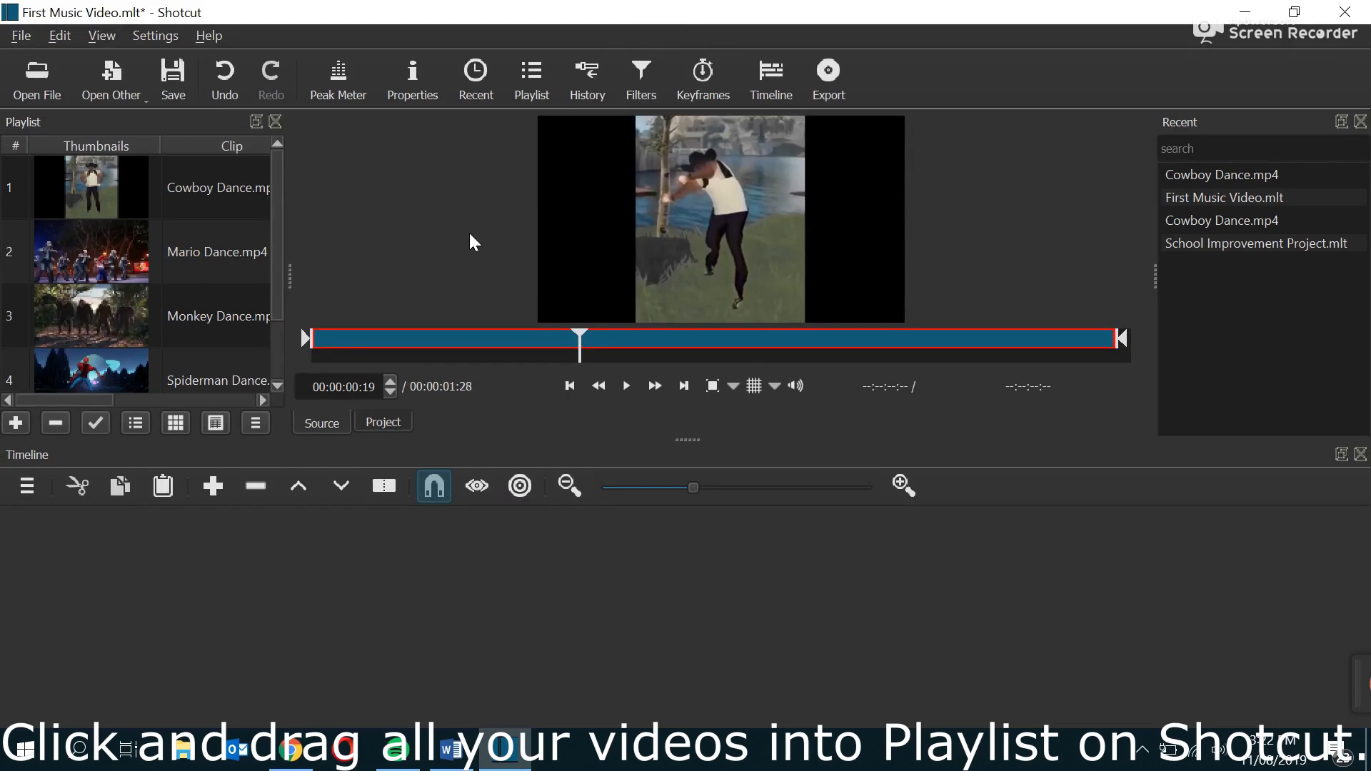
- Place the Cowboy Dance clip from the playlist at the start of a new video track in the timeline
click(65, 215)
click(58, 251)
click(58, 320)
click(61, 371)
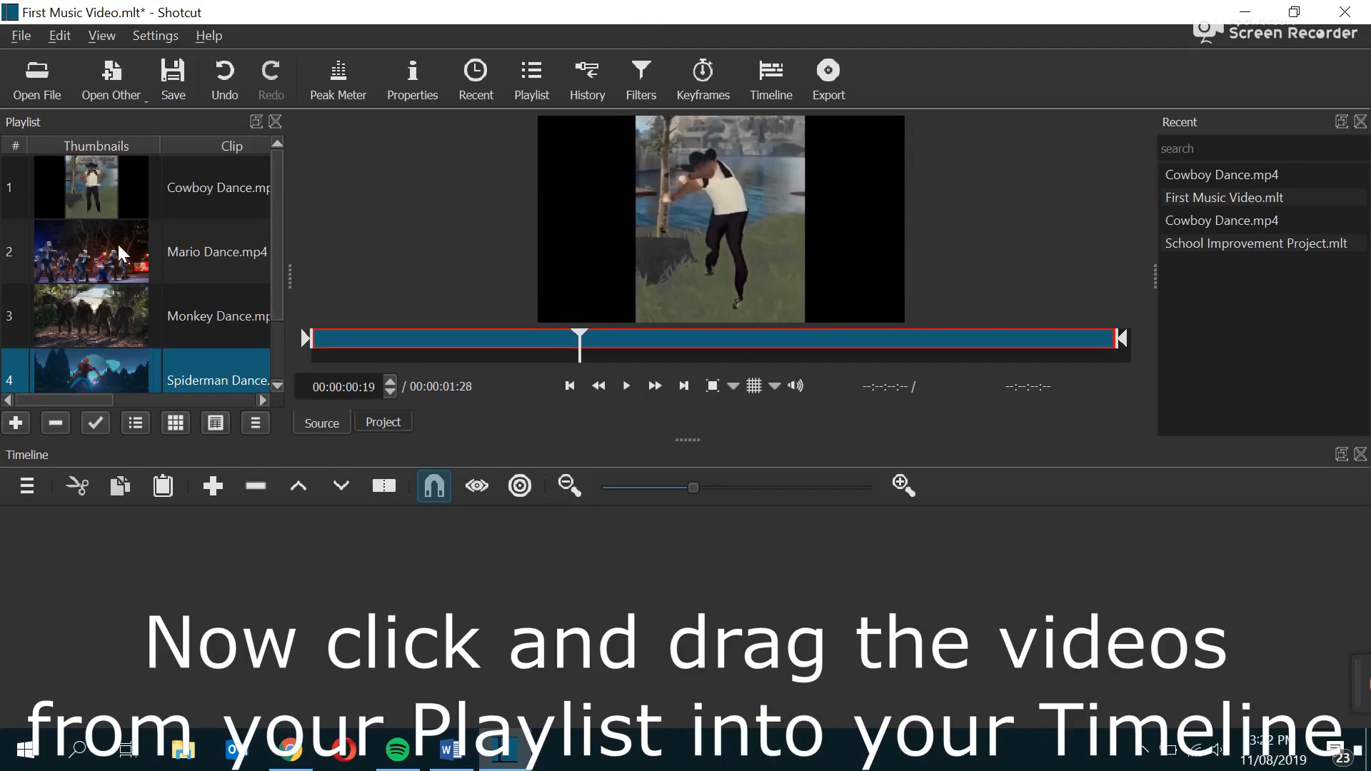
scroll(118, 348, up, 1)
click(105, 190)
drag(122, 192, 62, 578)
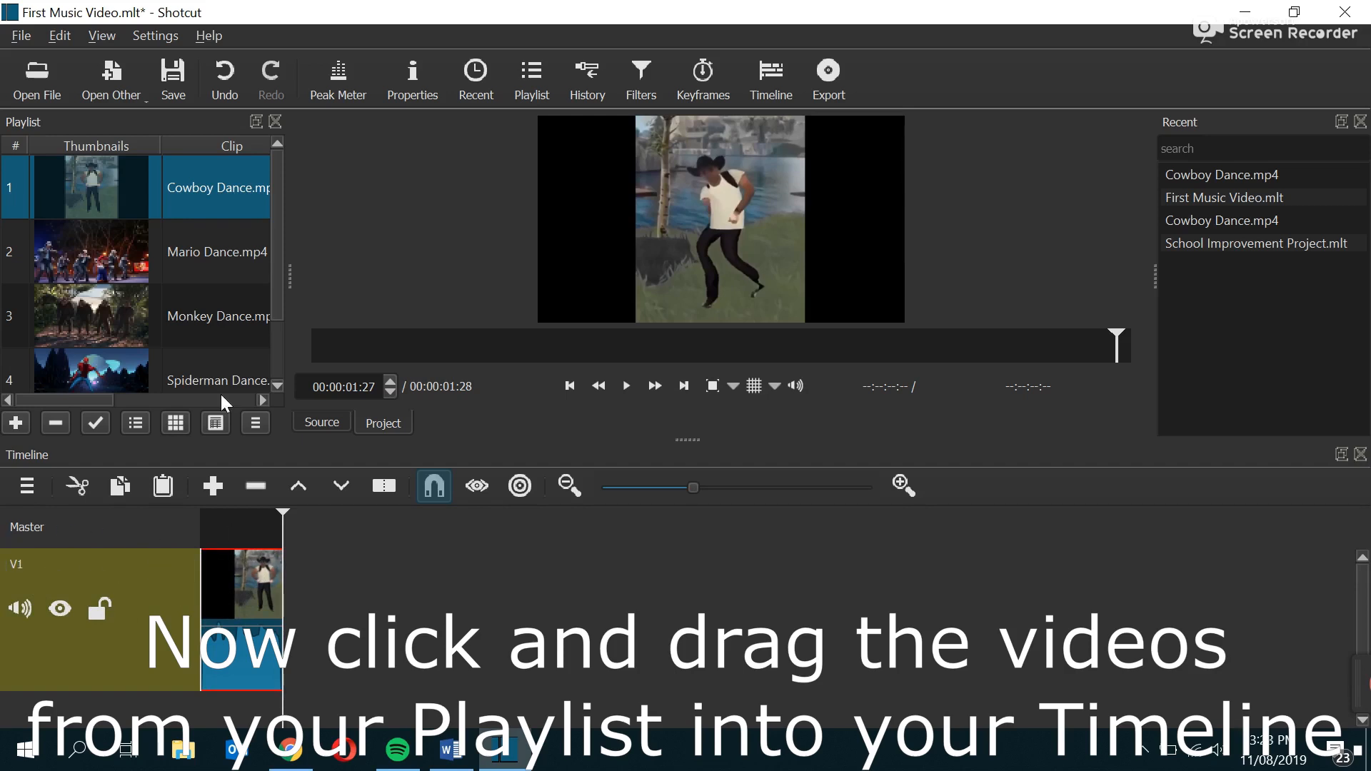
- Add Mario Dance directly after Cowboy Dance, Monkey Dance after a short gap, and Spiderman Dance over Monkey Dance's later part on V1
click(90, 250)
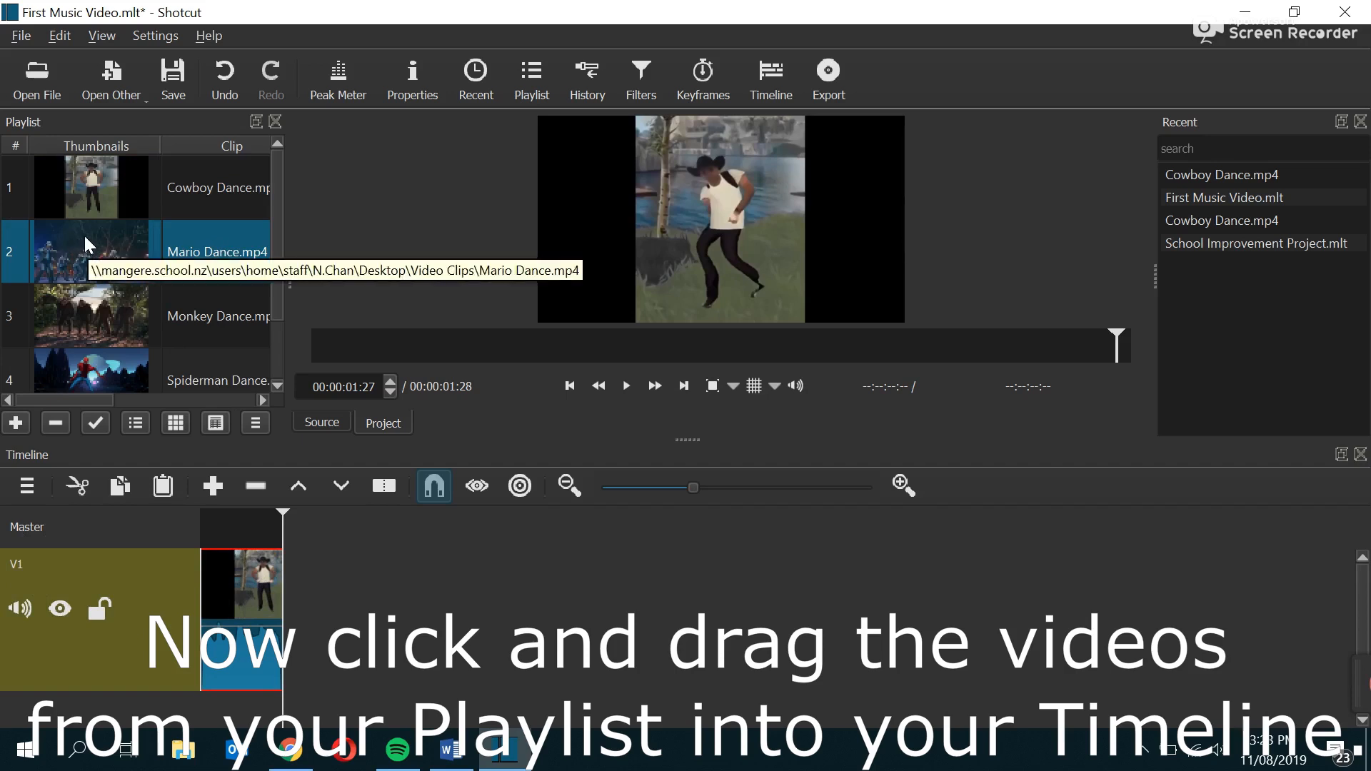
drag(85, 239, 465, 593)
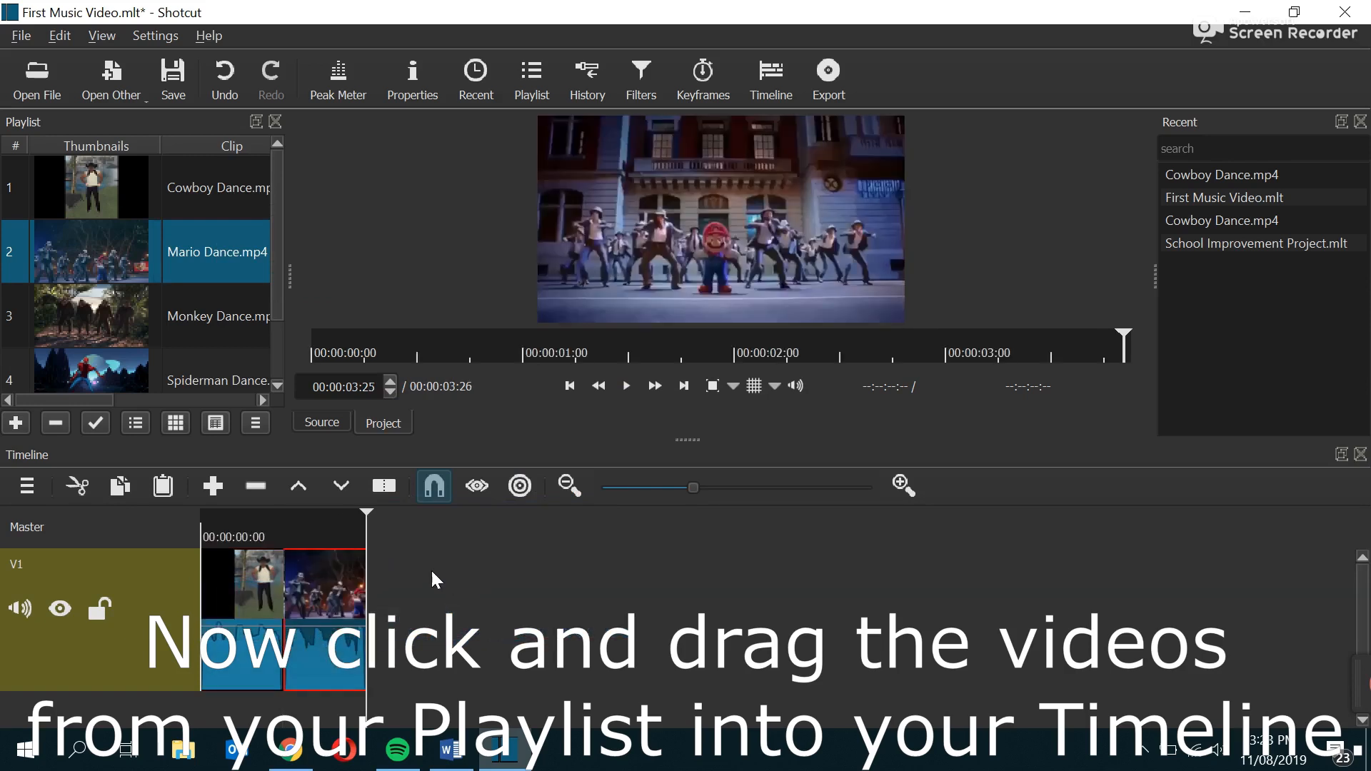
drag(60, 307, 443, 597)
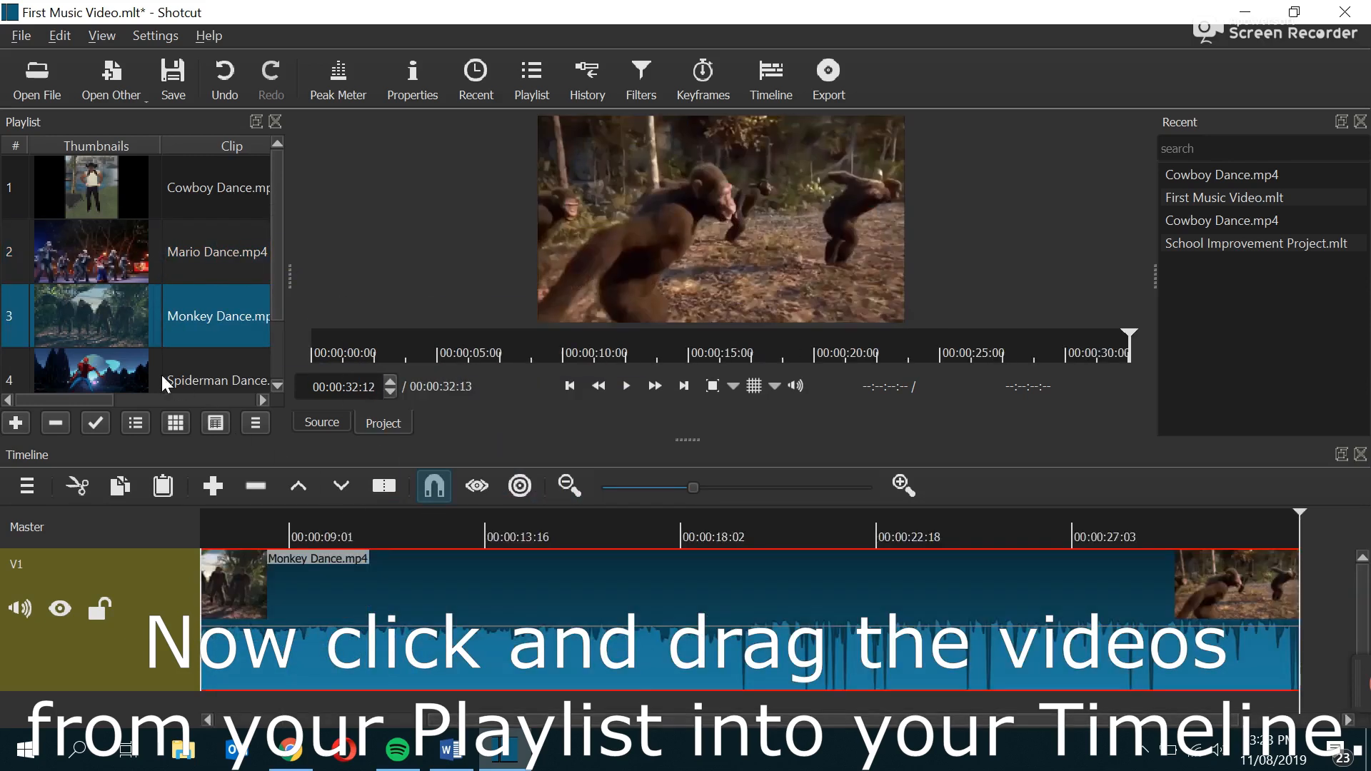
drag(75, 375, 996, 628)
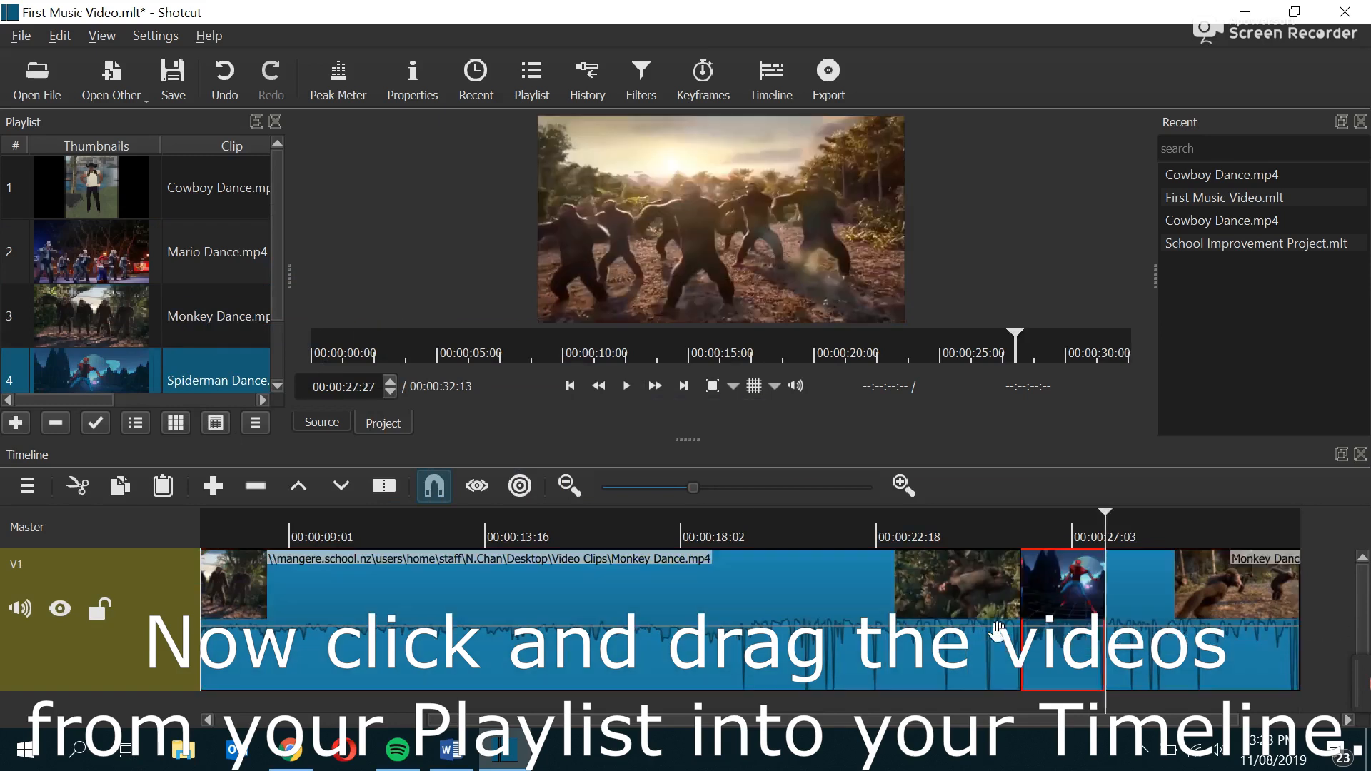
- Play the assembled timeline from its beginning into the Mario clip, and return the playhead to the start
drag(513, 718, 223, 710)
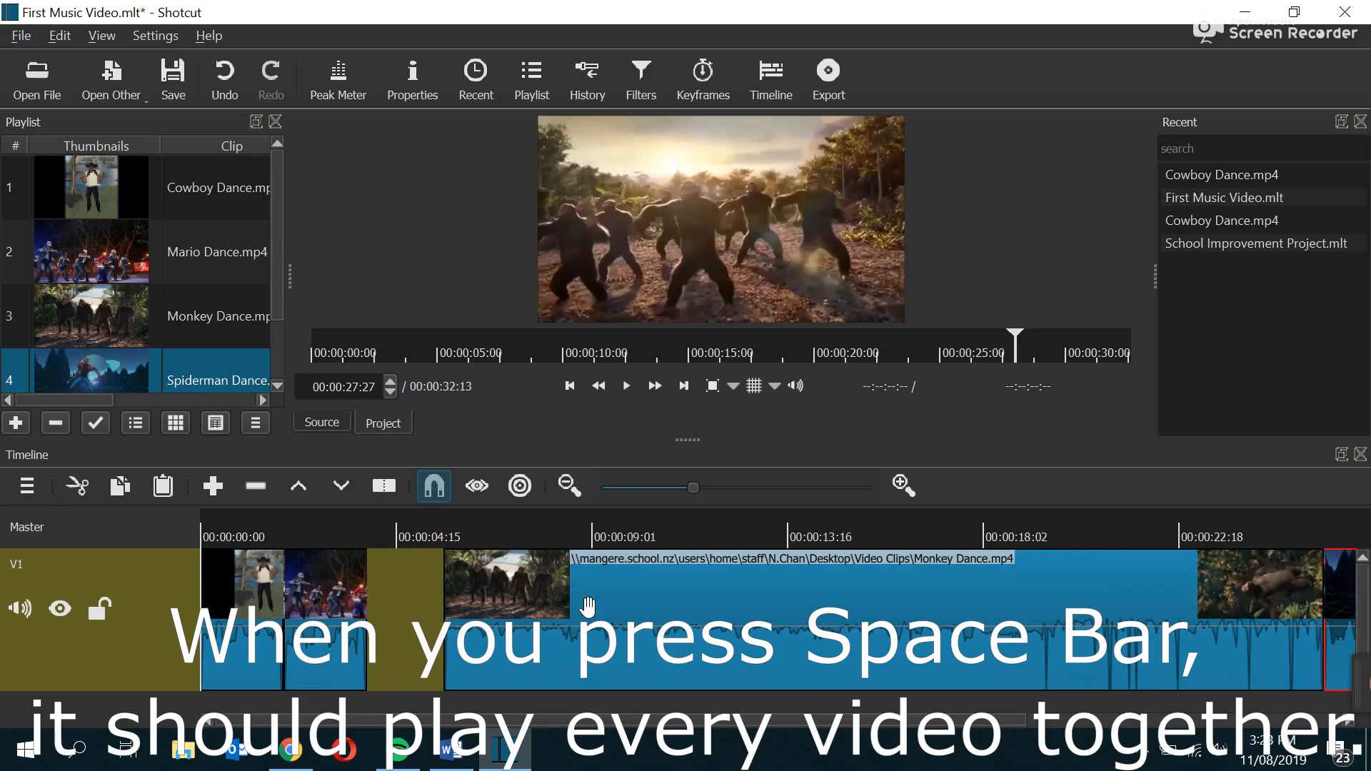
click(198, 535)
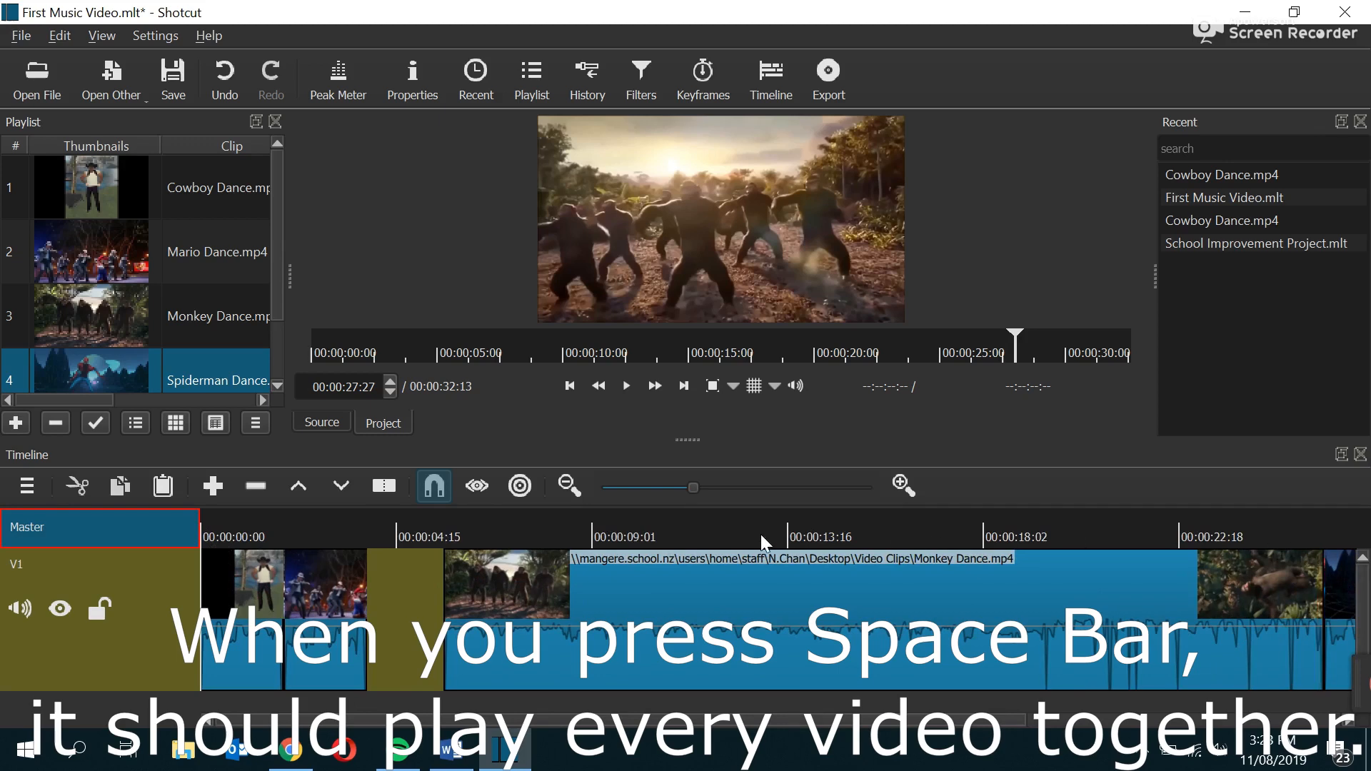
key(space)
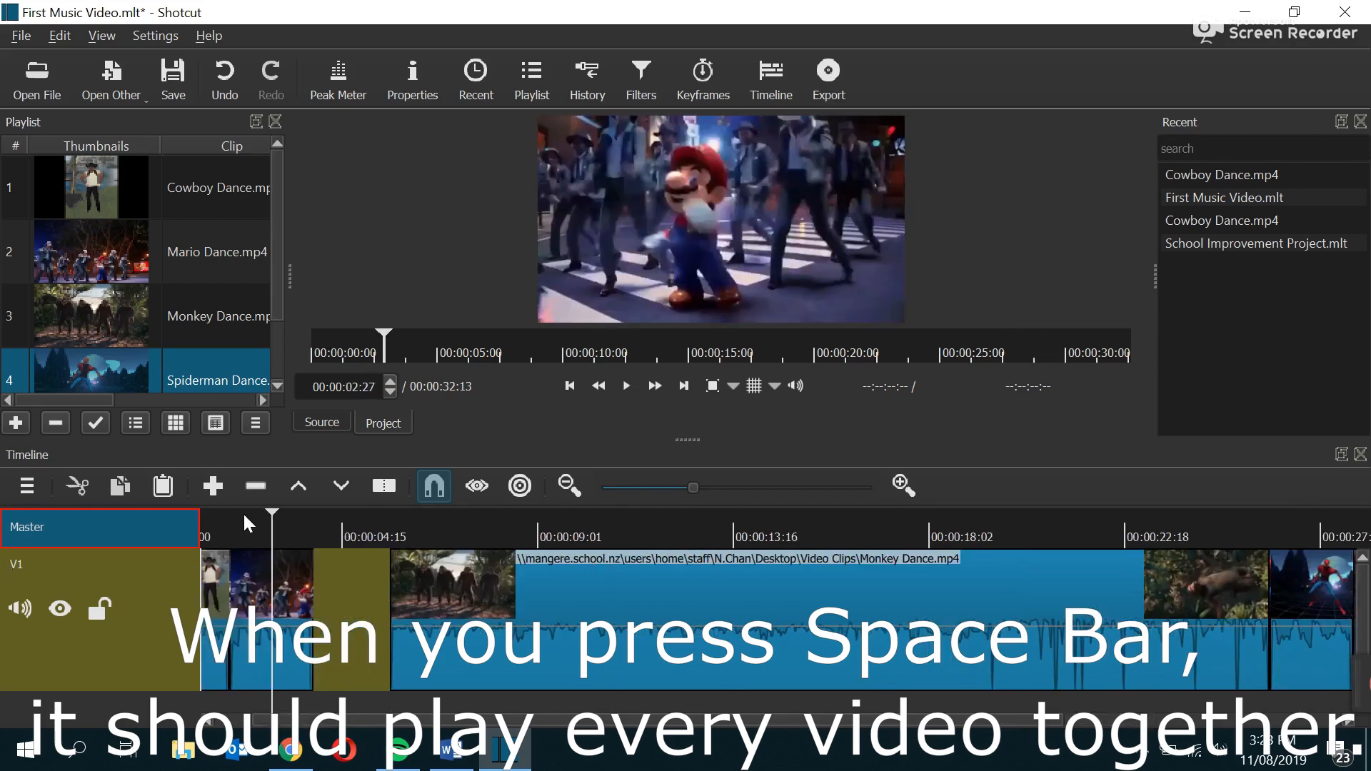
key(Home)
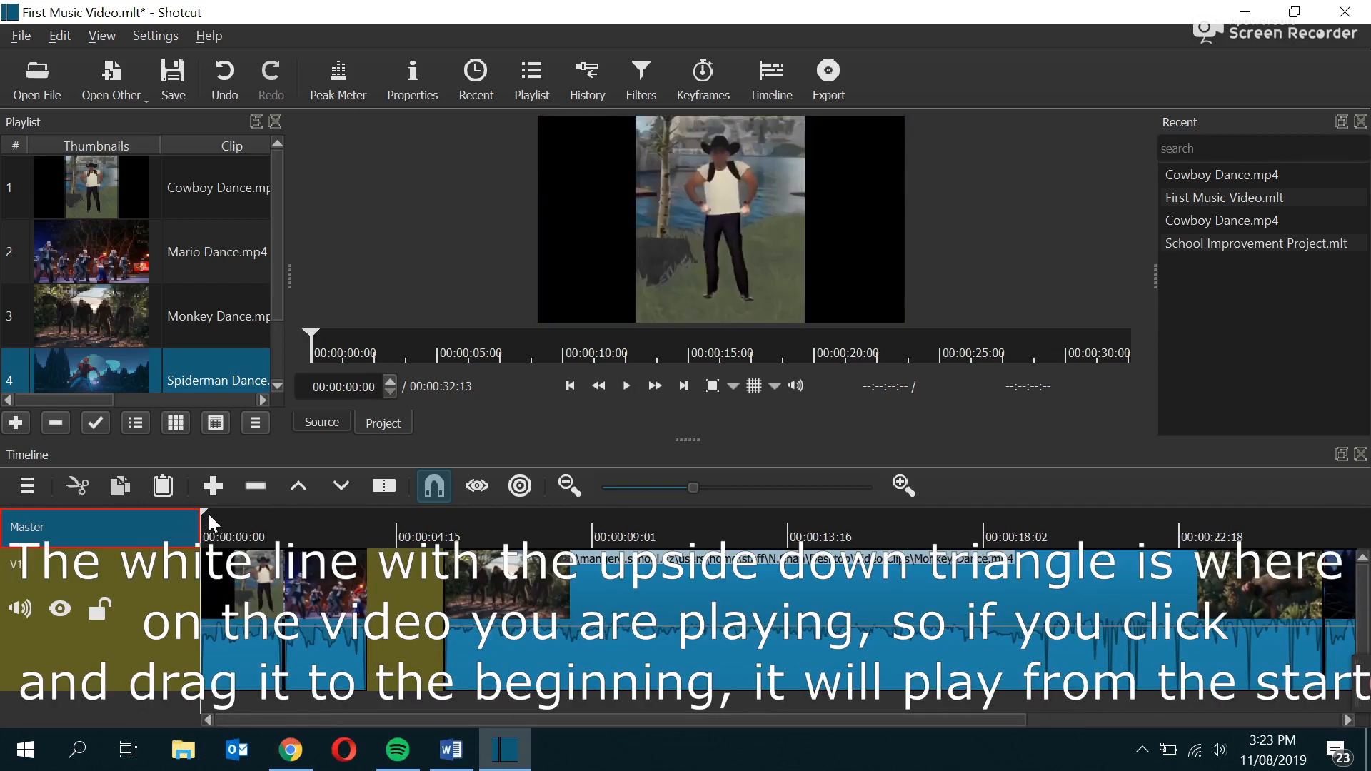
- Scrub the playhead through the Cowboy clip and back to the start, and play the timeline into the Monkey clip
drag(203, 510, 279, 516)
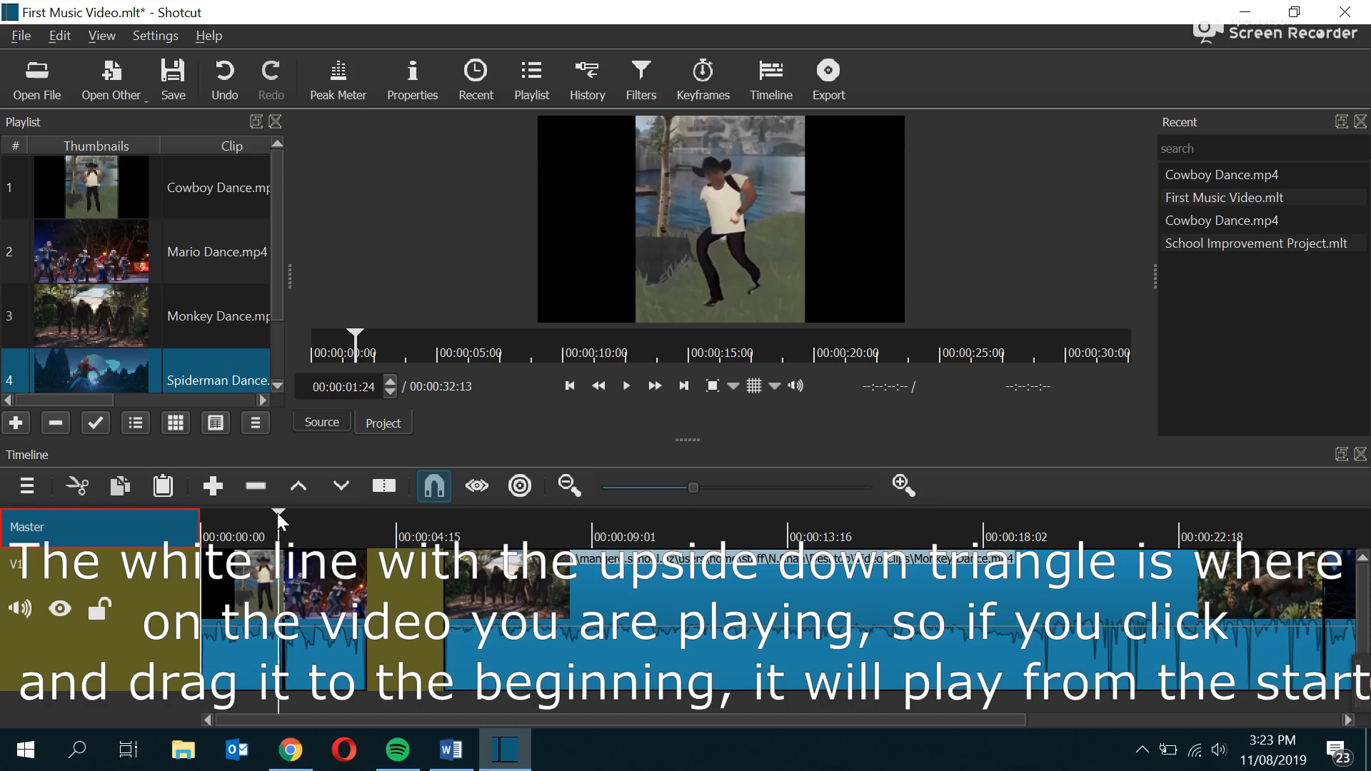
drag(277, 513, 192, 516)
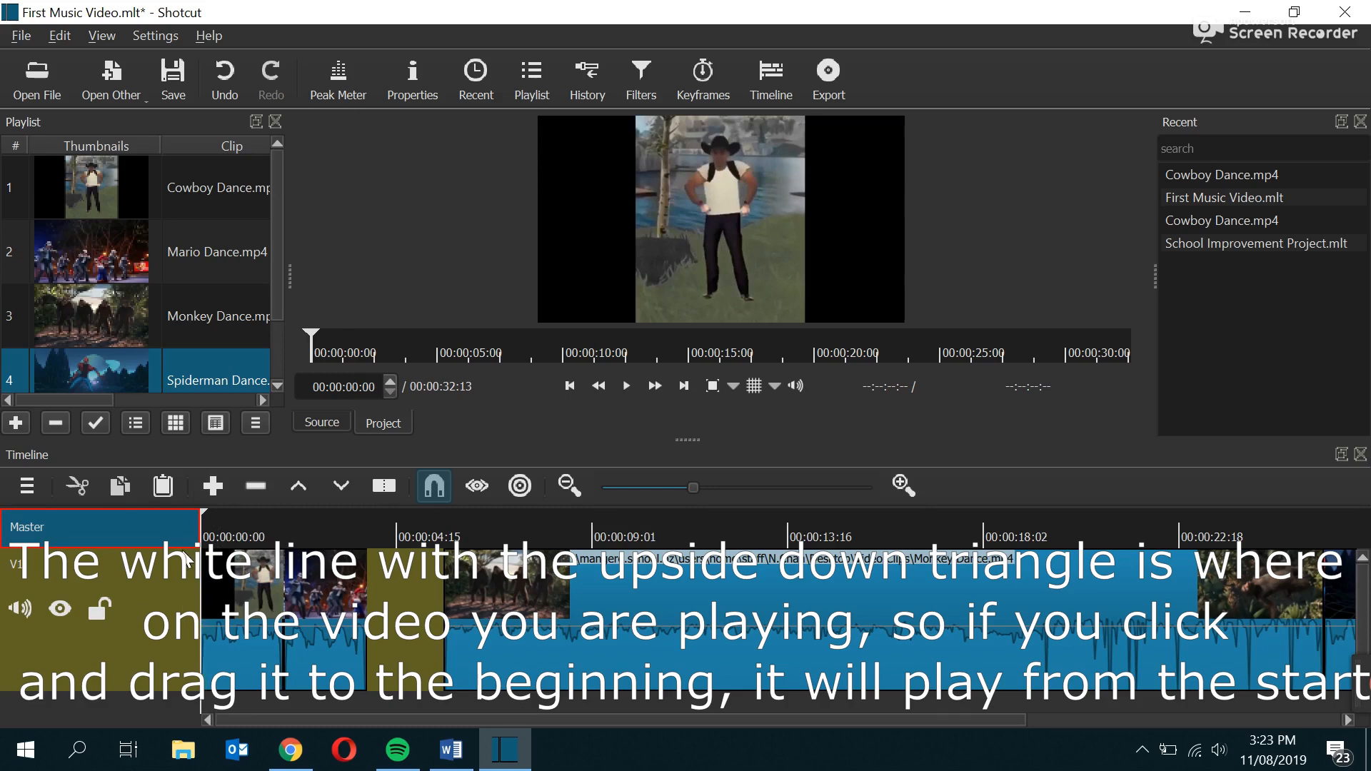
key(space)
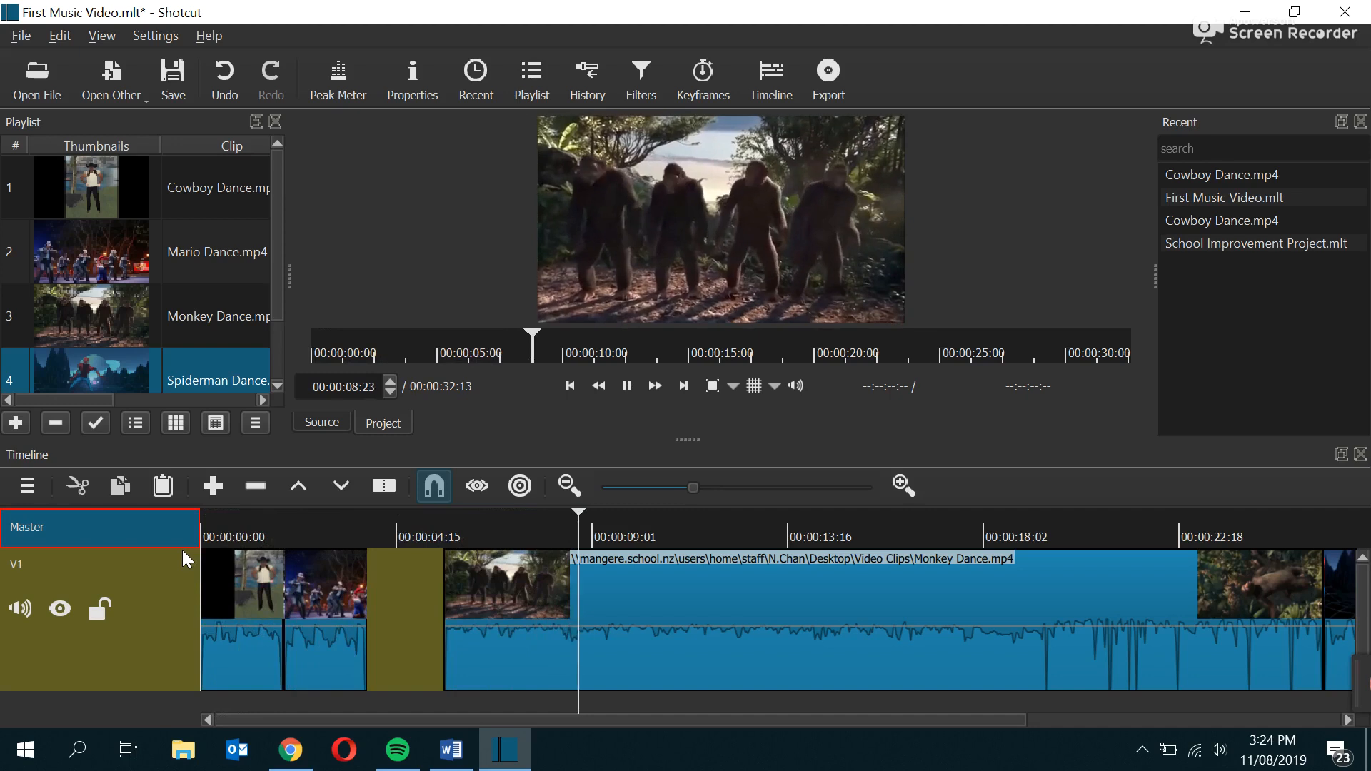
key(space)
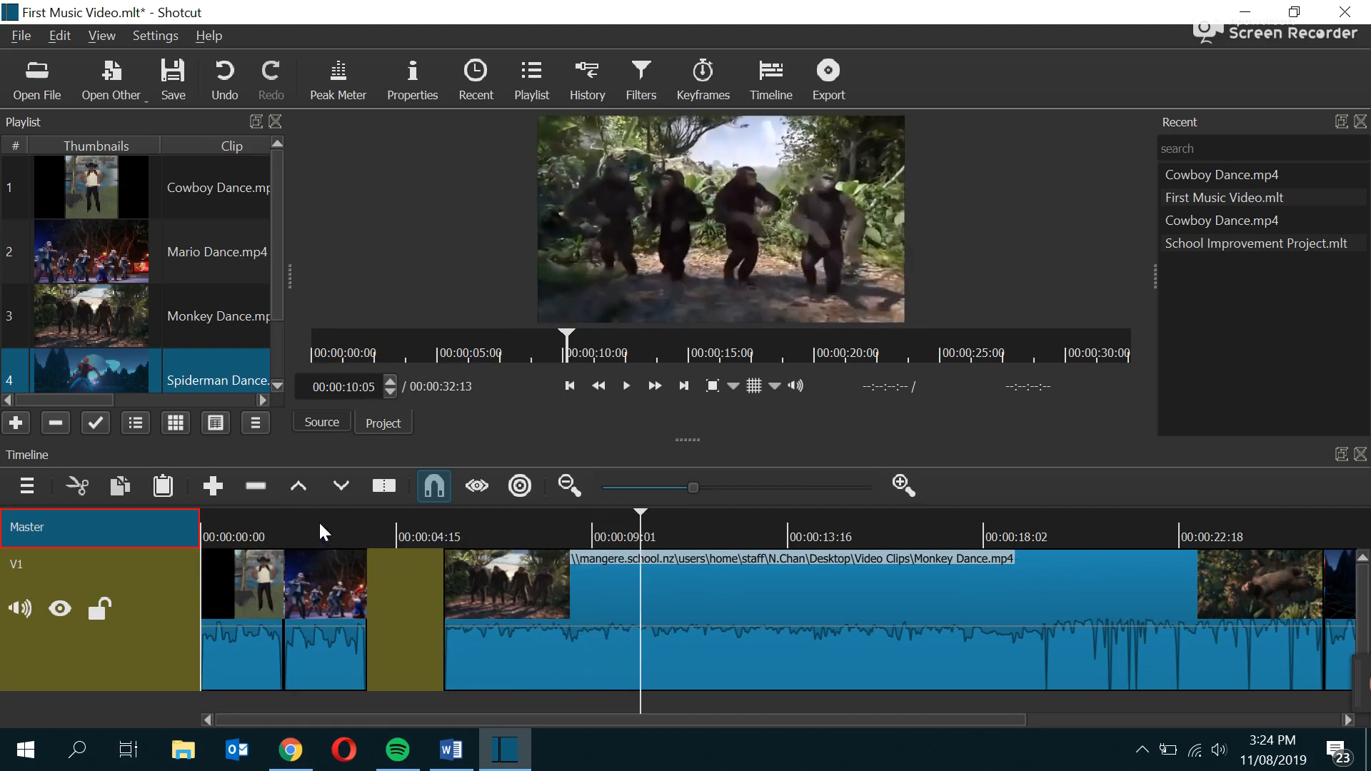
- Replay the timeline from the start through the empty gap between the Mario and Monkey clips
drag(233, 525, 133, 526)
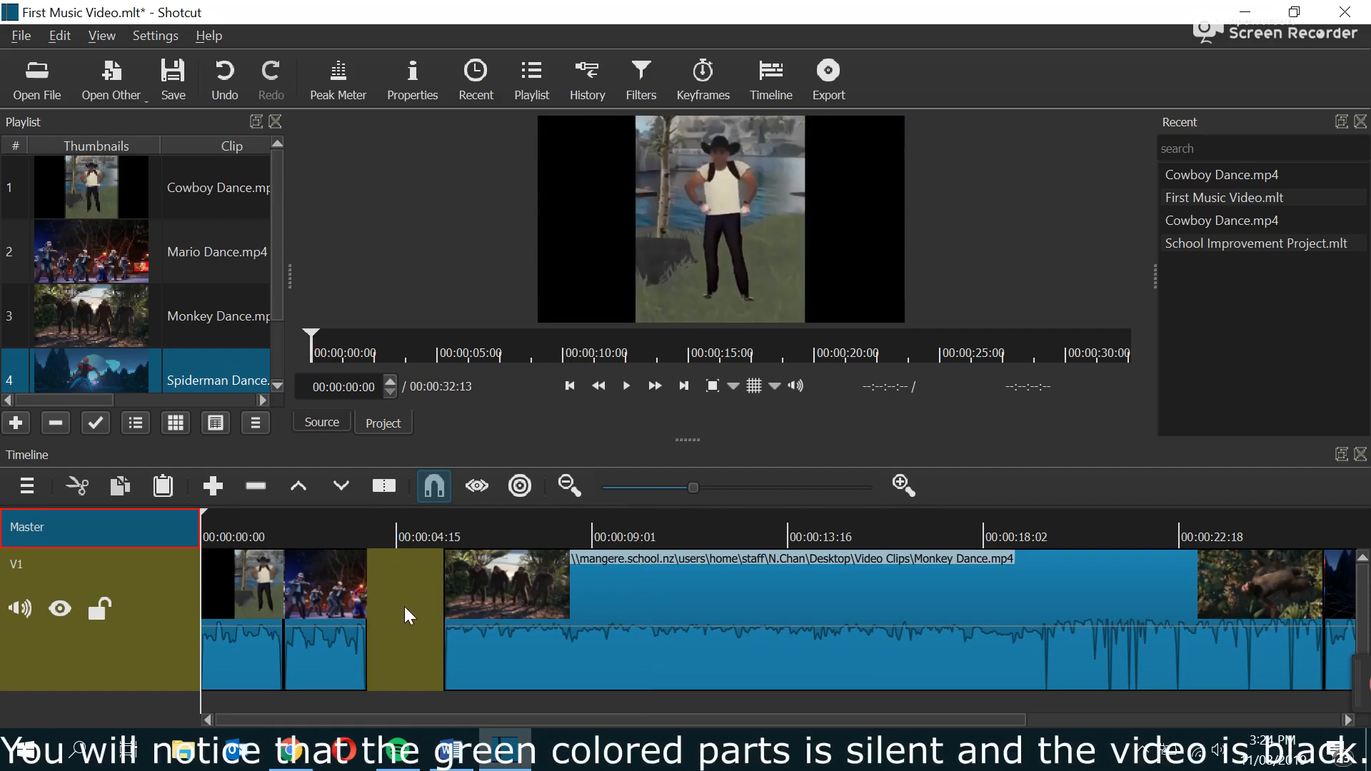
key(space)
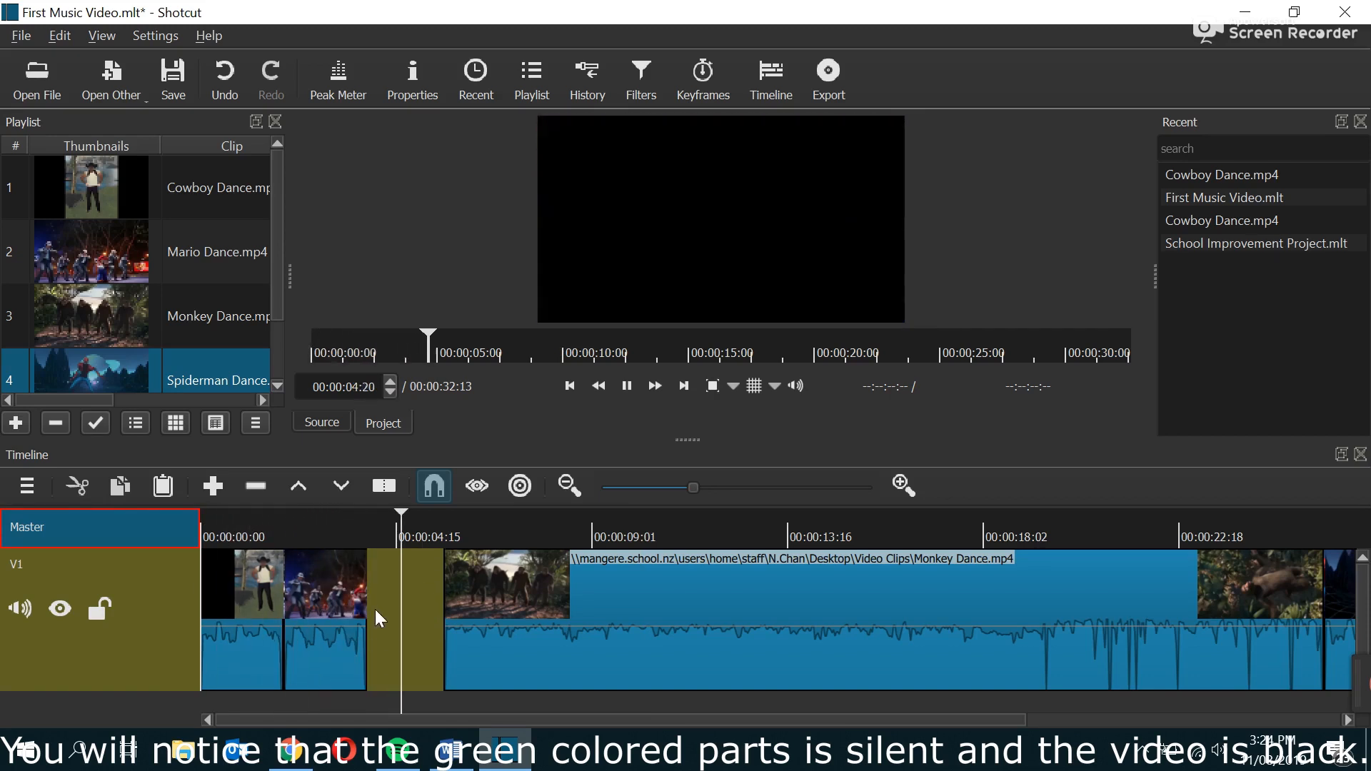
key(space)
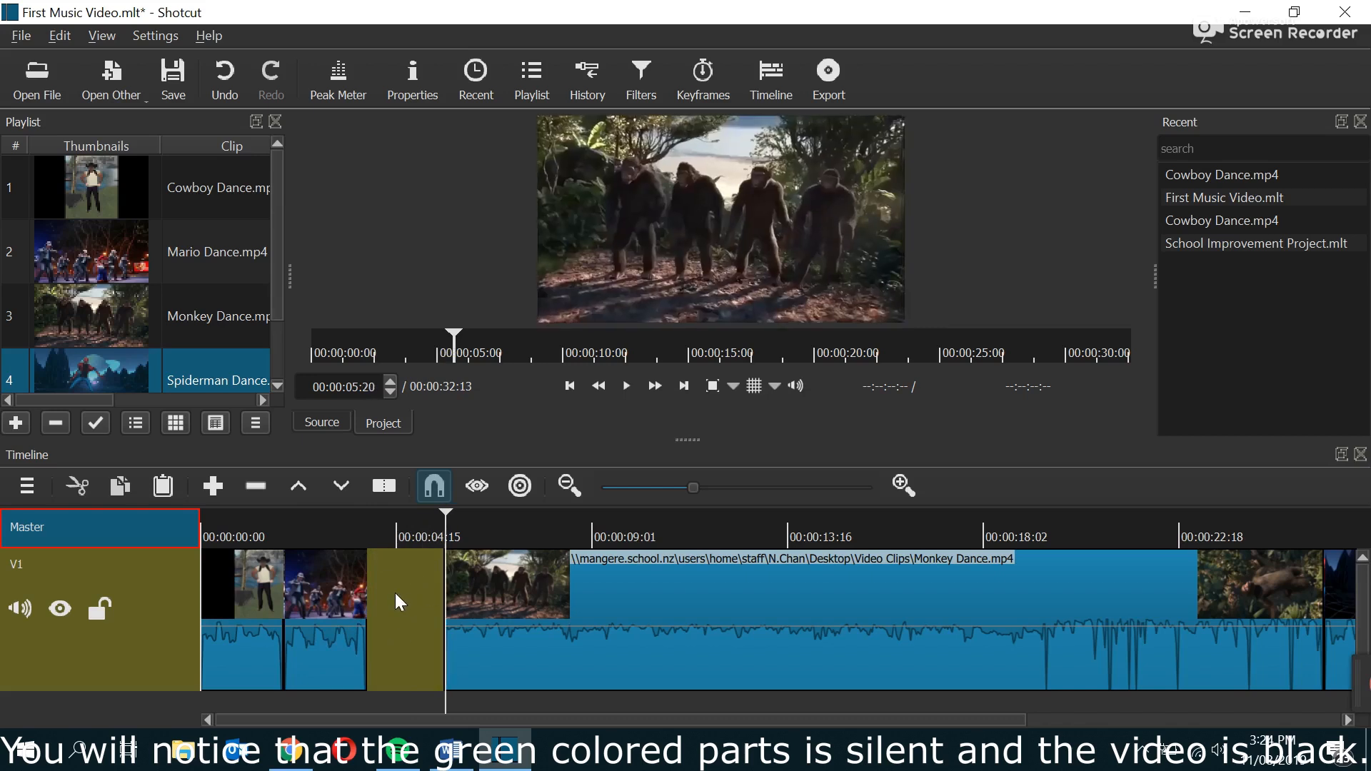
- Move the first Monkey Dance segment earlier on V1 so it sits directly against the end of the Mario clip
click(612, 614)
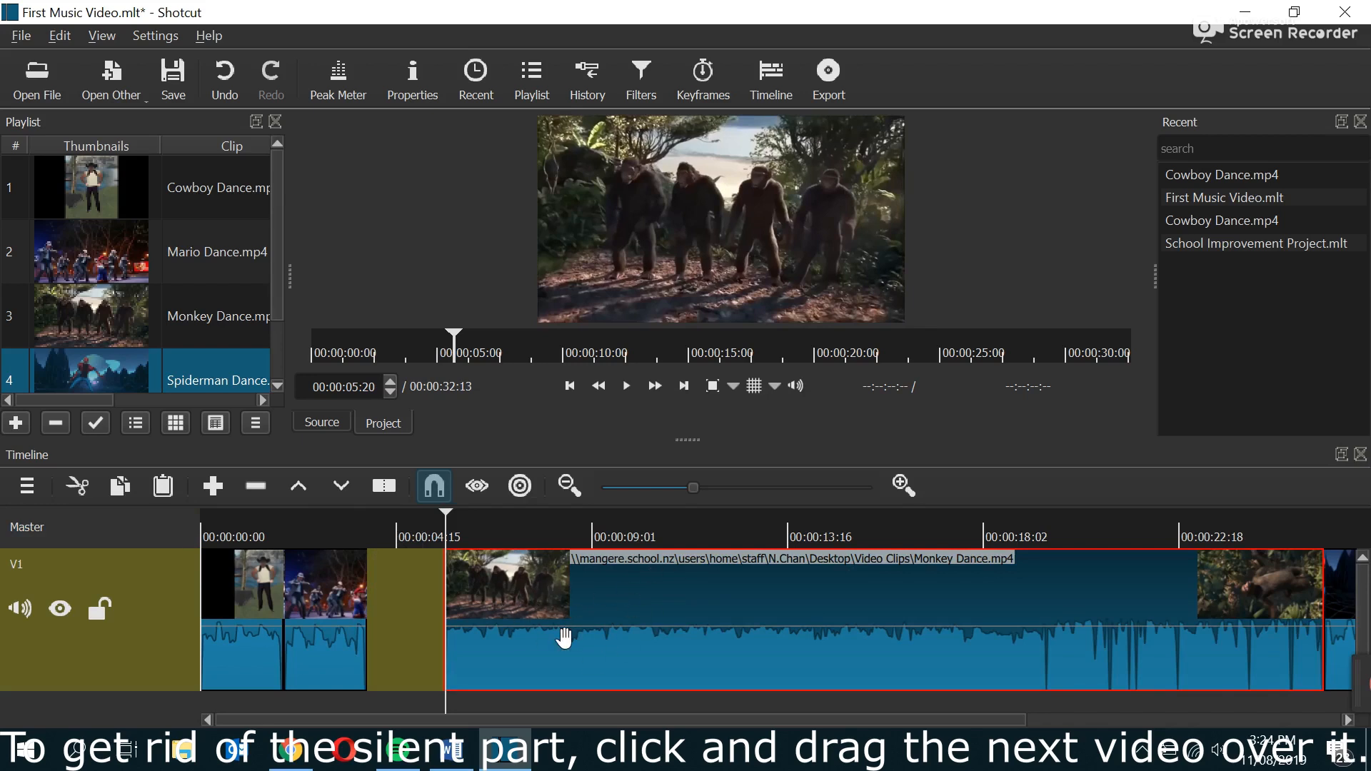
drag(621, 625, 543, 624)
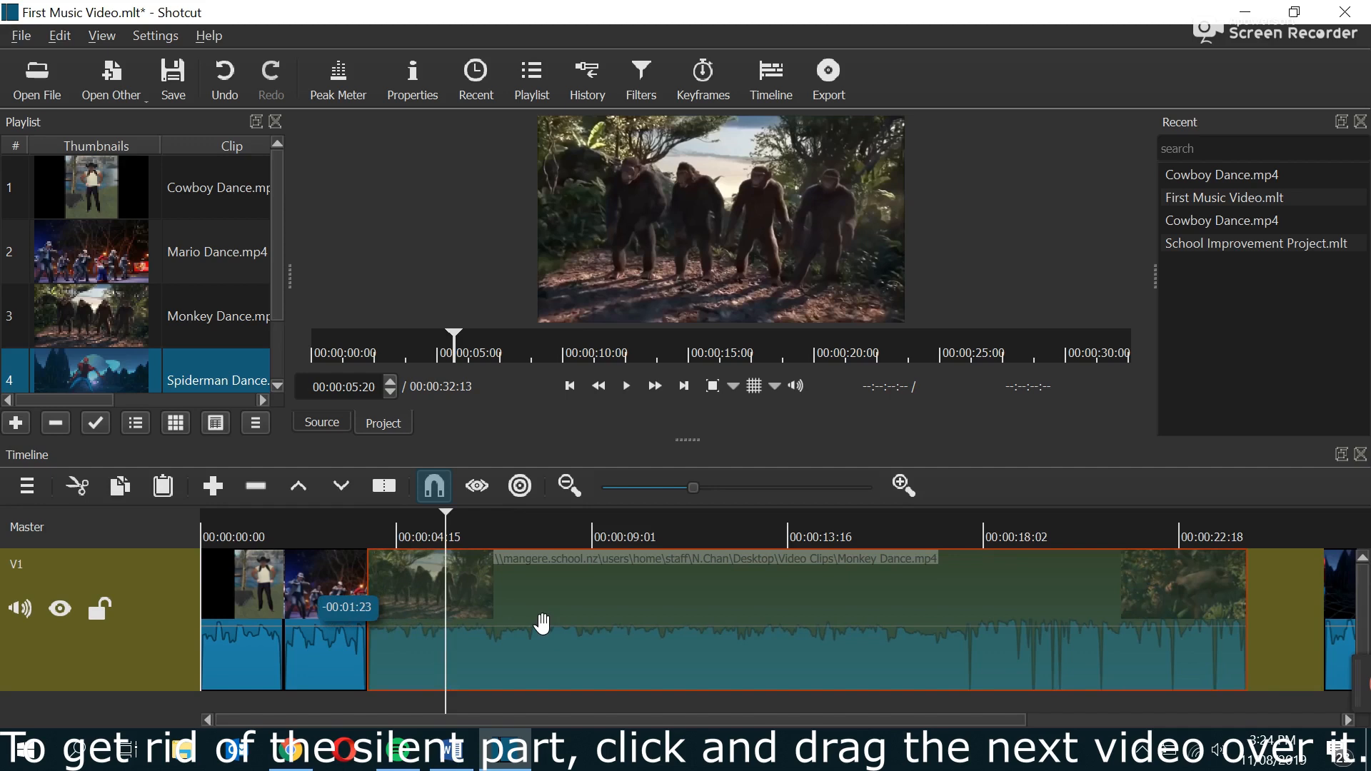
drag(543, 624, 548, 634)
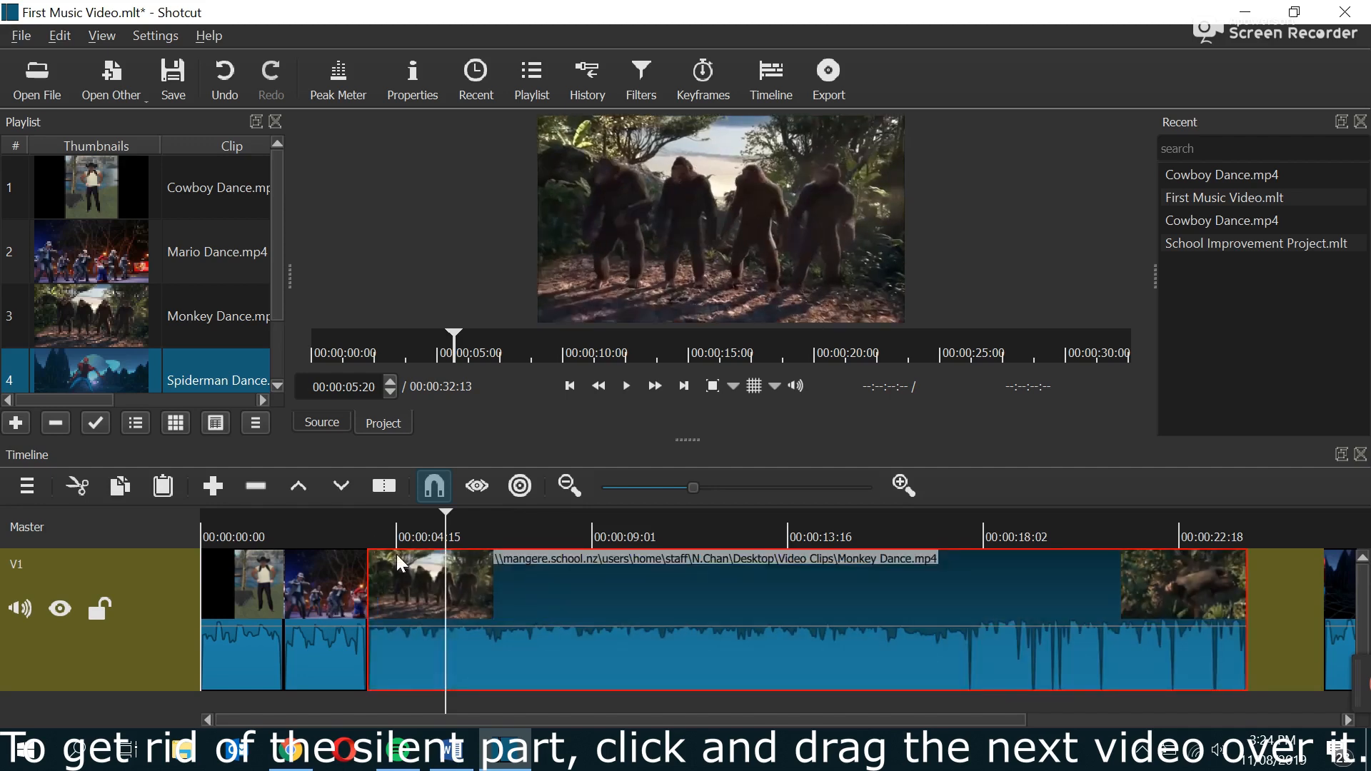
drag(366, 563, 369, 587)
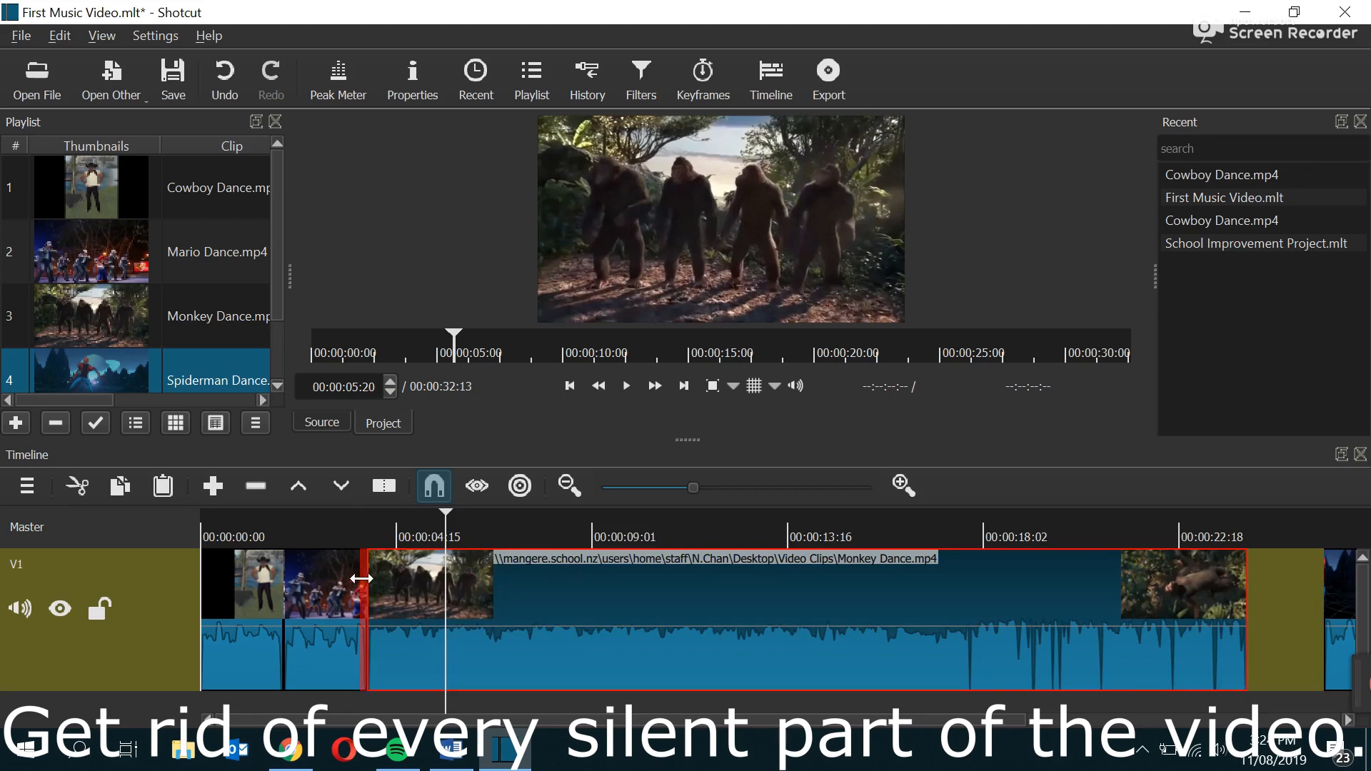
- Play the timeline from the start to check the transition from the Mario clip to the Monkey clip
mouse_move(355, 524)
mouse_down()
mouse_move(344, 525)
mouse_move(381, 534)
mouse_up()
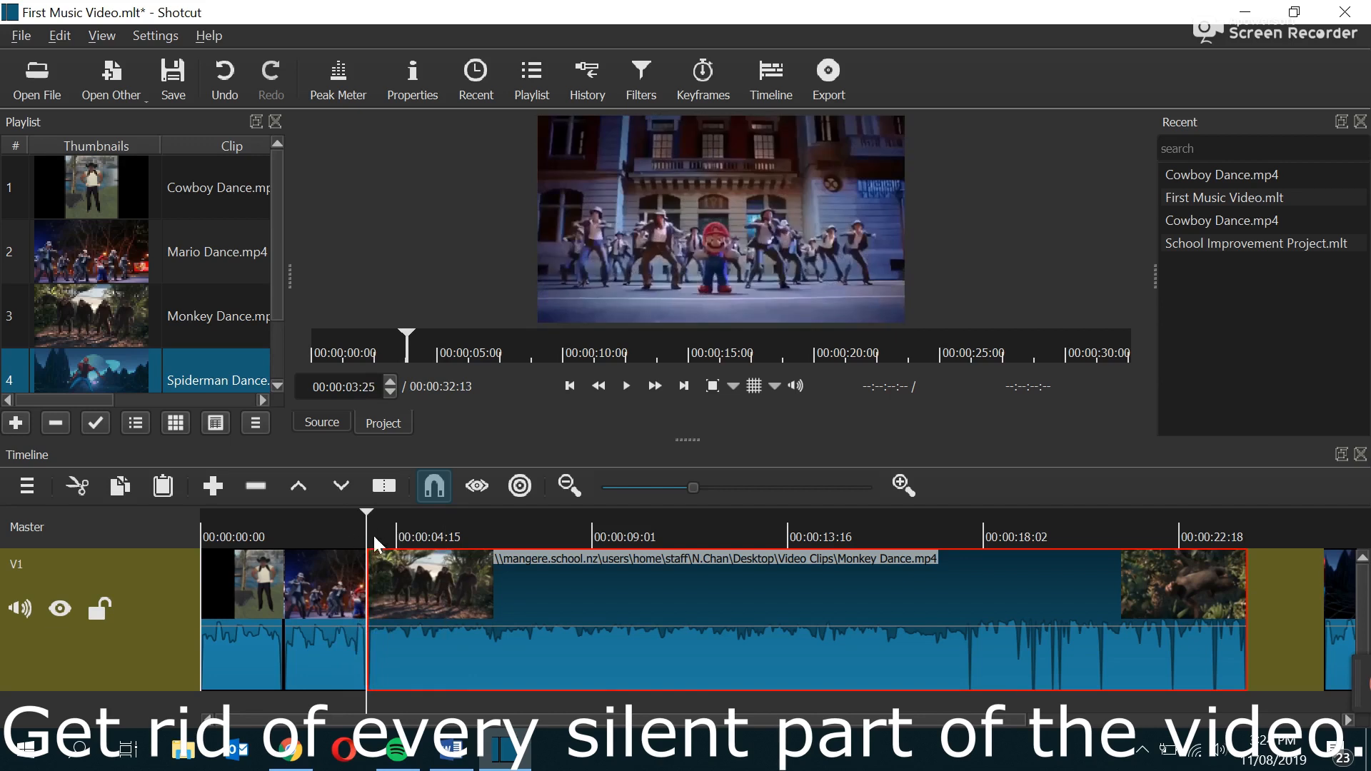
drag(371, 521, 165, 504)
key(space)
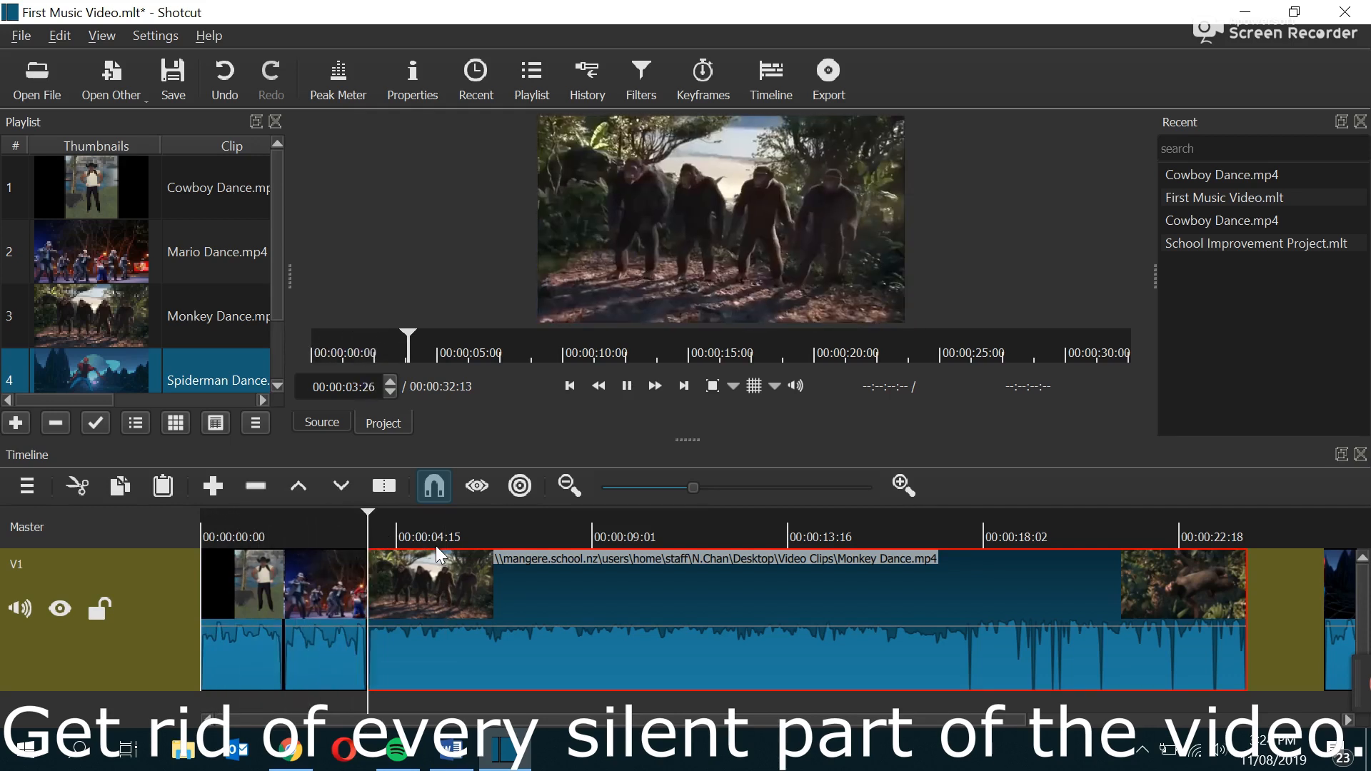
key(space)
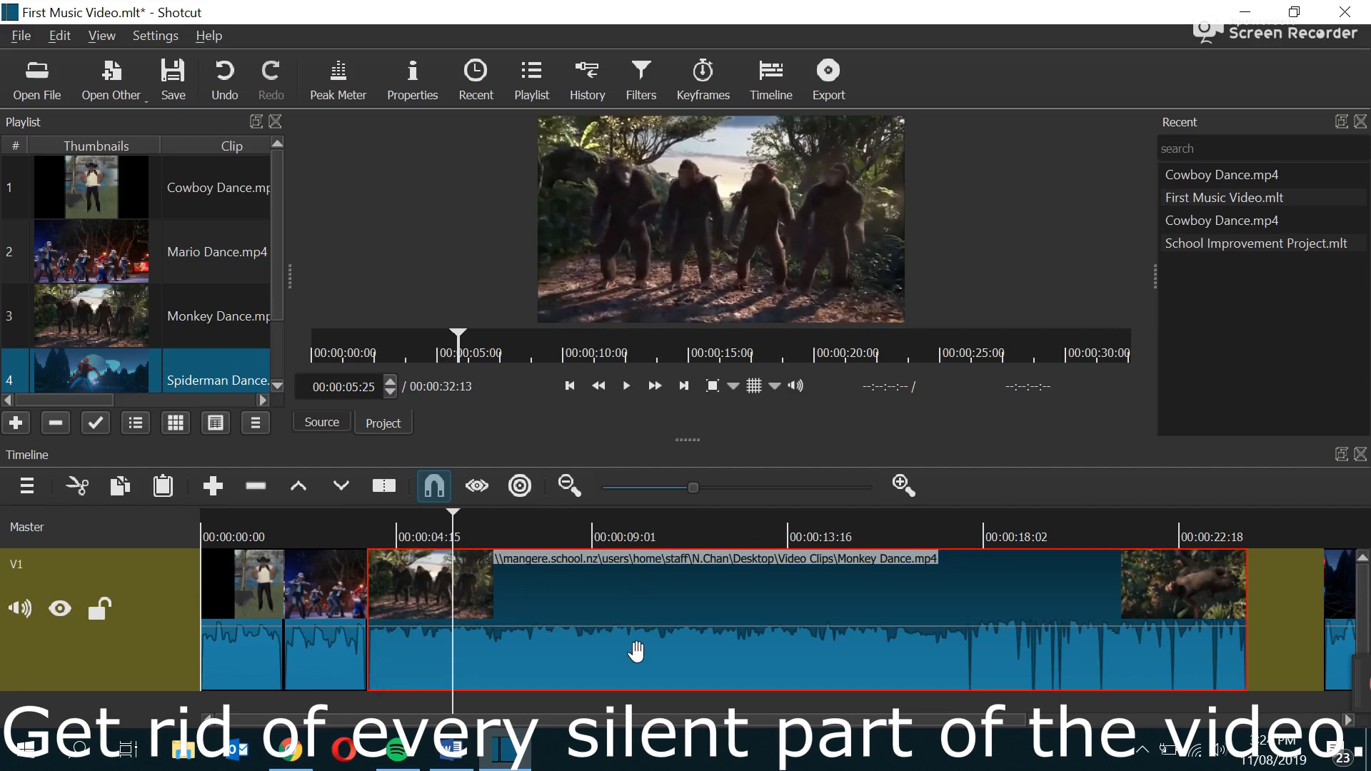
- Move the Spiderman Dance clip earlier on V1 to close the gap after the first Monkey Dance segment
scroll(743, 710, right, 3)
scroll(743, 709, right, 8)
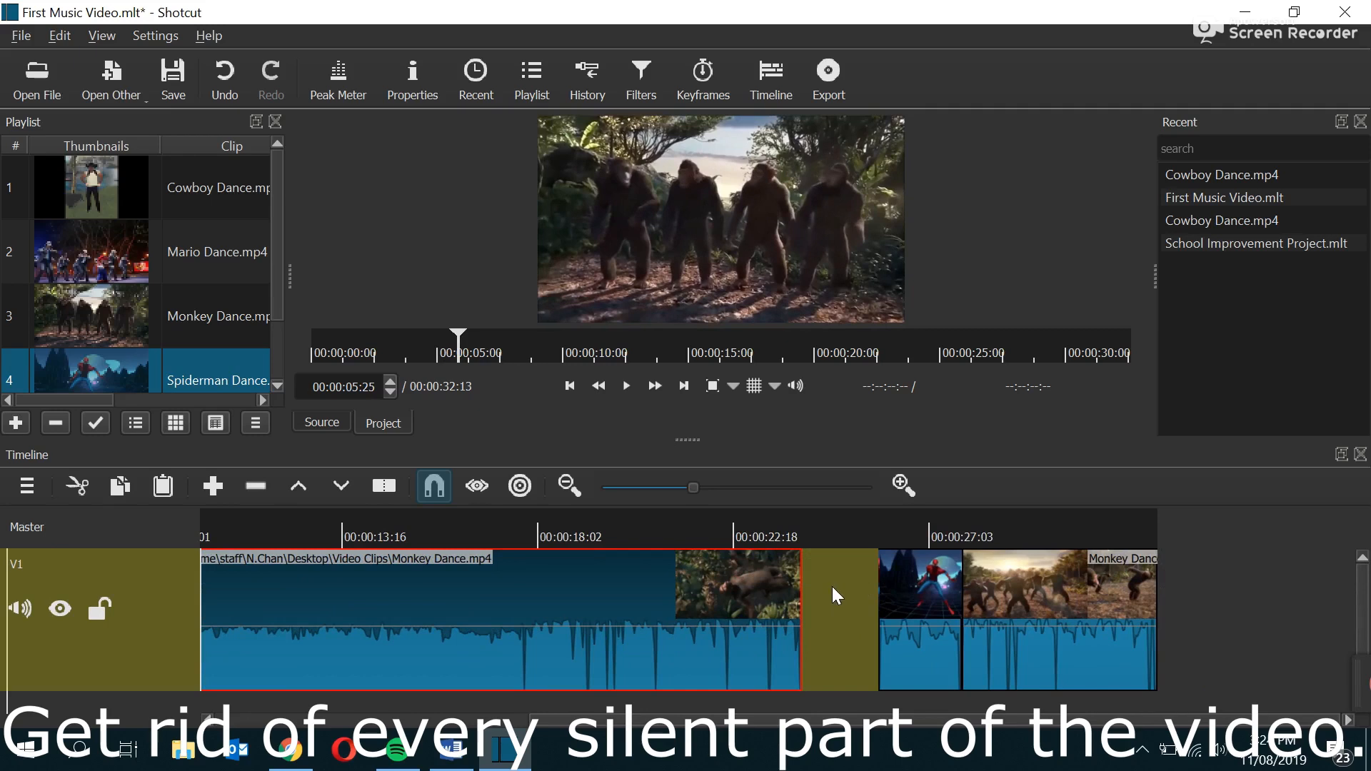
click(837, 535)
drag(928, 593, 851, 593)
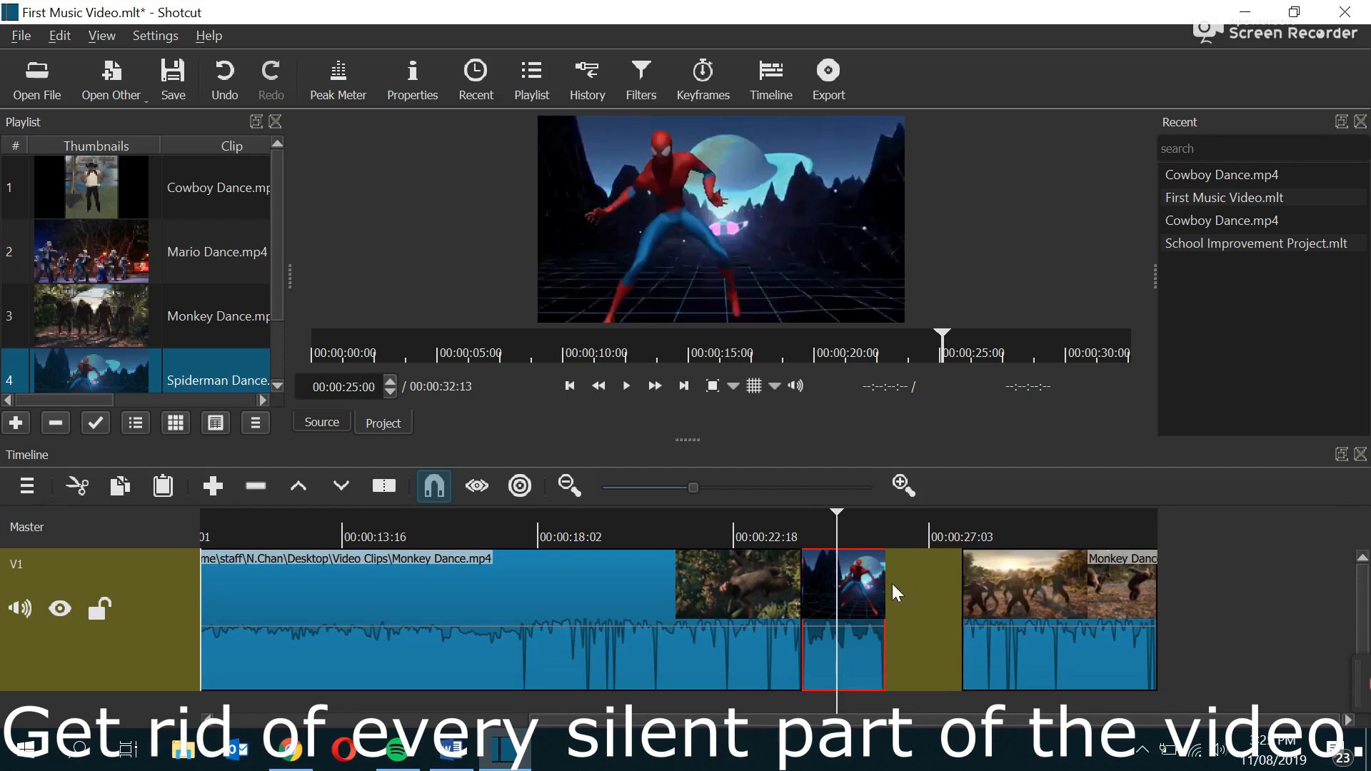
- Move the last Monkey Dance segment on V1 against the end of the Spiderman Dance clip and play across the join
drag(1004, 605, 930, 596)
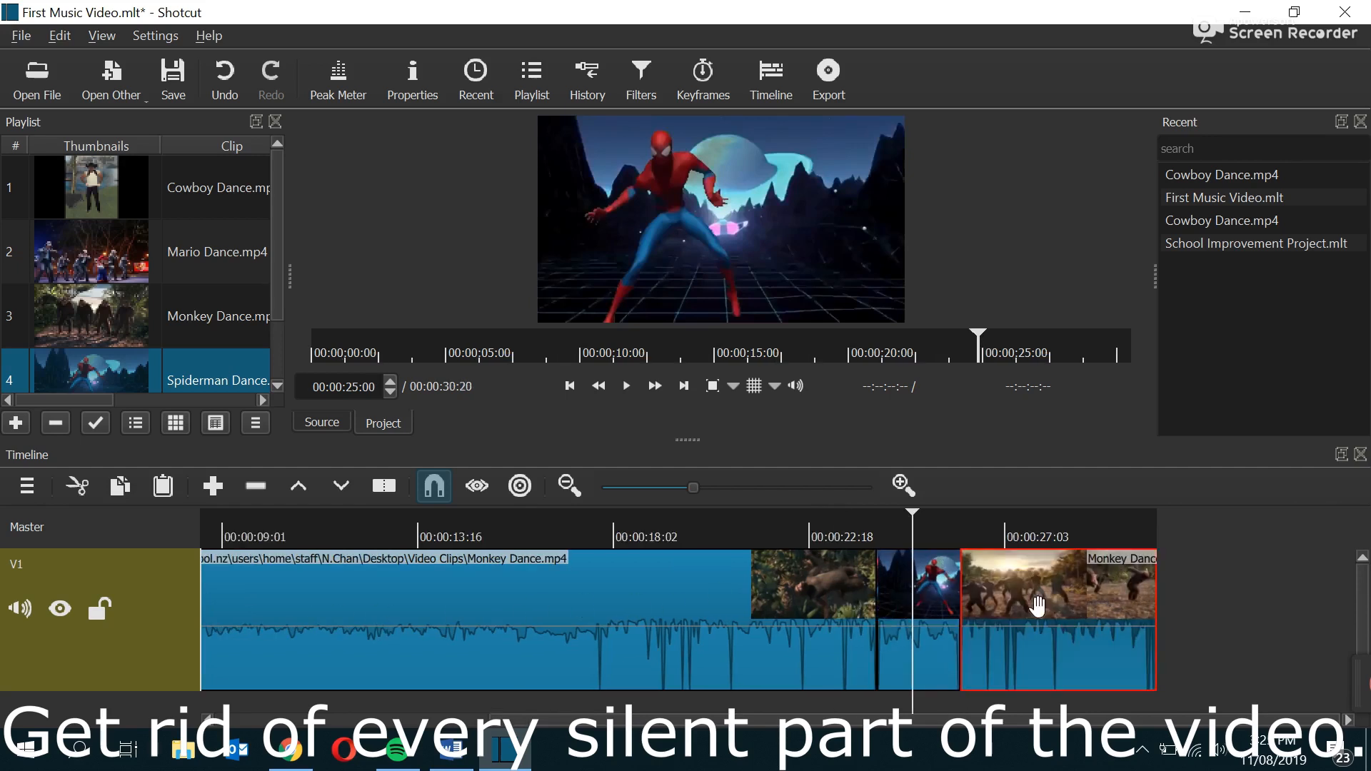
click(866, 536)
key(space)
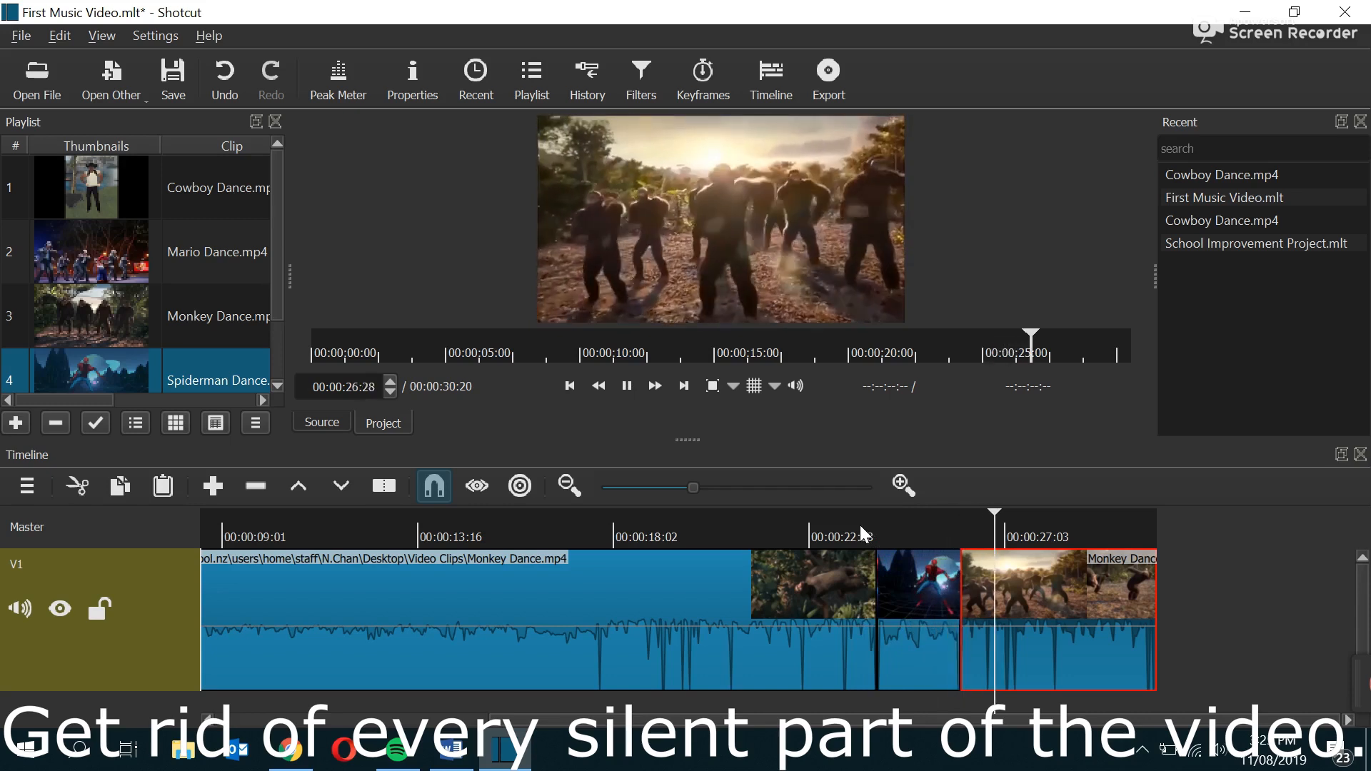
key(space)
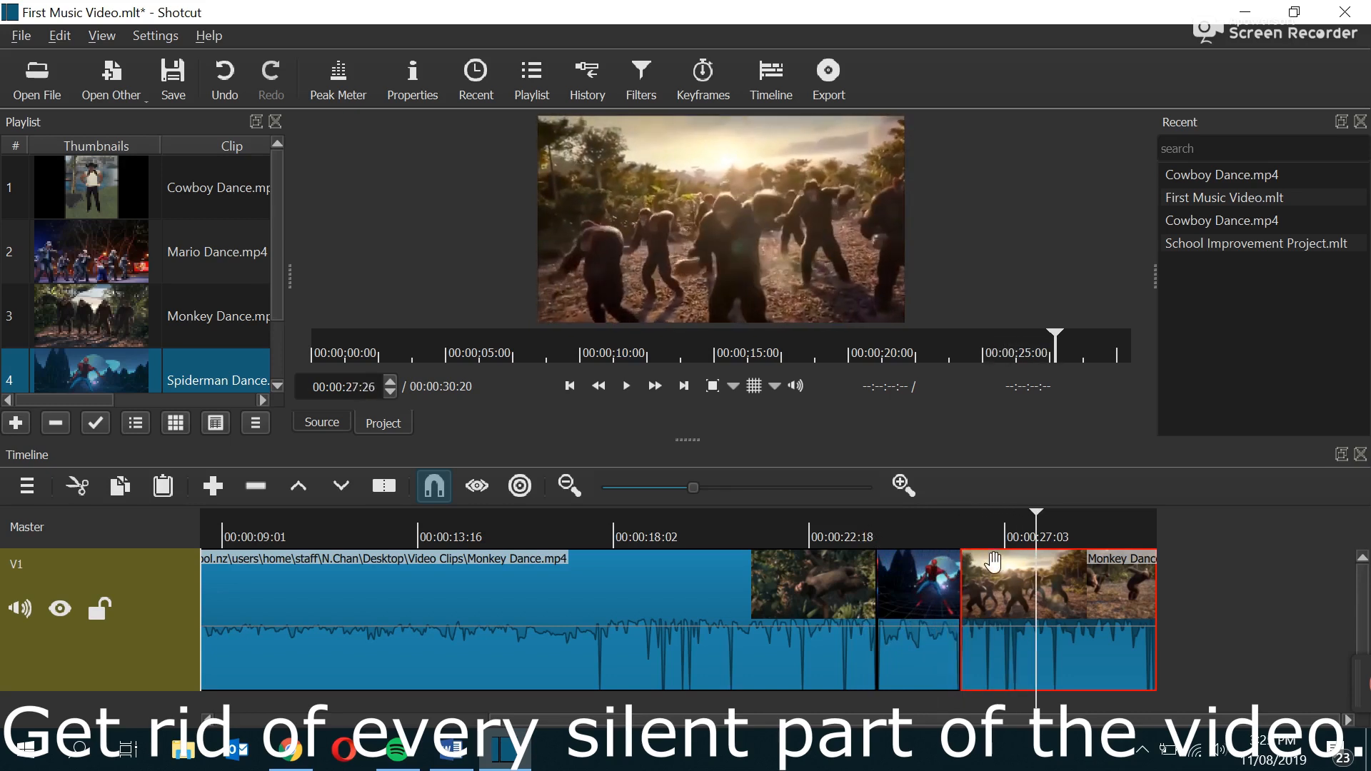
- Return the playhead to the start of the timeline and display the filters for the Cowboy Dance clip
drag(836, 722, 232, 713)
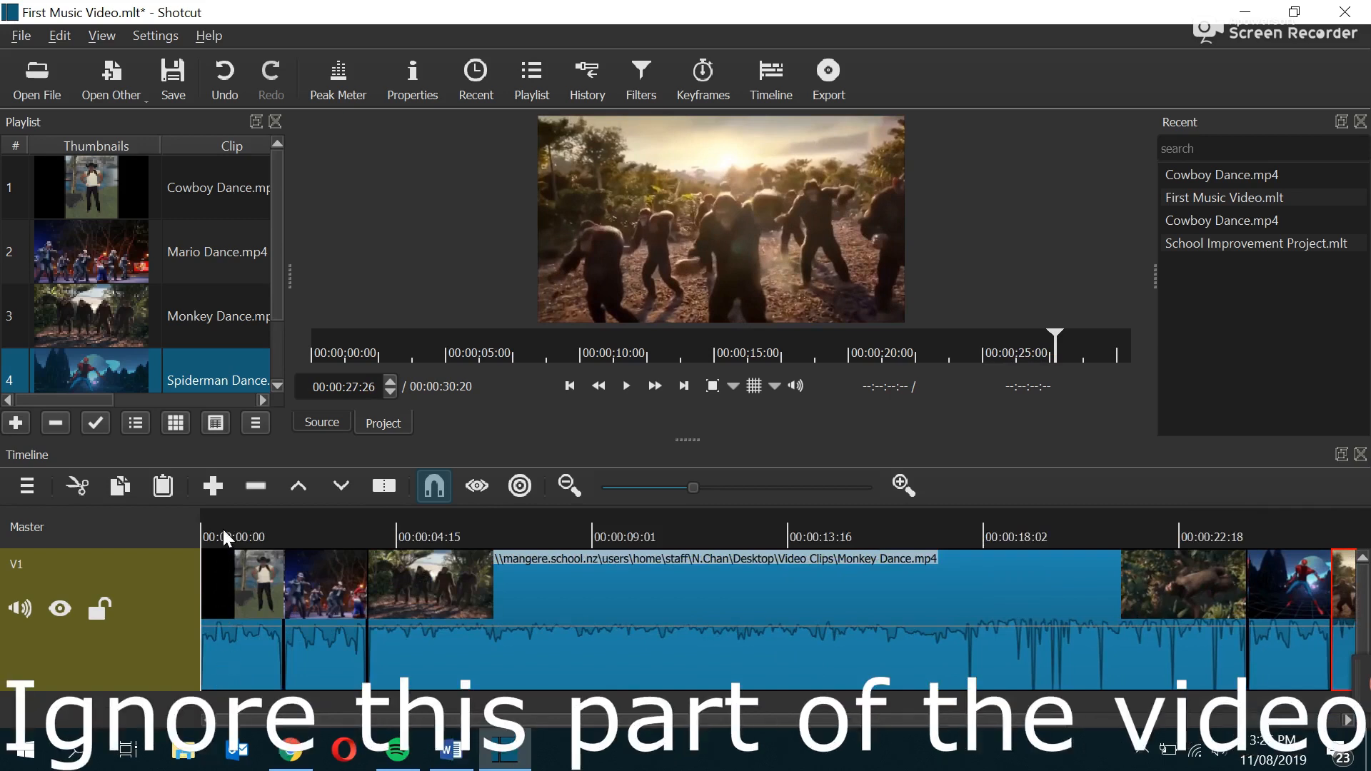
drag(226, 537, 121, 538)
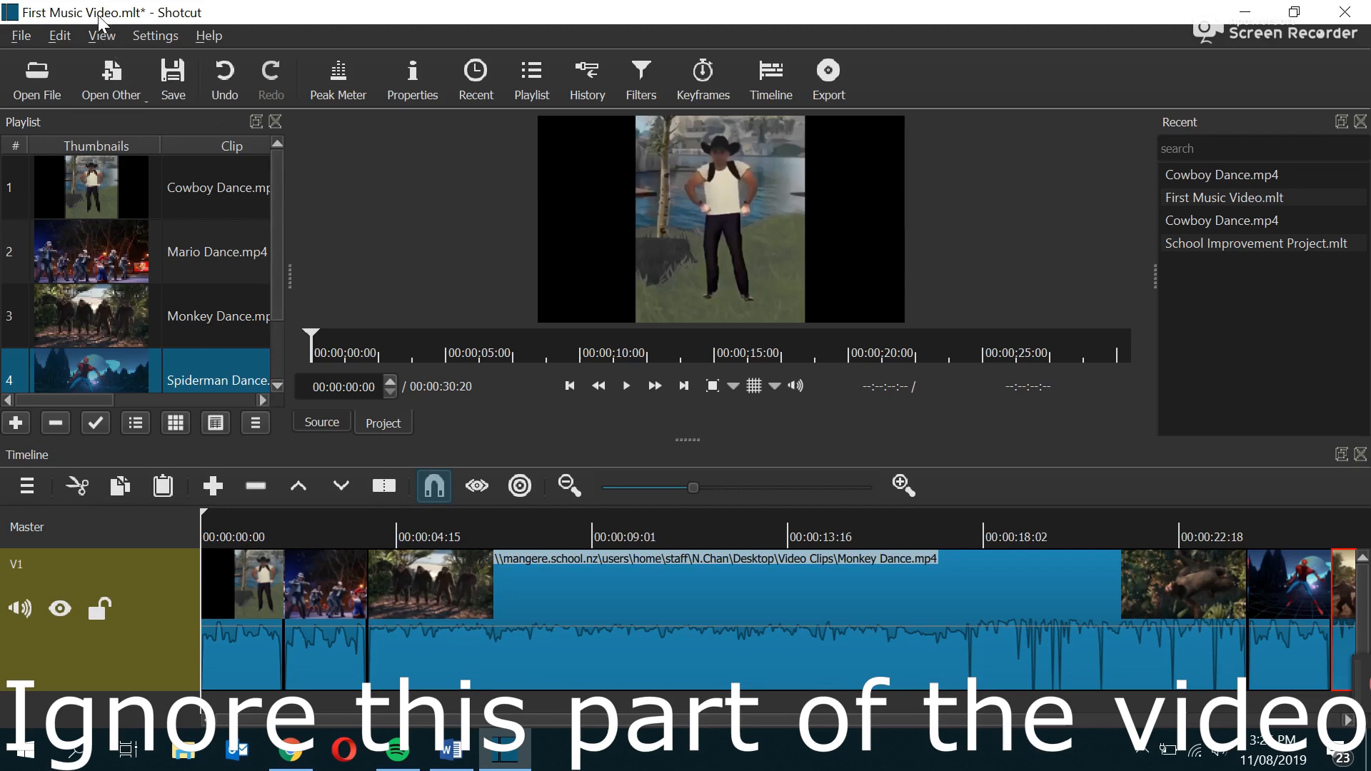
click(100, 36)
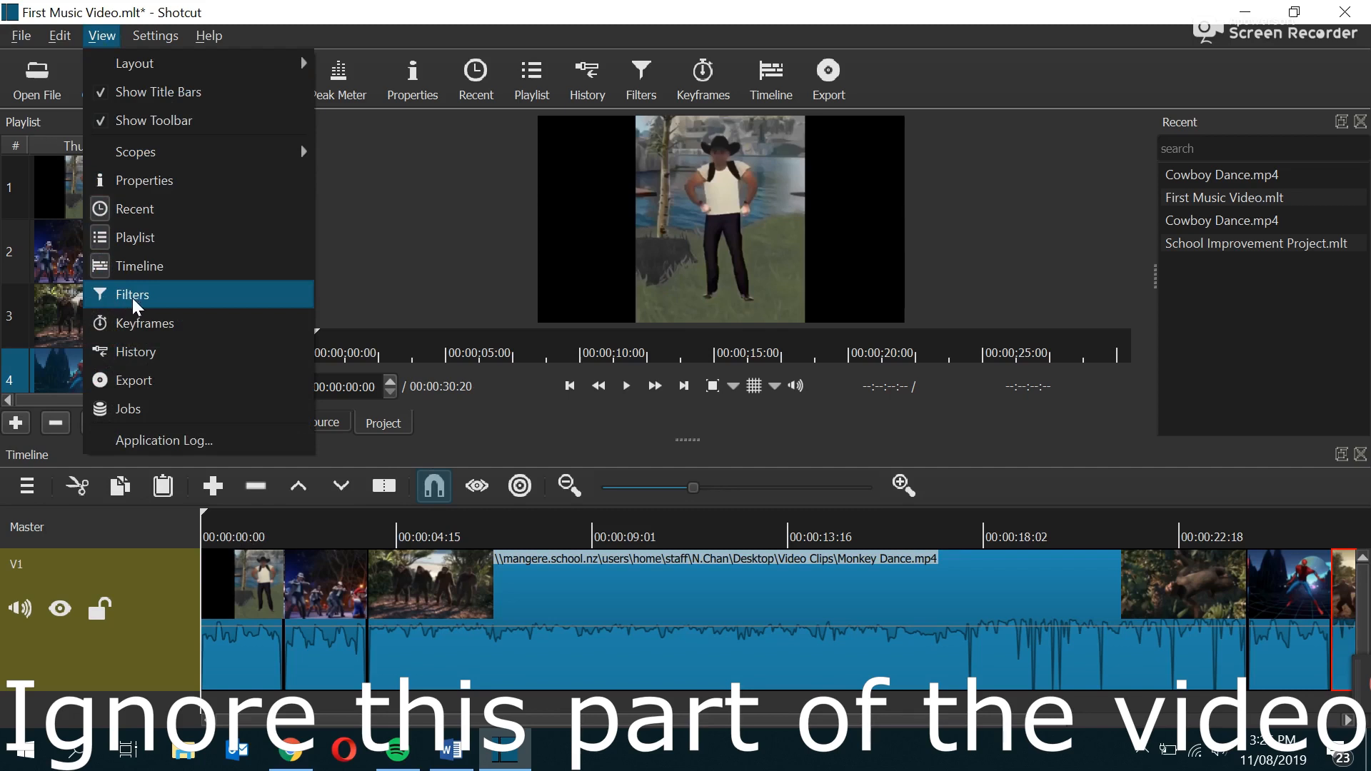
click(91, 39)
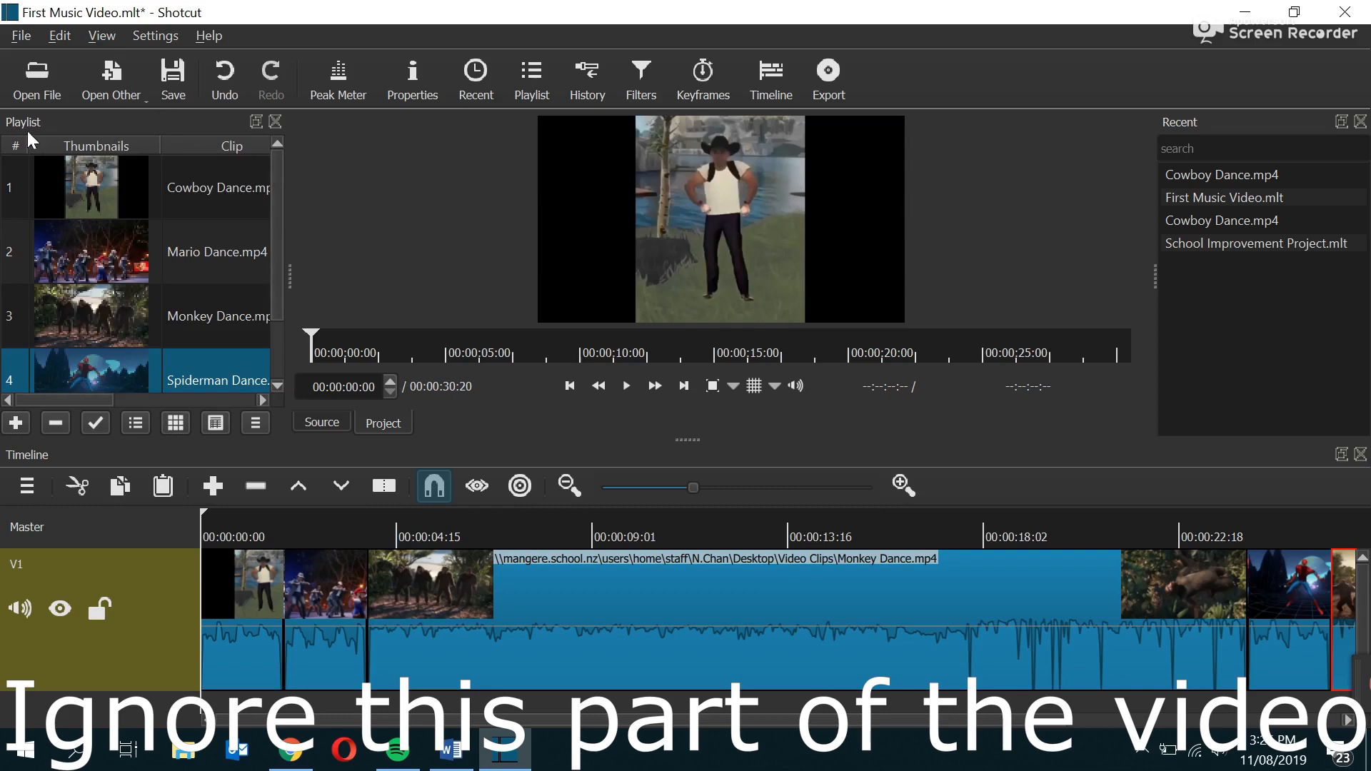
click(104, 34)
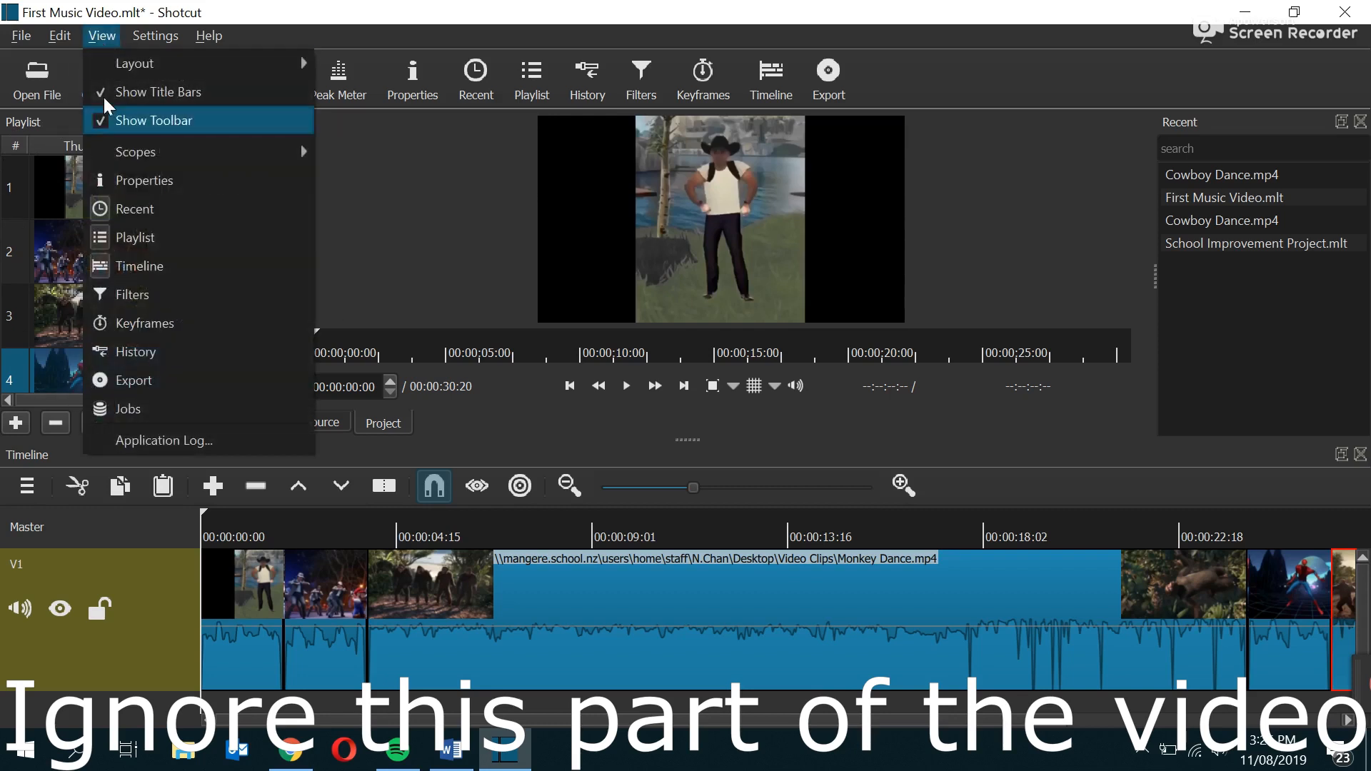
click(107, 292)
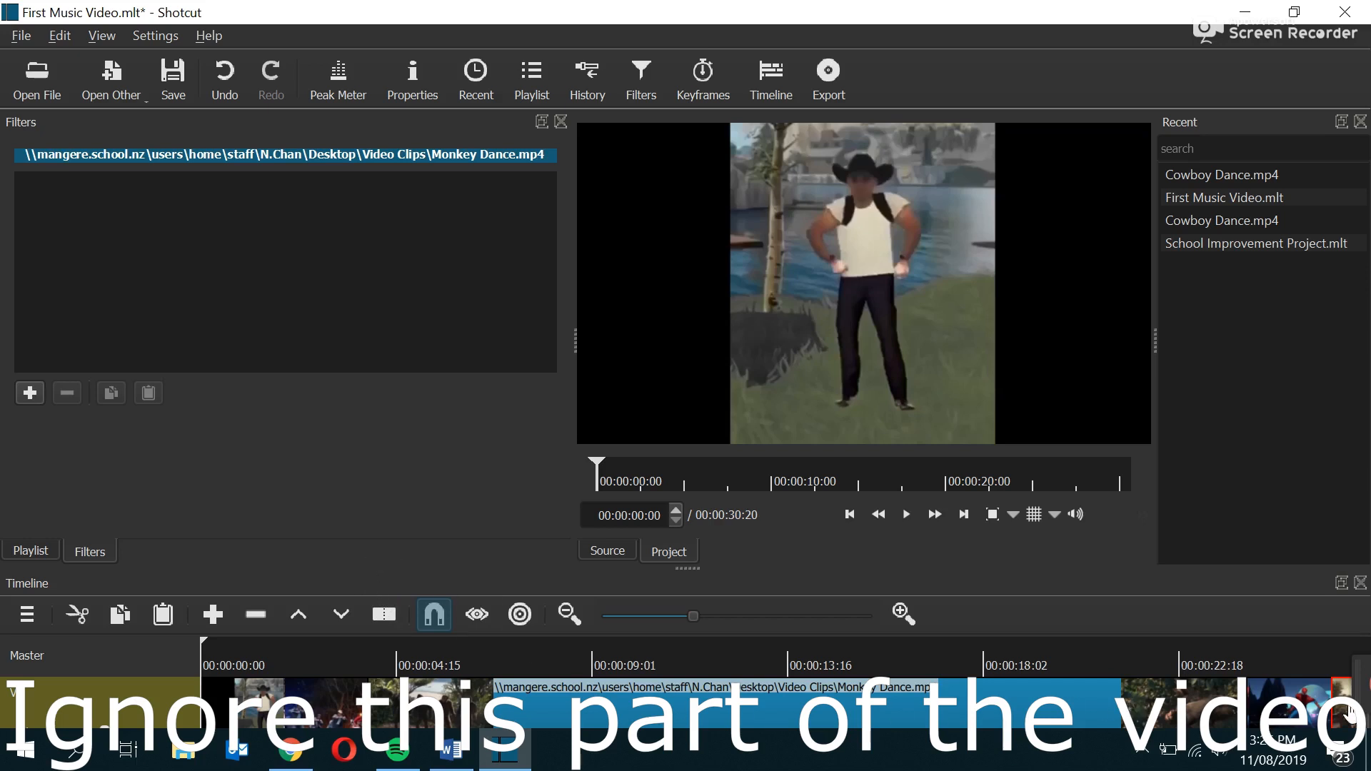
drag(1362, 699, 1341, 671)
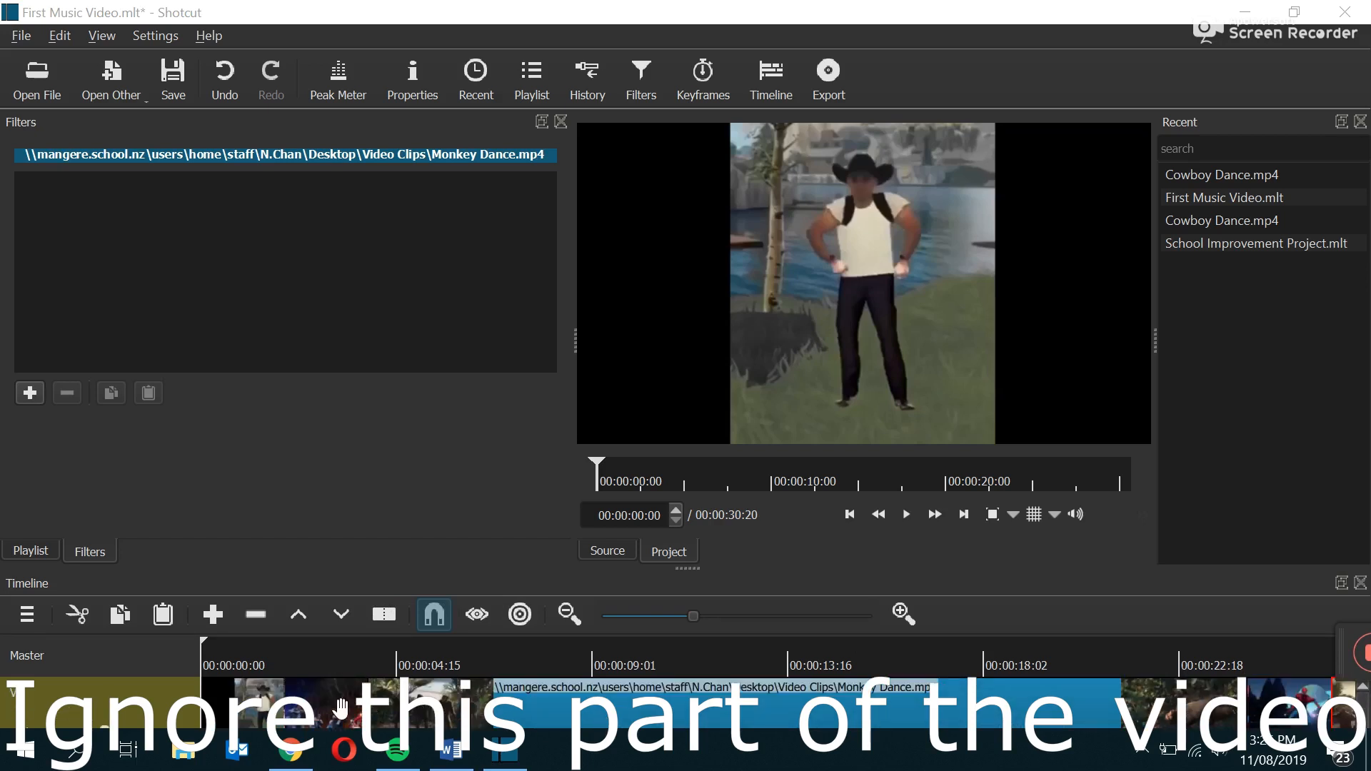
click(249, 707)
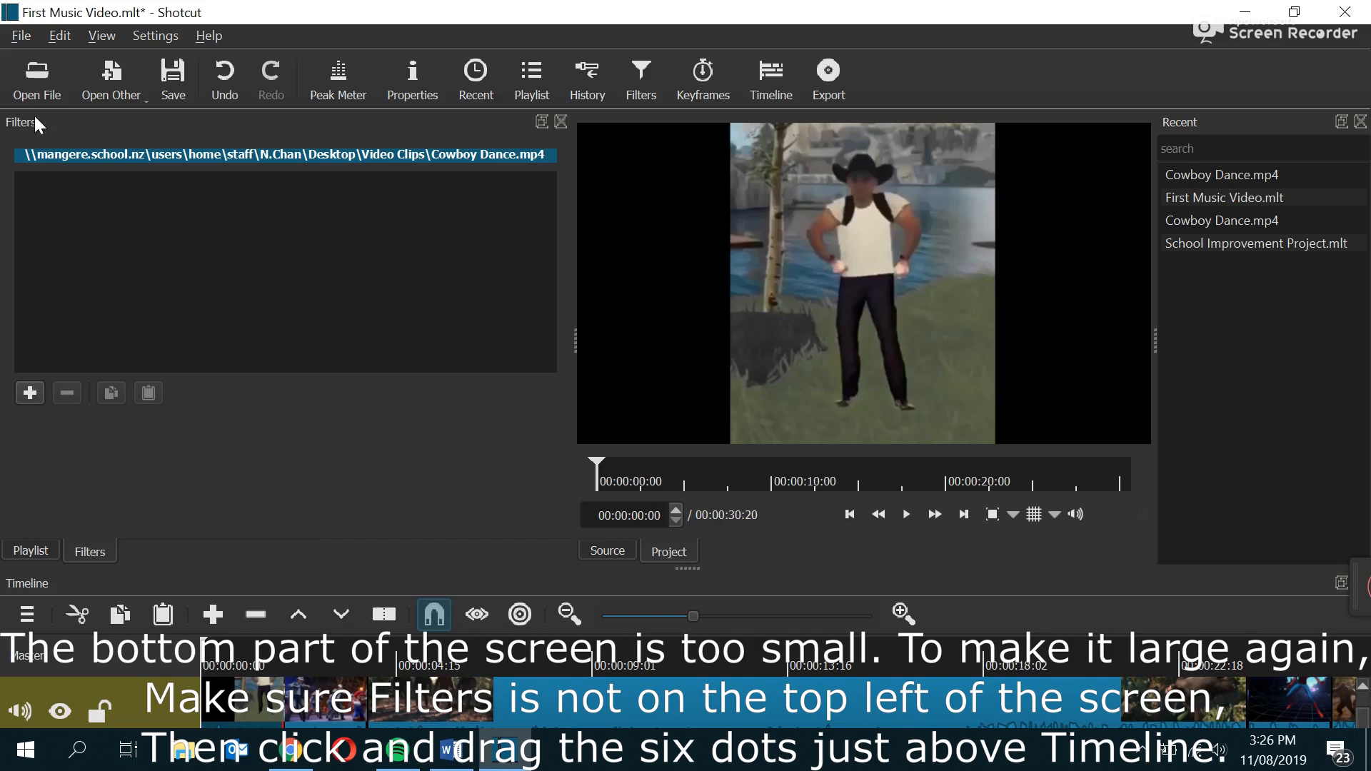
- Close the Filters panel, then narrow the Playlist panel and enlarge the Timeline panel to show the full V1 track
click(562, 122)
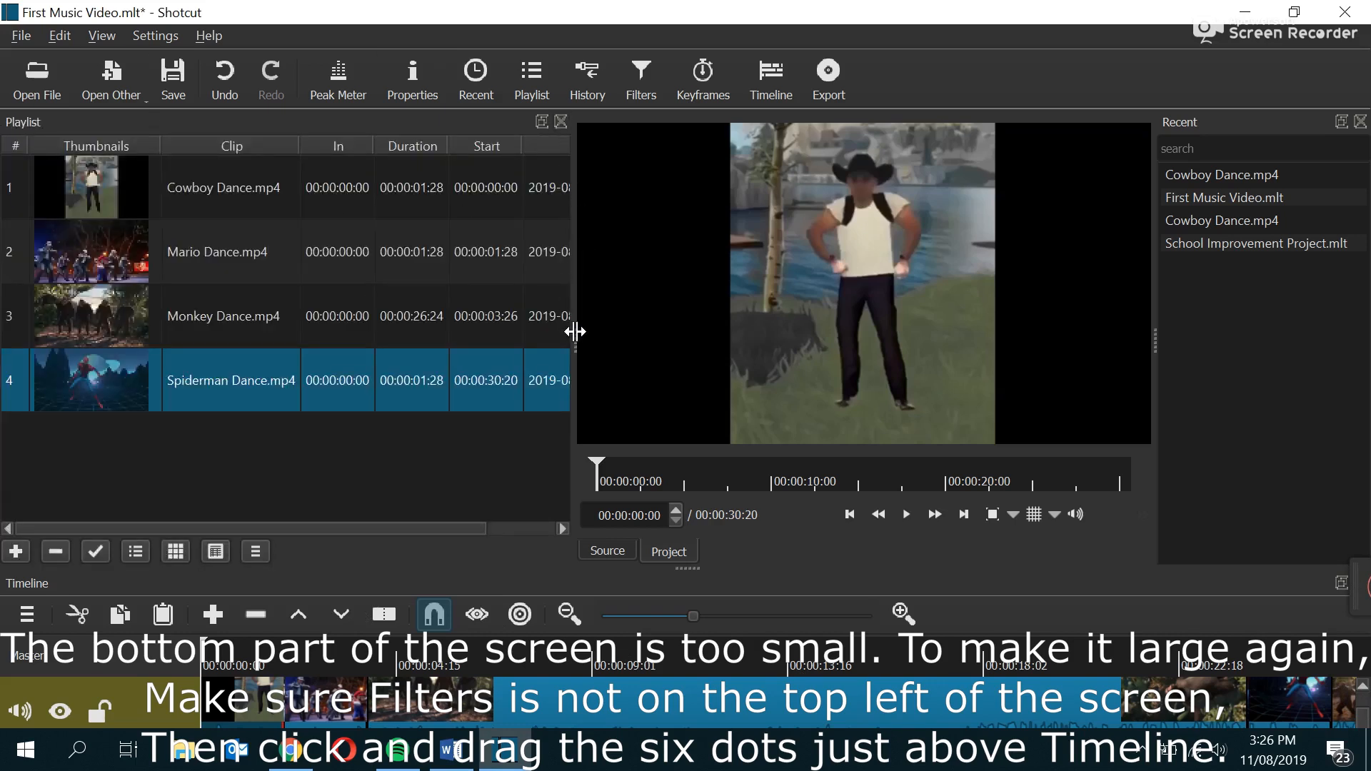
drag(570, 345, 402, 345)
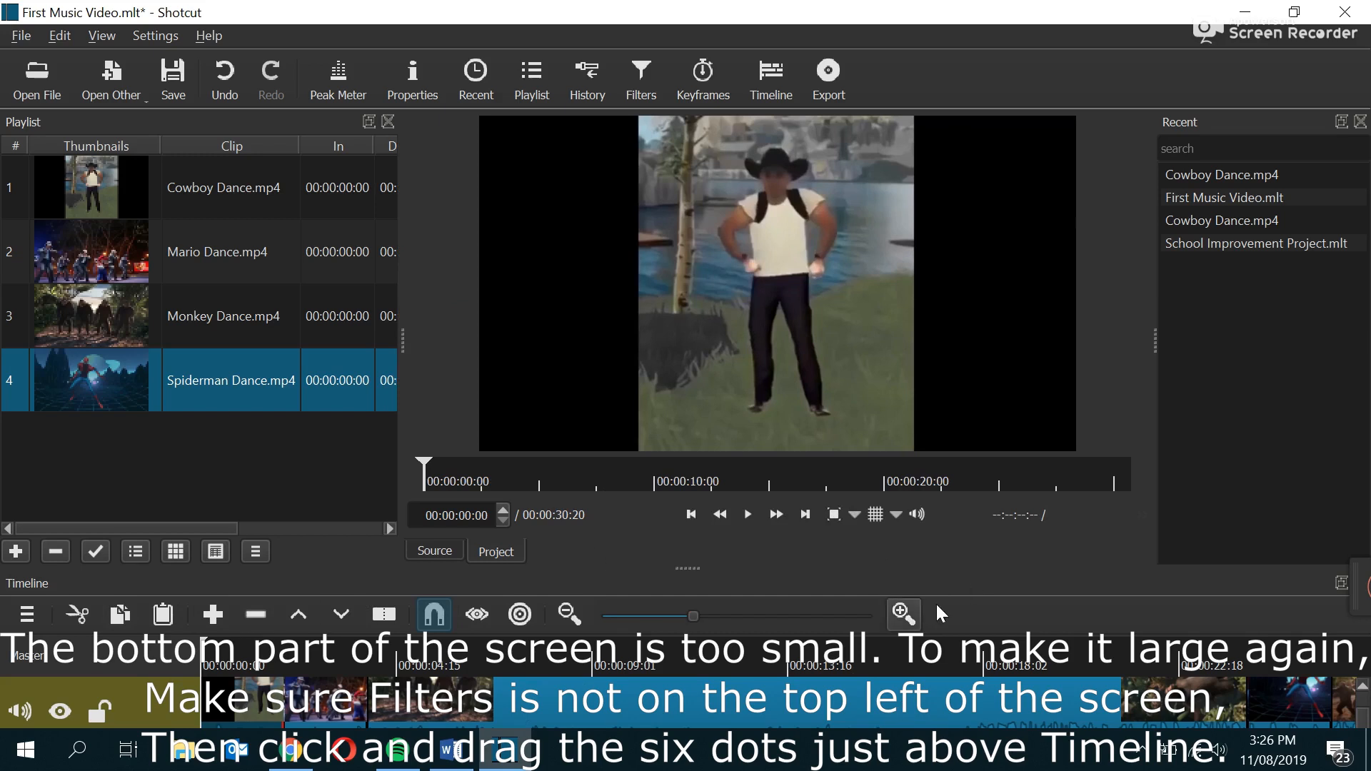
drag(688, 569, 676, 451)
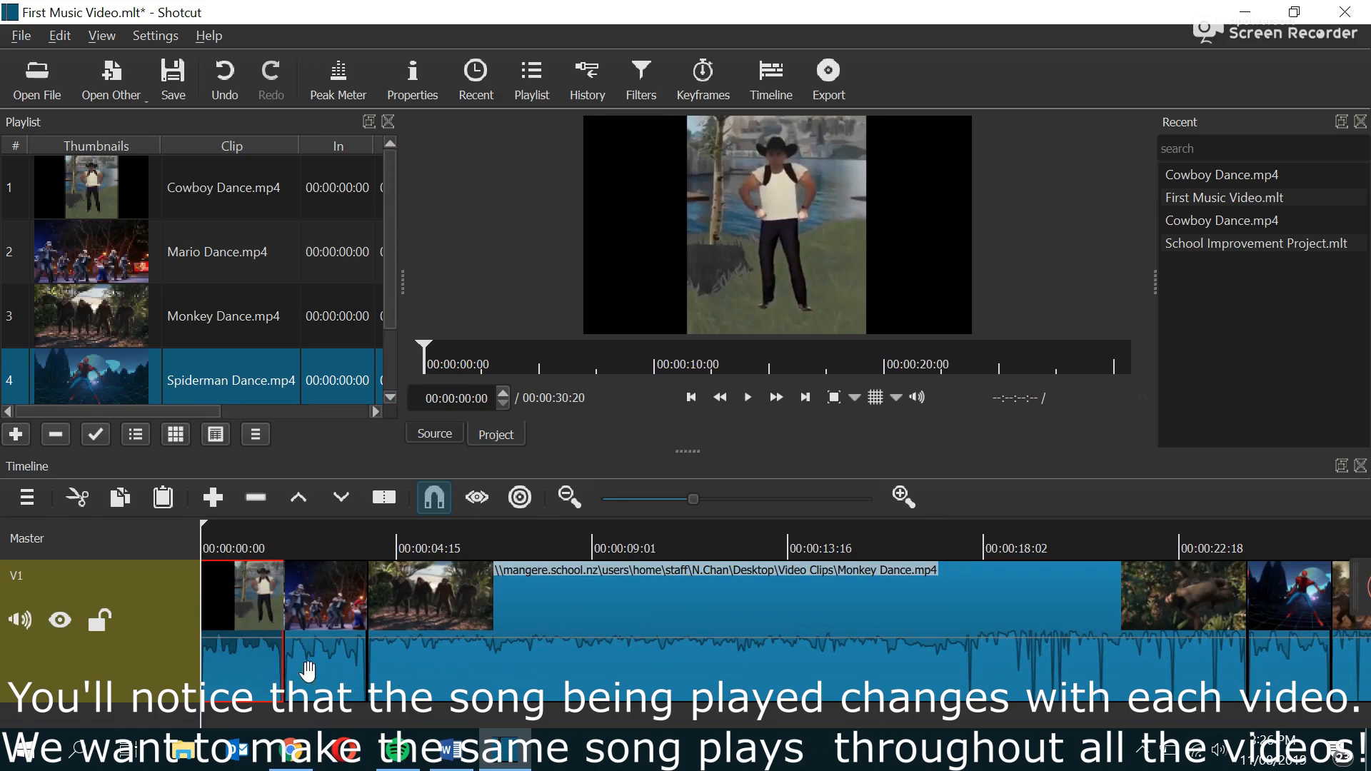
- Play the timeline from late in the Cowboy Dance clip into the Mario Dance clip to hear the song change
click(263, 548)
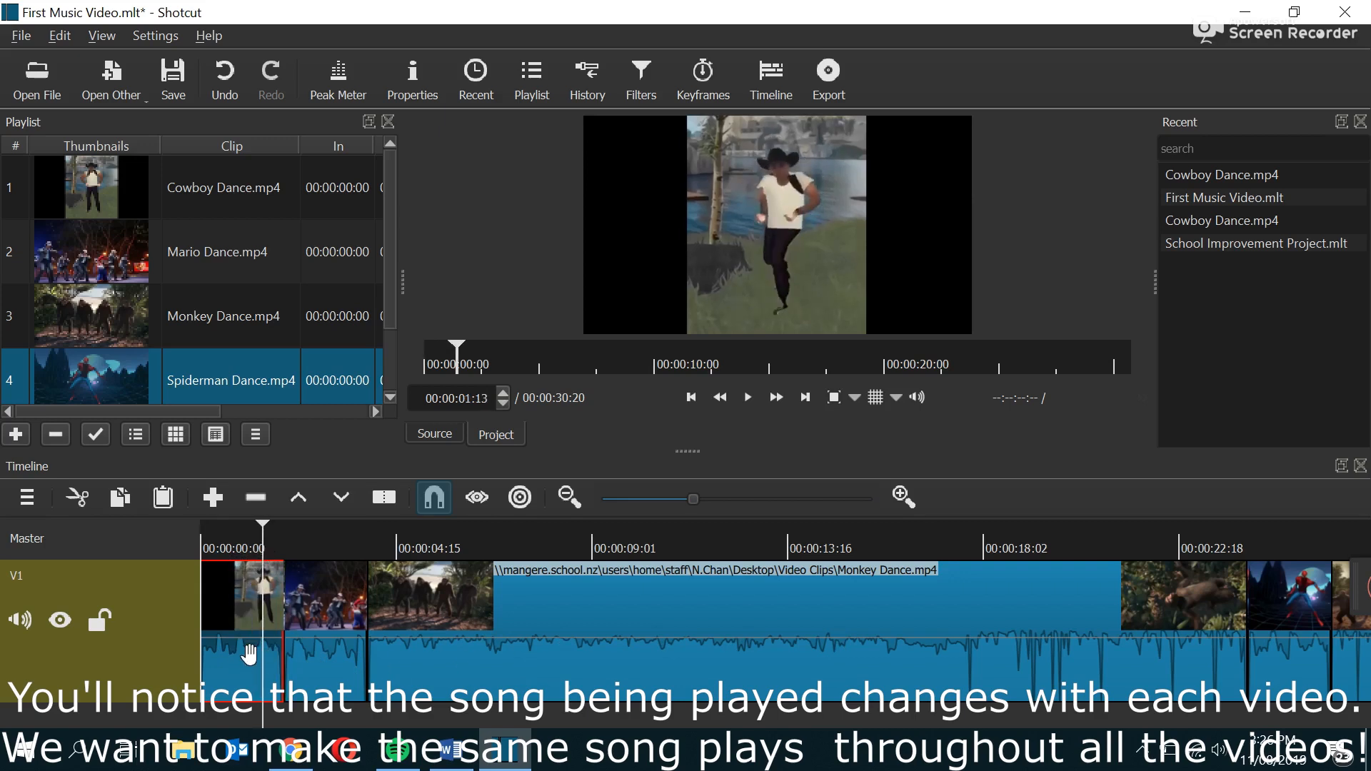
key(space)
key(space)
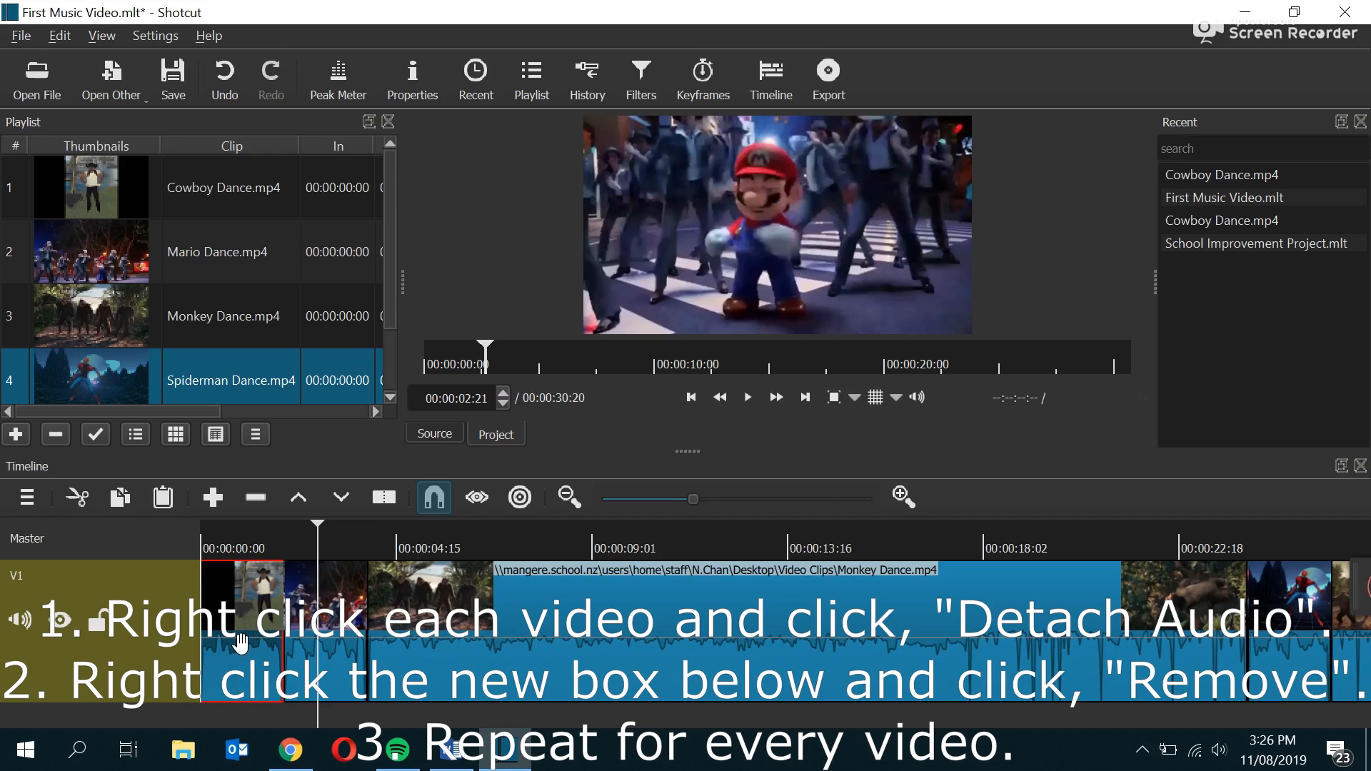
- Detach the audio from the Cowboy Dance clip and remove the detached audio clip from A1
right_click(241, 643)
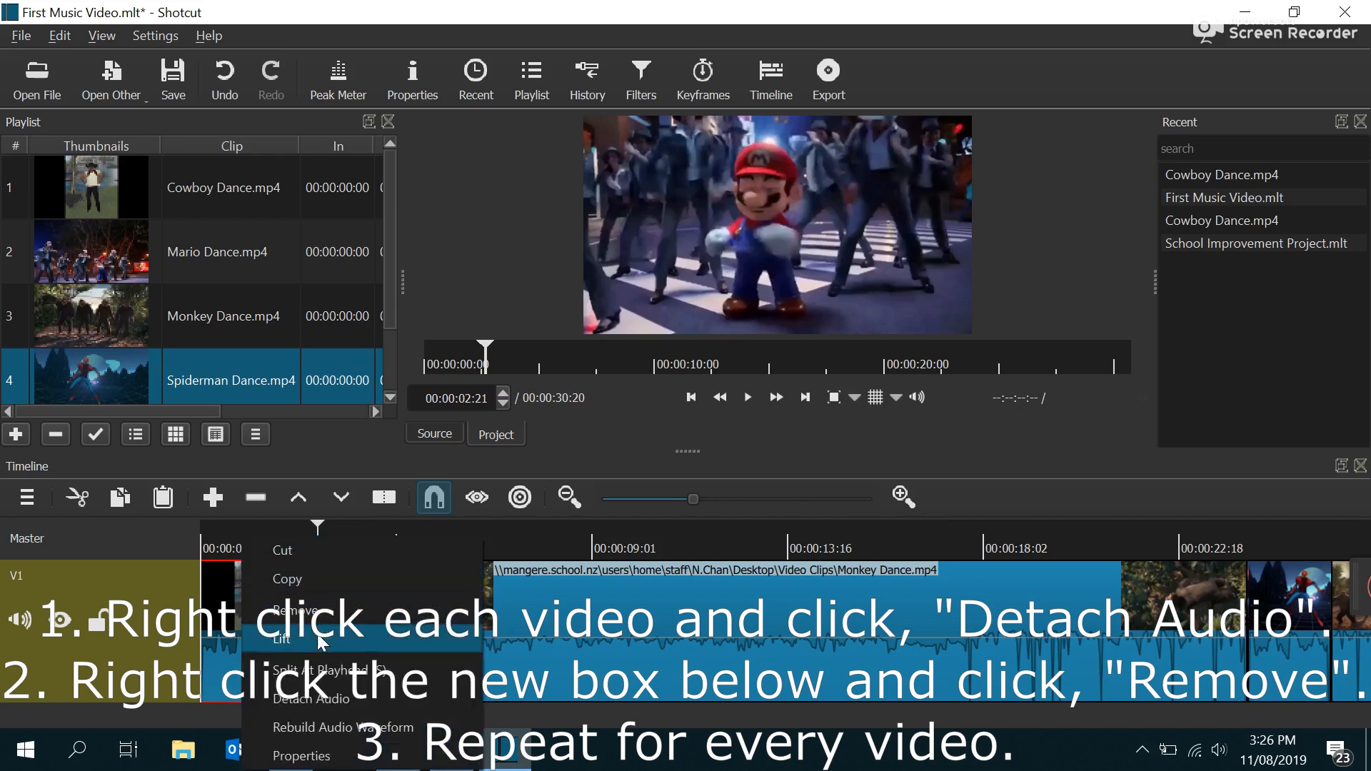
click(319, 701)
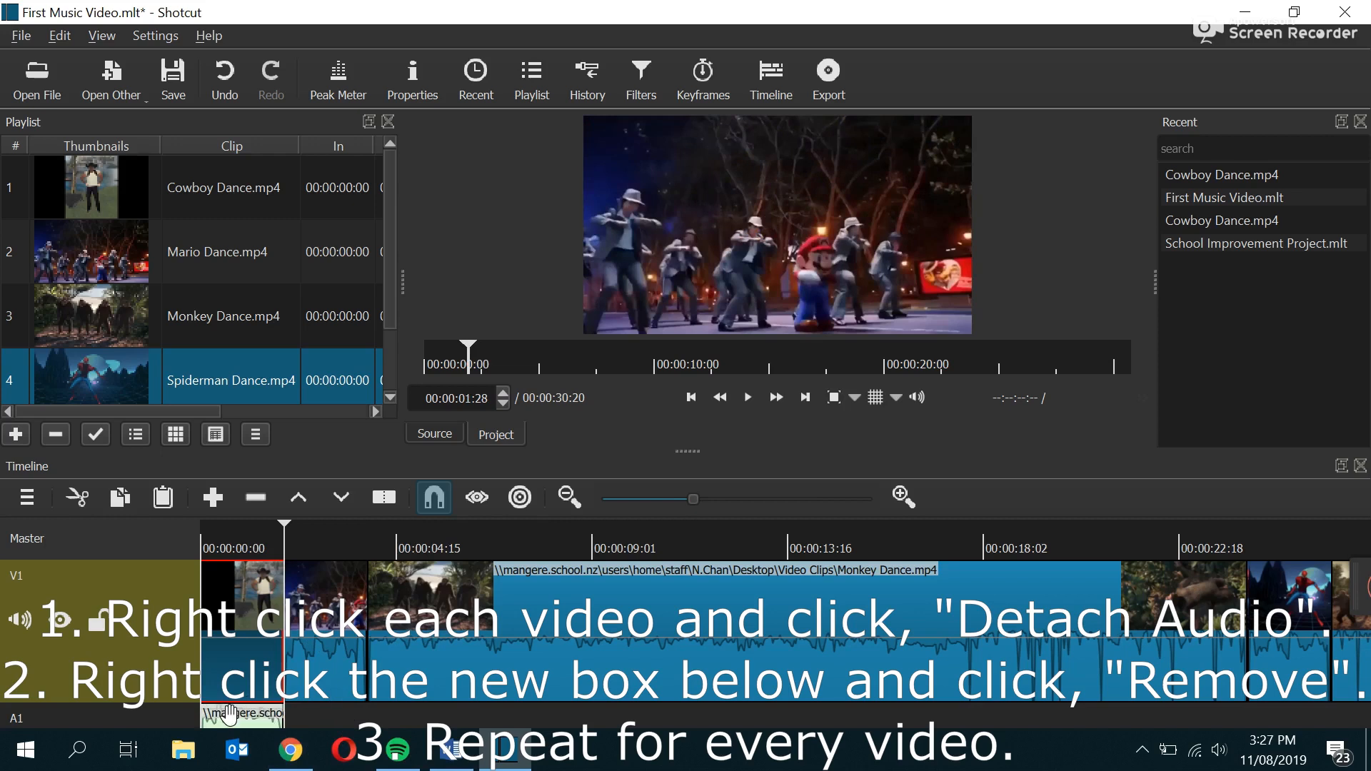
right_click(238, 721)
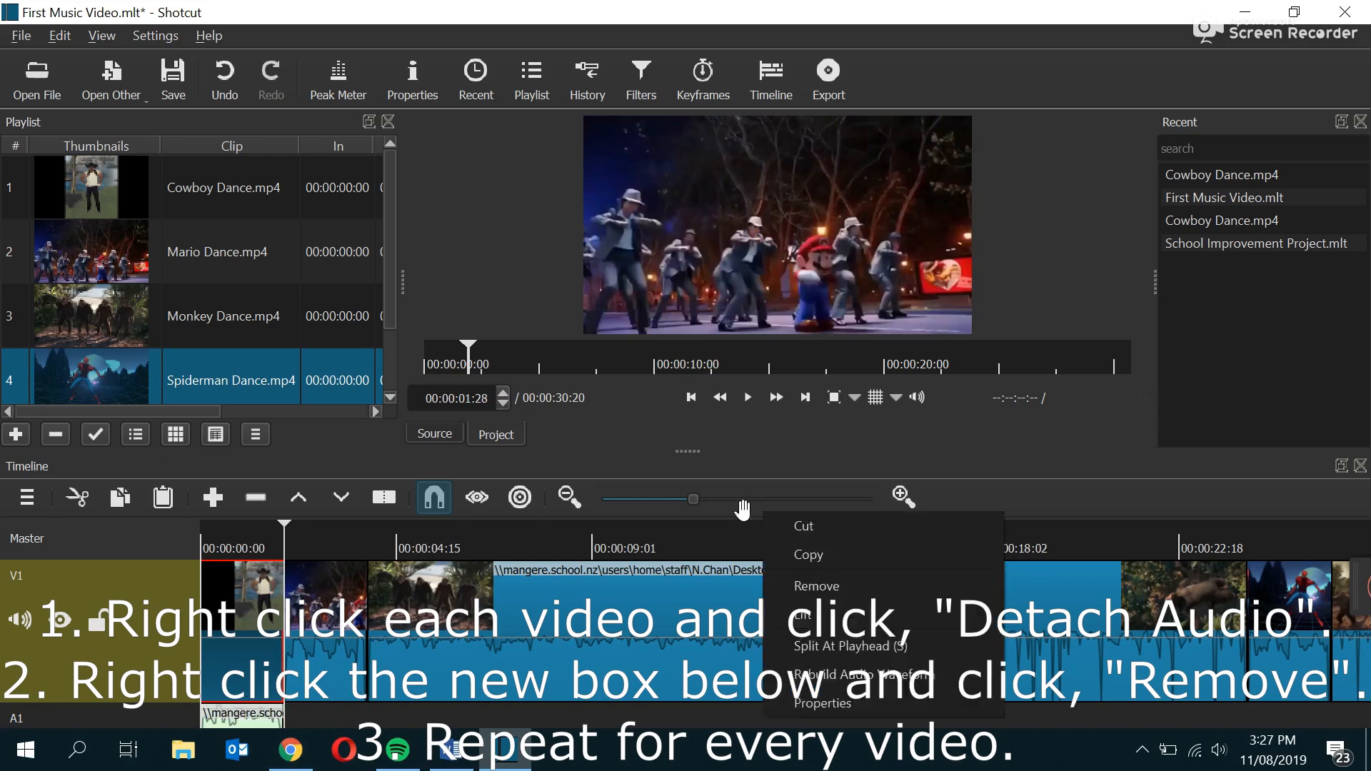
click(335, 725)
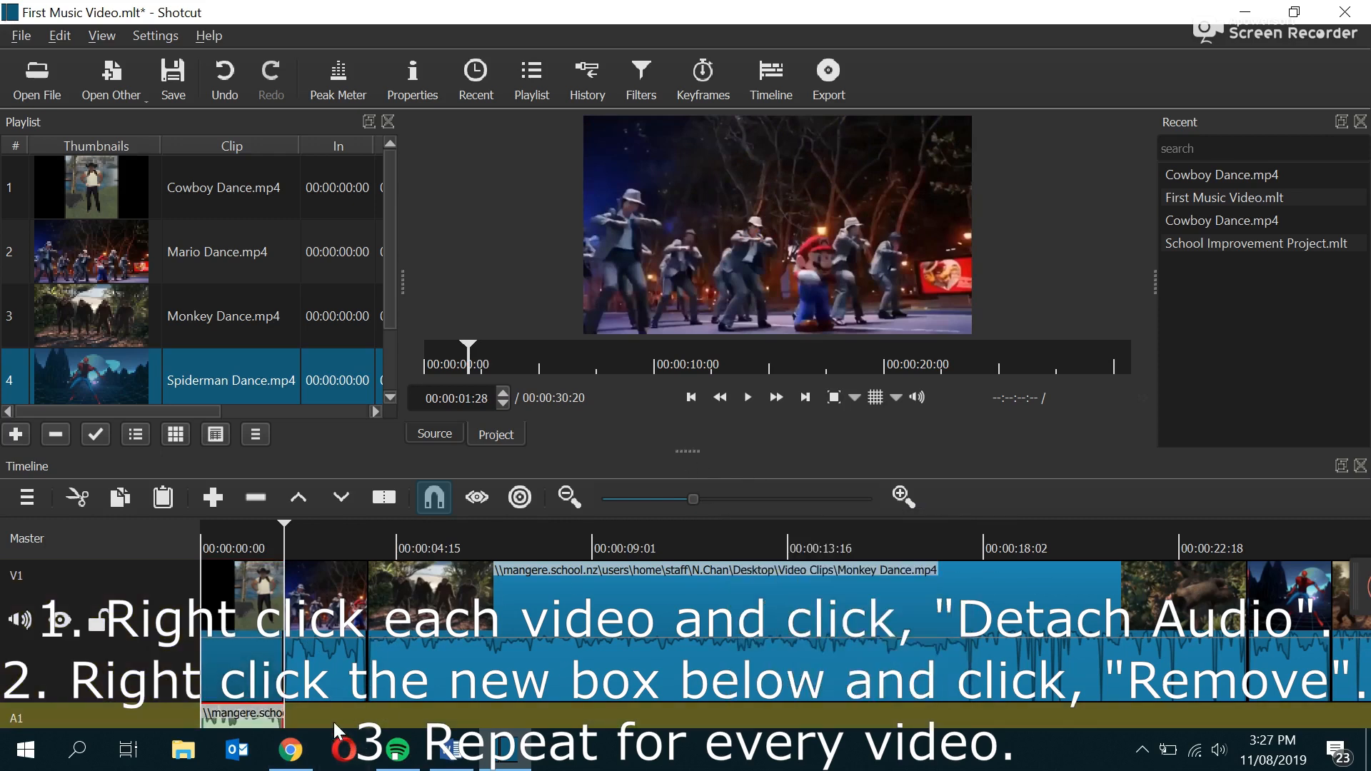
right_click(233, 717)
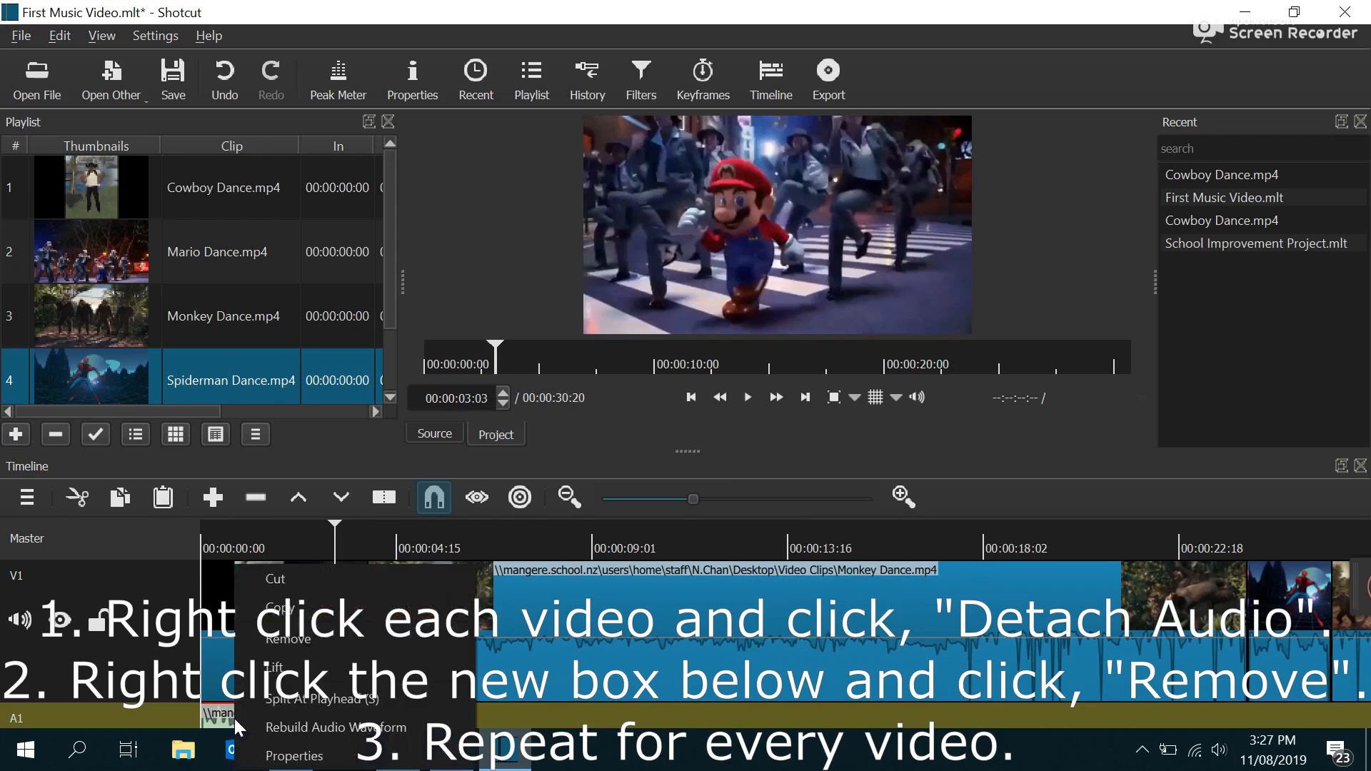
click(299, 645)
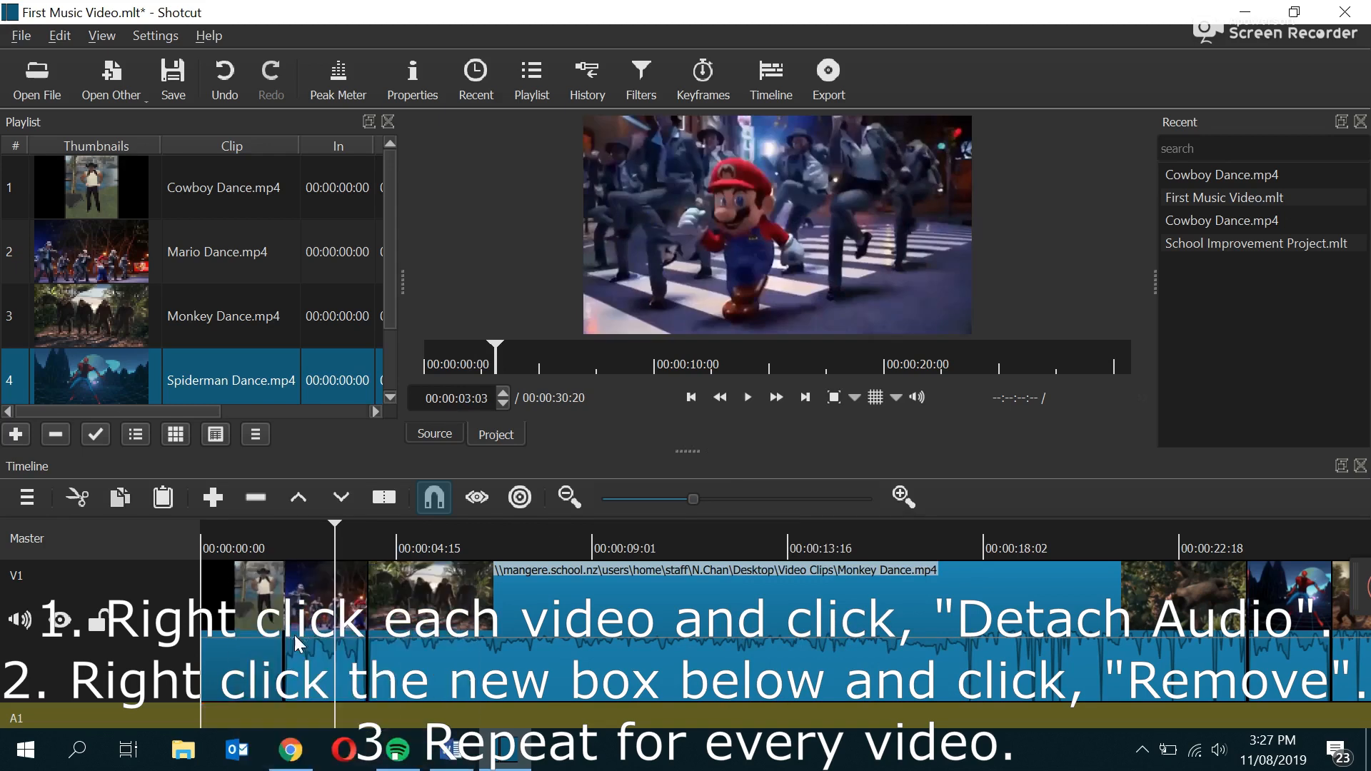
- Play the timeline from the start to check the sound of the Cowboy Dance clip
click(204, 544)
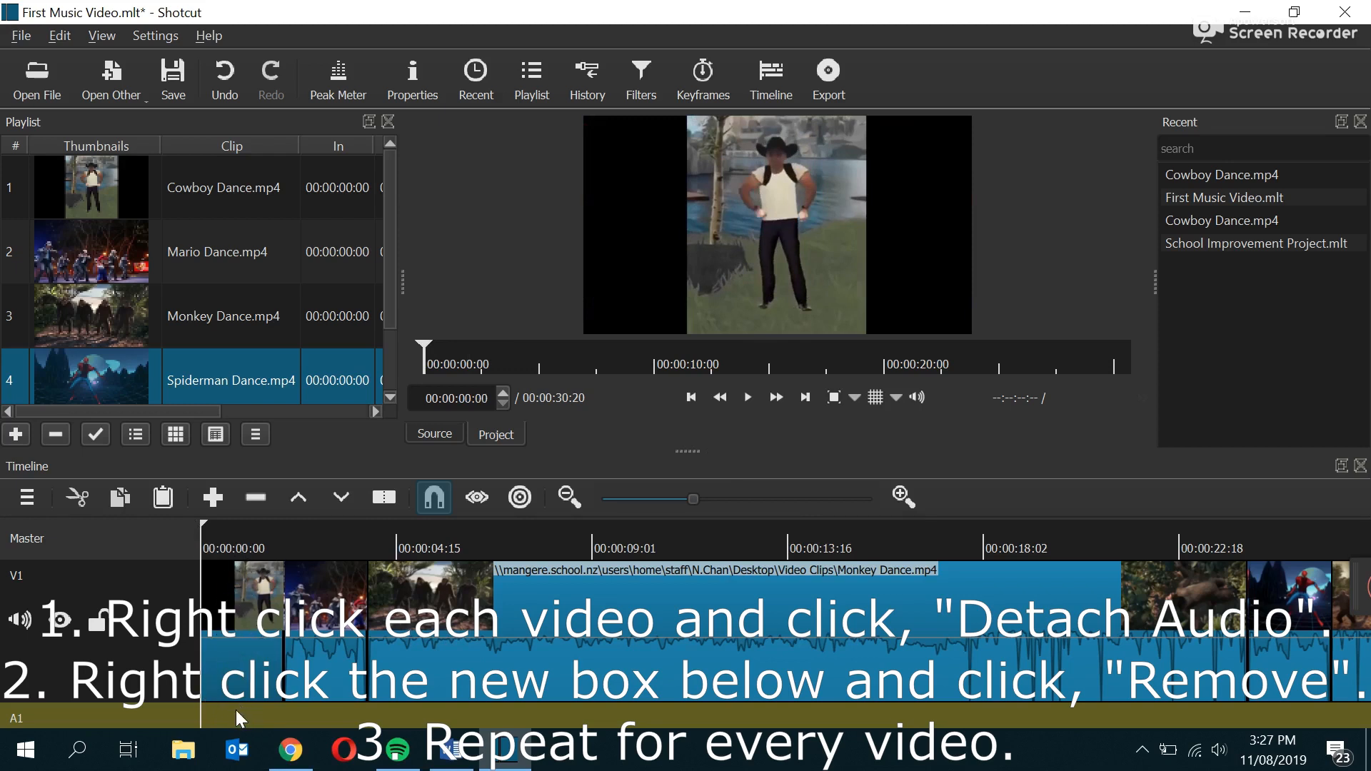
key(space)
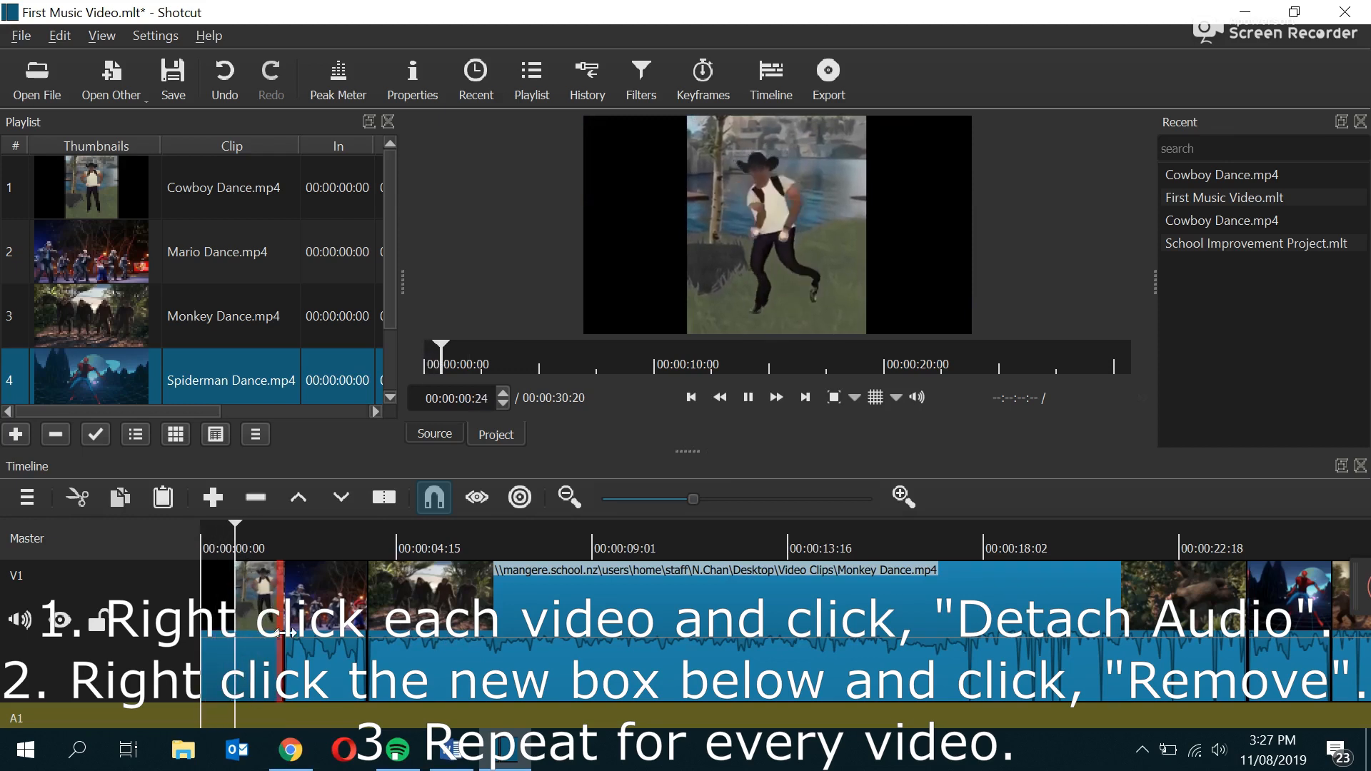
key(space)
- Detach the audio from the Mario Dance clip and remove the detached audio clip from A1
right_click(330, 671)
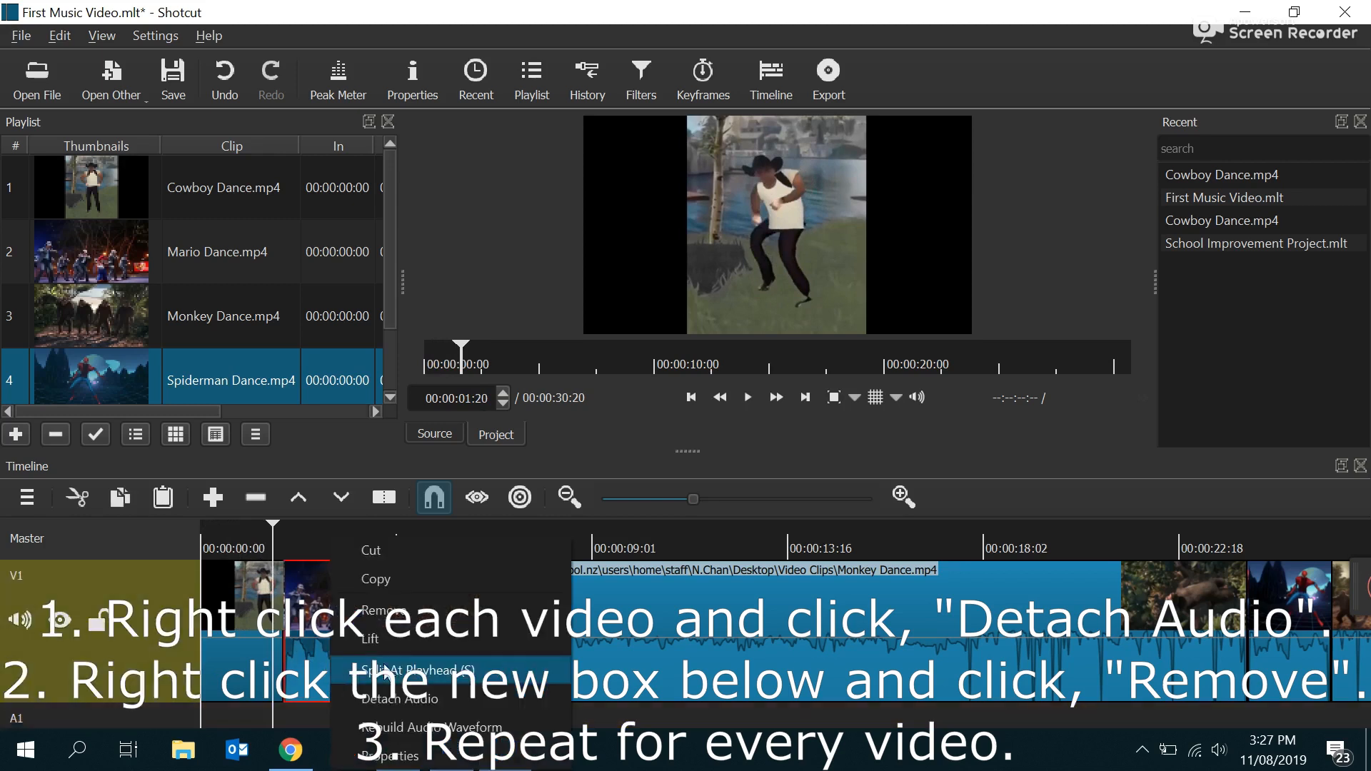
click(423, 698)
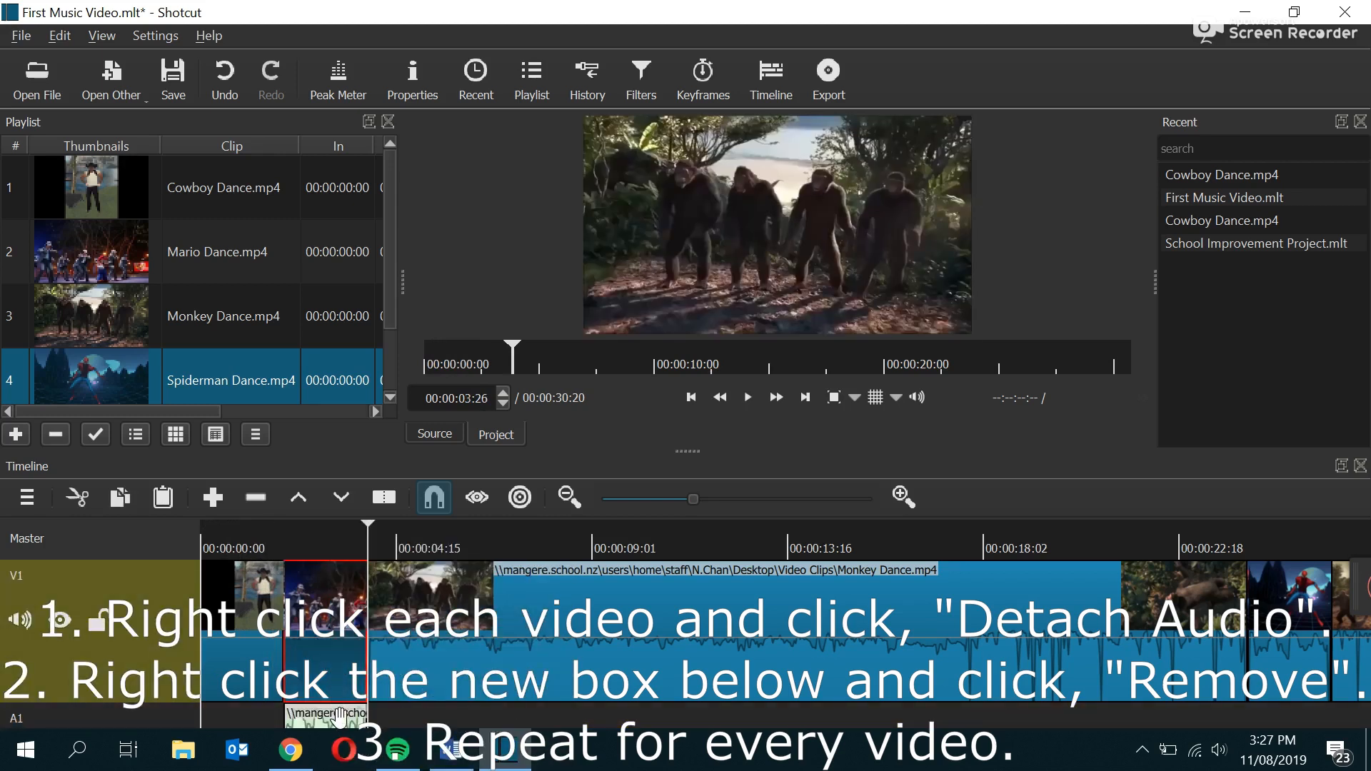
right_click(347, 717)
click(408, 650)
click(439, 646)
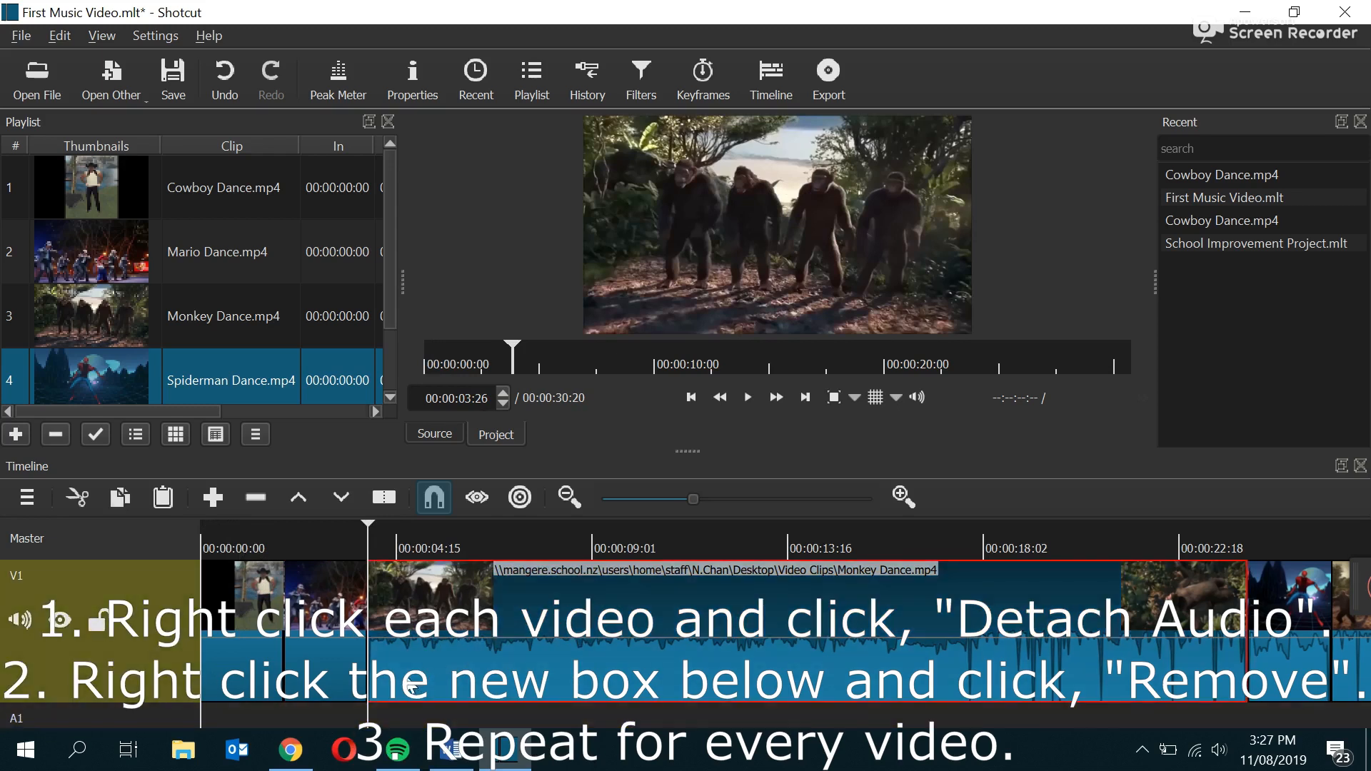
right_click(409, 679)
click(439, 641)
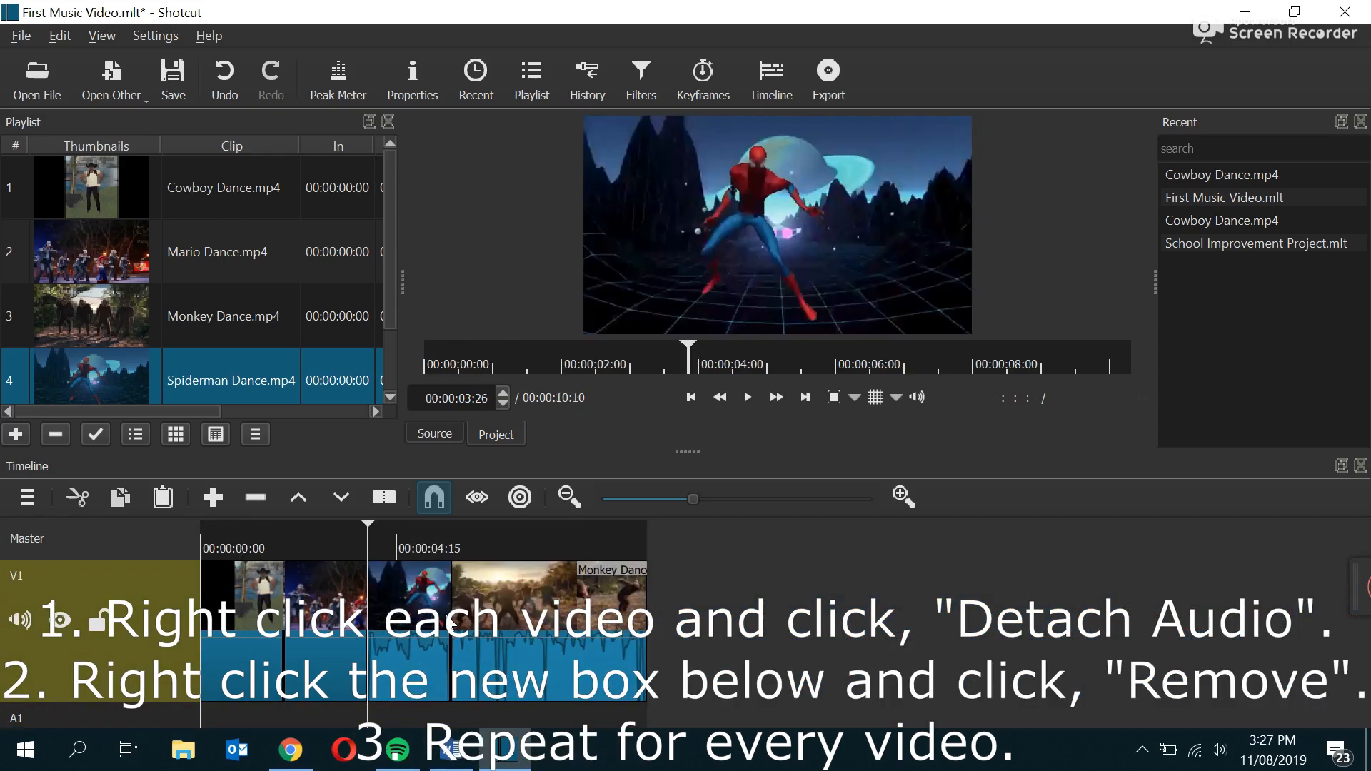
key(ctrl+z)
- Detach the audio from the first Monkey Dance segment and remove the detached audio clip from A1
click(404, 668)
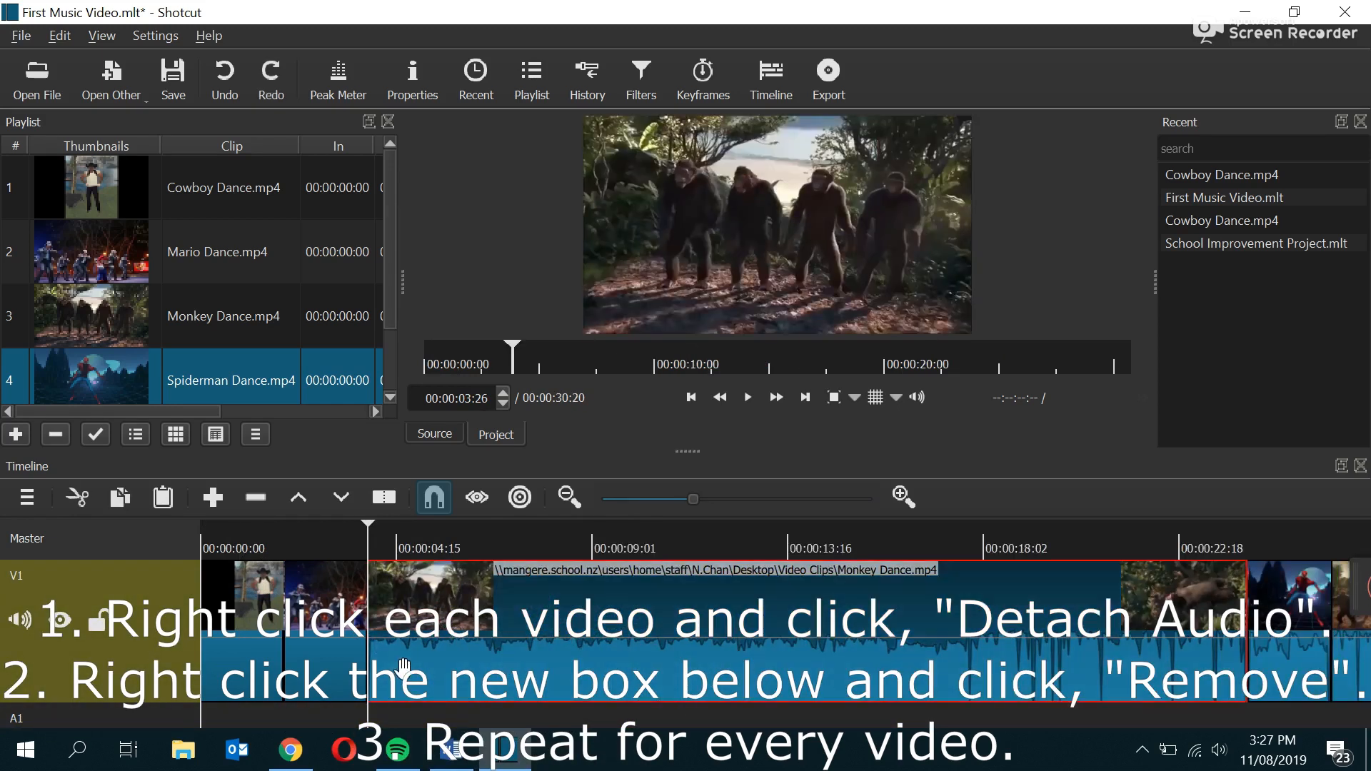
right_click(421, 675)
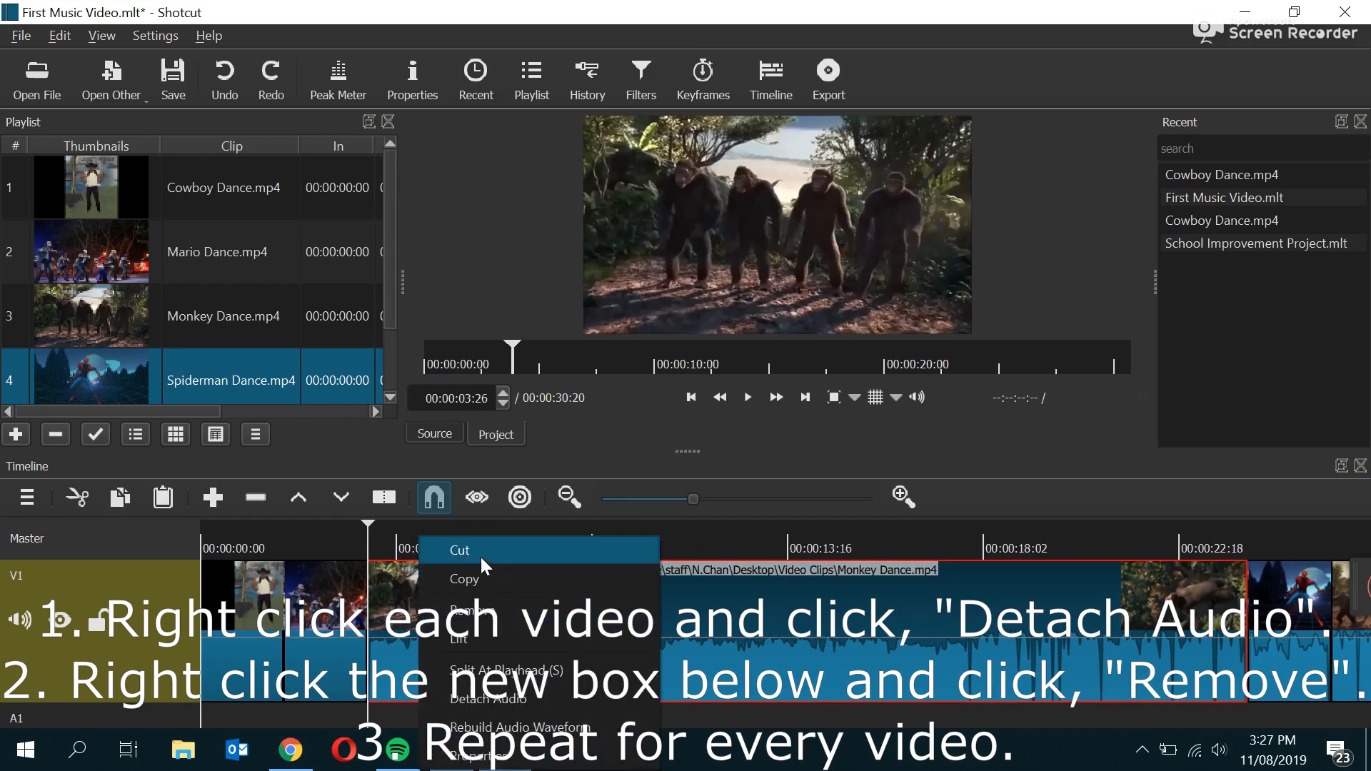
click(486, 701)
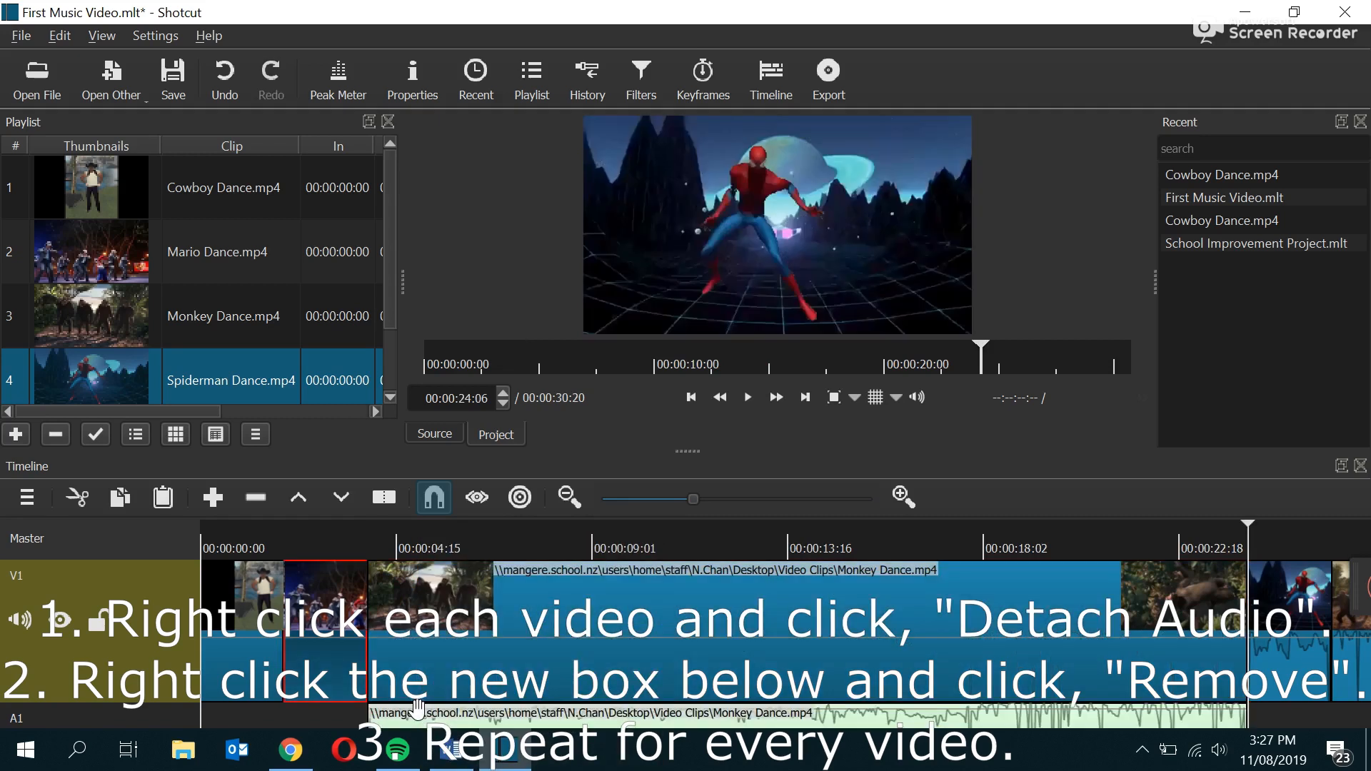
right_click(418, 720)
click(463, 641)
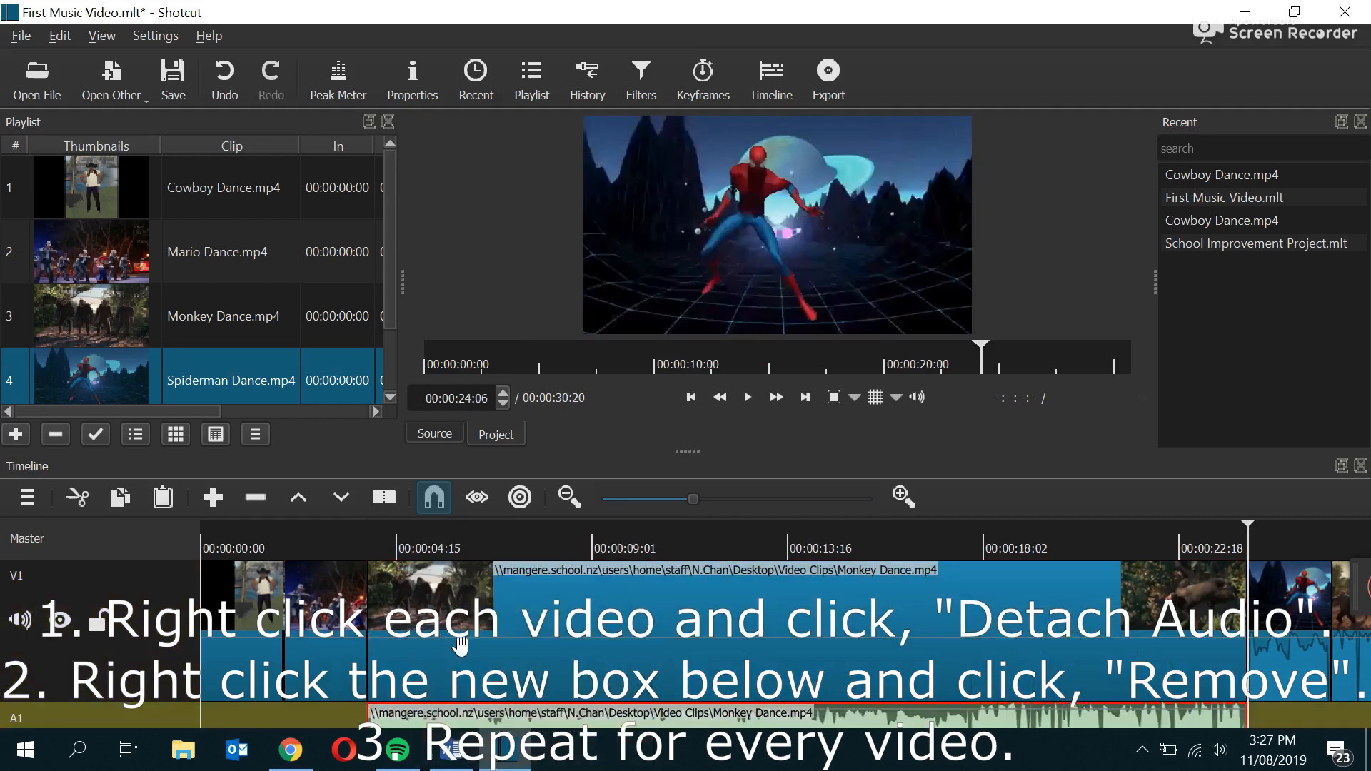
- Detach the audio from the Spiderman Dance clip and remove the detached audio clip from A1
right_click(1275, 670)
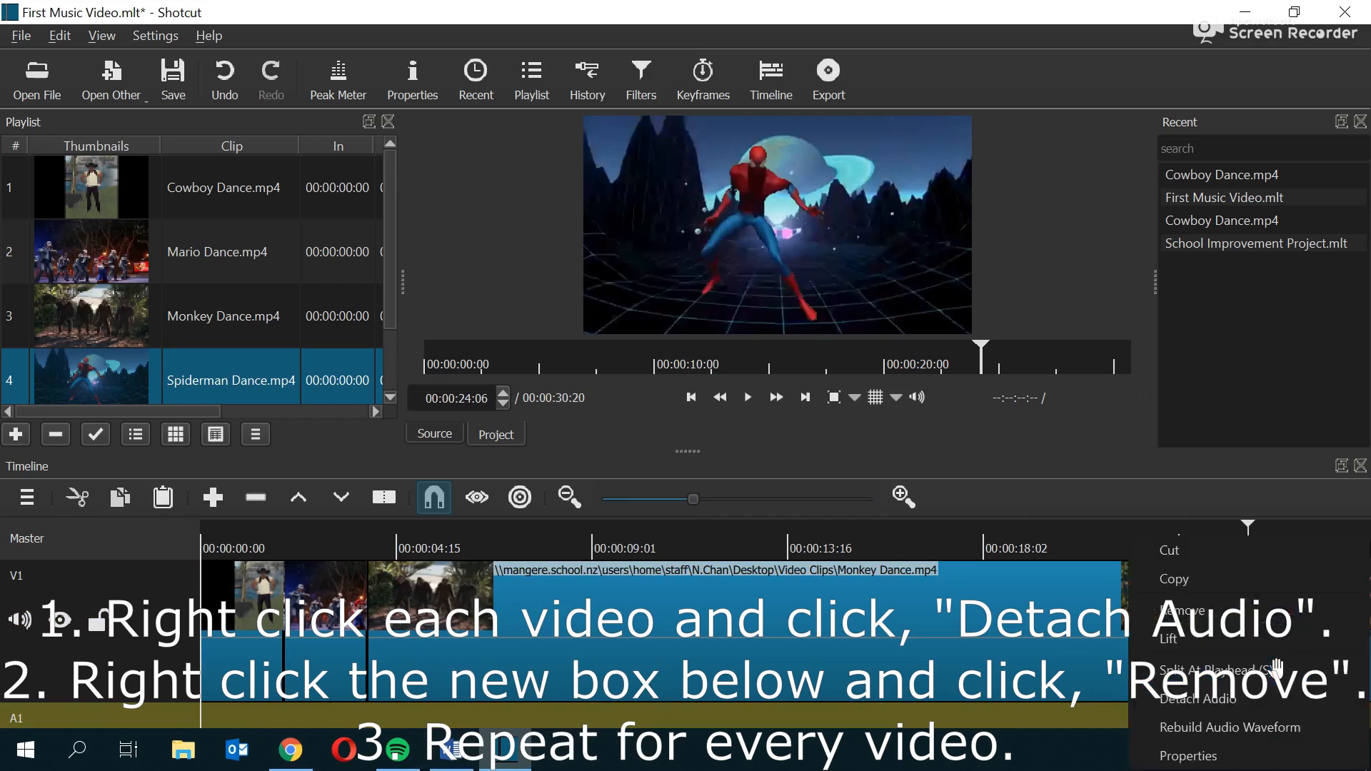
click(1230, 613)
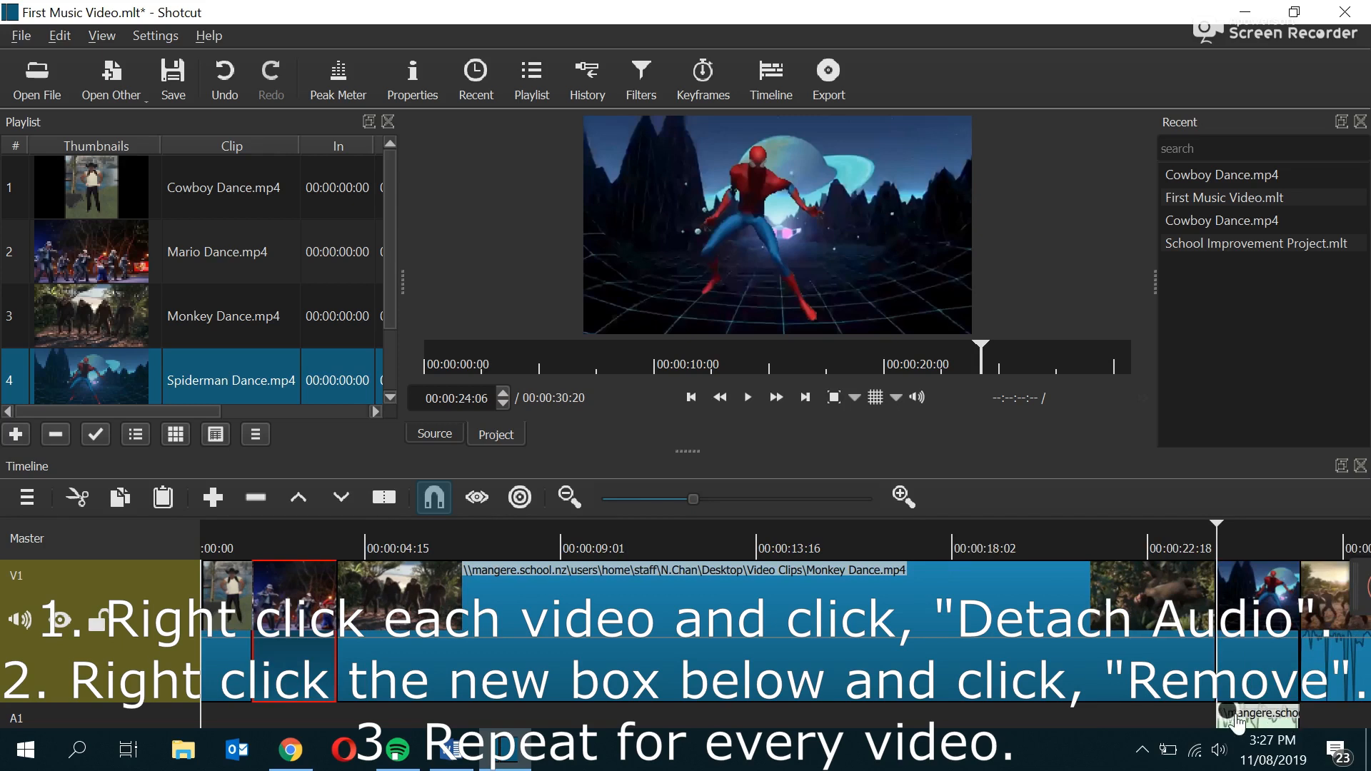
right_click(1247, 714)
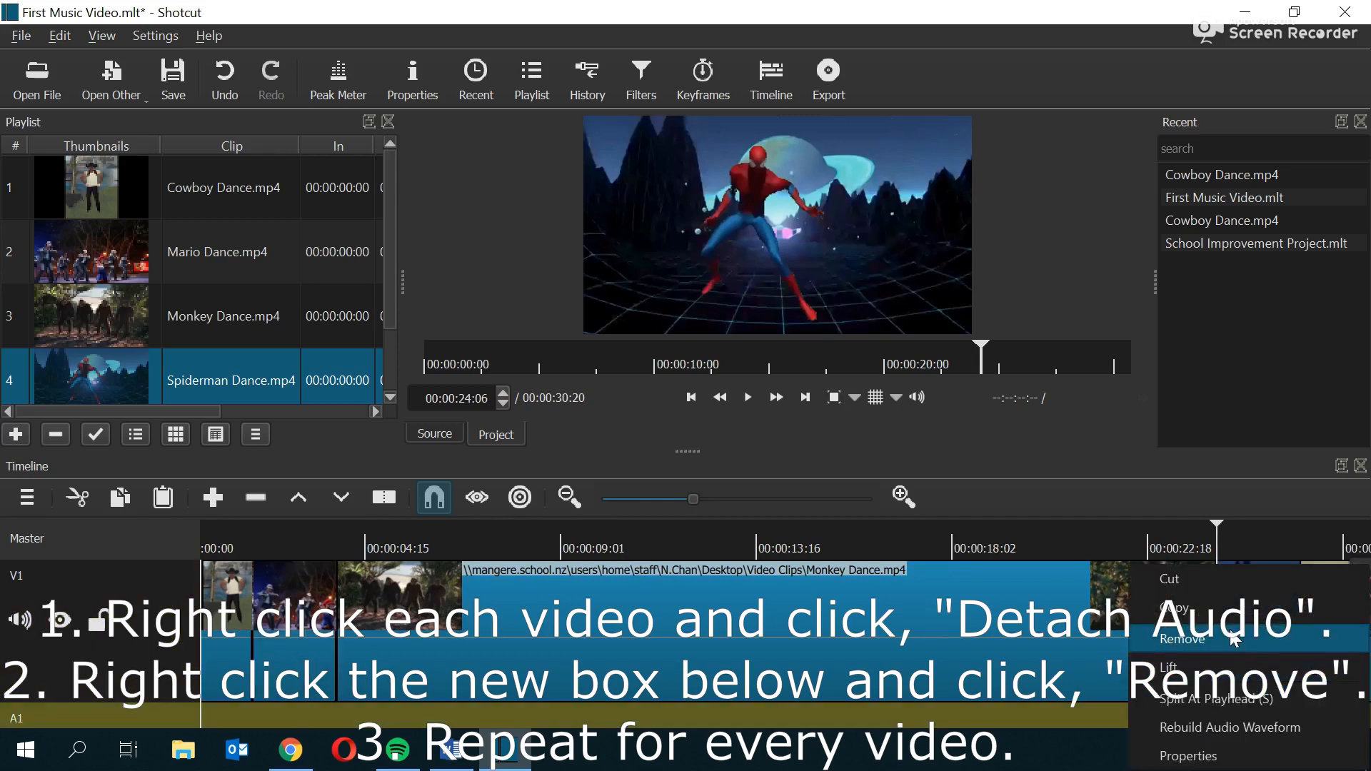
click(1236, 639)
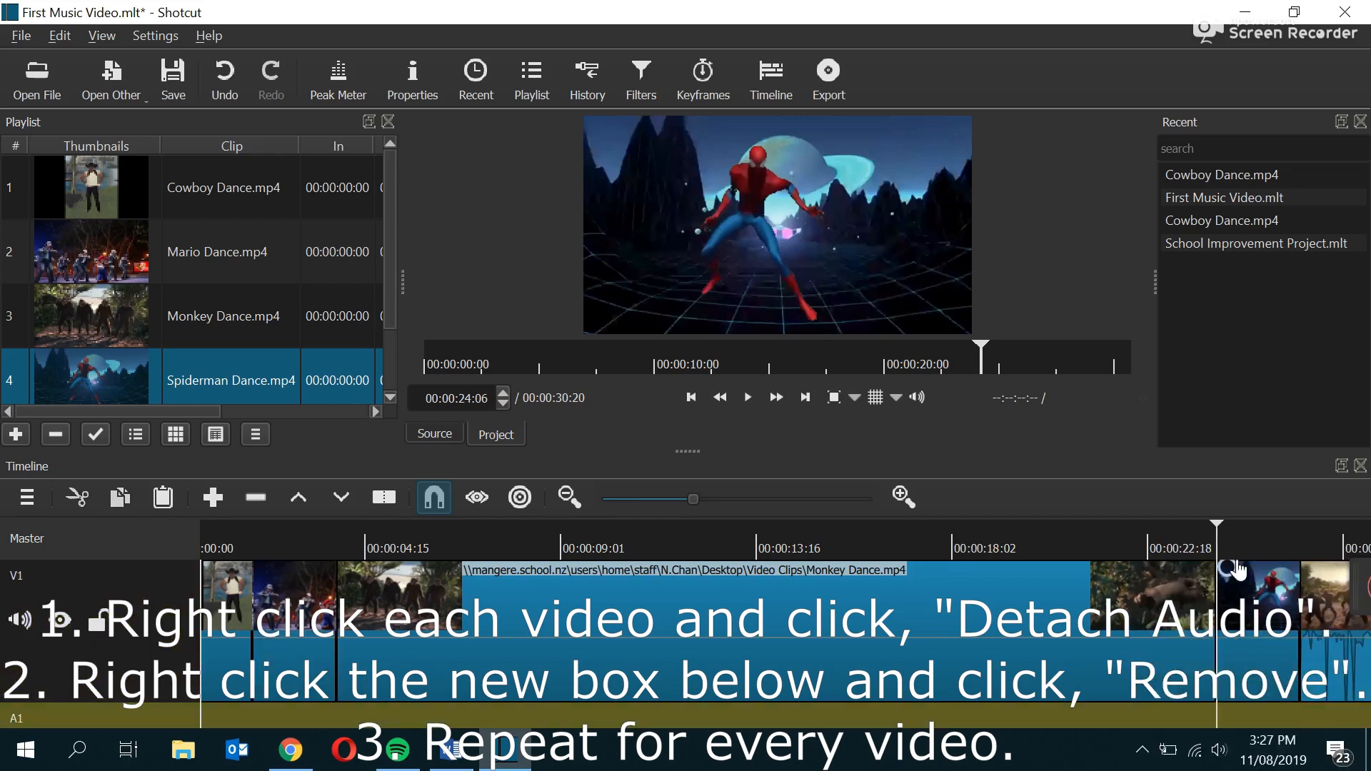
- Detach the audio from the last Monkey Dance segment and remove the detached audio clip from A1
drag(1215, 527, 1149, 532)
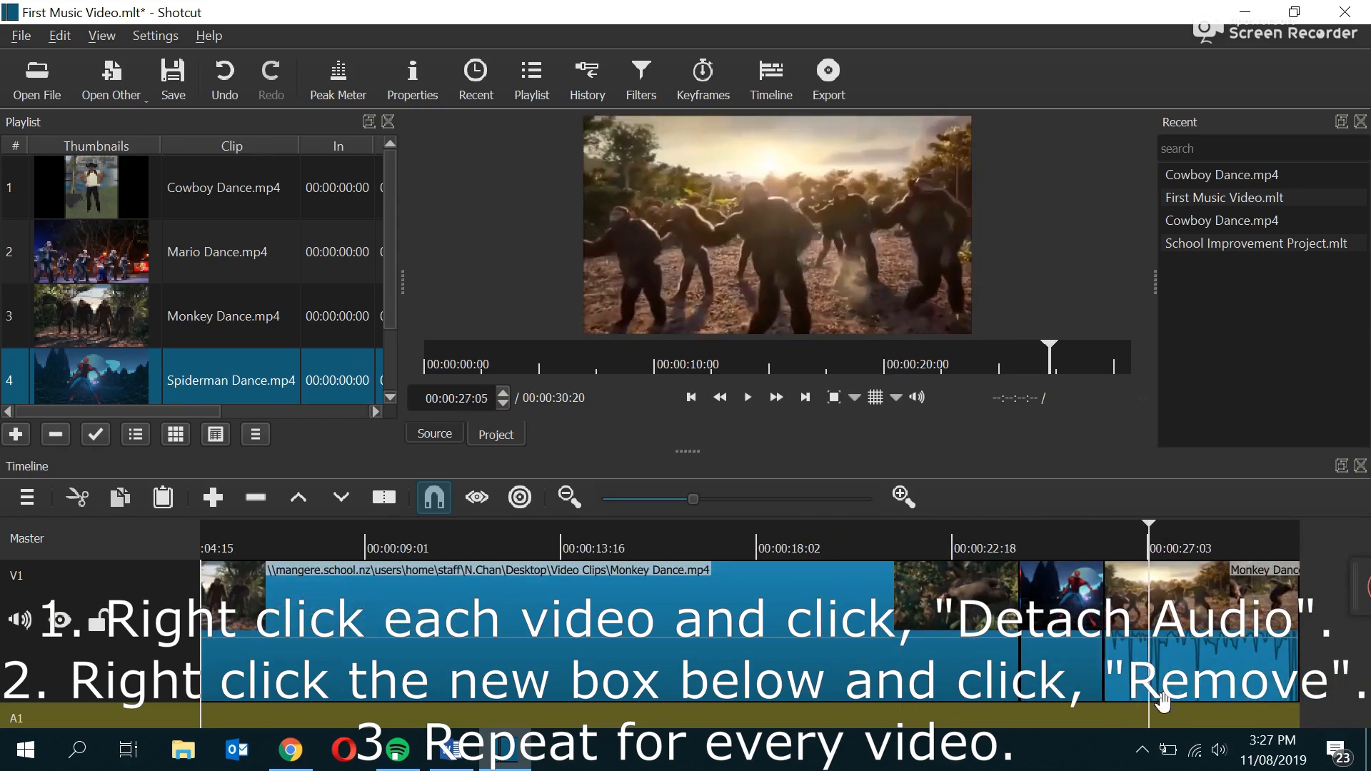
right_click(1205, 626)
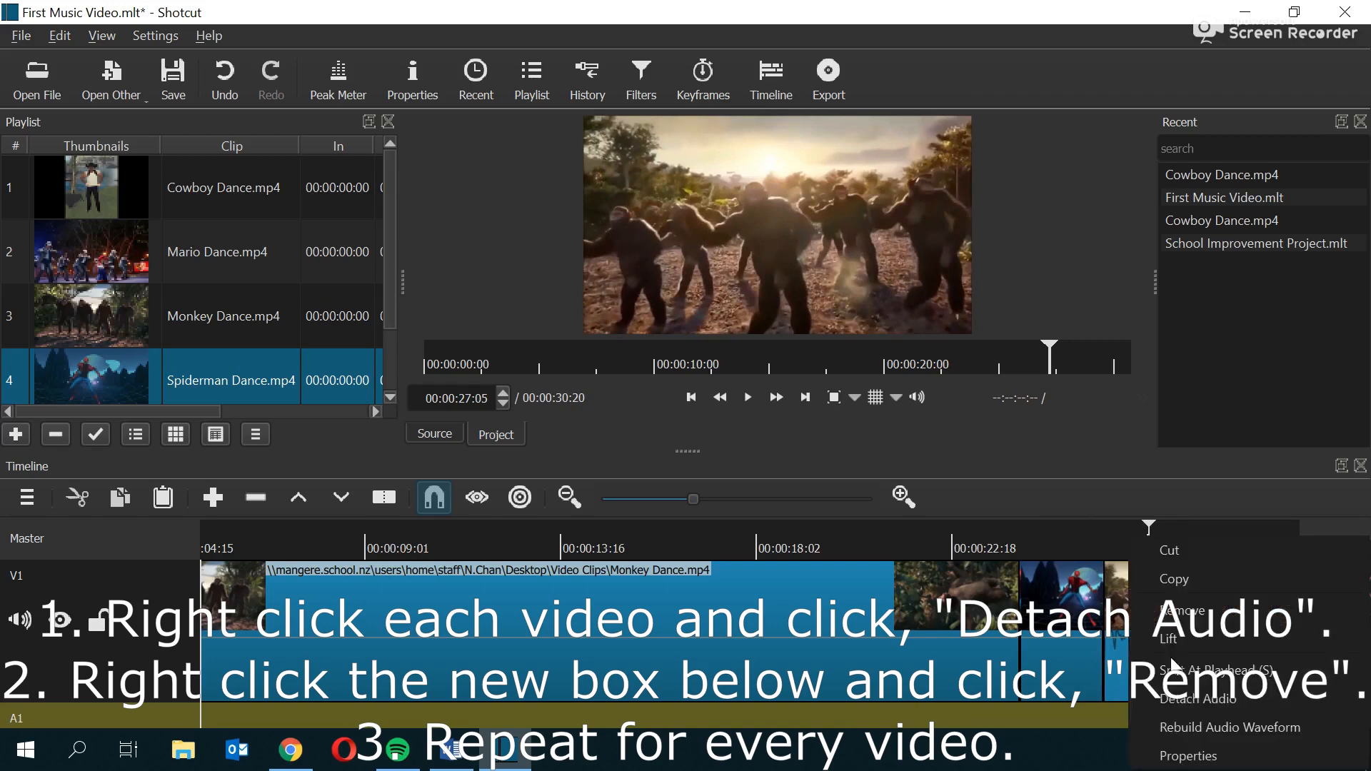
click(1201, 699)
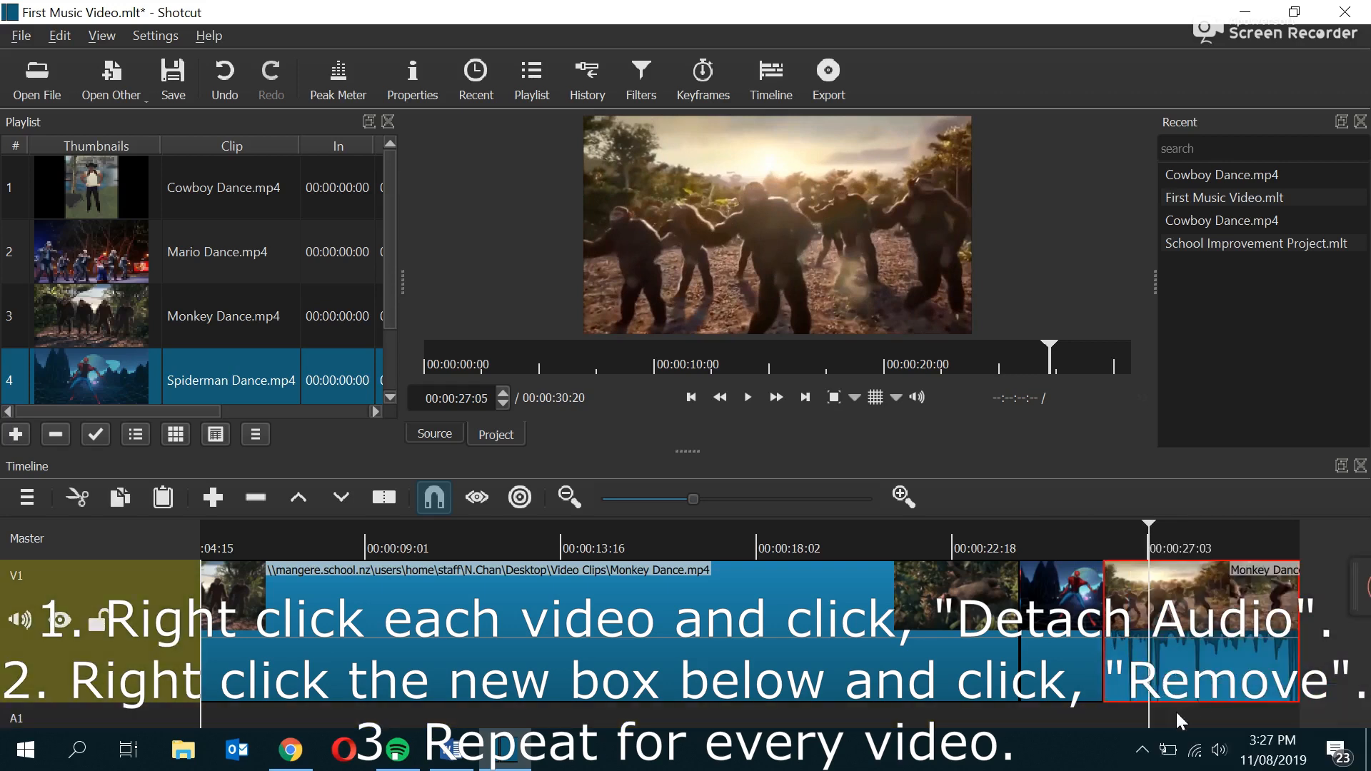
right_click(1175, 715)
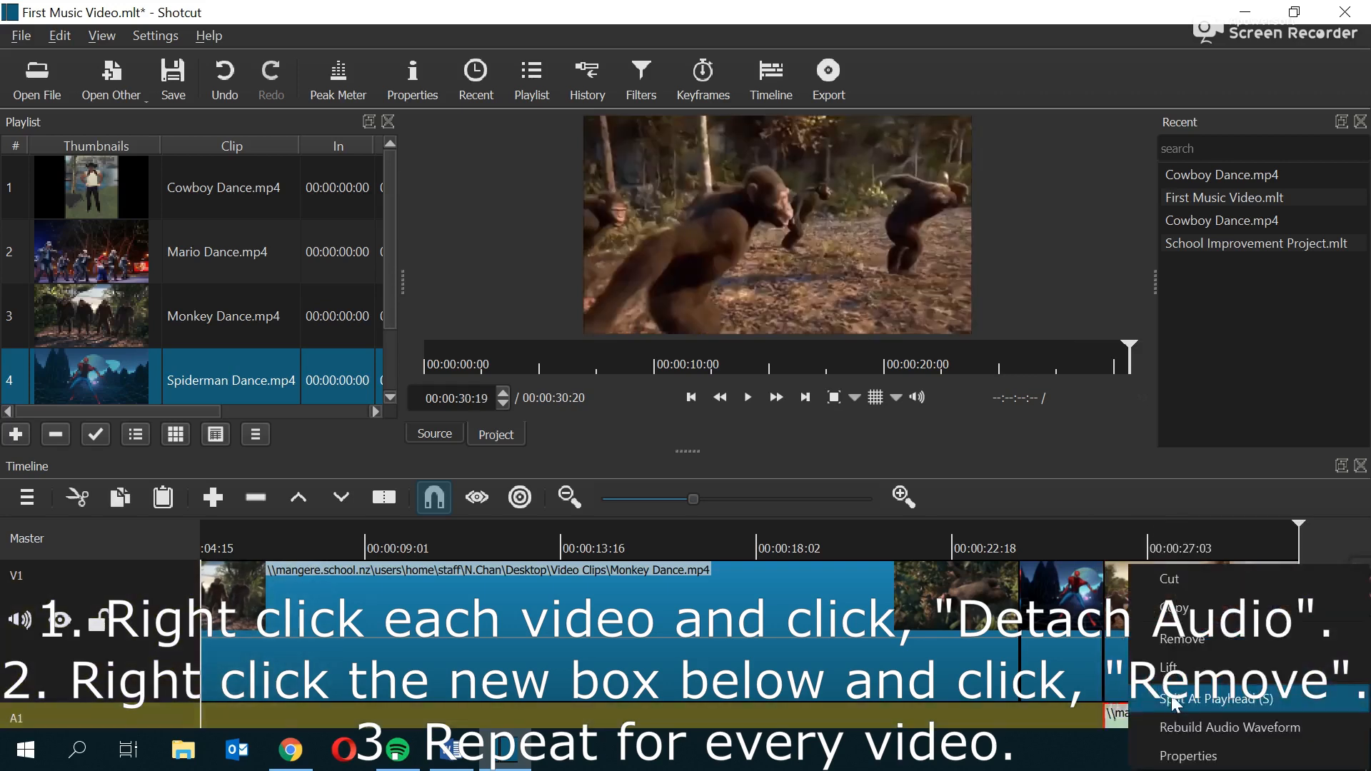
click(1184, 640)
- Play parts of the first Monkey Dance segment and the end of the timeline to check their sound
drag(605, 543, 798, 533)
key(space)
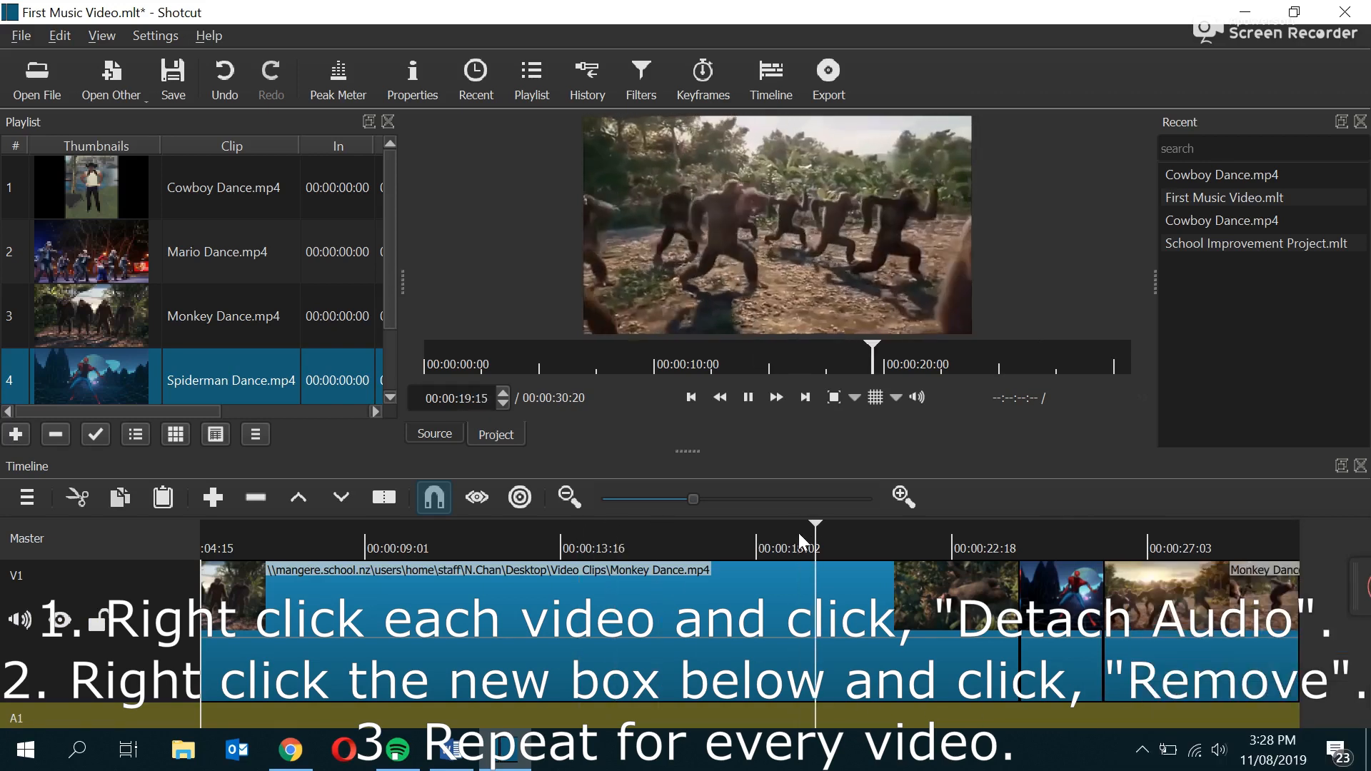
click(1052, 537)
key(space)
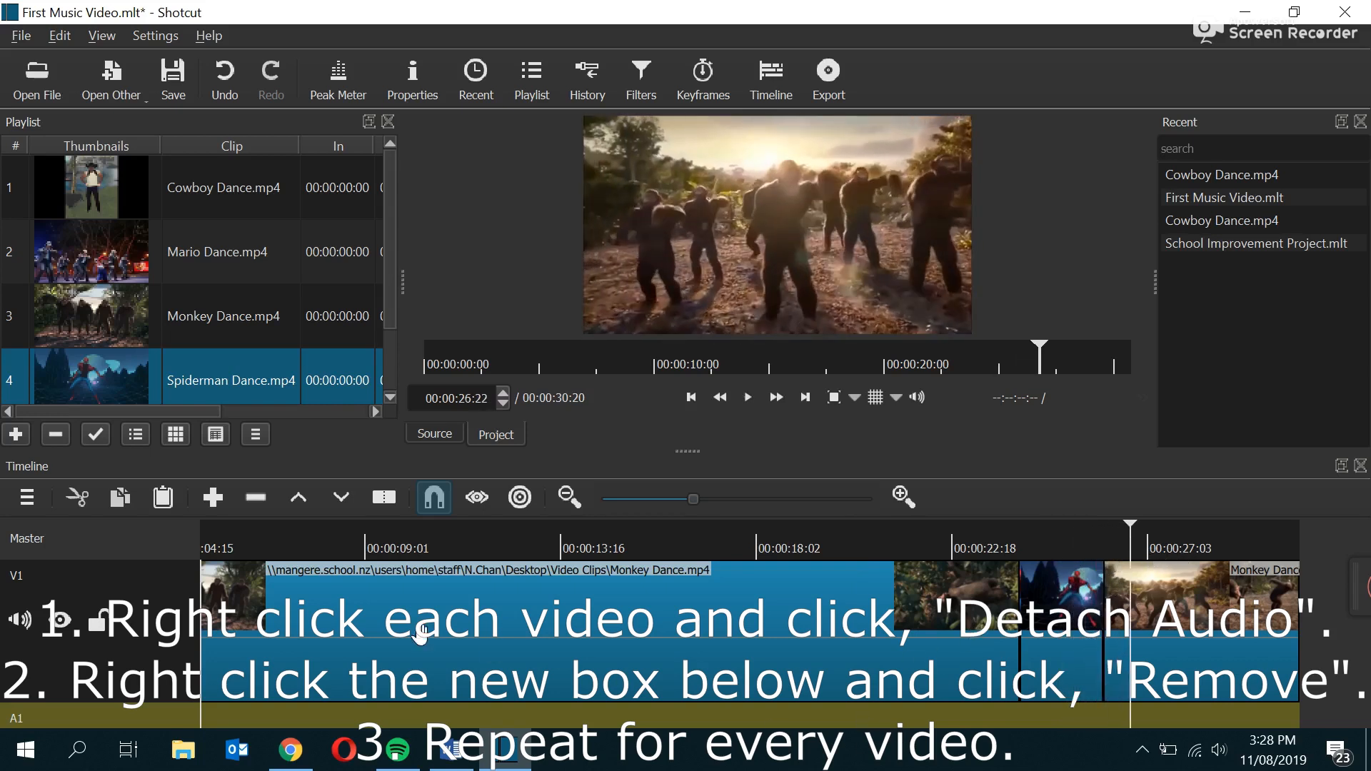
- Switch to Chrome and open the Aaron Smith - Dancin'.mp3 attachment from the Song for Video post in the Yr 10DGT class stream
drag(1084, 14, 1091, 94)
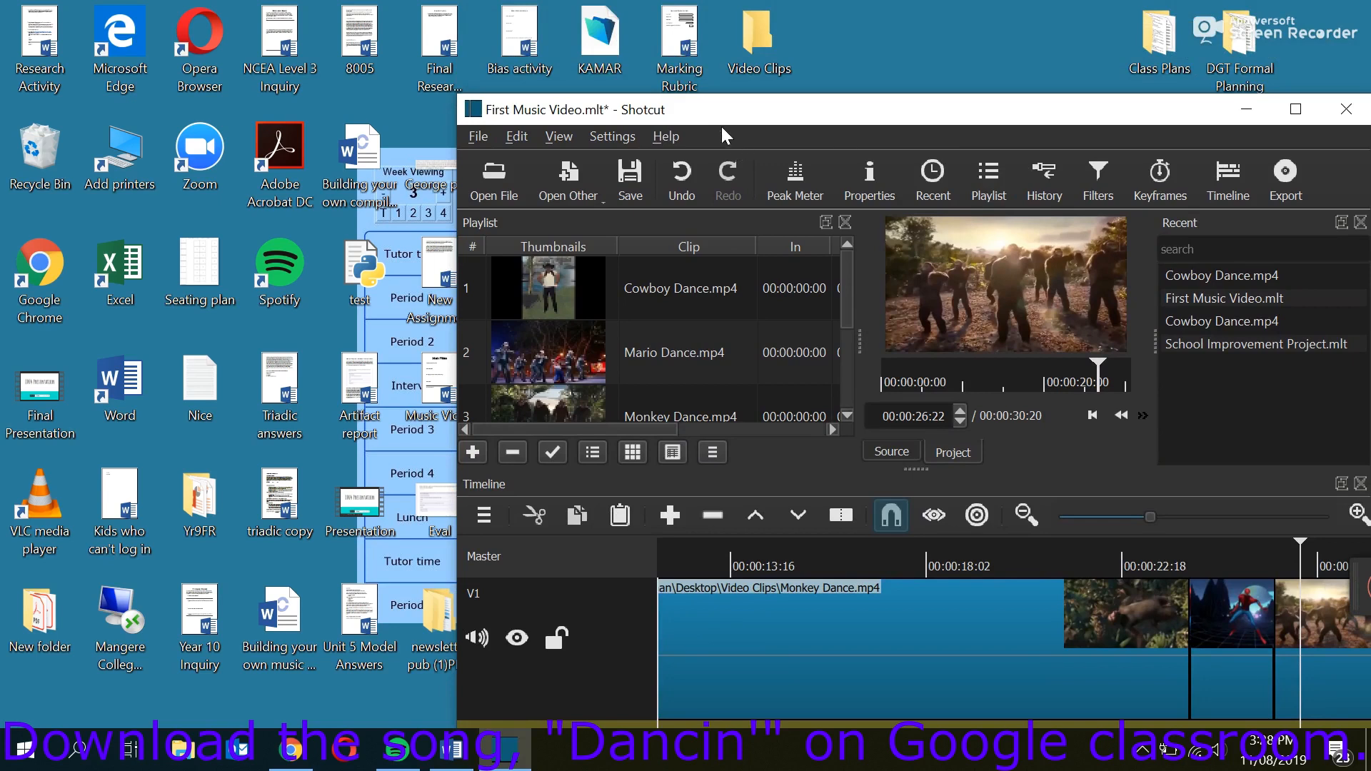
click(290, 749)
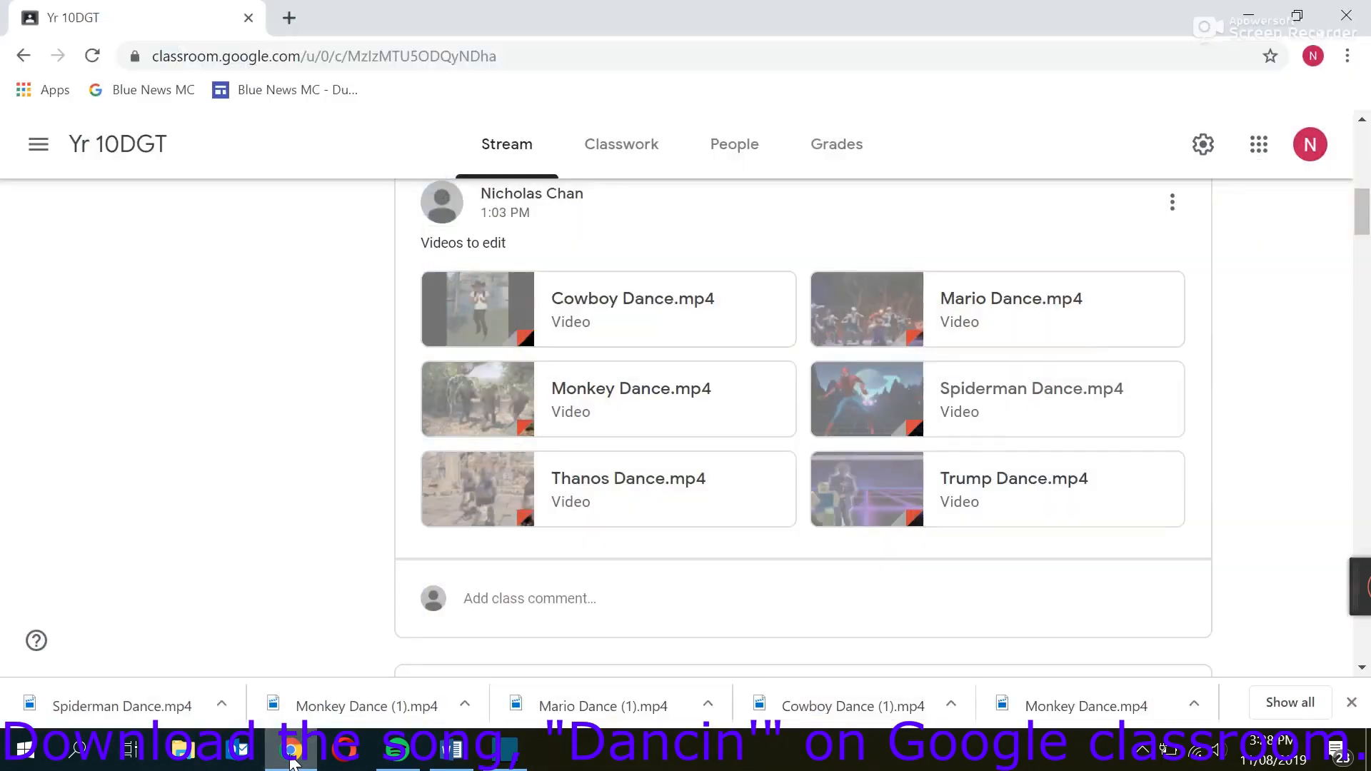
scroll(550, 521, up, 10)
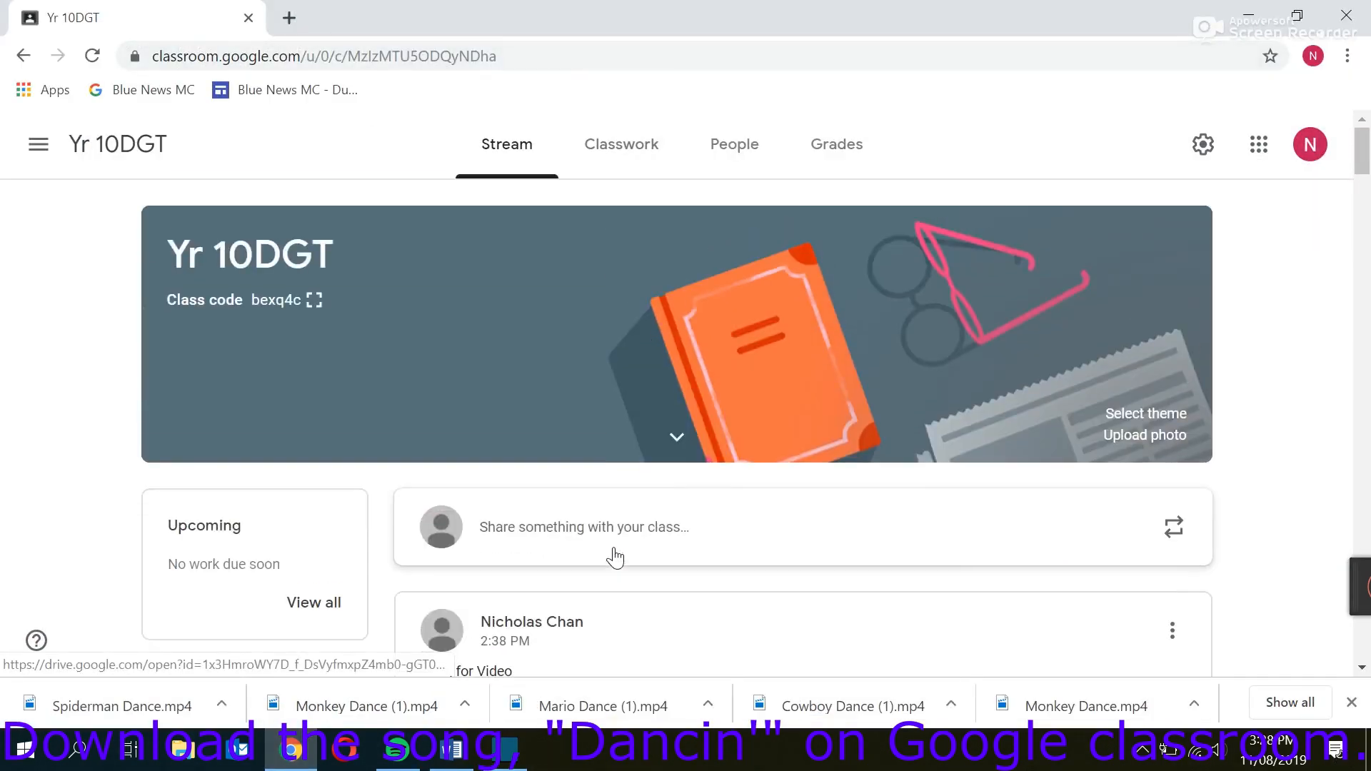
scroll(615, 554, down, 5)
scroll(607, 404, up, 4)
scroll(591, 457, down, 4)
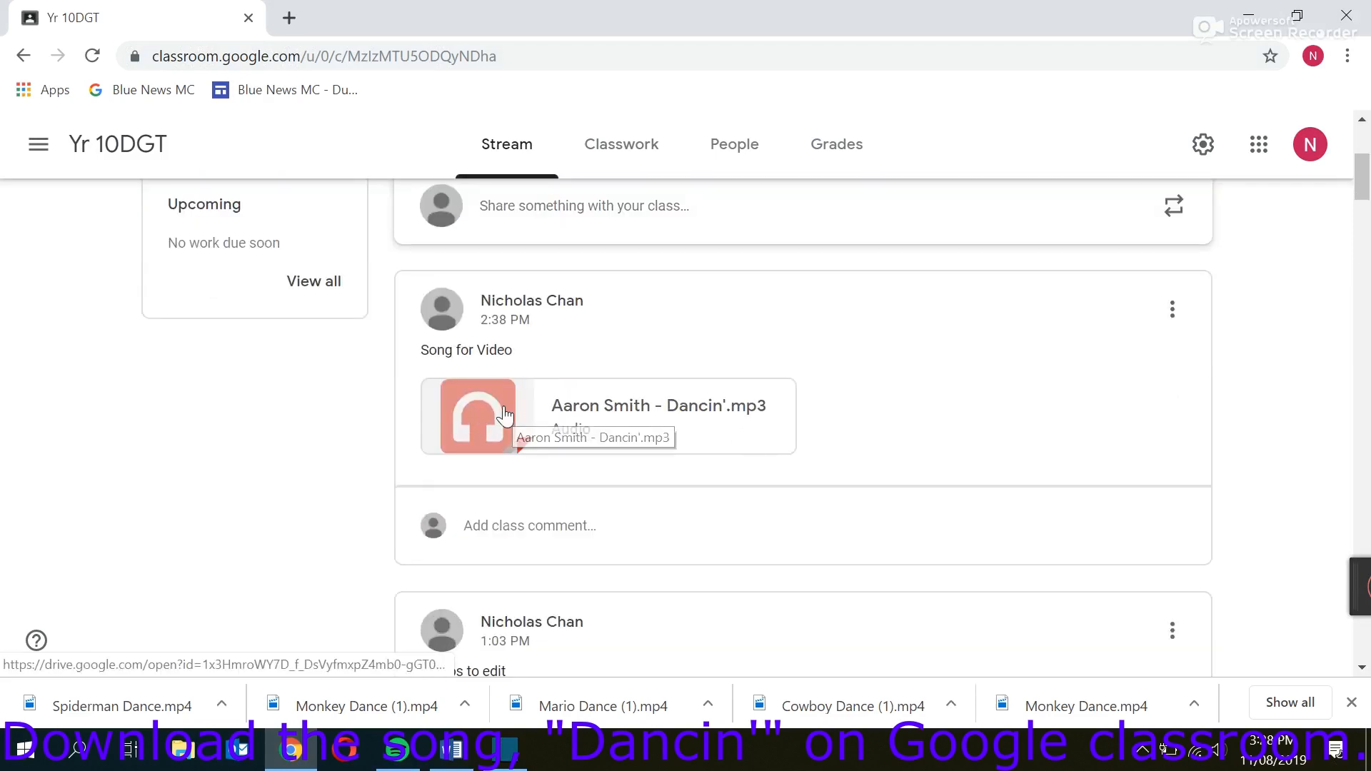
click(520, 433)
- Open the Aaron Smith - Dancin'.mp3 preview in a new window and download the file
click(1337, 143)
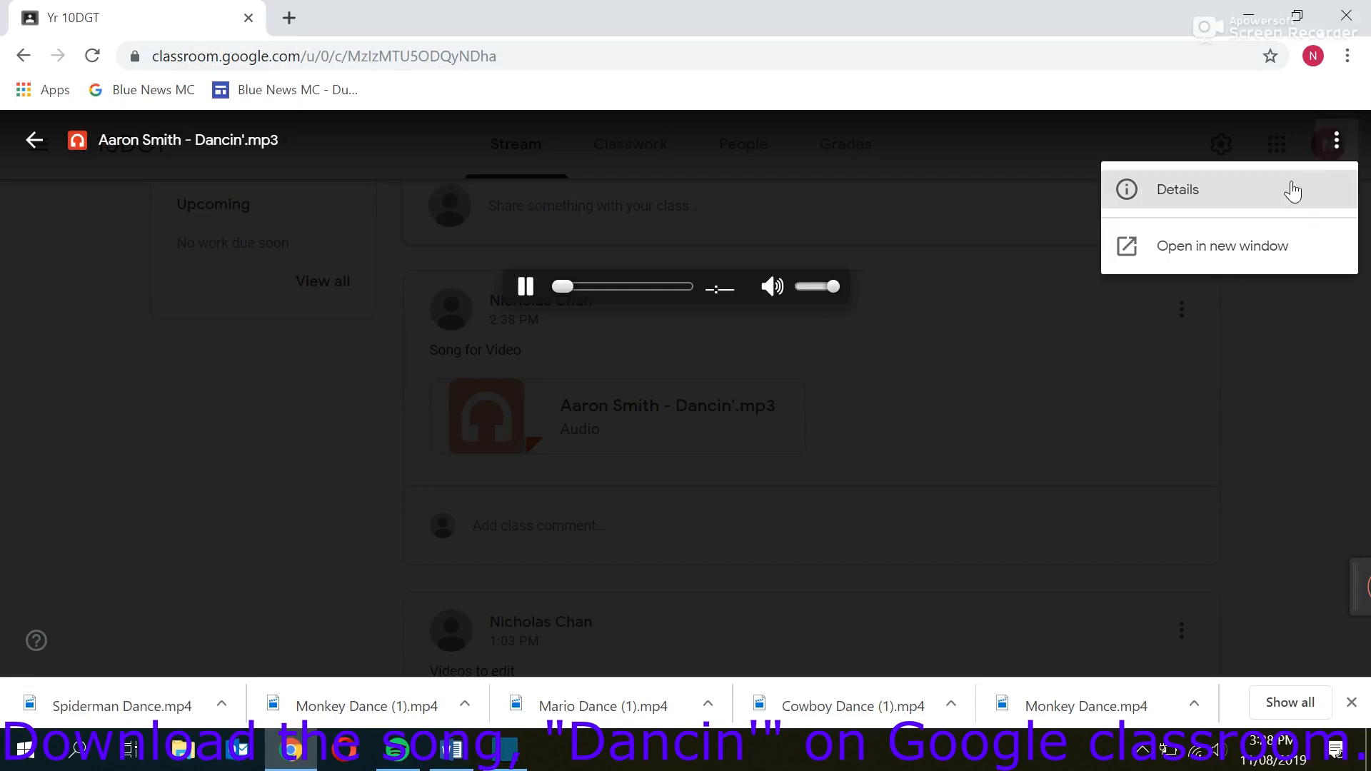
click(1193, 243)
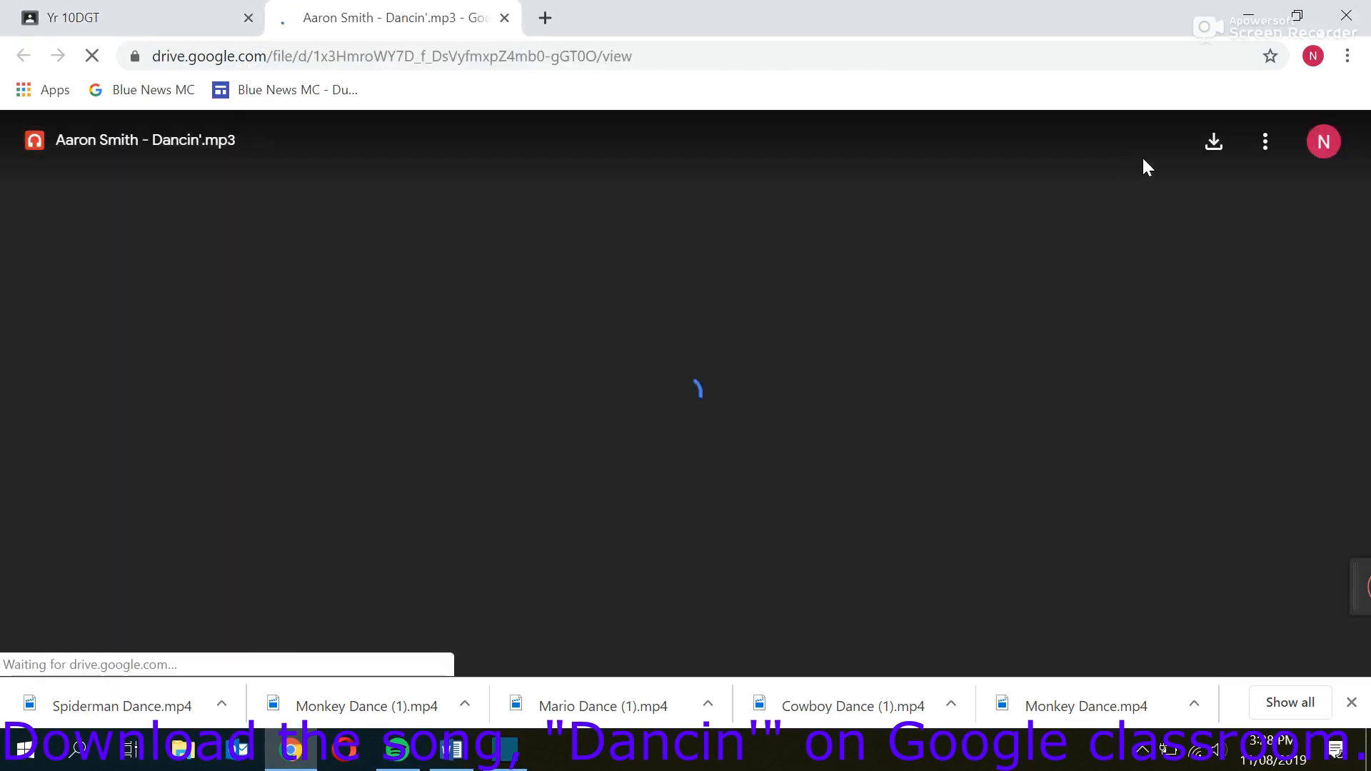
click(1214, 143)
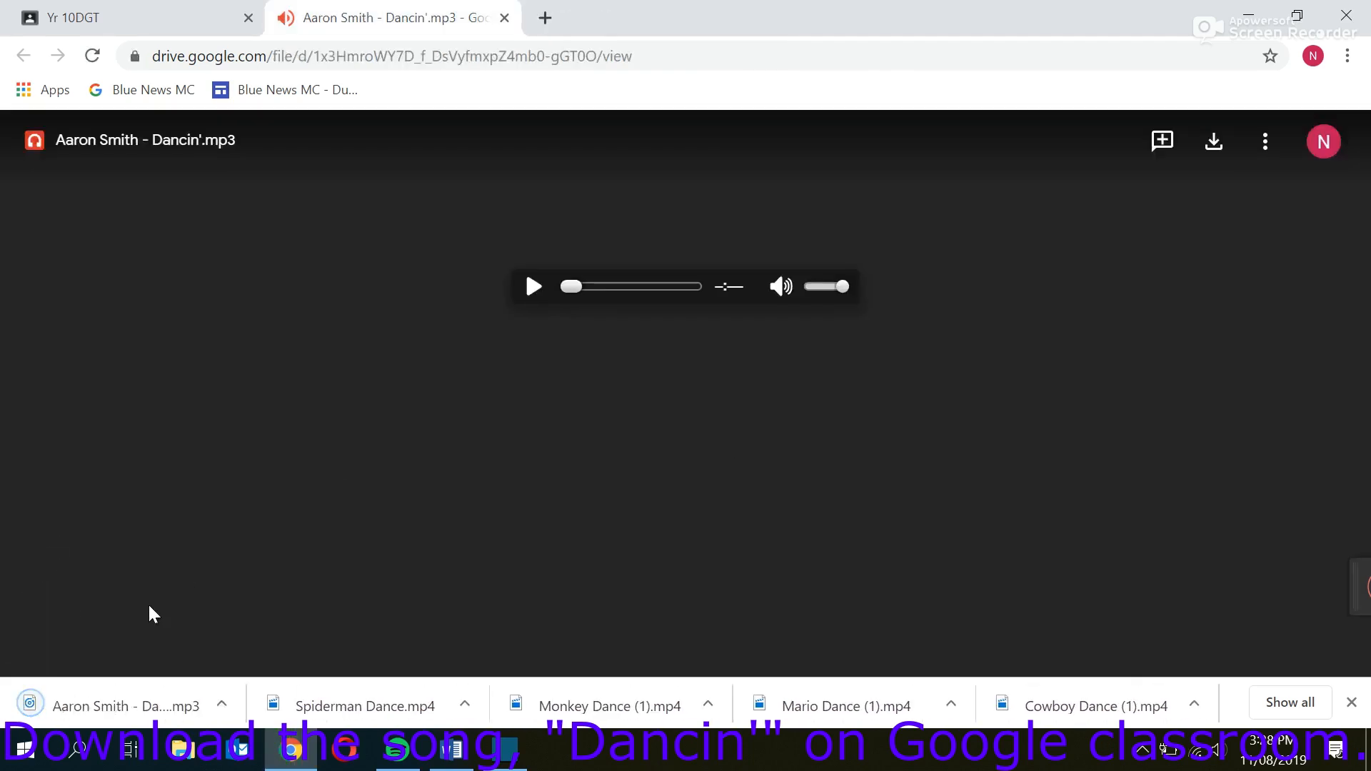
- Switch to File Explorer and move the Aaron Smith - Dancin' song from Downloads to the Video Clips folder on the desktop
click(1248, 16)
drag(748, 120, 826, 105)
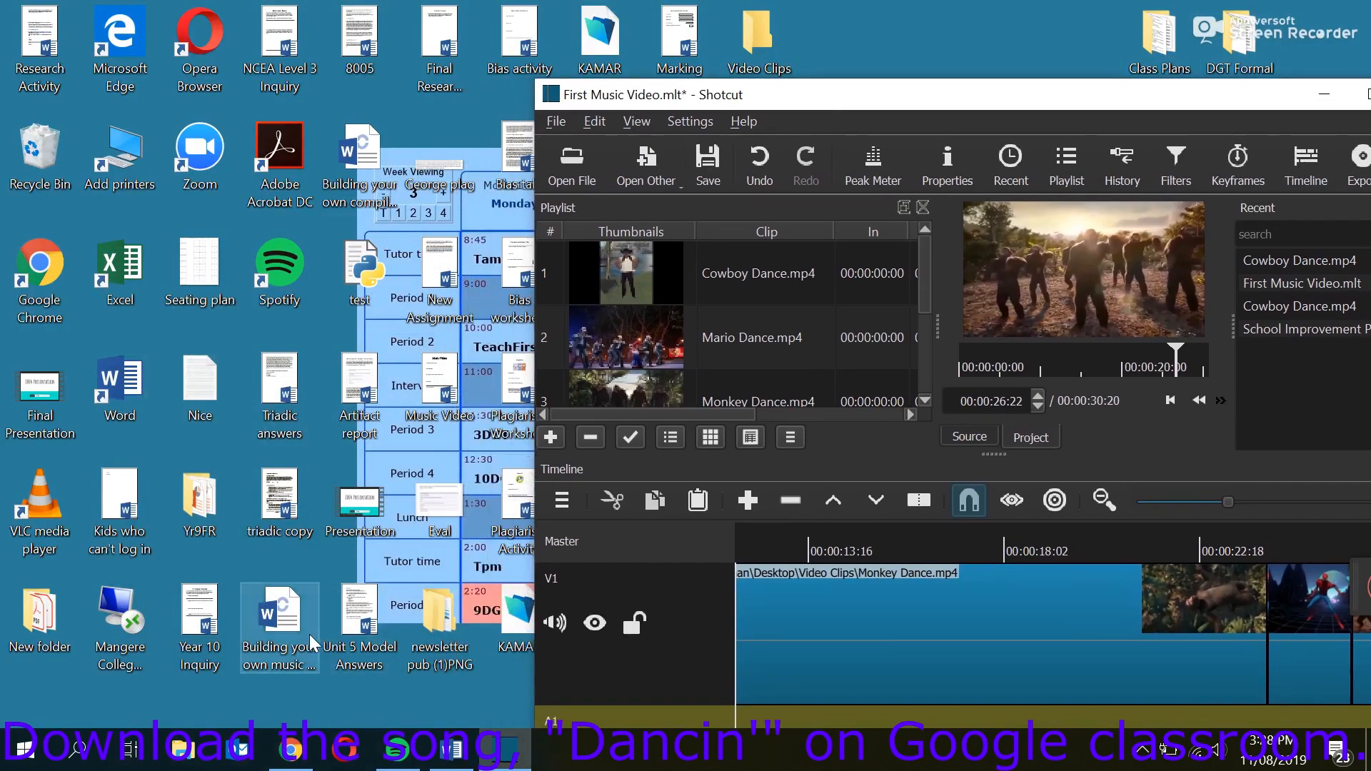
click(182, 760)
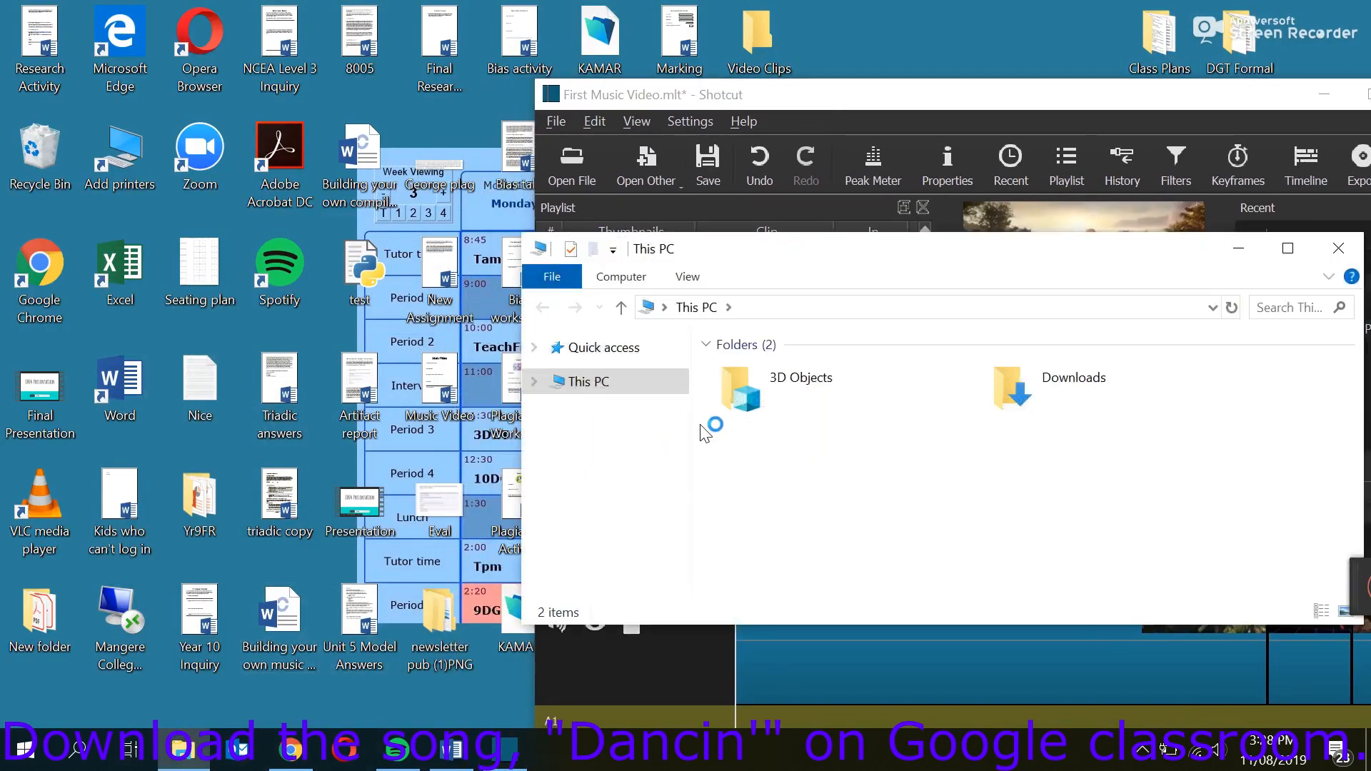
double_click(722, 250)
drag(642, 21, 783, 219)
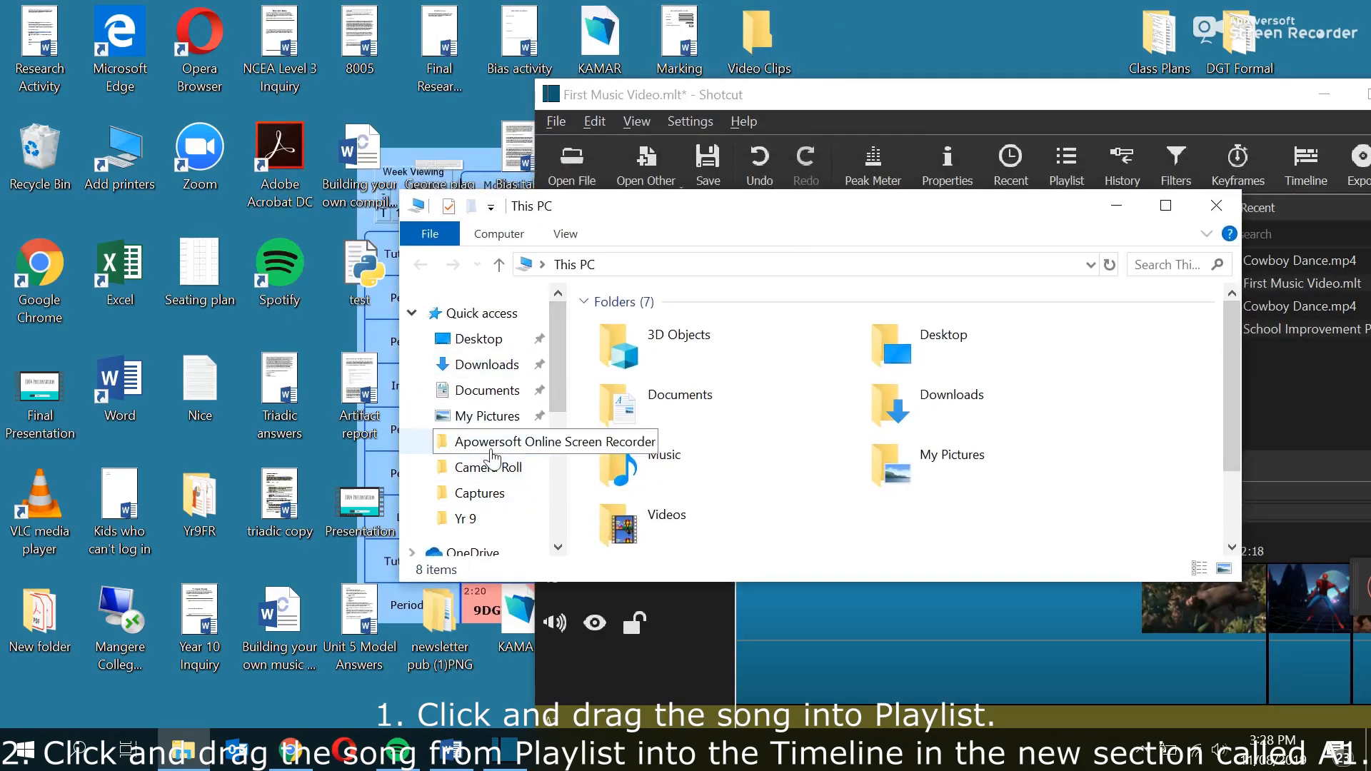
click(489, 364)
drag(643, 378, 761, 63)
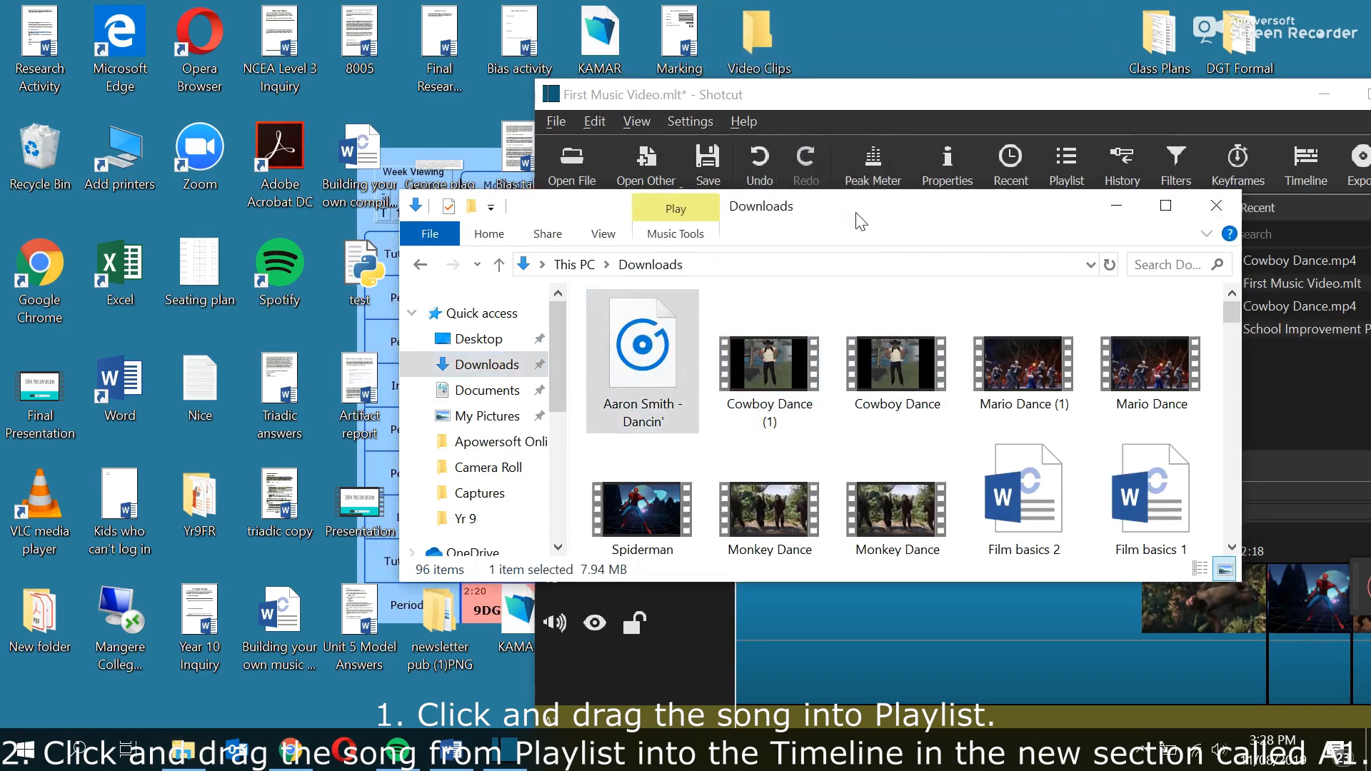
- Open the Video Clips folder beside the Shotcut window and add the Aaron Smith - Dancin' song to the Shotcut playlist
drag(1104, 213, 717, 275)
click(716, 268)
drag(801, 98, 136, 121)
double_click(751, 32)
drag(443, 271, 1208, 210)
drag(499, 117, 603, 45)
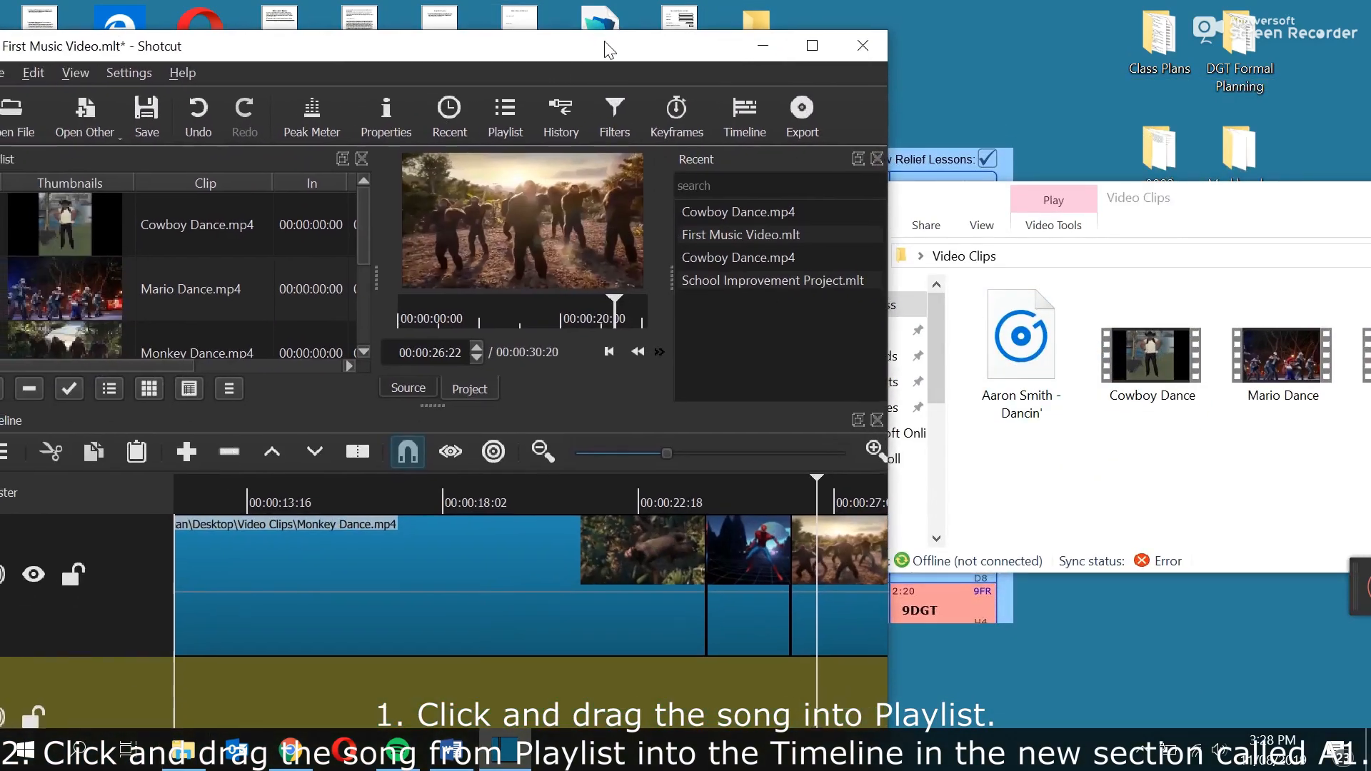
drag(967, 207, 1101, 191)
click(1140, 330)
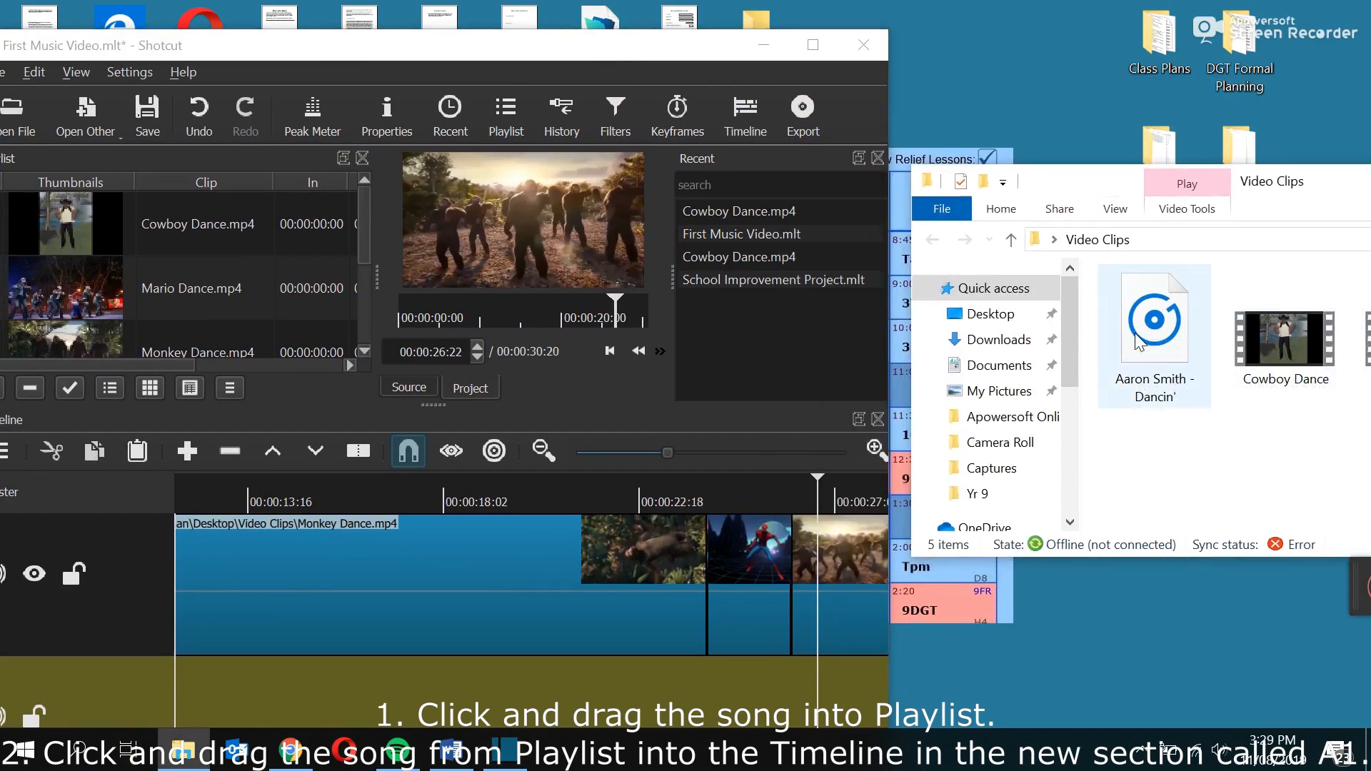
drag(1138, 328, 138, 322)
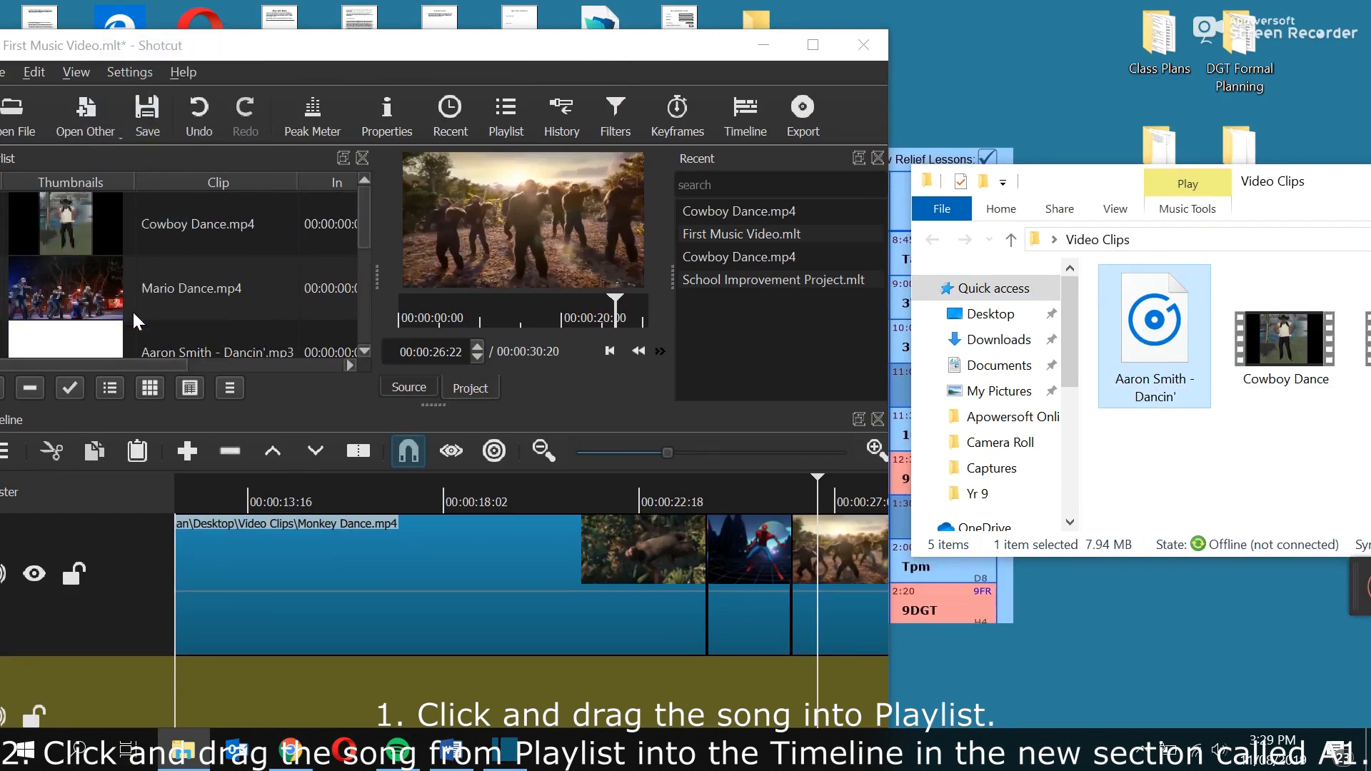
- Maximize the Shotcut window and enlarge the playlist and preview area above the timeline
drag(377, 47, 741, 31)
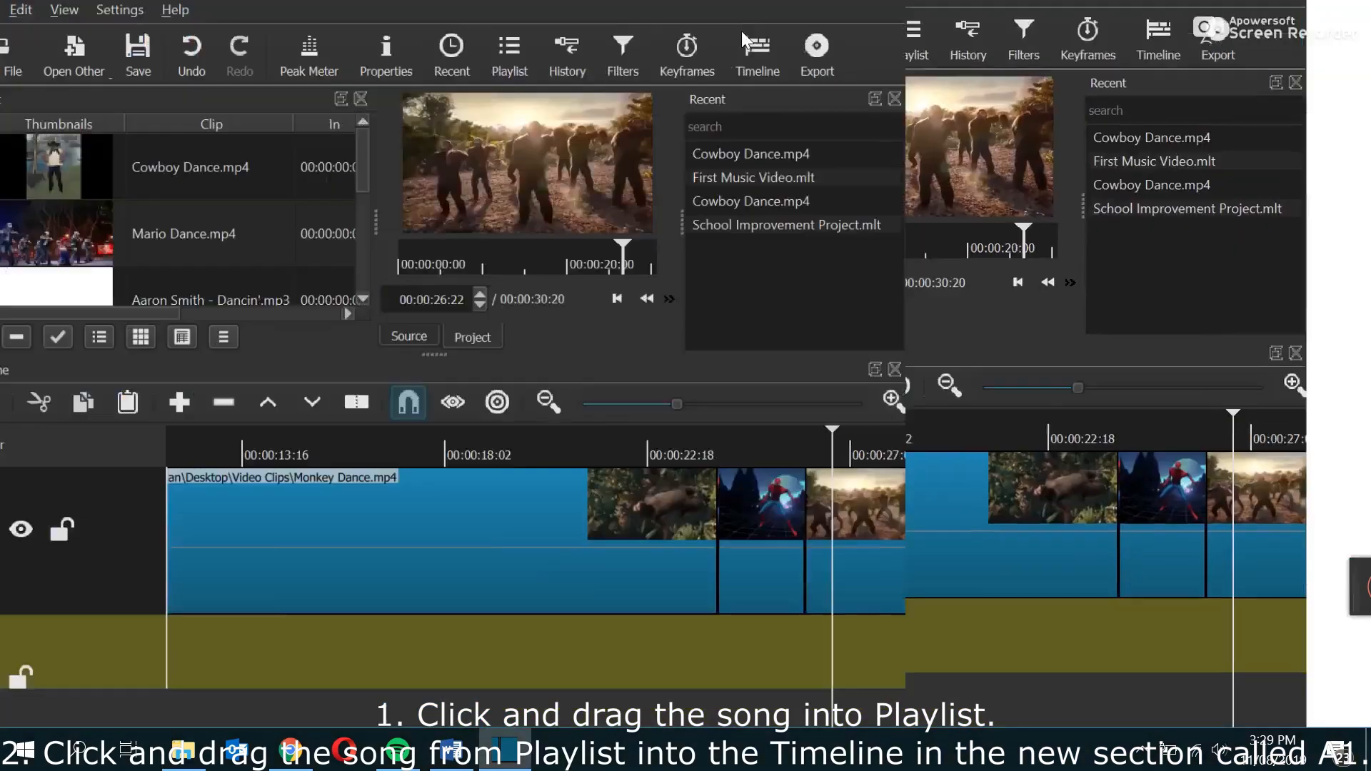
scroll(257, 196, down, 1)
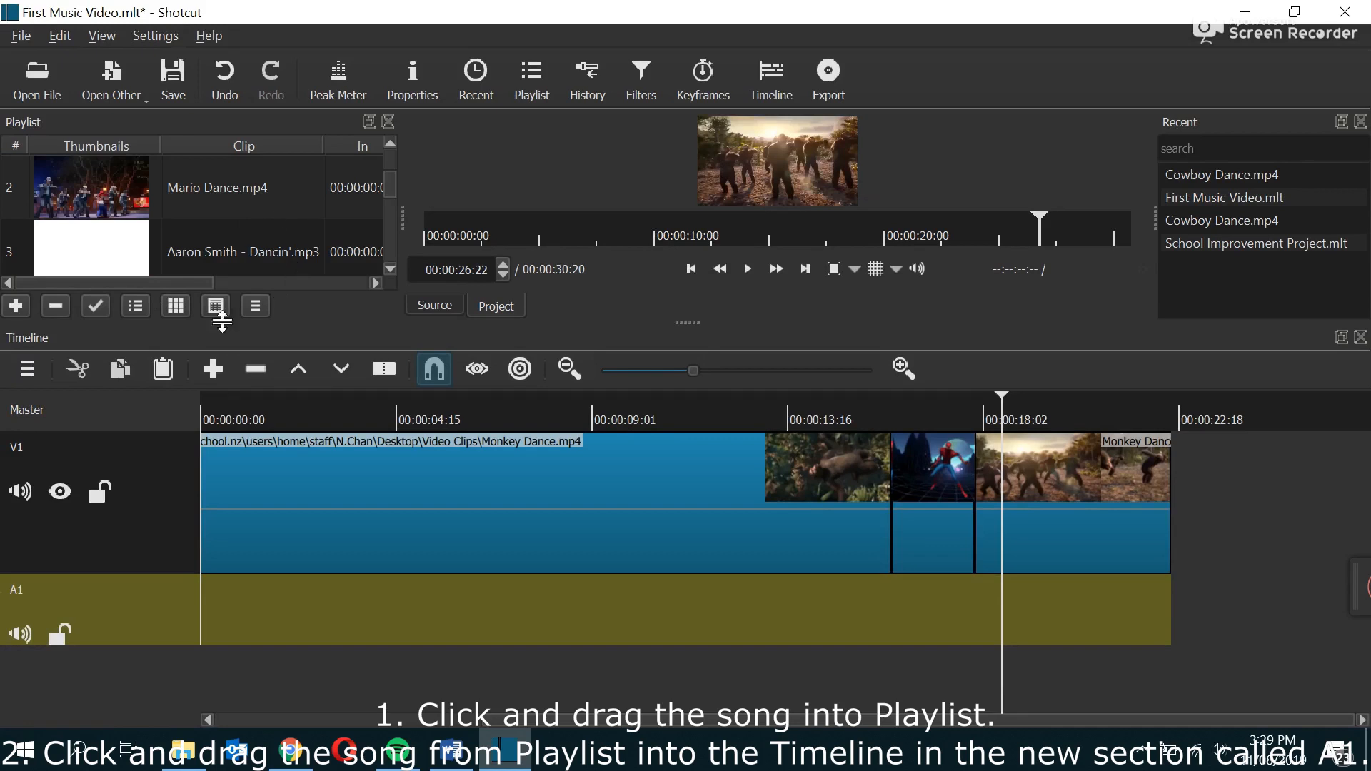
drag(707, 334, 694, 492)
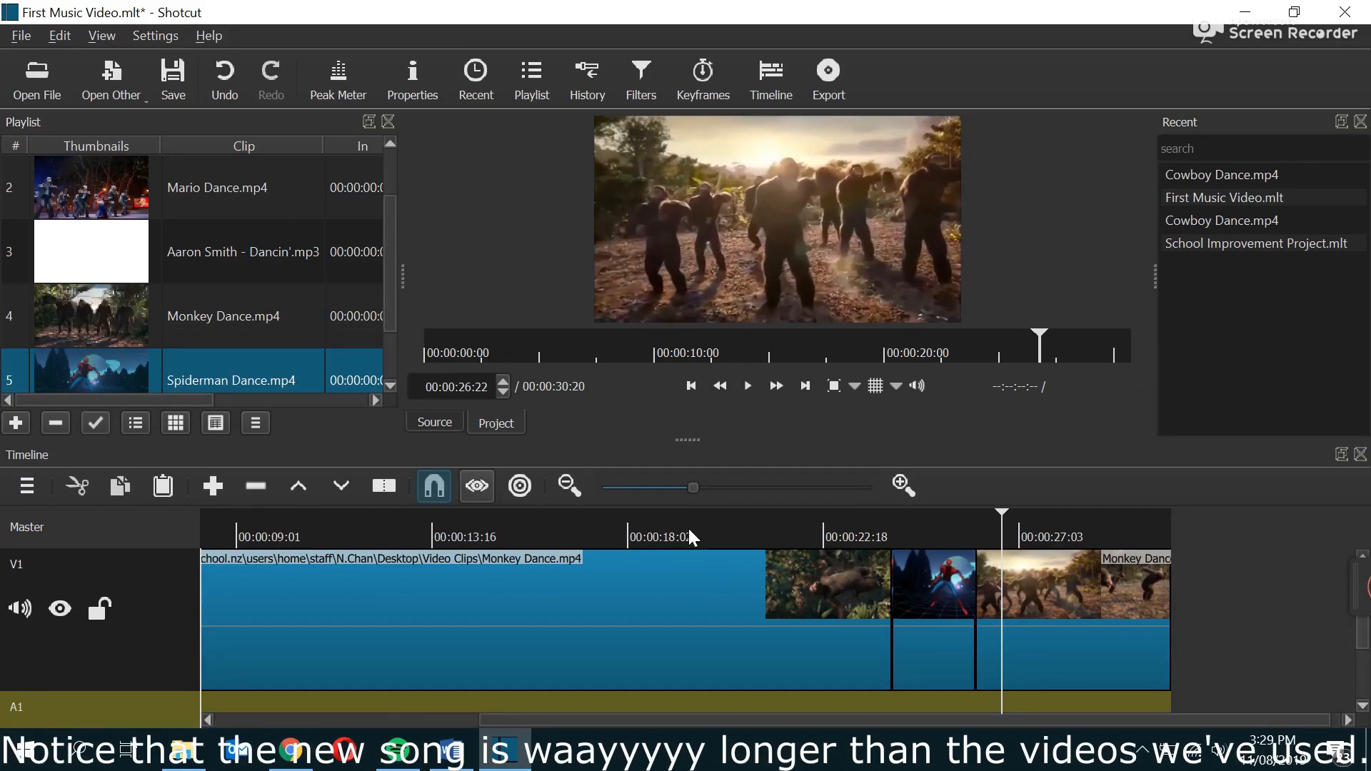
- Place Aaron Smith - Dancin'.mp3 from the playlist on audio track A1 at the start of the timeline
scroll(391, 193, up, 1)
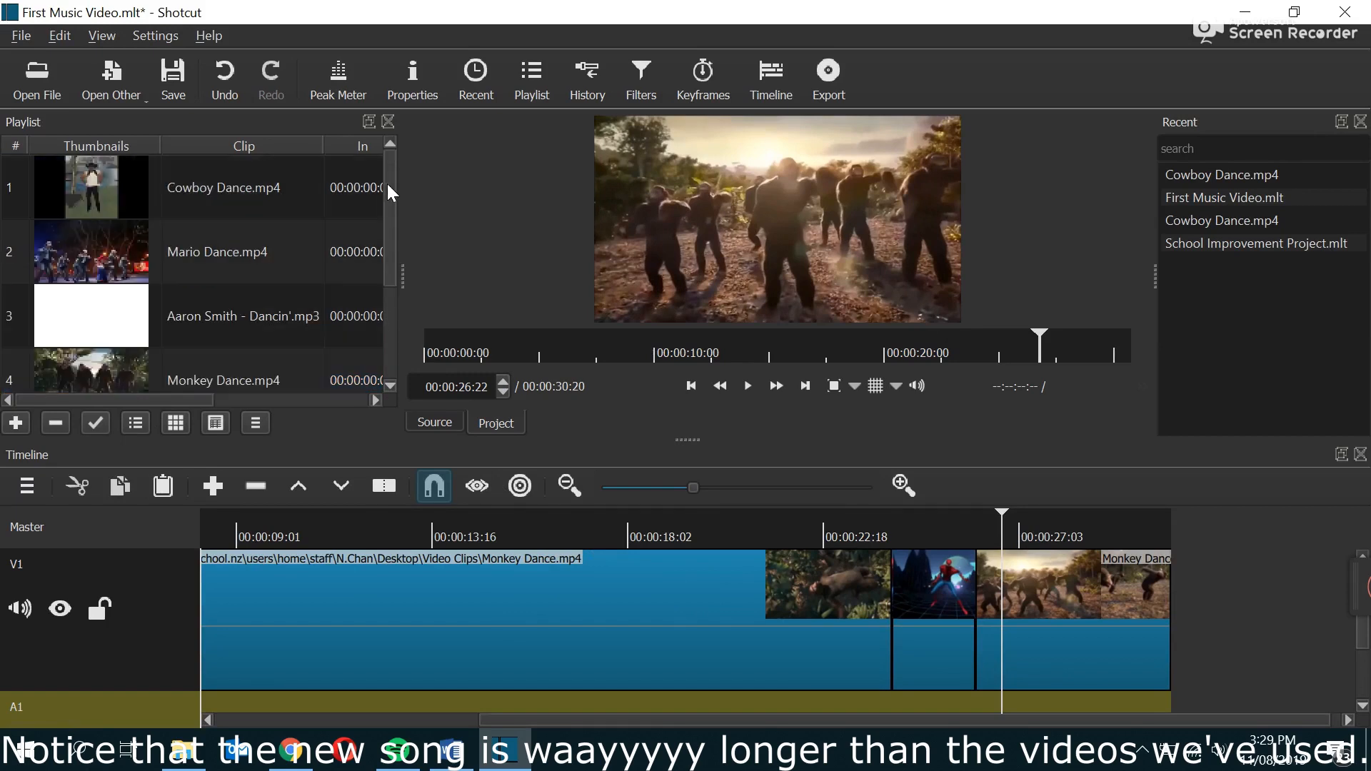
click(164, 316)
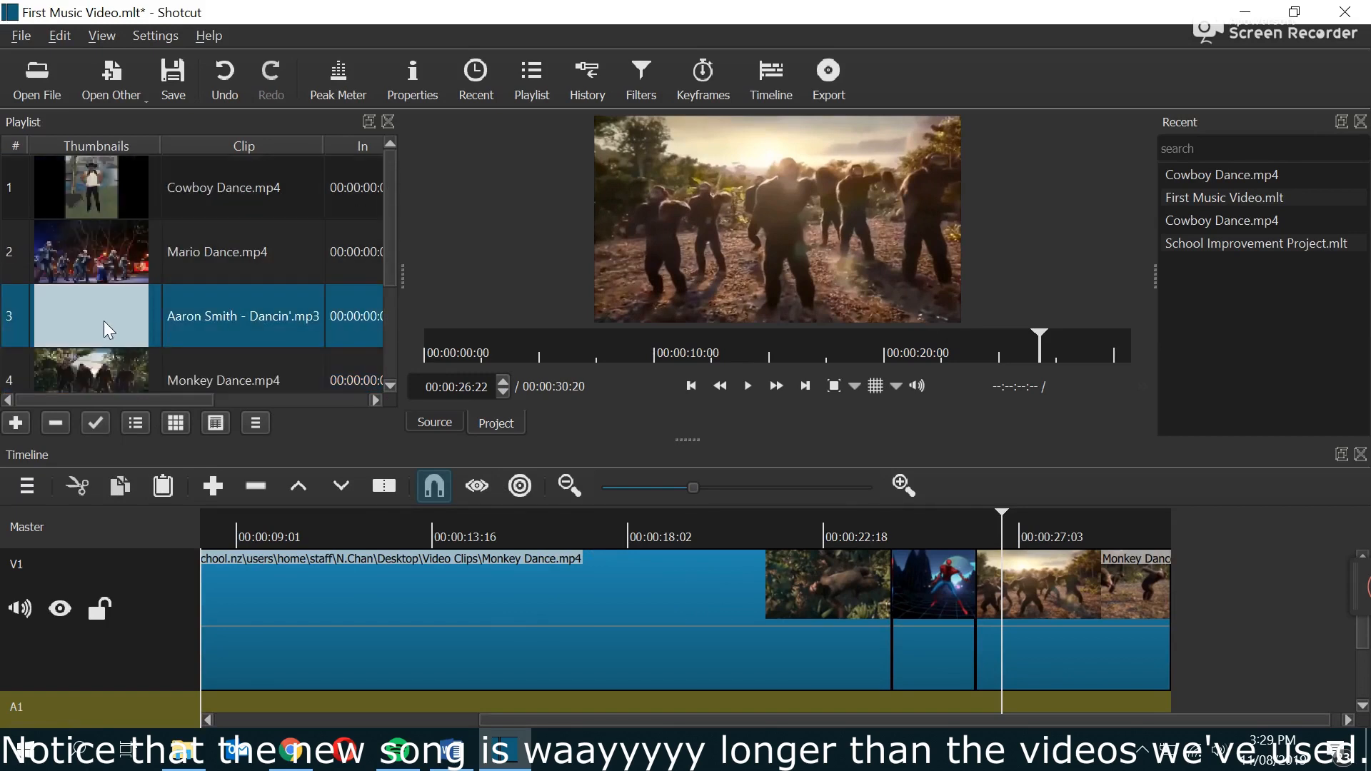
scroll(578, 691, down, 1)
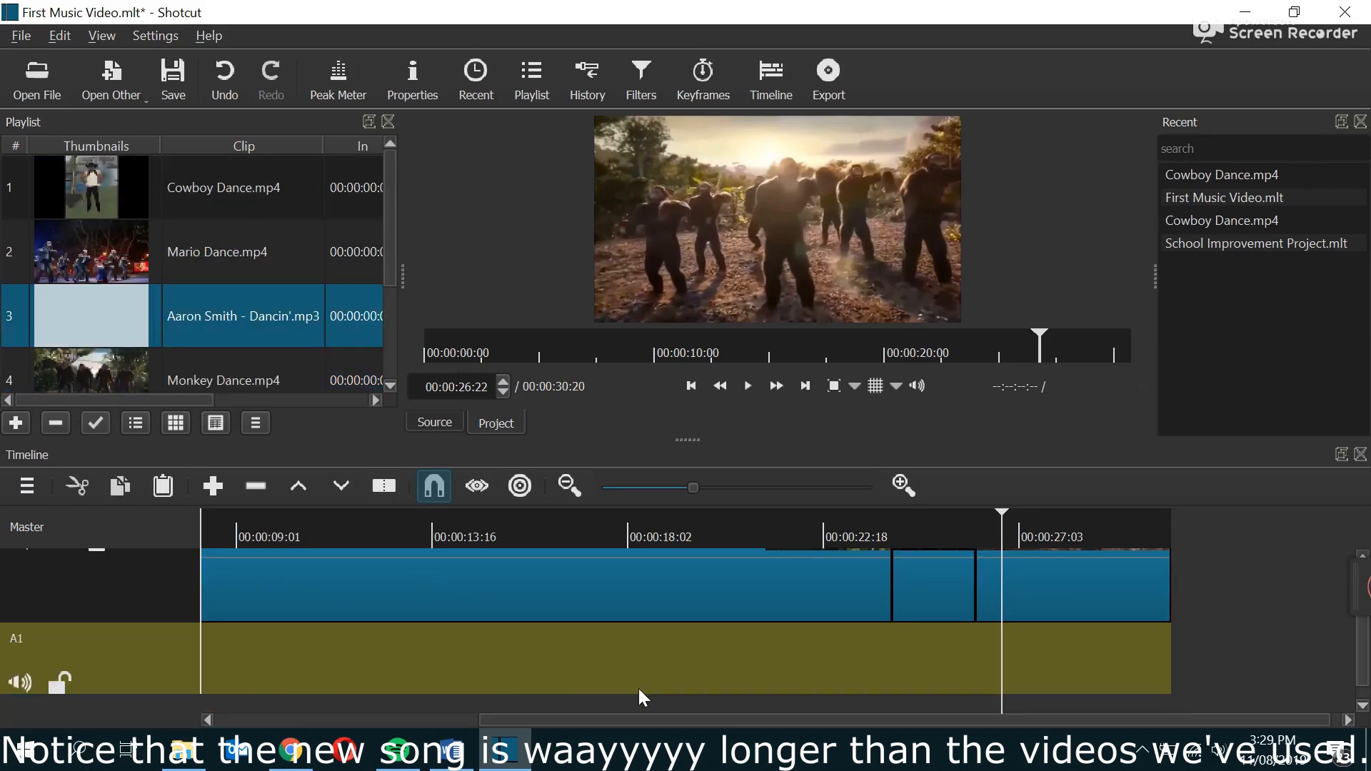
scroll(224, 654, up, 1)
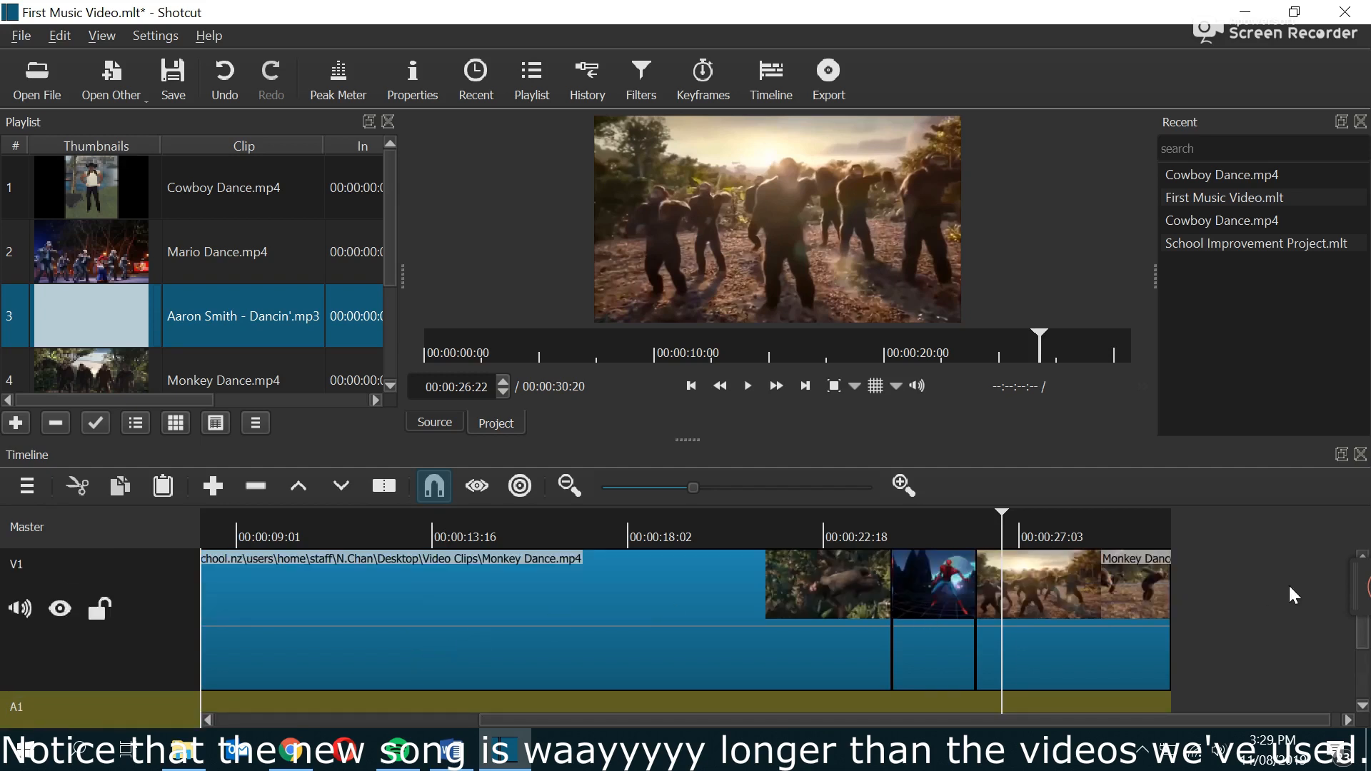
scroll(560, 612, down, 2)
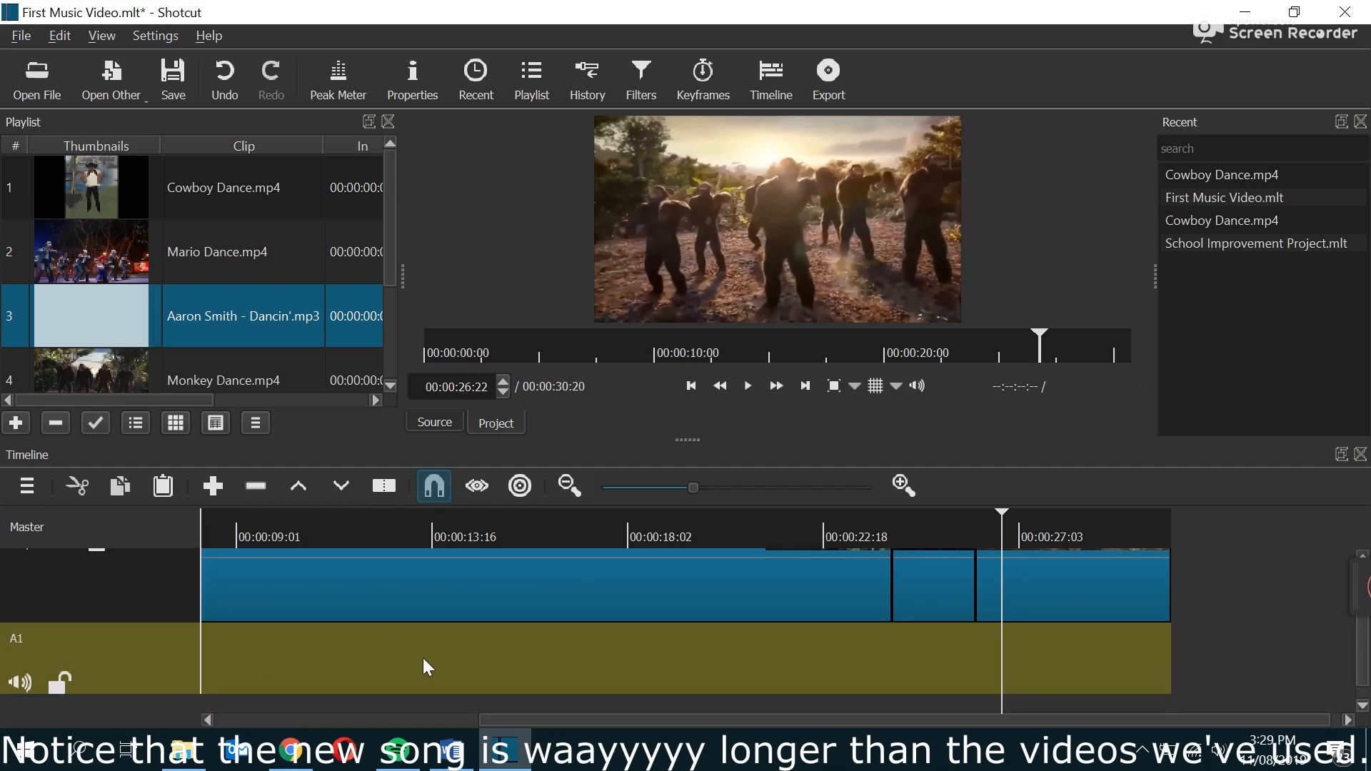
drag(530, 723, 264, 722)
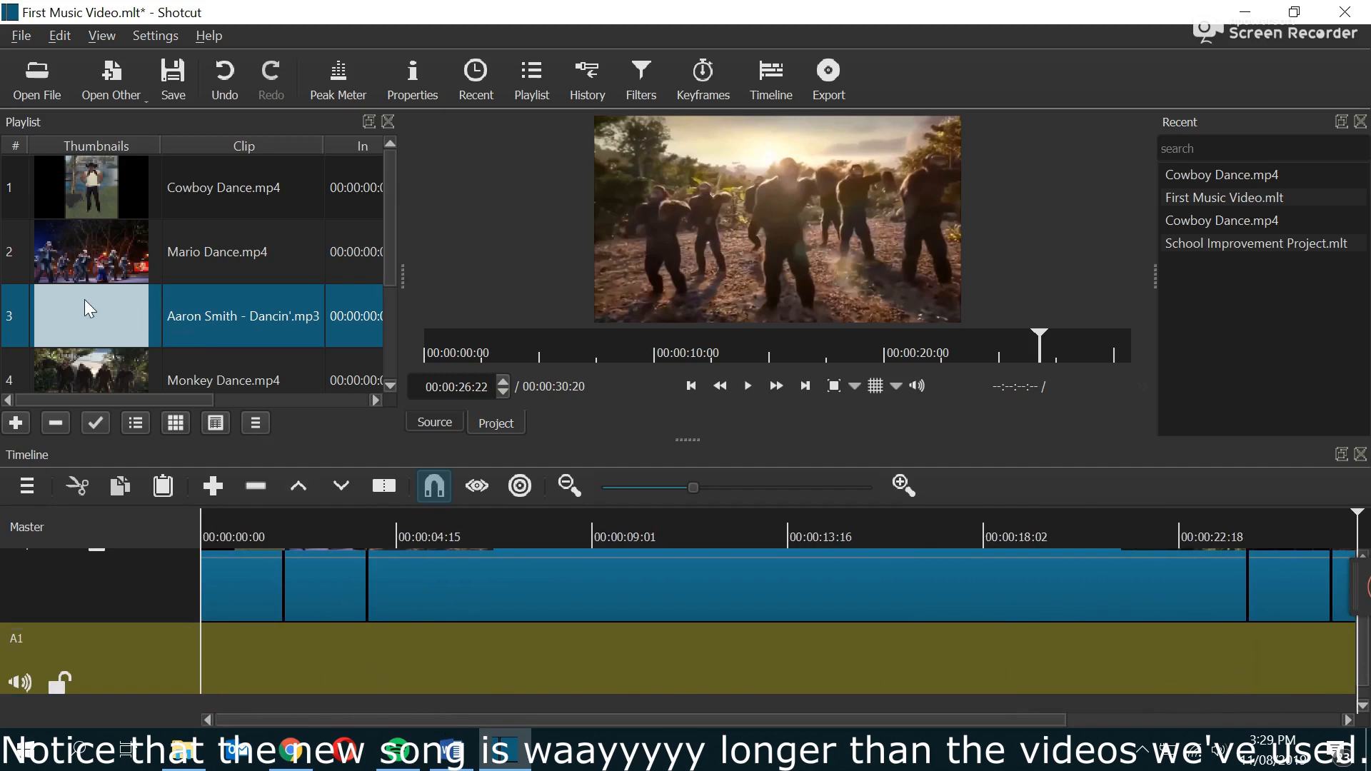
drag(84, 298, 229, 649)
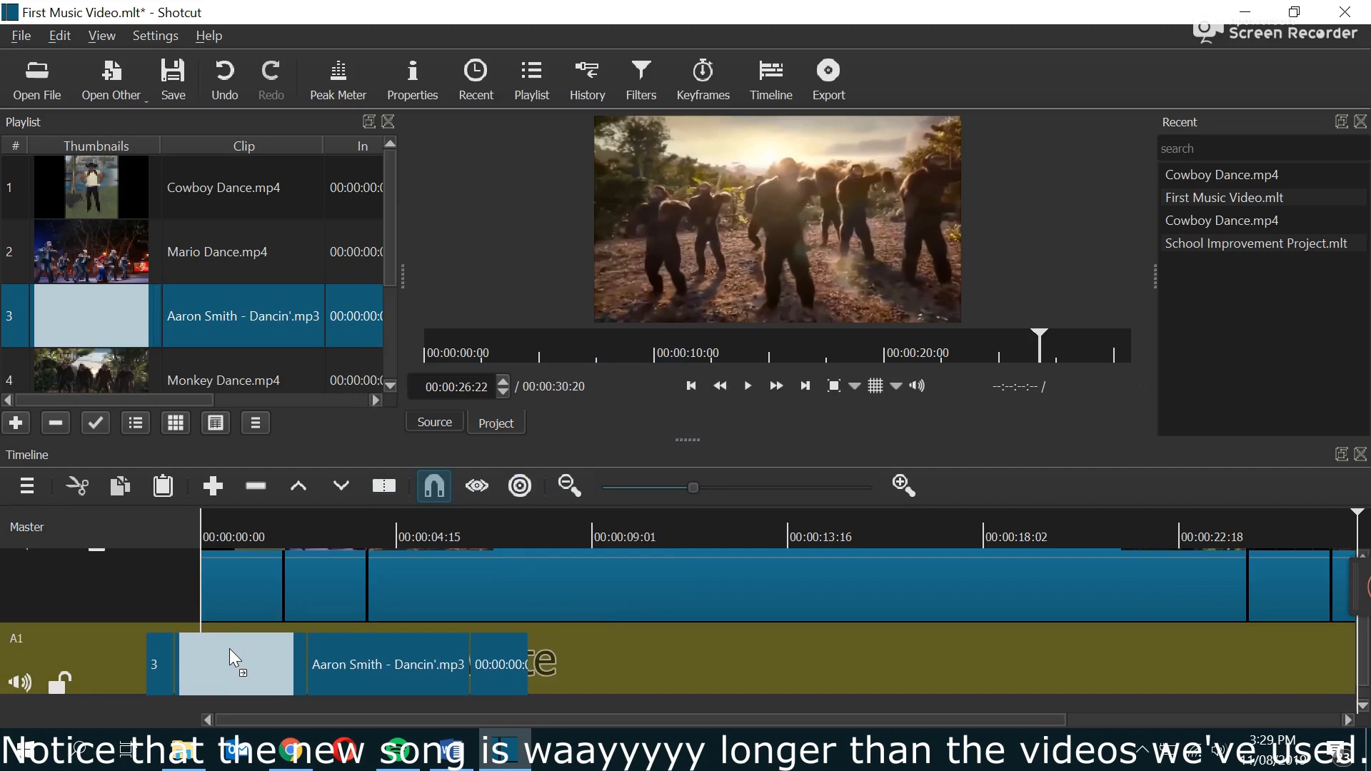
drag(230, 649, 229, 648)
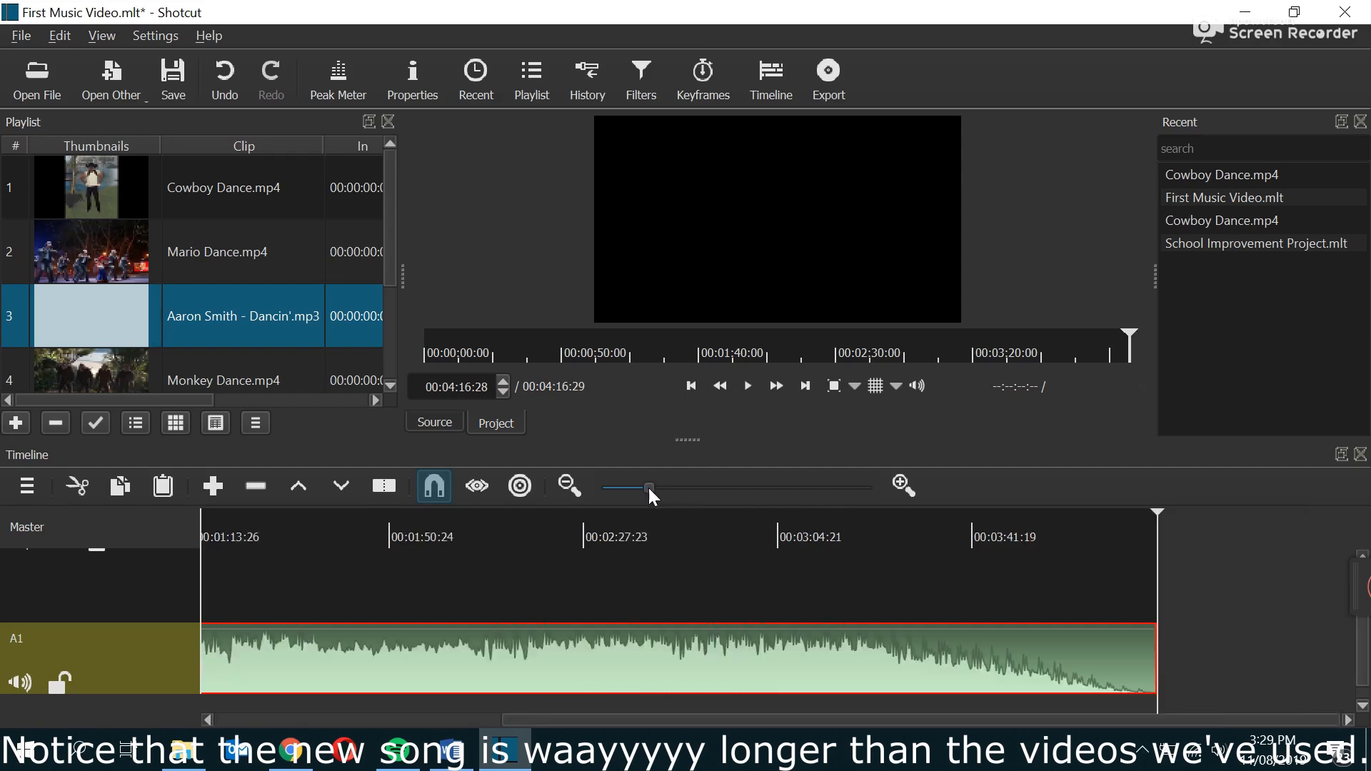
- Trim the end of the Aaron Smith - Dancin' song on track A1 to match the end of the video clips
drag(649, 489, 638, 489)
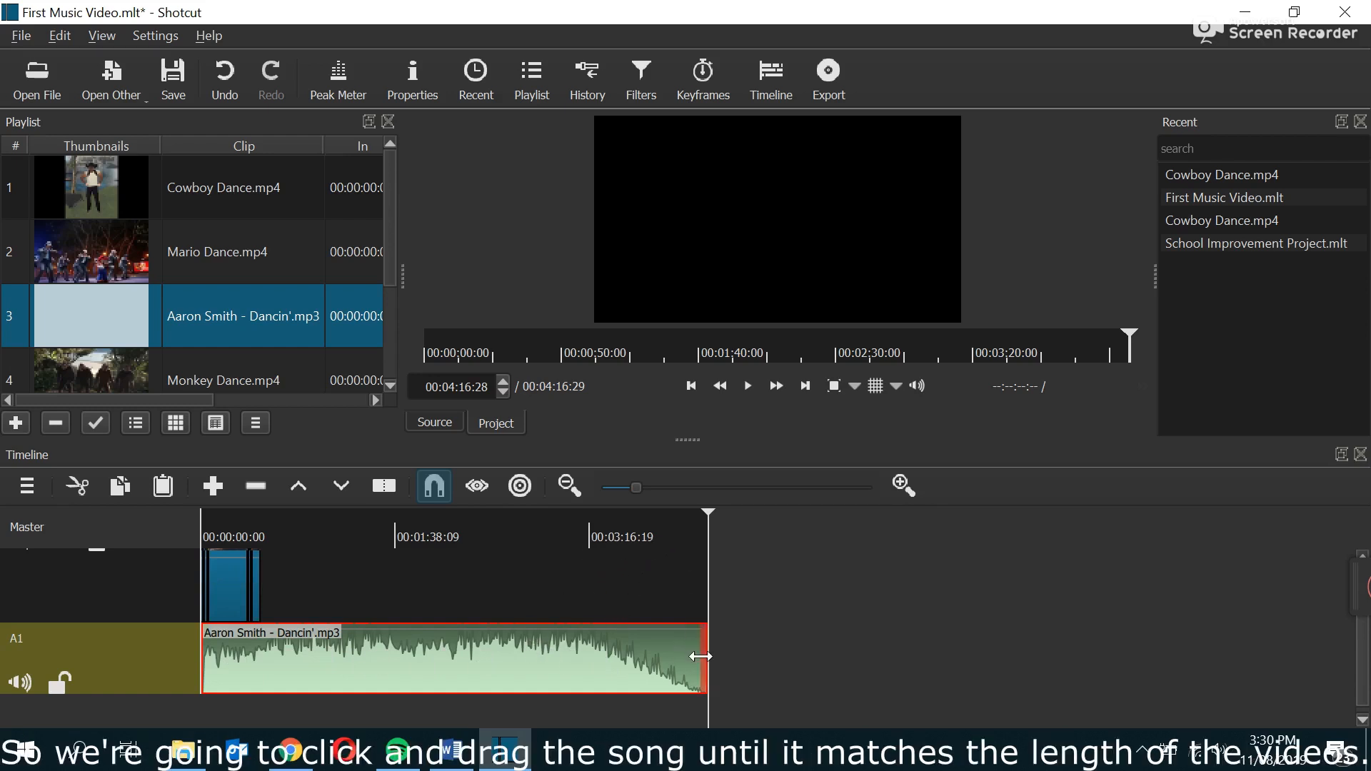
drag(700, 656, 297, 657)
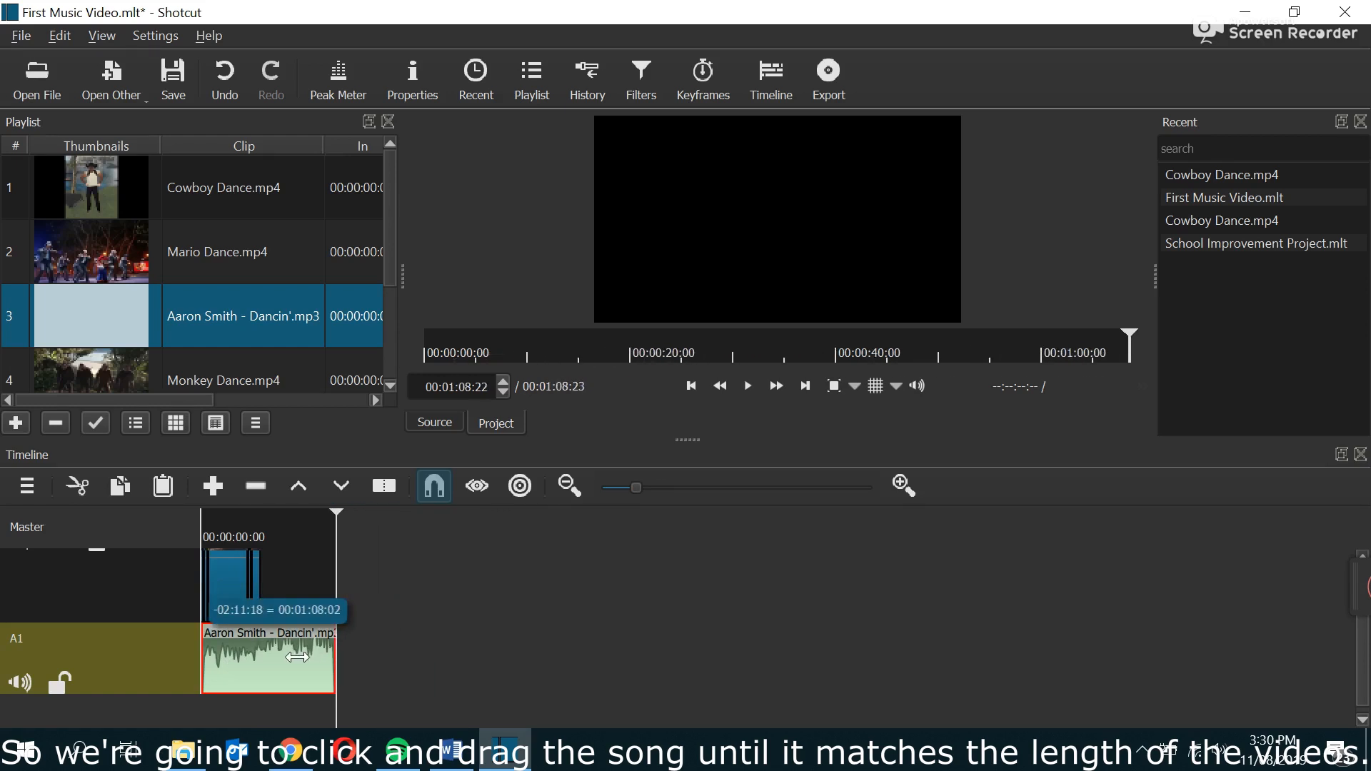
drag(297, 657, 19, 642)
drag(295, 662, 254, 654)
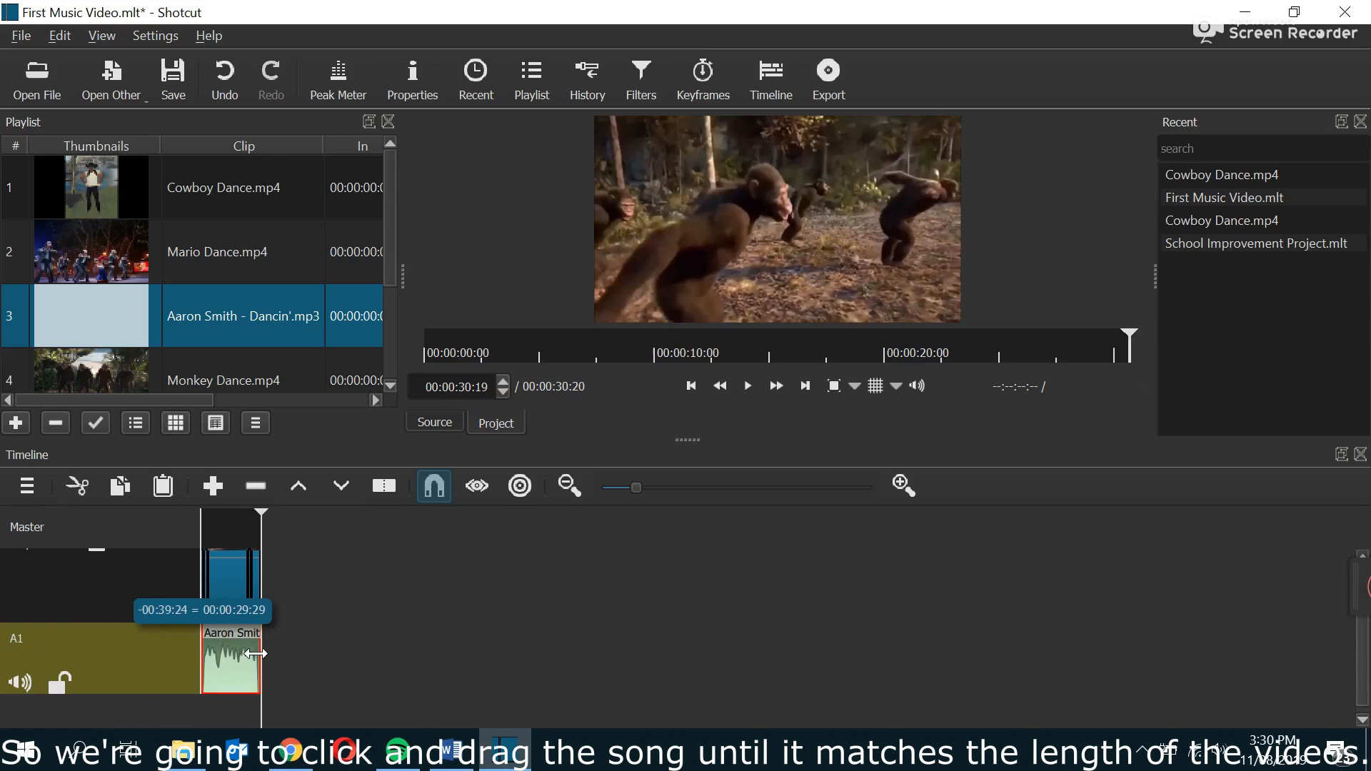
drag(256, 653, 257, 654)
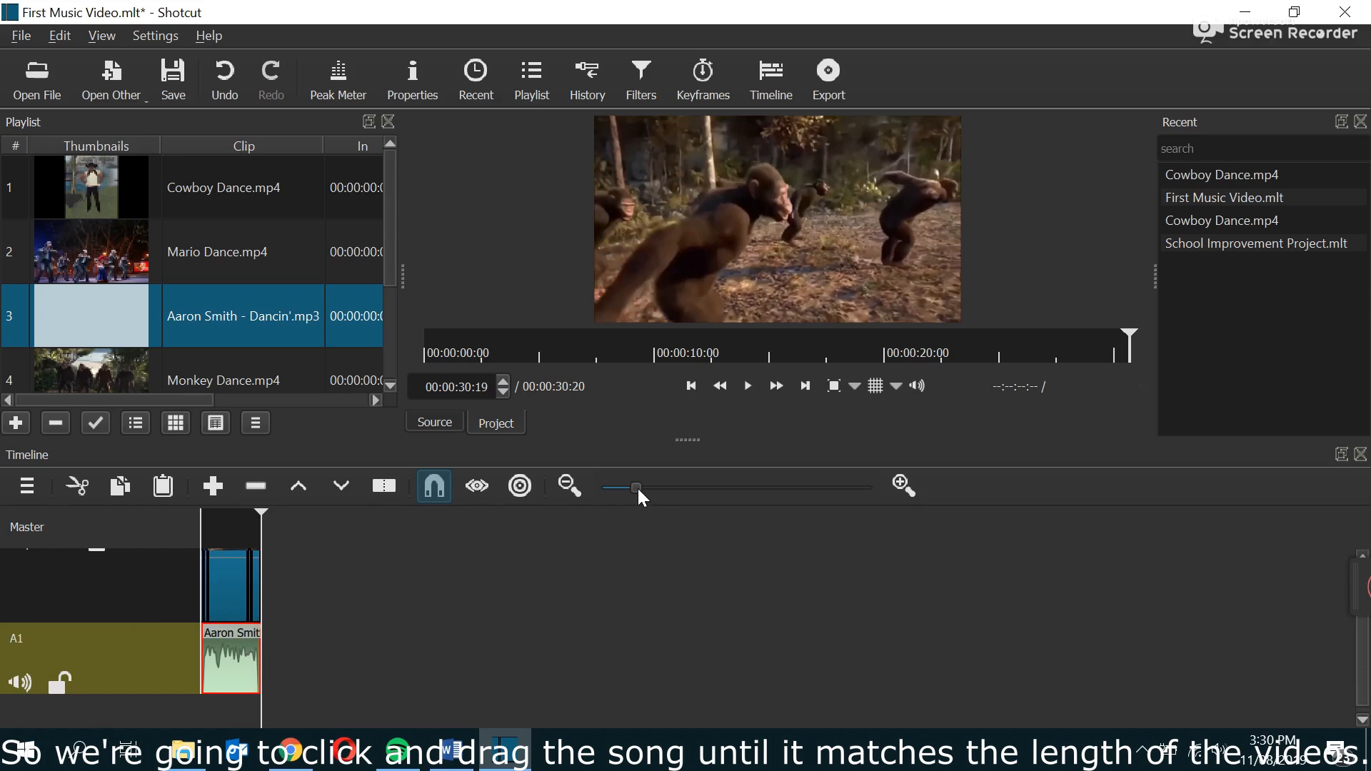
- Trim a short piece off the beginning of the song on track A1 and move the song back to the timeline start
drag(657, 489, 691, 488)
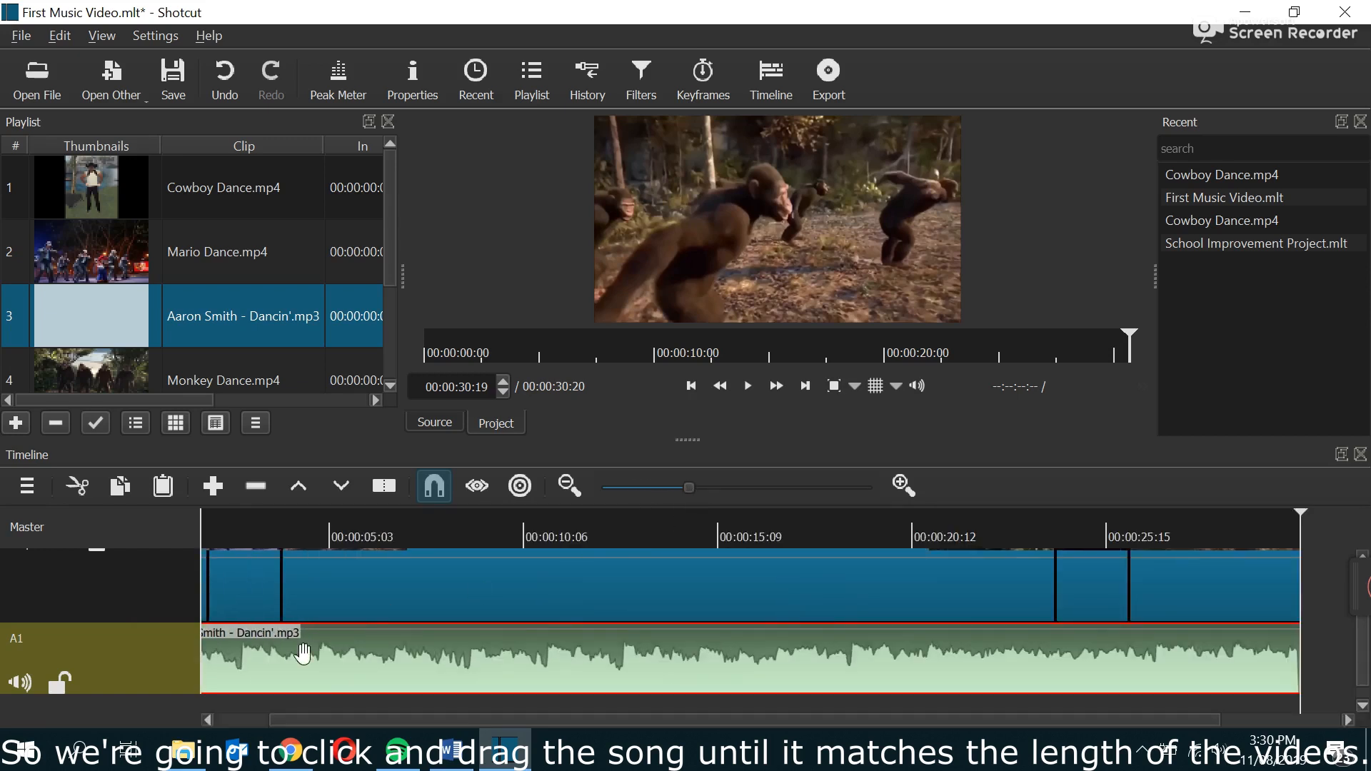
drag(271, 665, 271, 667)
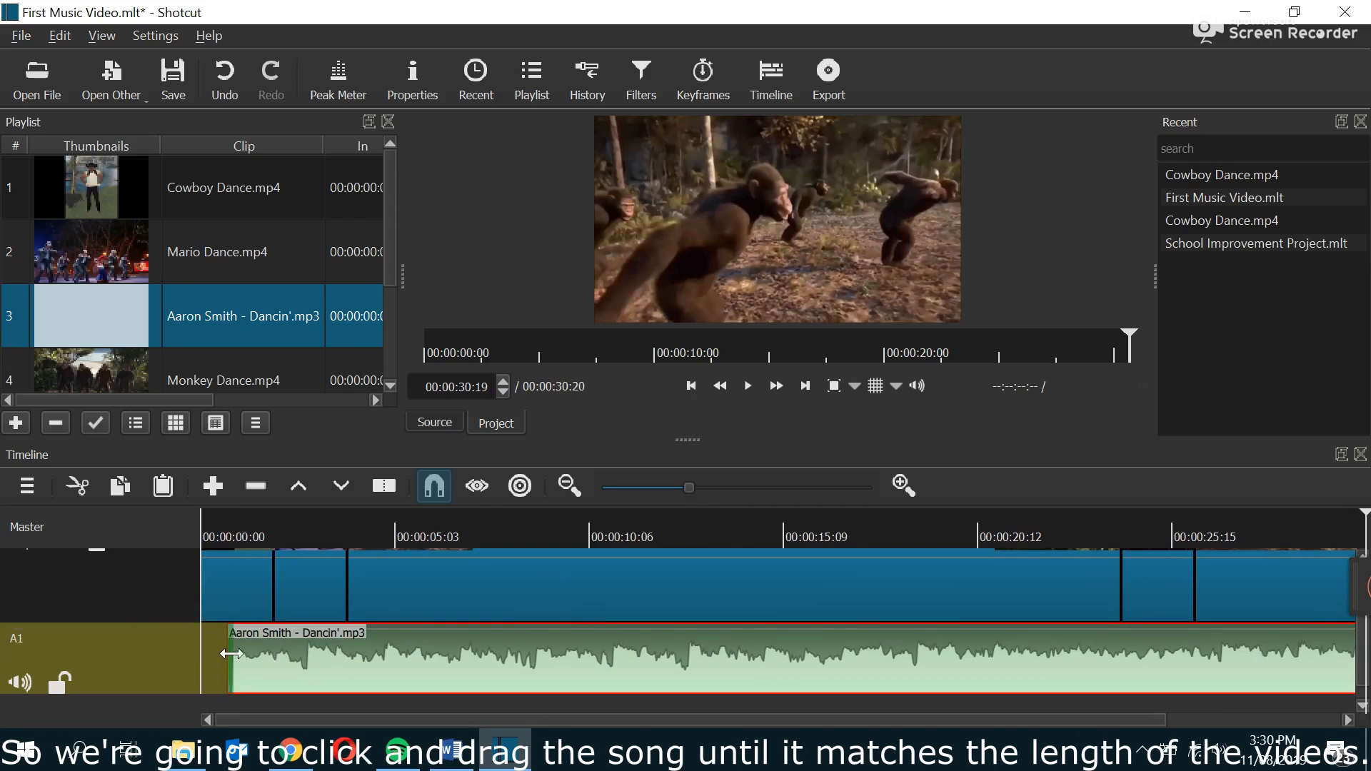
click(212, 535)
key(space)
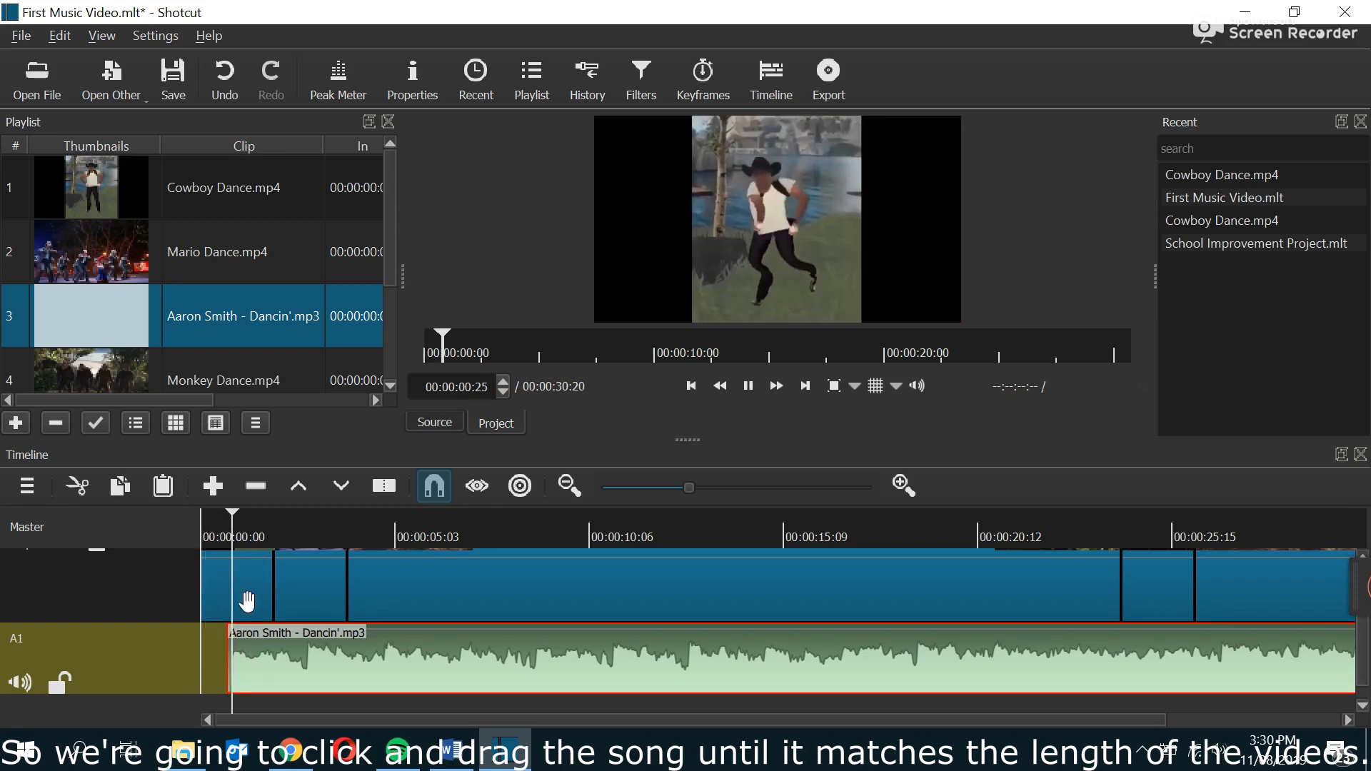
key(space)
drag(423, 655, 381, 653)
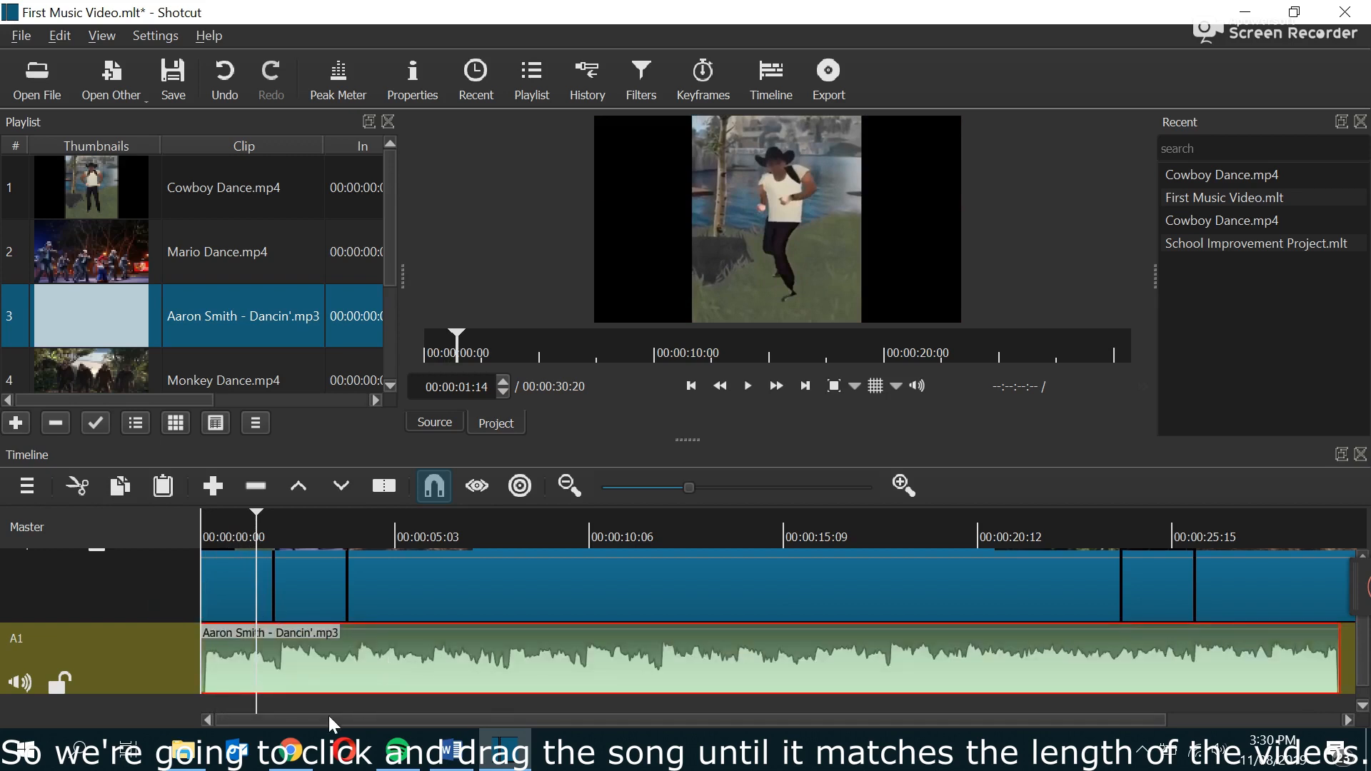
- Play the project from the start and again from near the end to check the dancing against the song
click(208, 540)
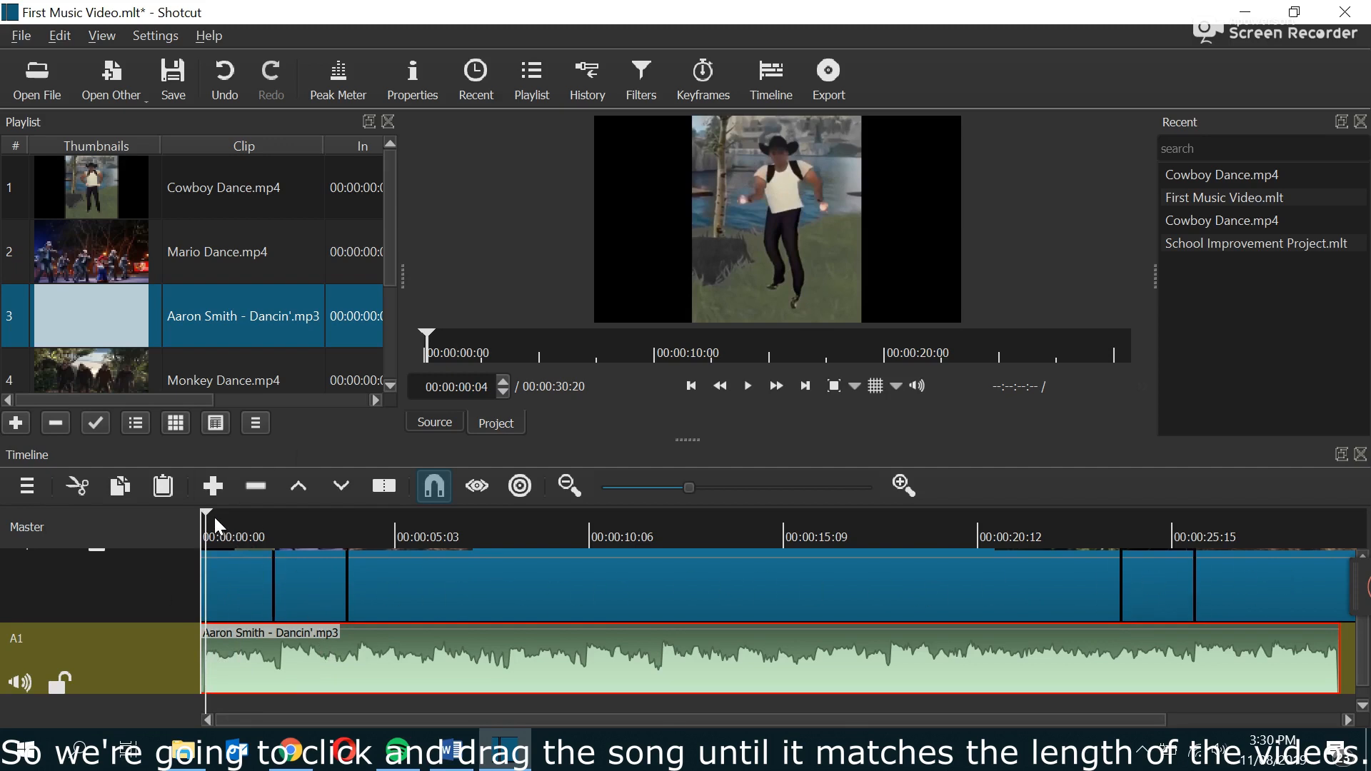
key(space)
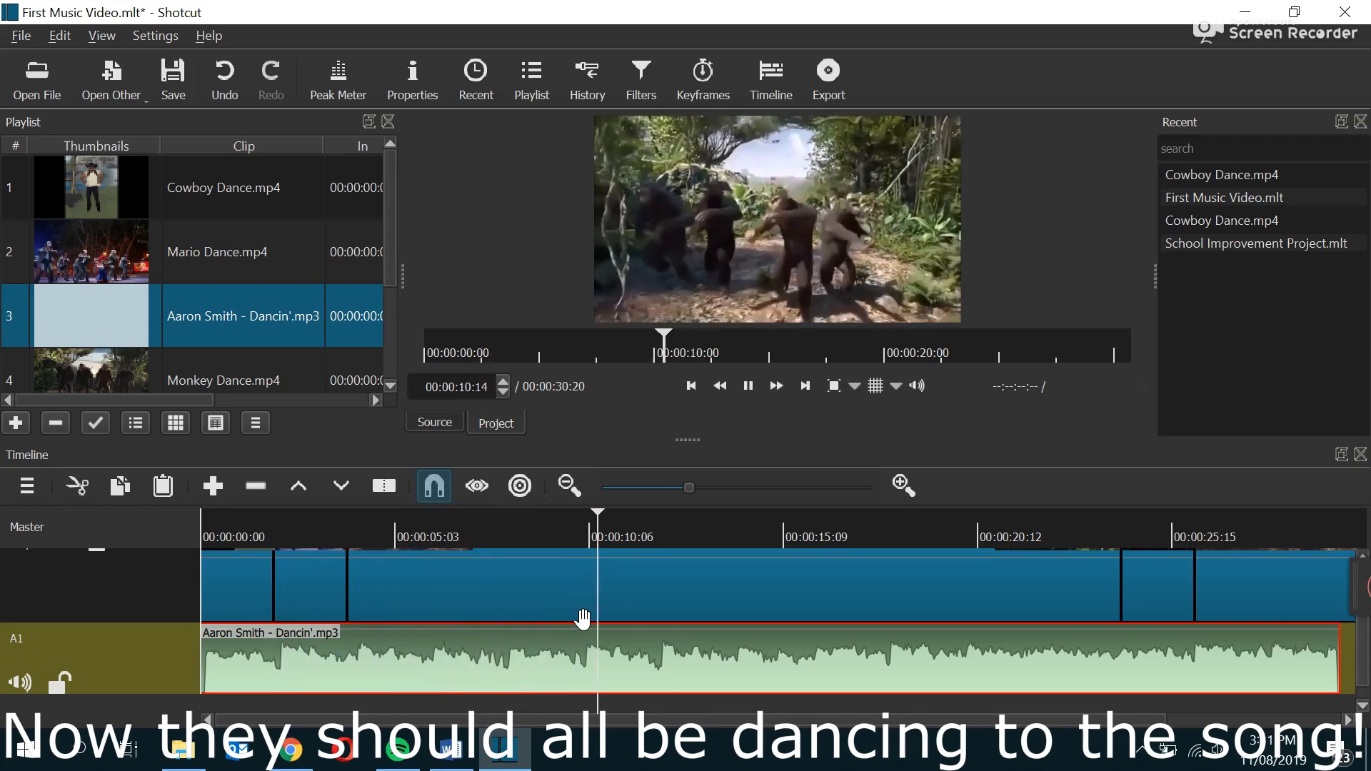
key(space)
click(1157, 544)
key(space)
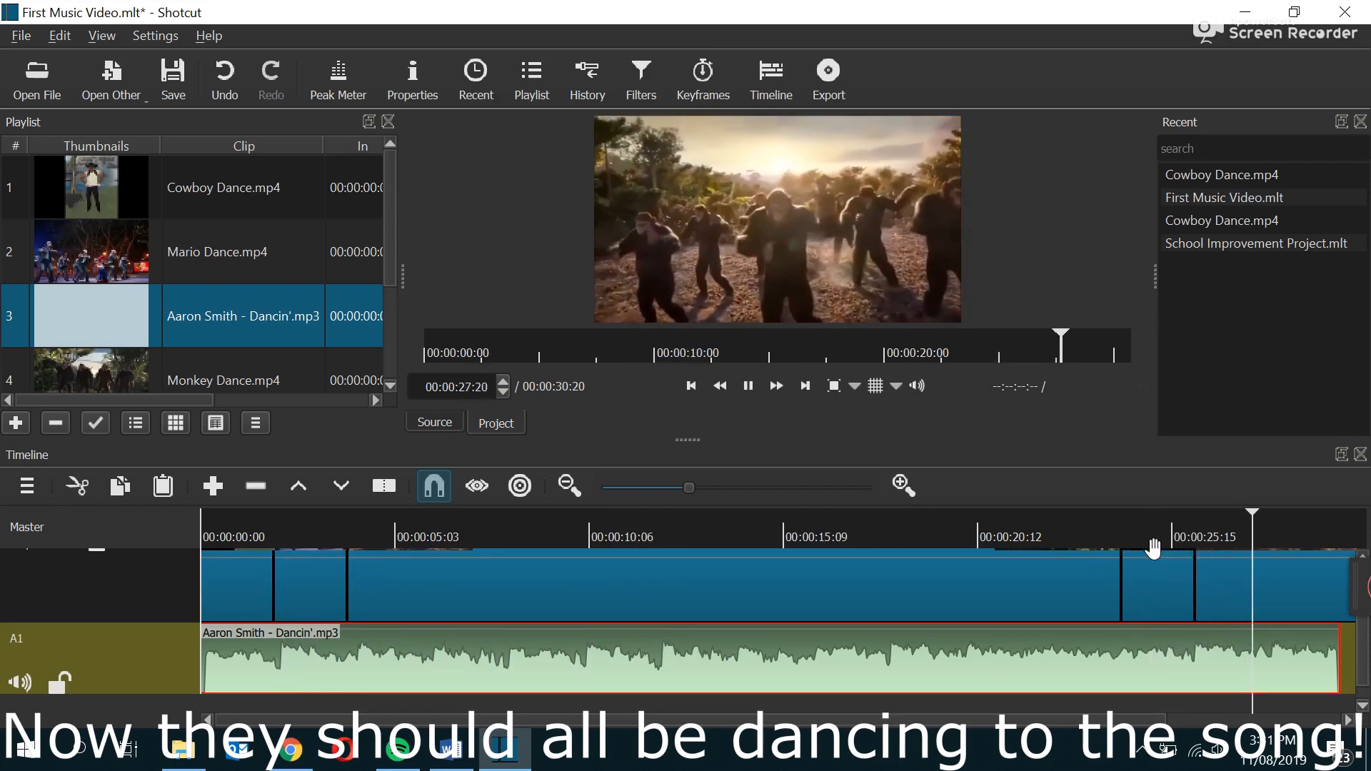
key(space)
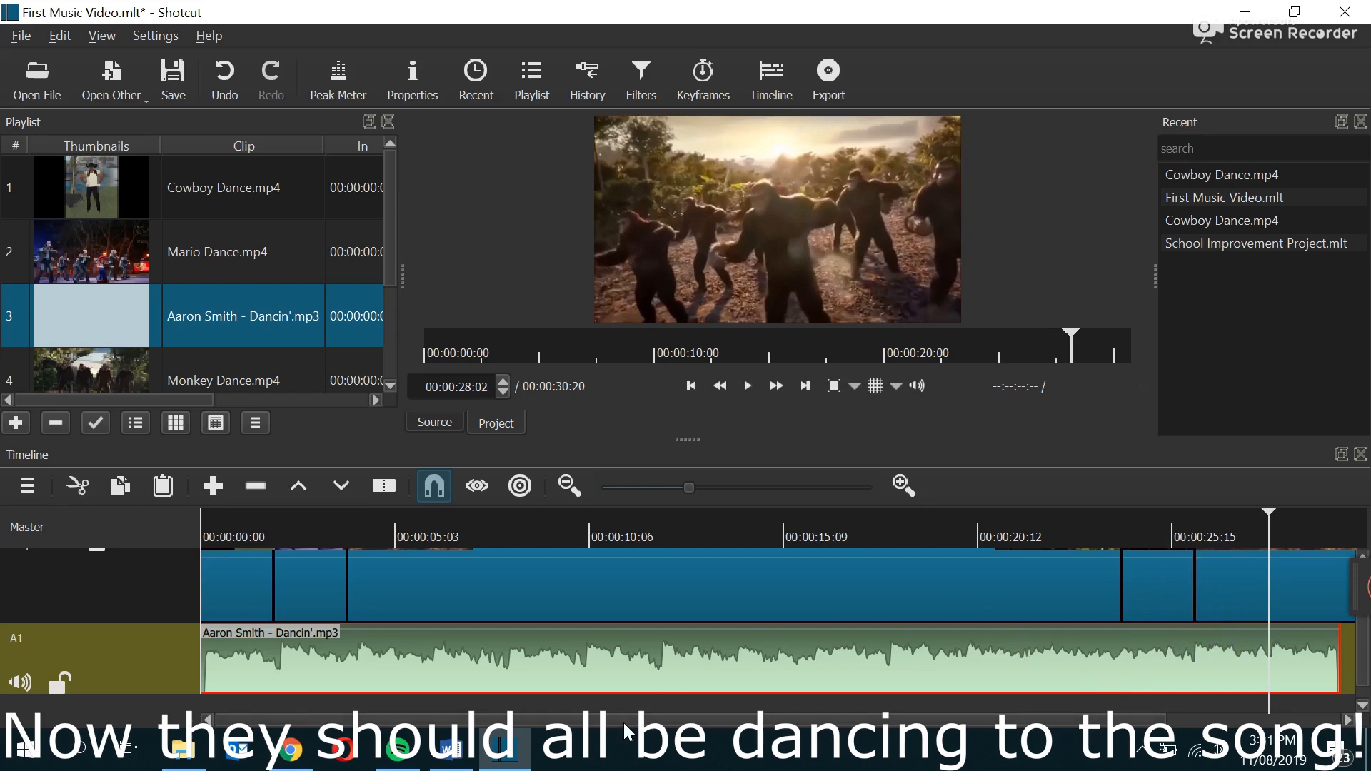
drag(606, 725, 829, 730)
drag(965, 743, 439, 715)
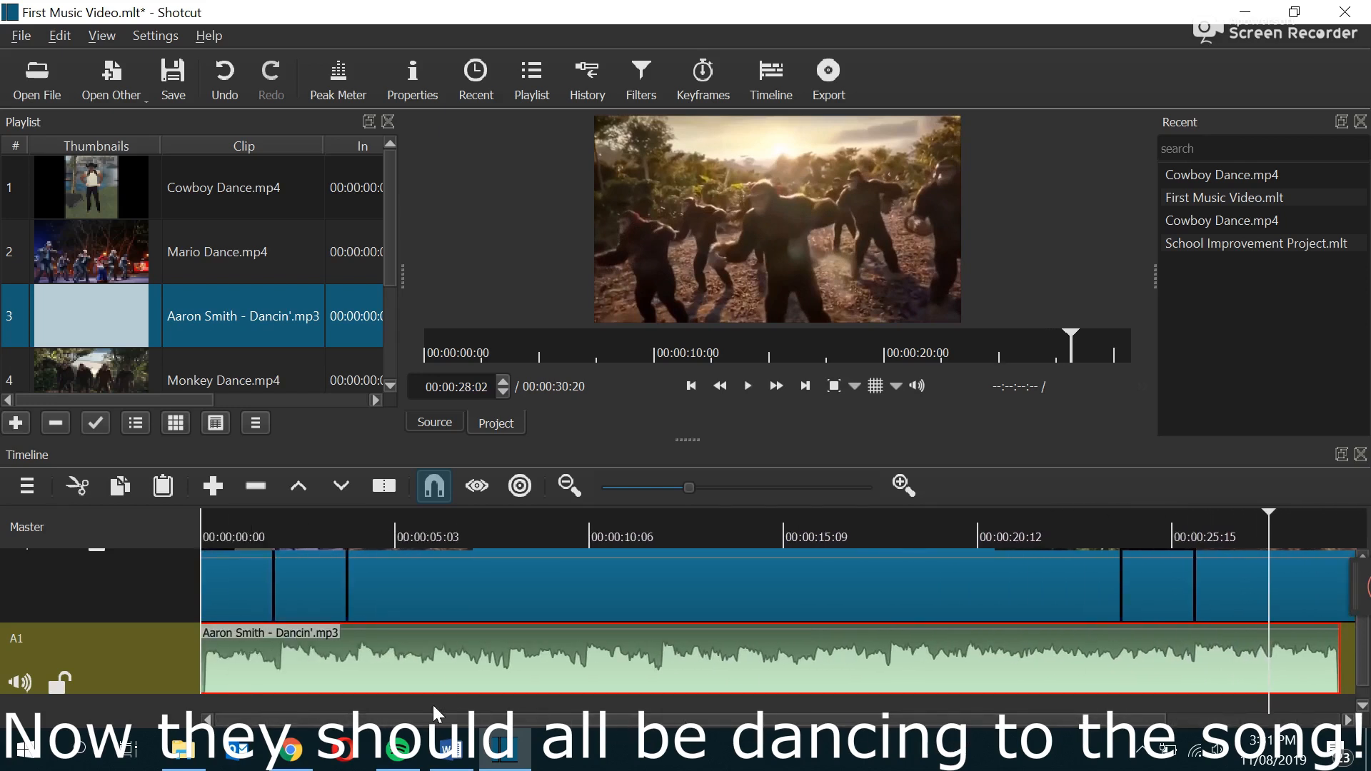
- Return the playhead to the start of the timeline and show the Filters view
click(205, 537)
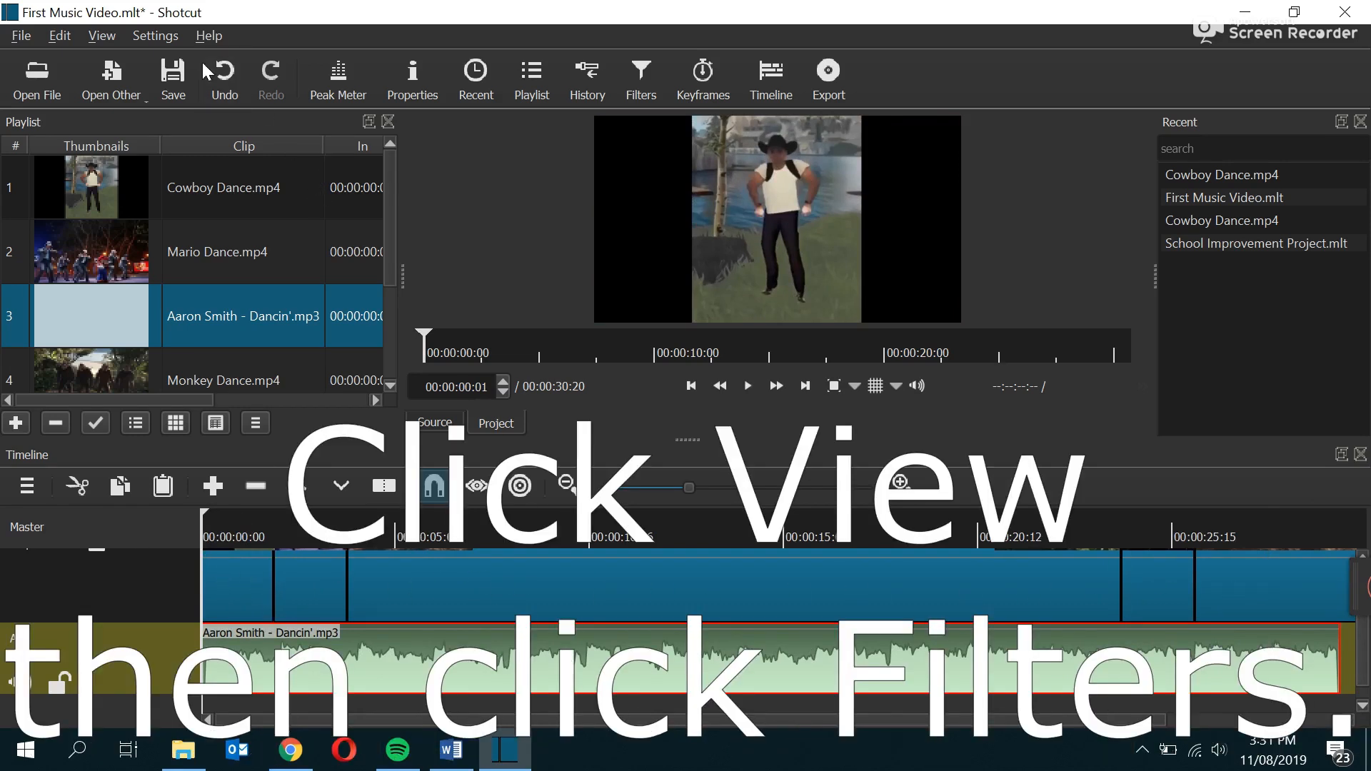
click(103, 39)
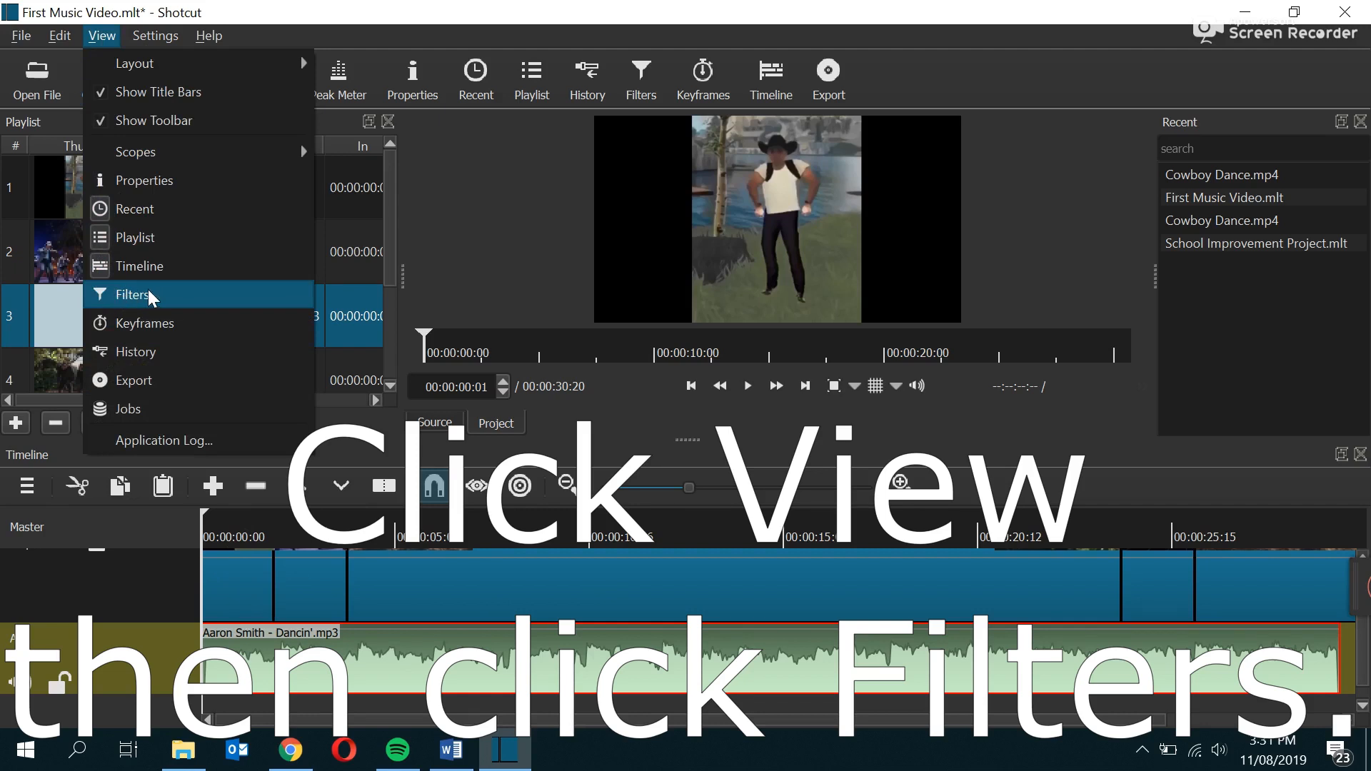
click(97, 35)
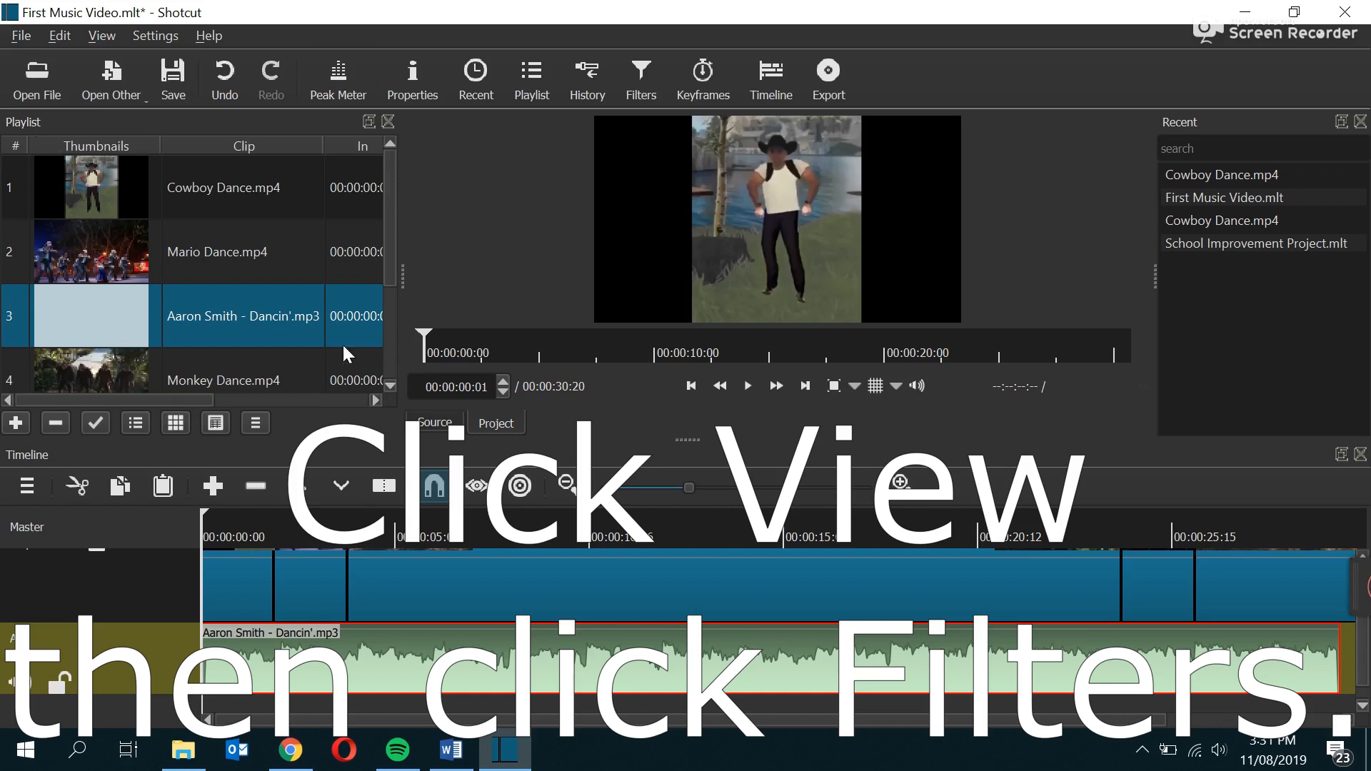
click(101, 35)
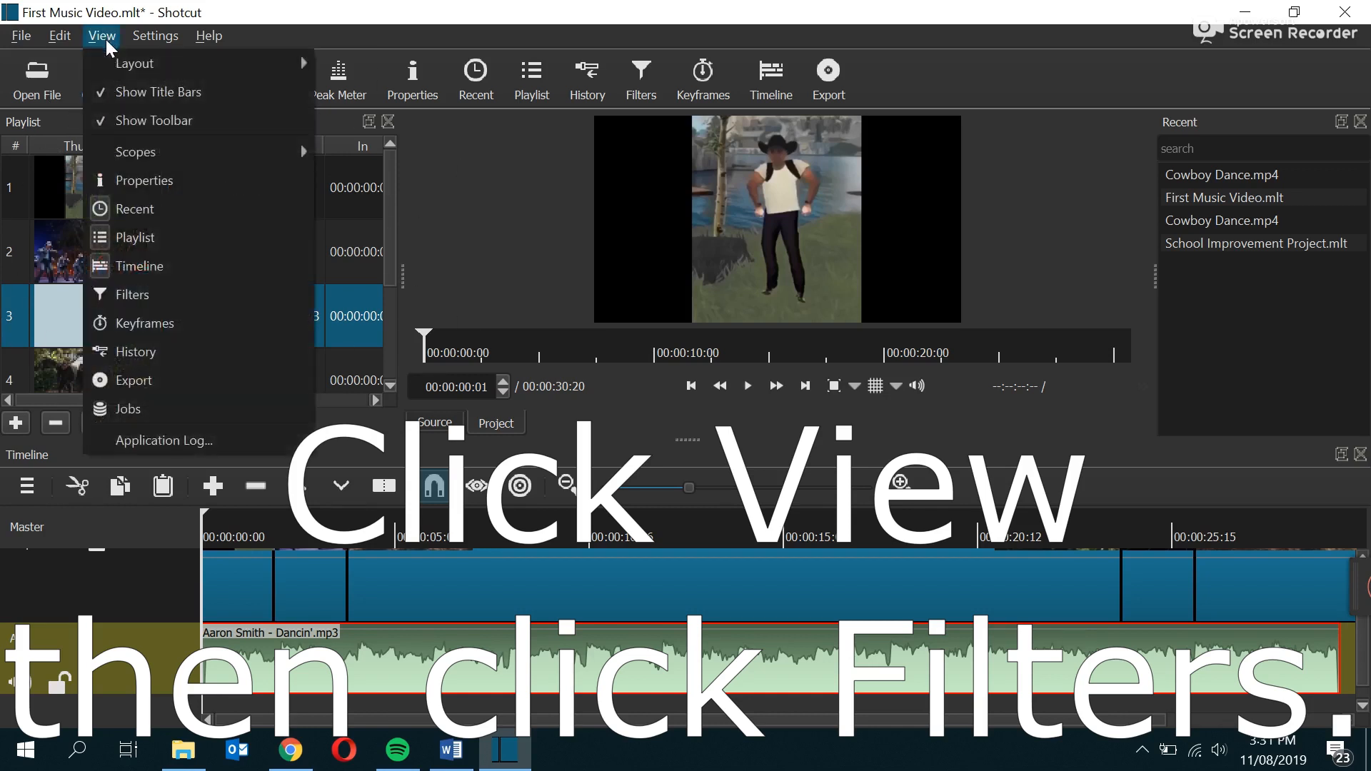
click(132, 294)
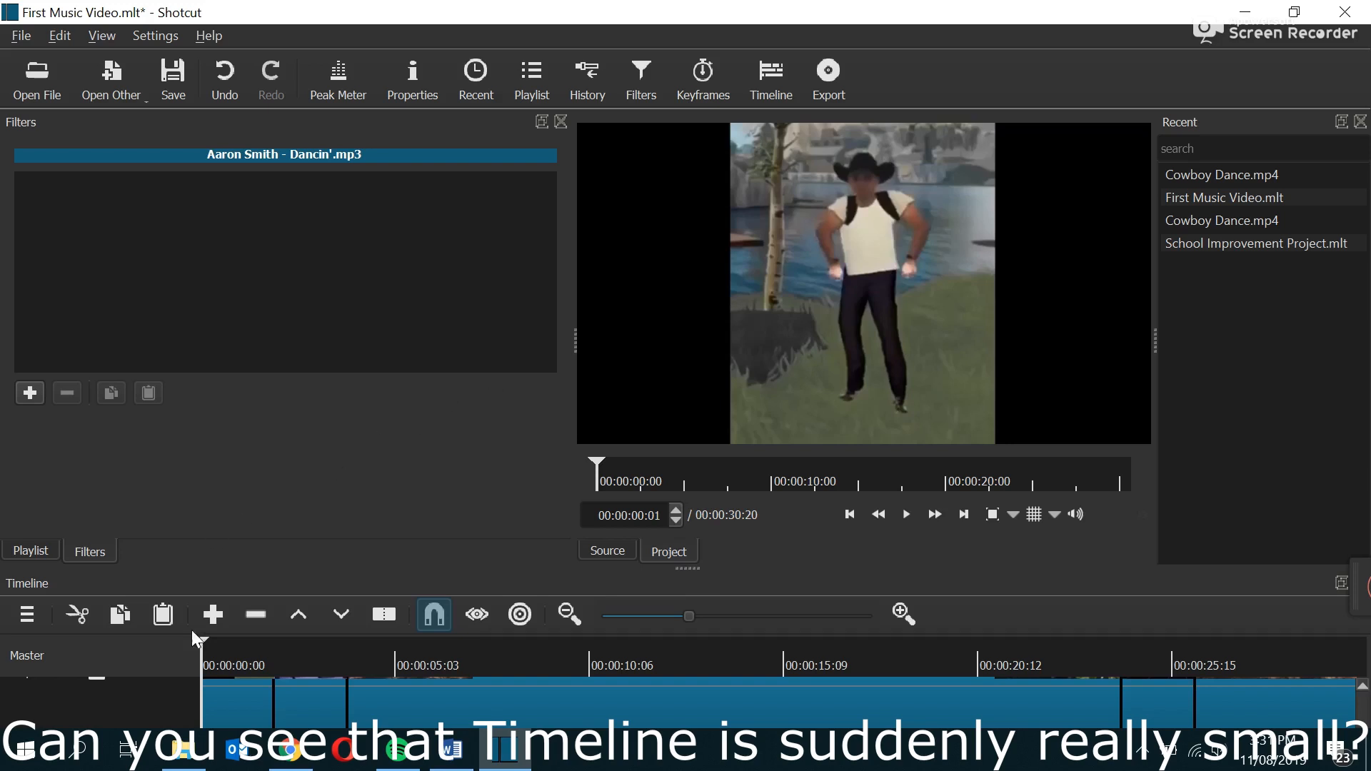
- Add the Fade In Video filter to the Cowboy Dance clip on track V1 and play the opening to check it
click(1362, 704)
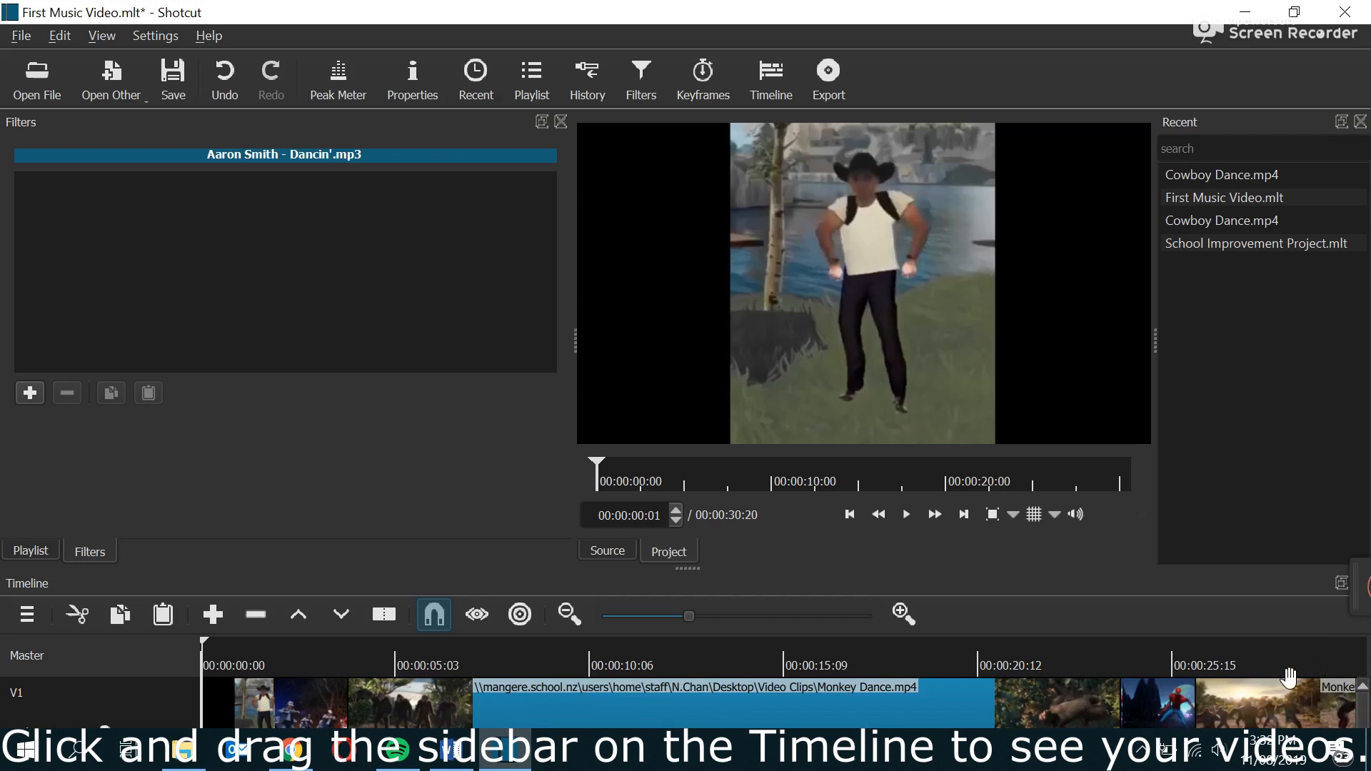
mouse_move(1362, 704)
mouse_down()
mouse_move(1362, 748)
mouse_move(1347, 688)
mouse_move(1363, 750)
mouse_move(1363, 707)
mouse_up()
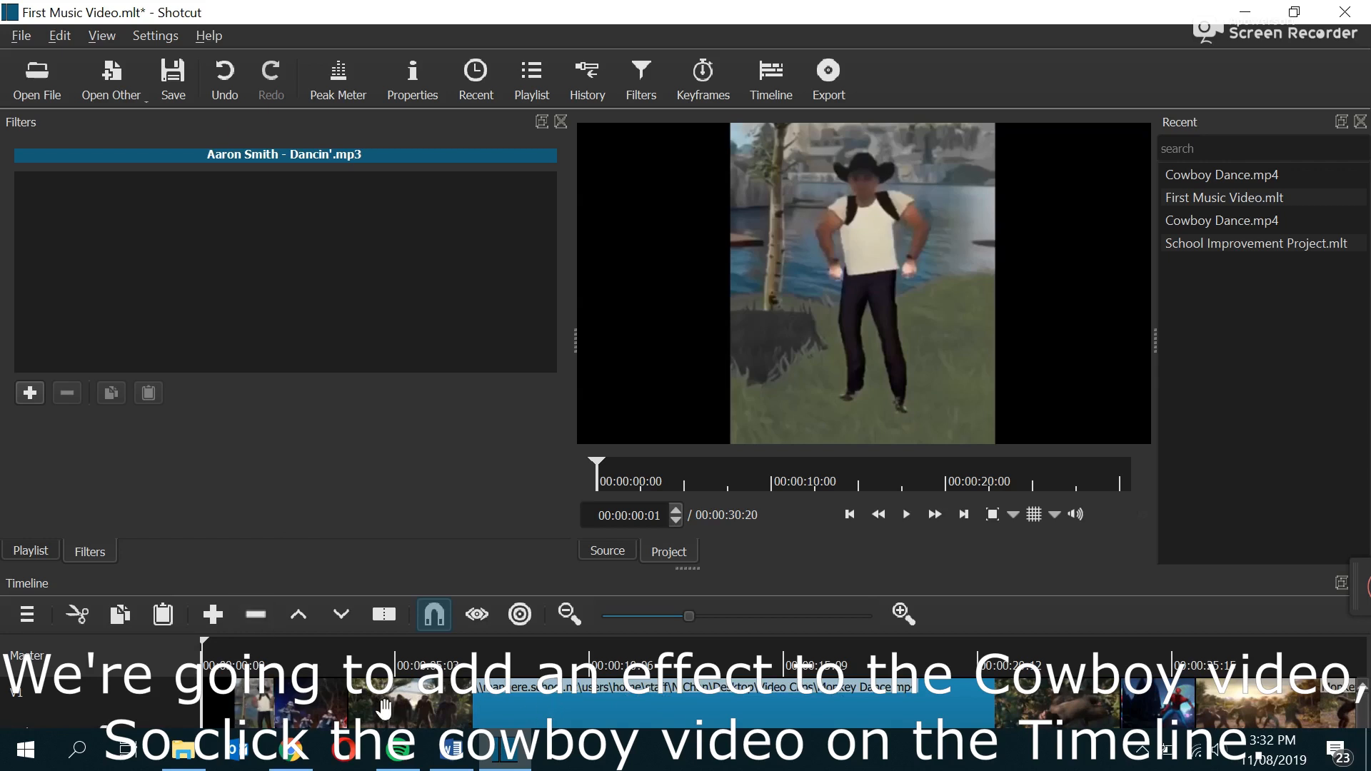
click(235, 714)
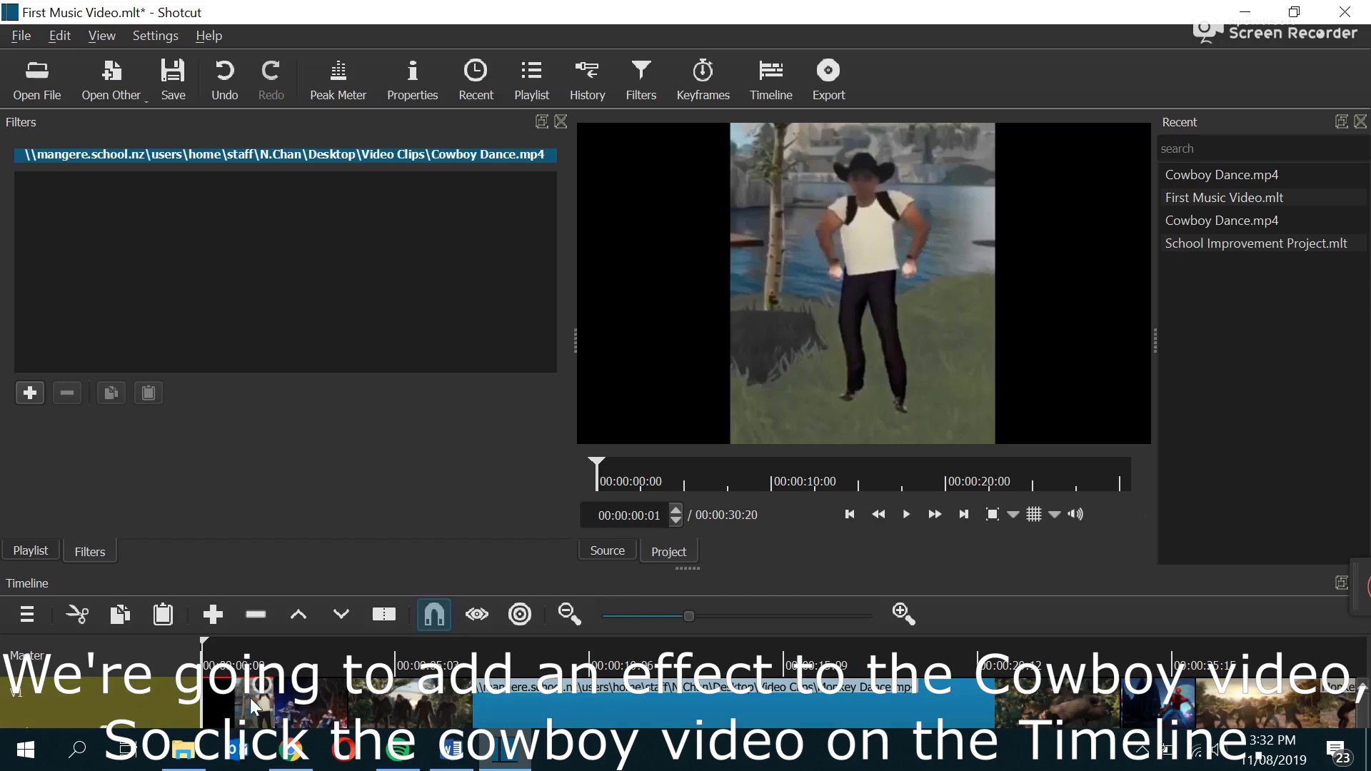
click(29, 395)
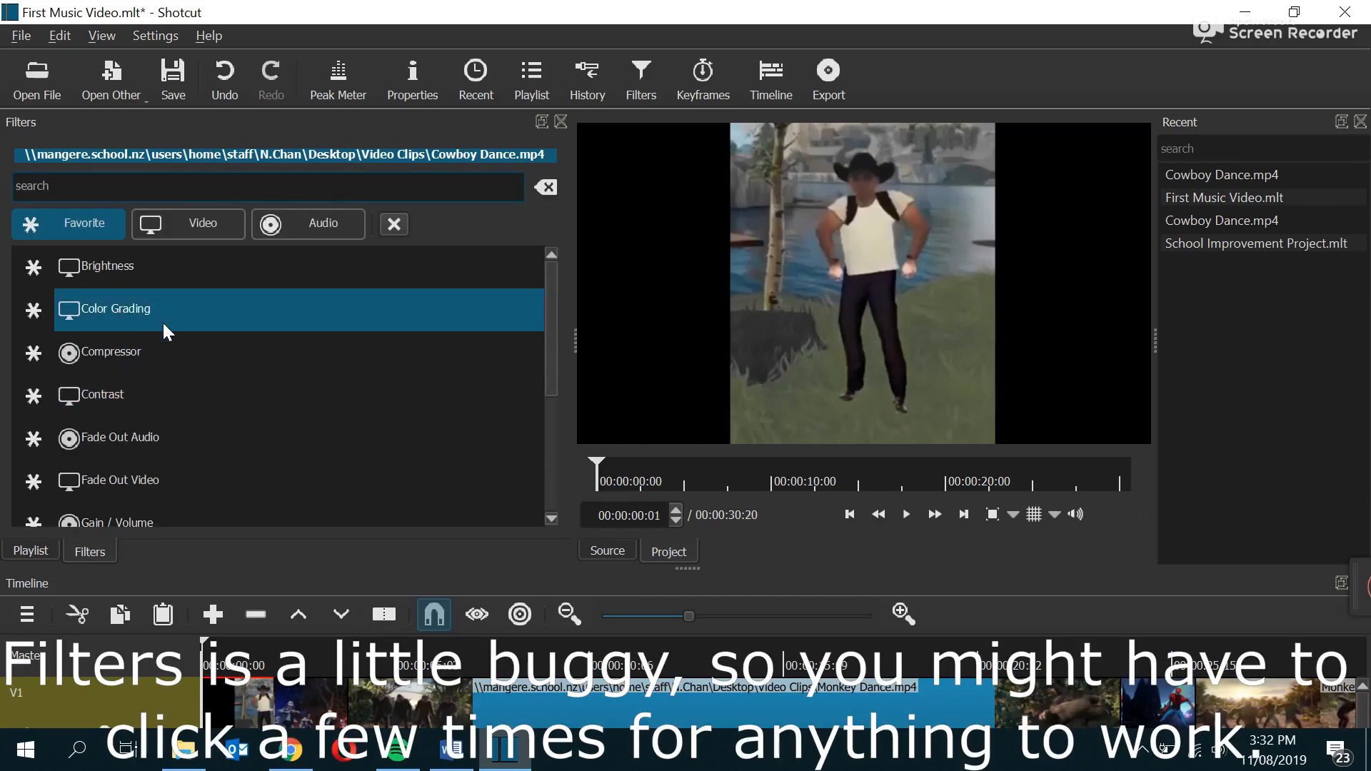
click(180, 234)
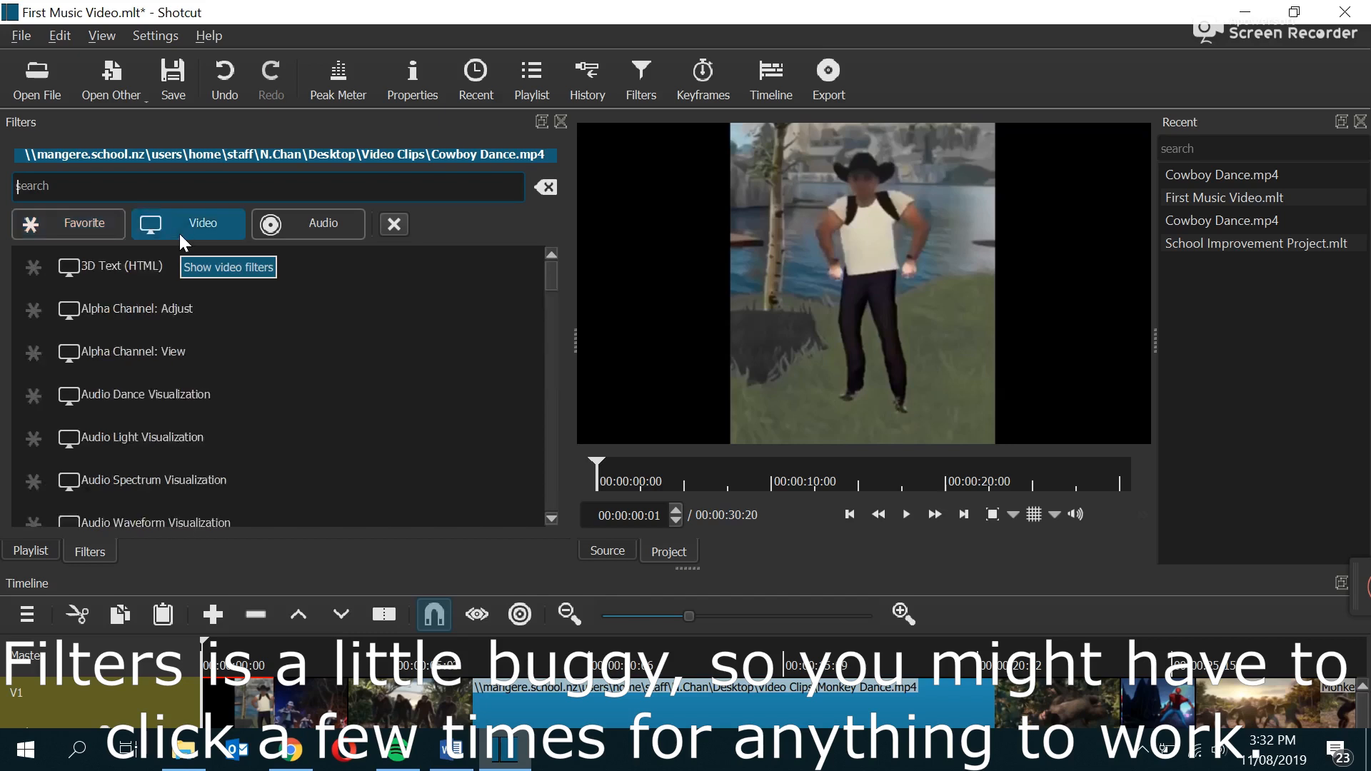
click(83, 223)
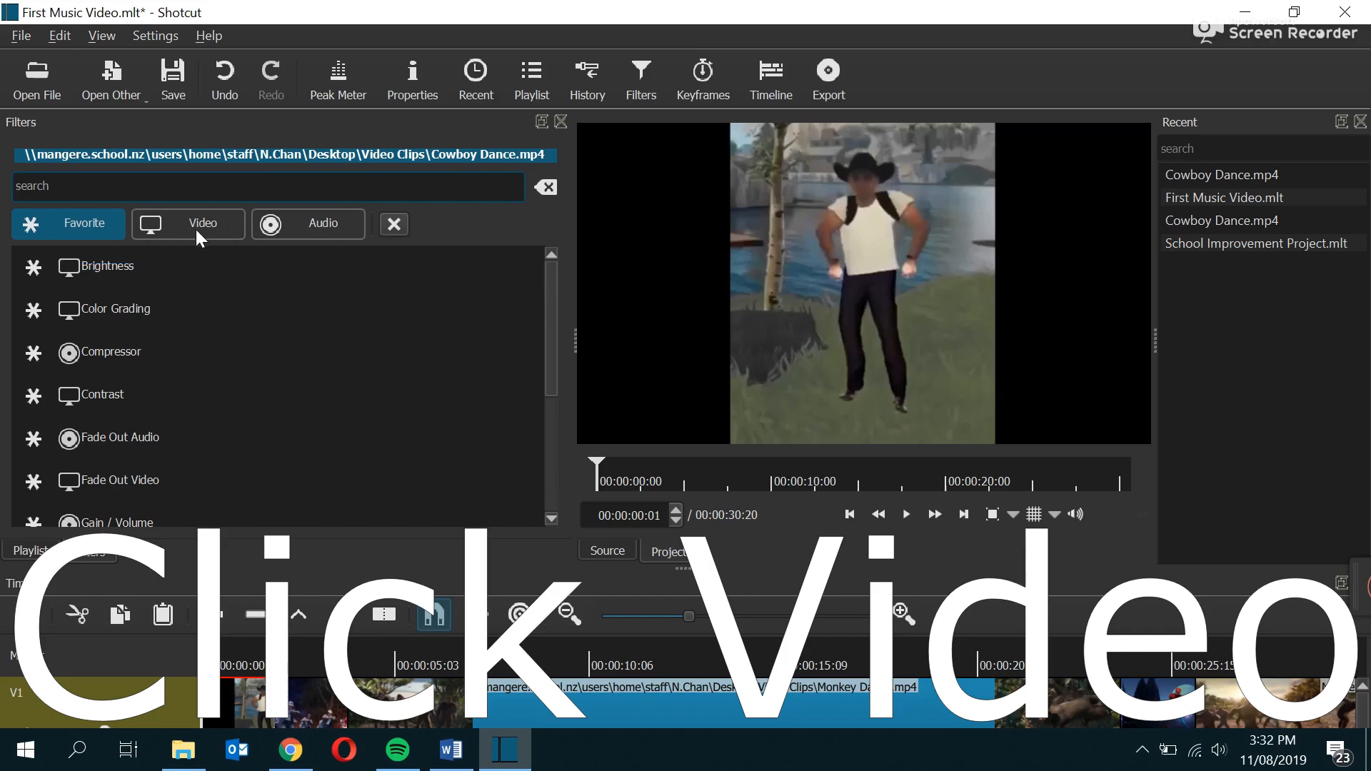
click(177, 224)
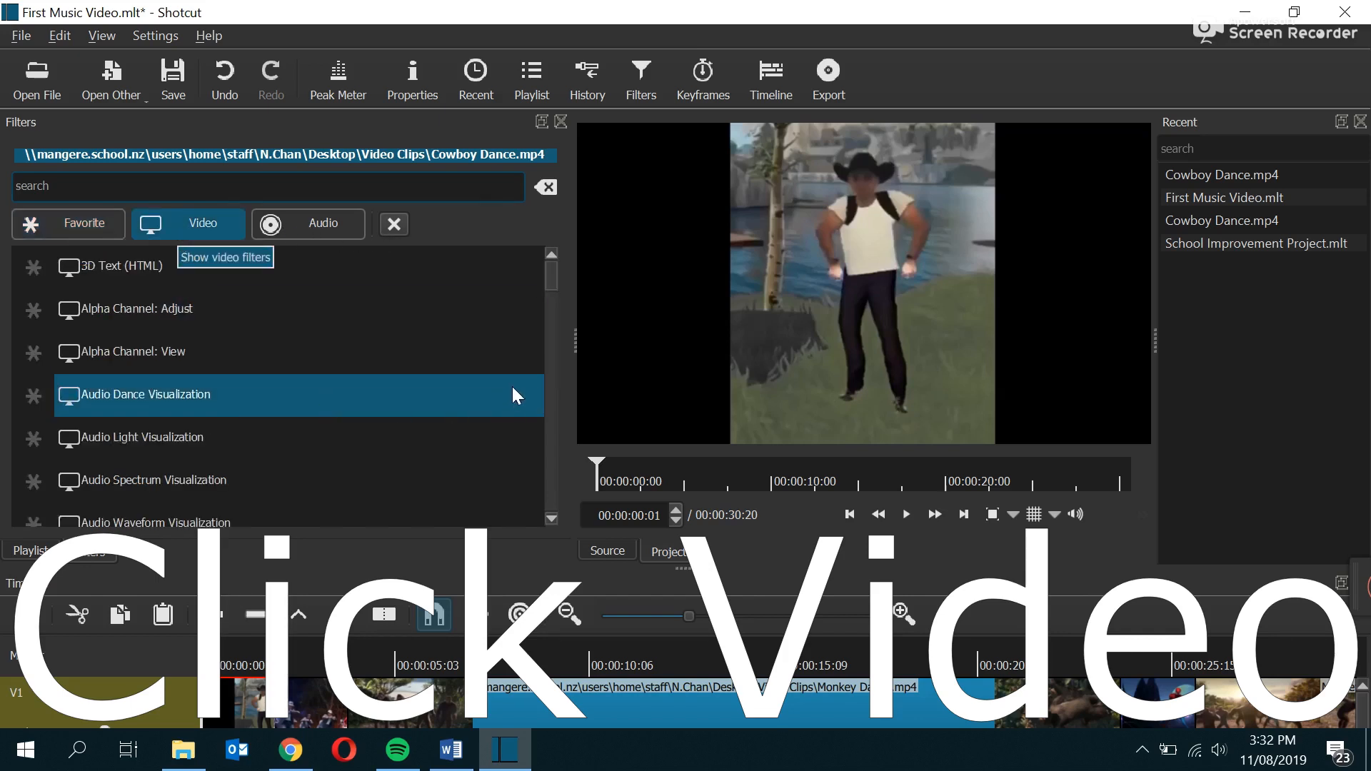
drag(547, 267, 541, 319)
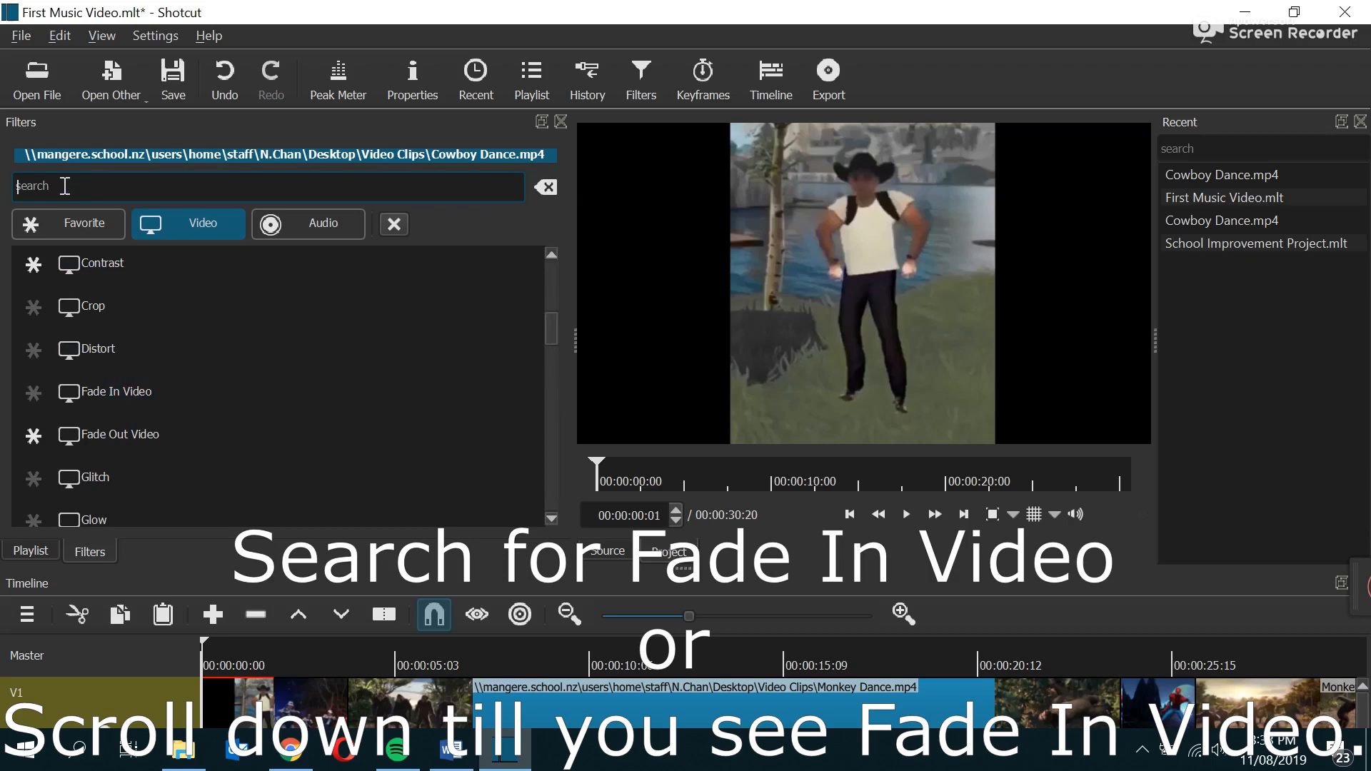
text(Fade In)
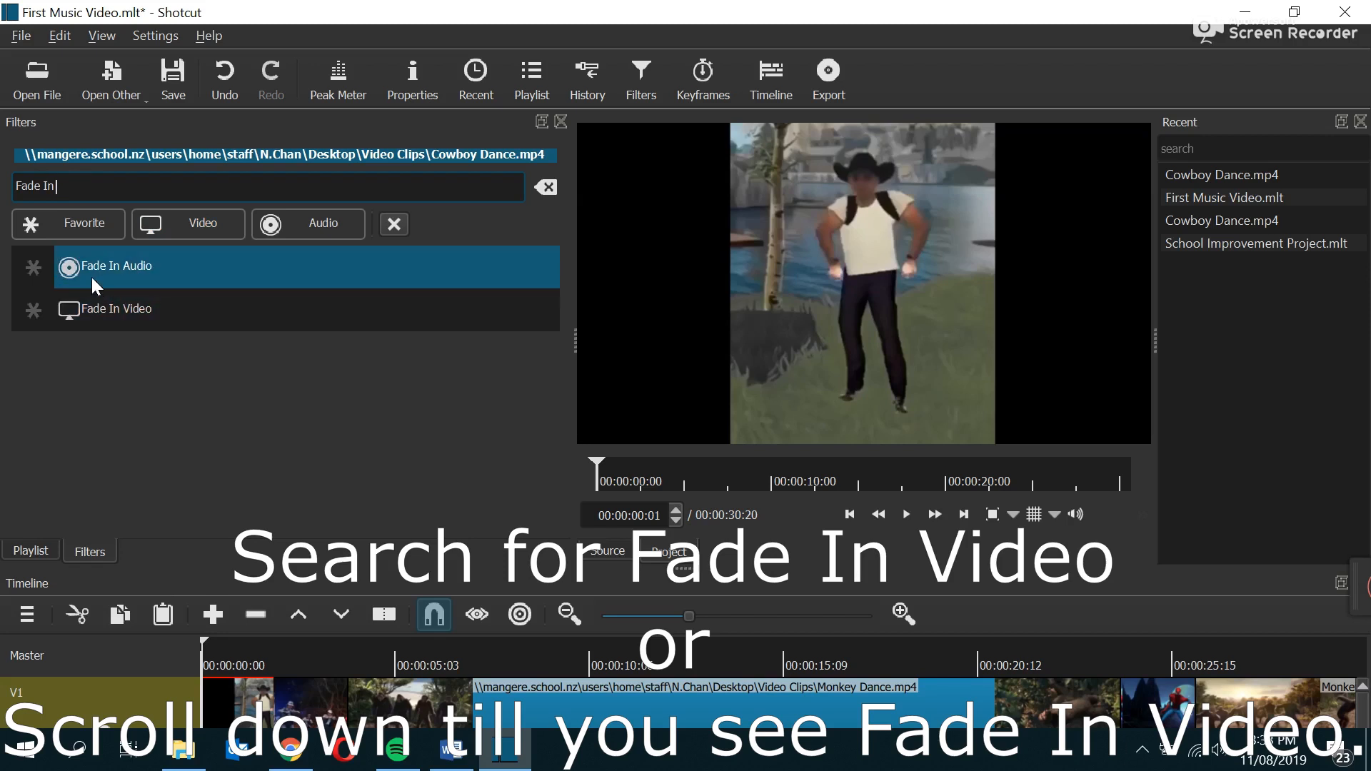
click(107, 315)
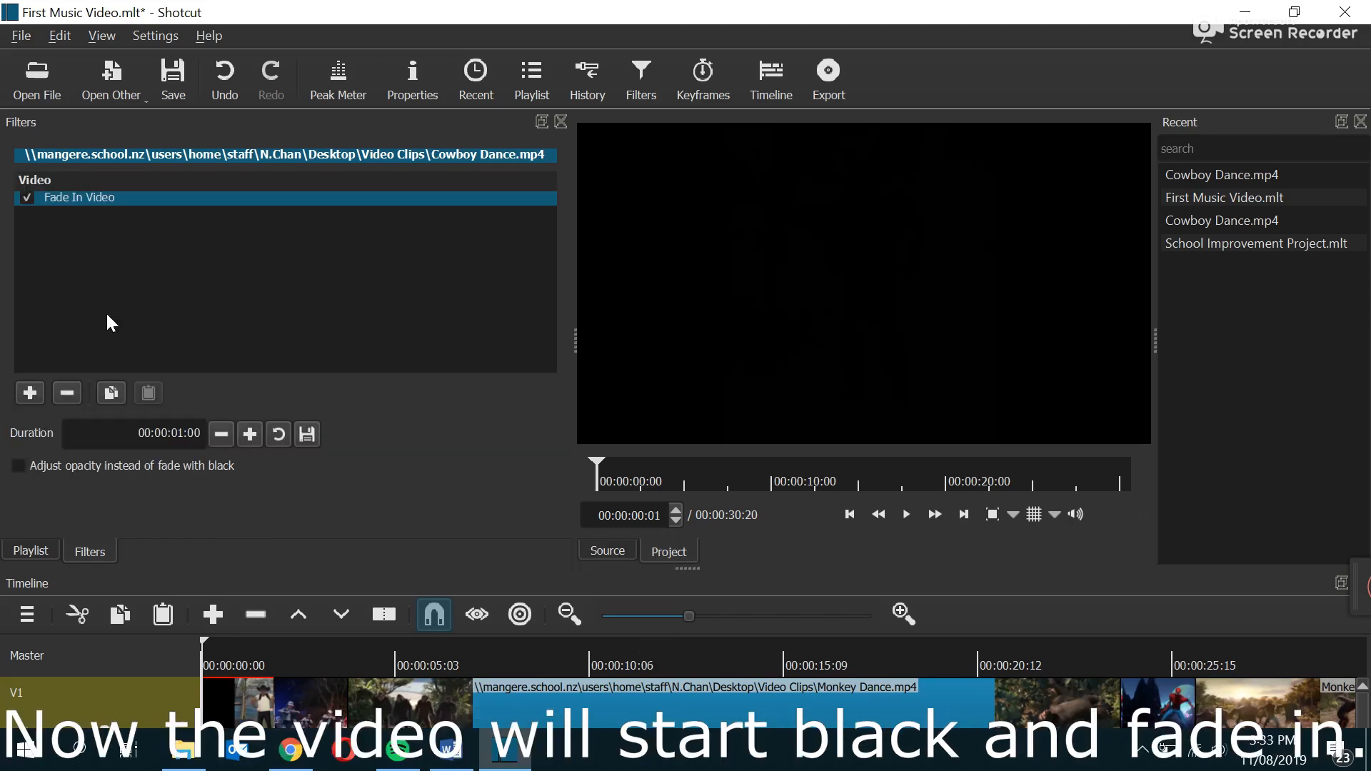
drag(199, 666, 180, 640)
key(space)
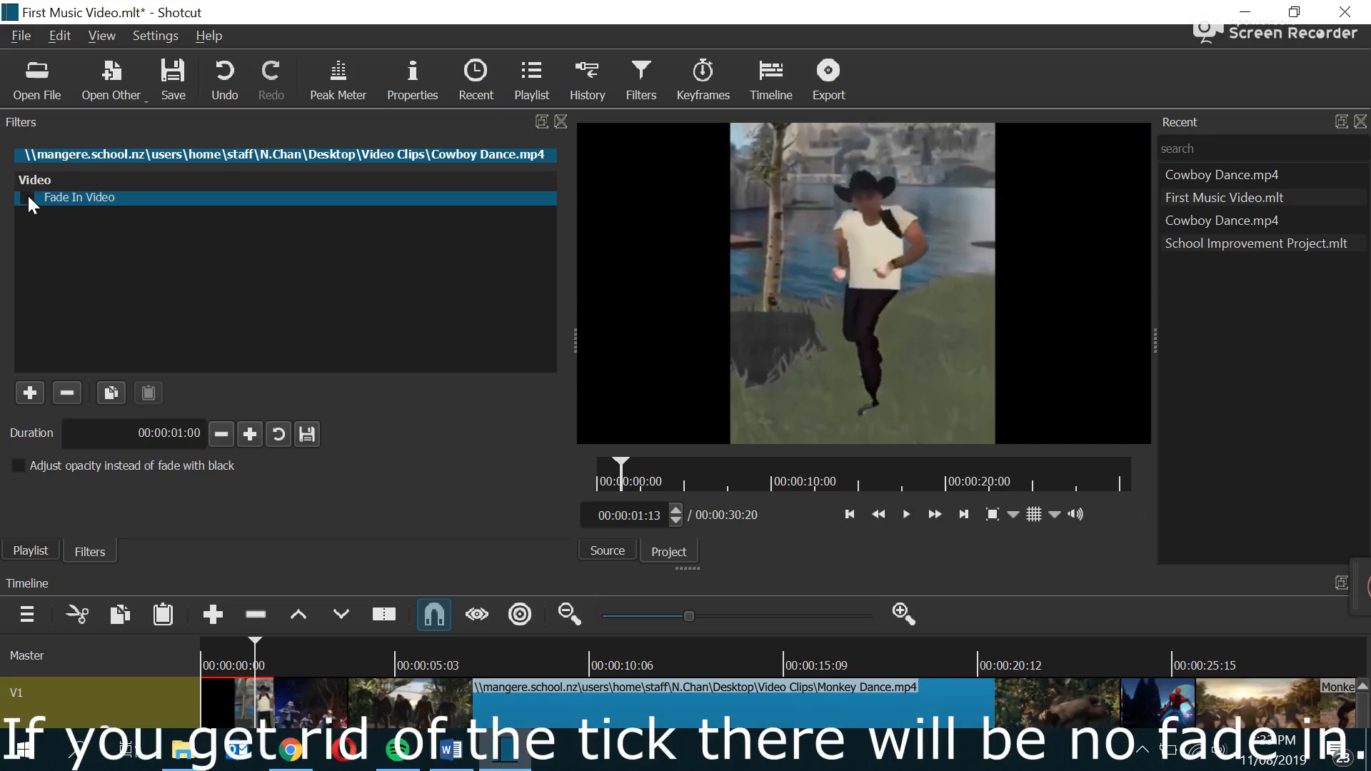
- Turn off the Fade In Video filter on the Cowboy Dance clip and play the opening without it
drag(239, 672, 147, 635)
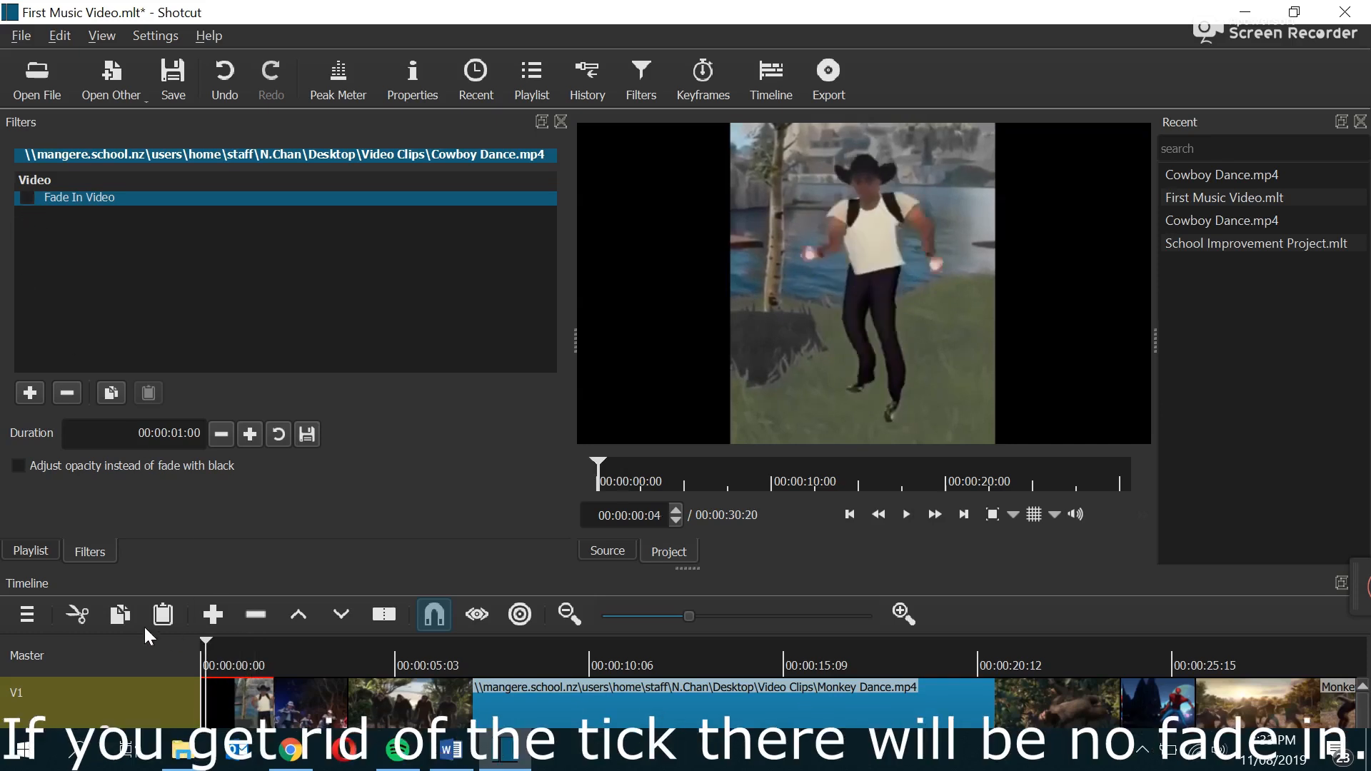
click(203, 639)
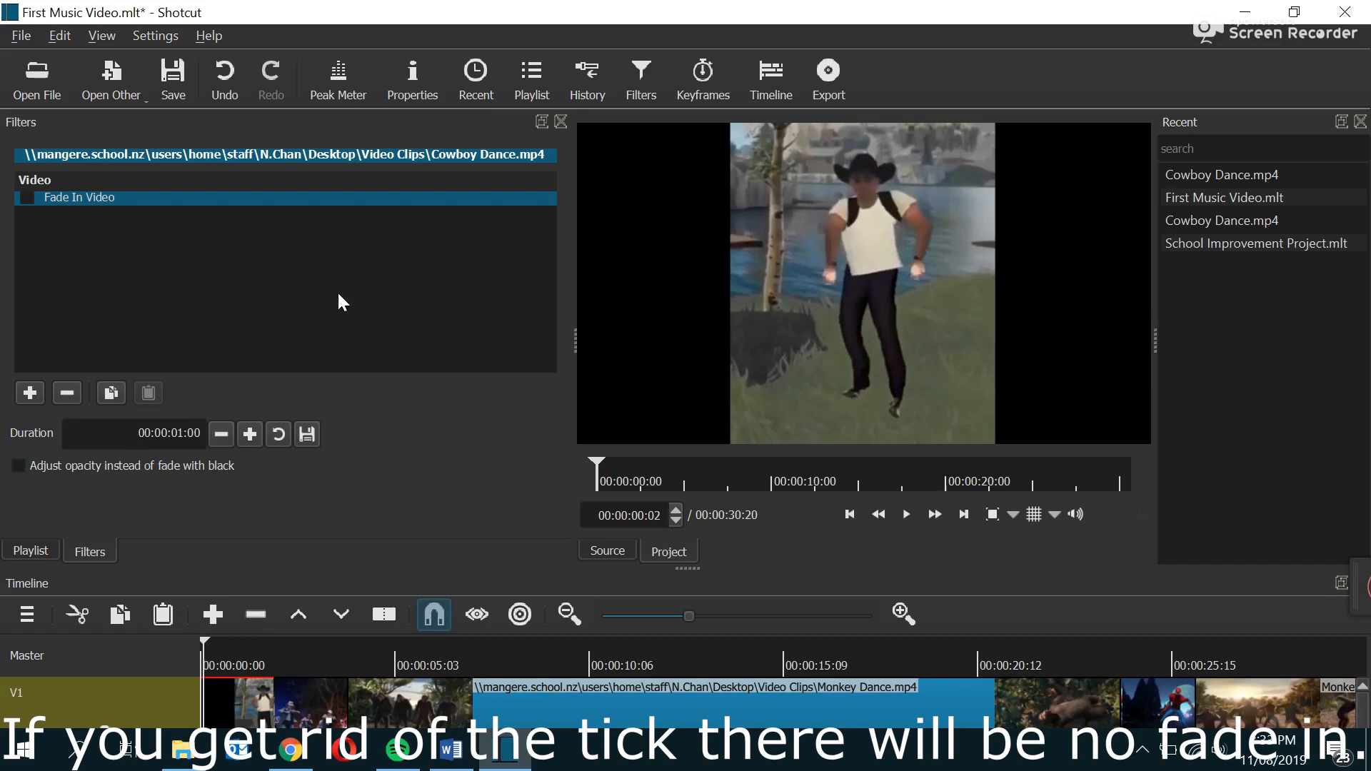
key(space)
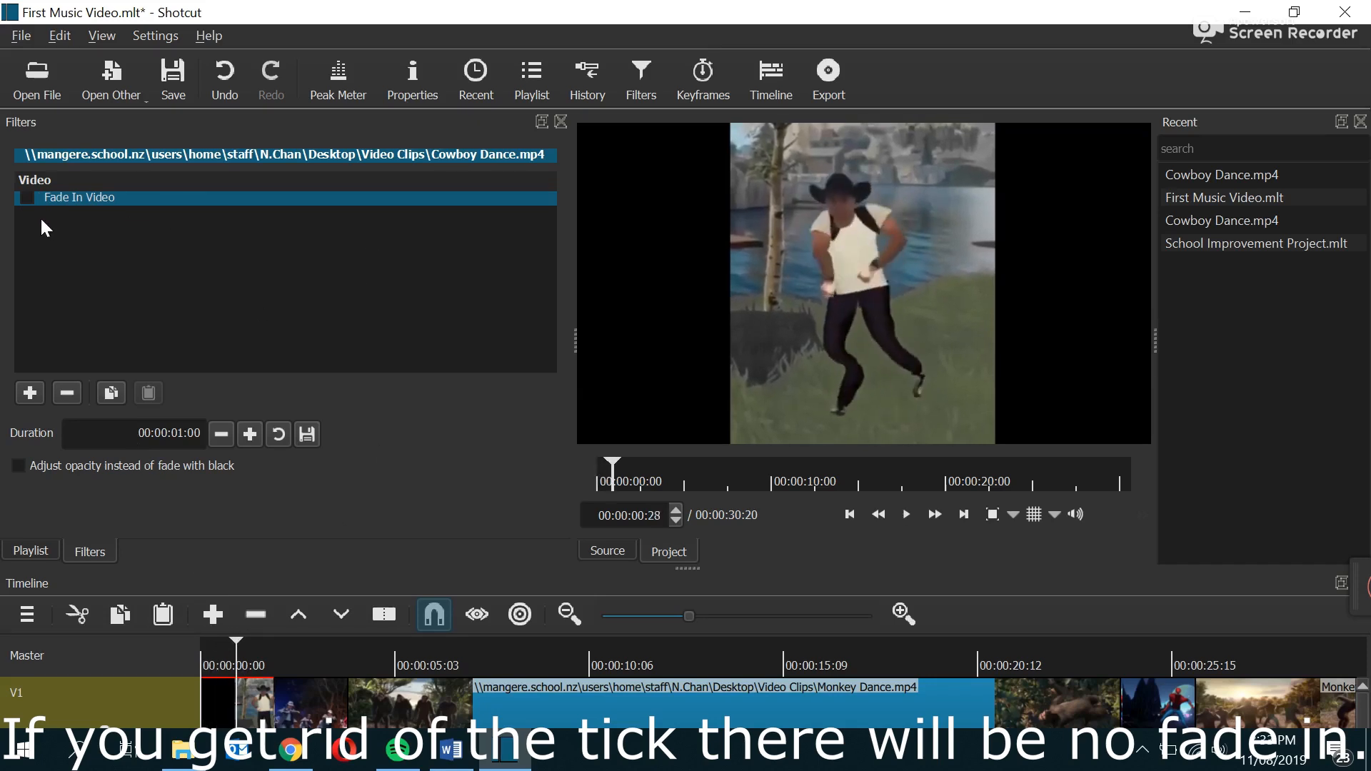
- Re-enable the Fade In Video filter on the Cowboy Dance clip and play the fade from the start
click(27, 197)
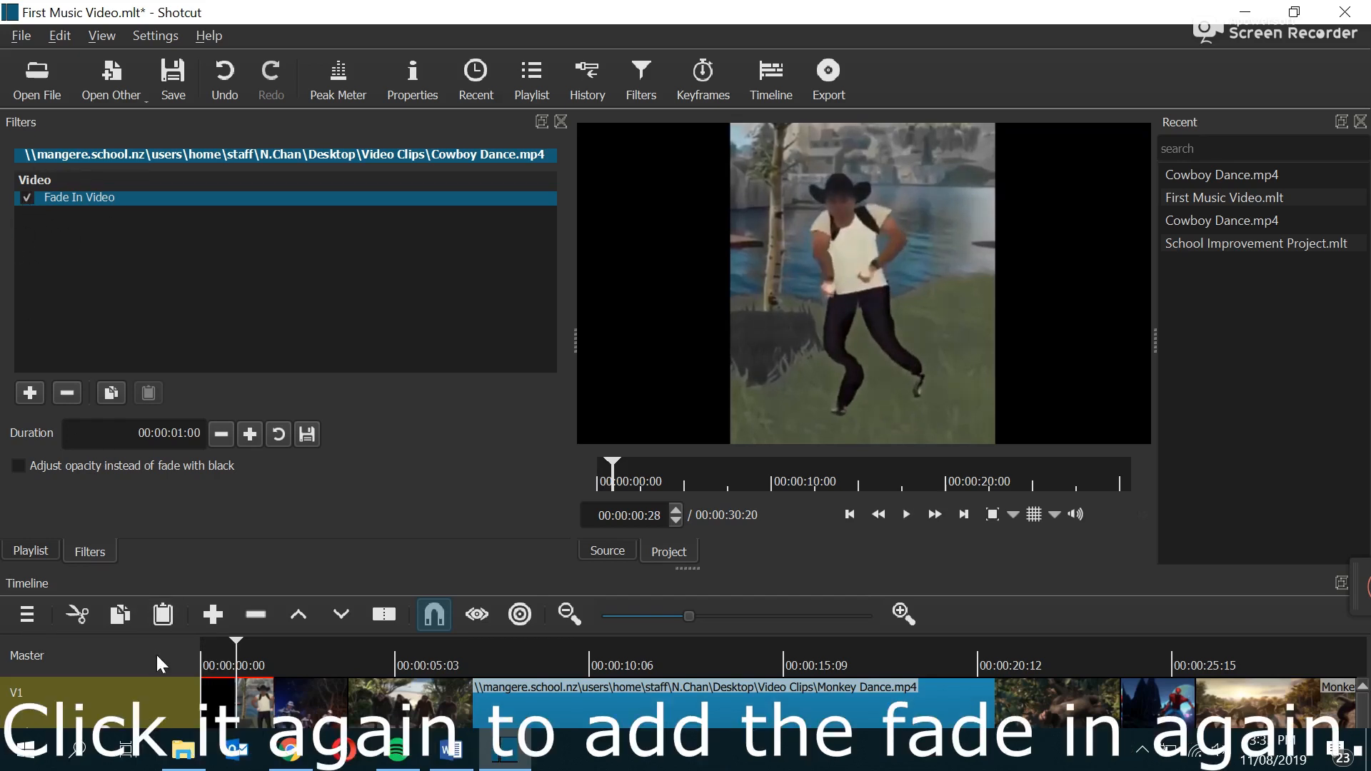
key(Home)
key(space)
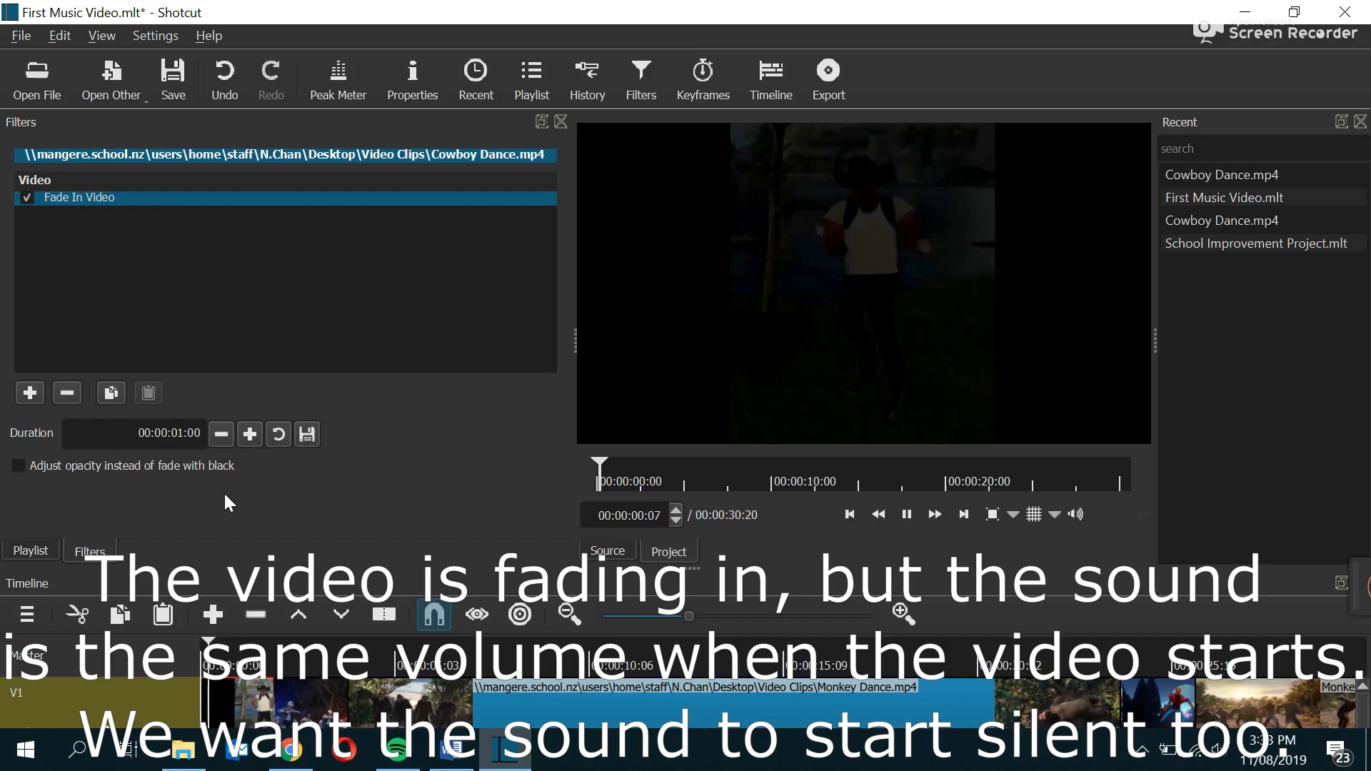
key(space)
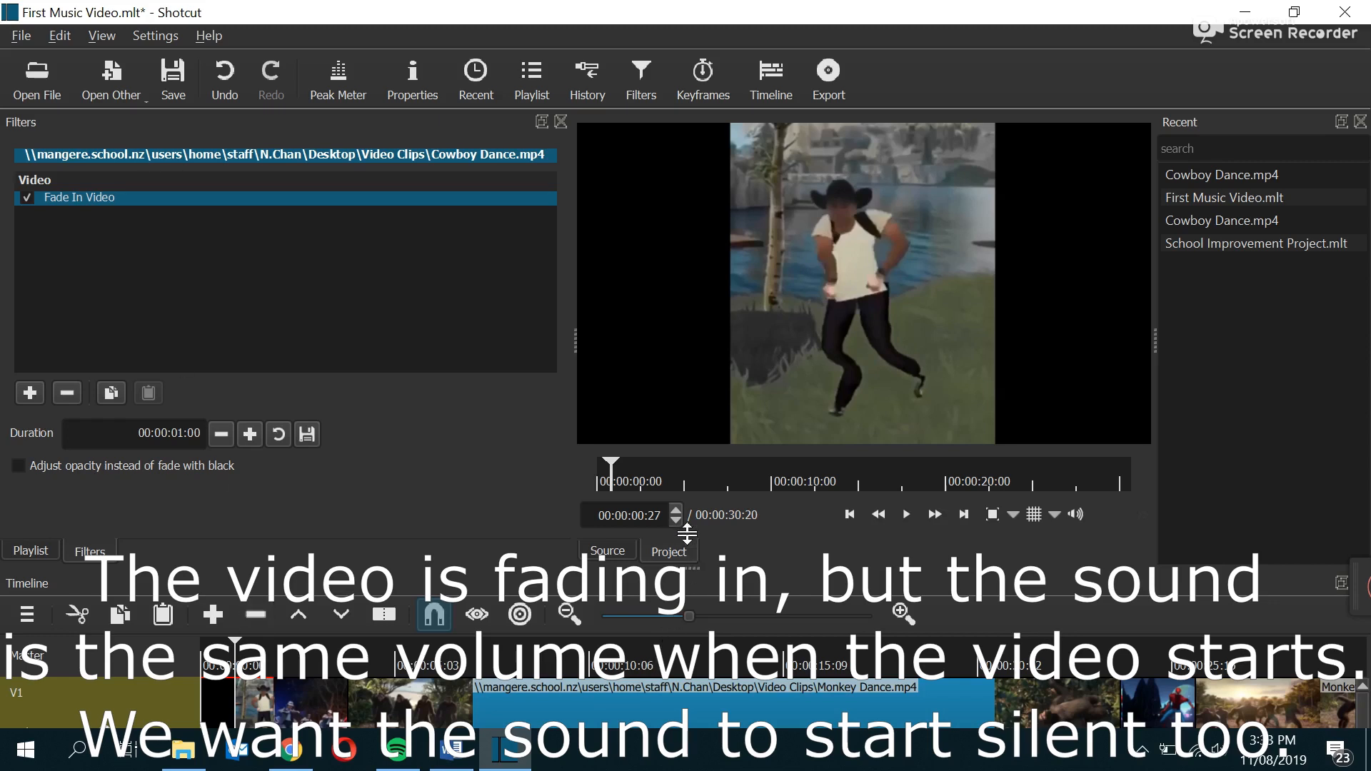
- Close the Filters view and enlarge the timeline until the song's audio track shows
drag(1360, 707, 1363, 728)
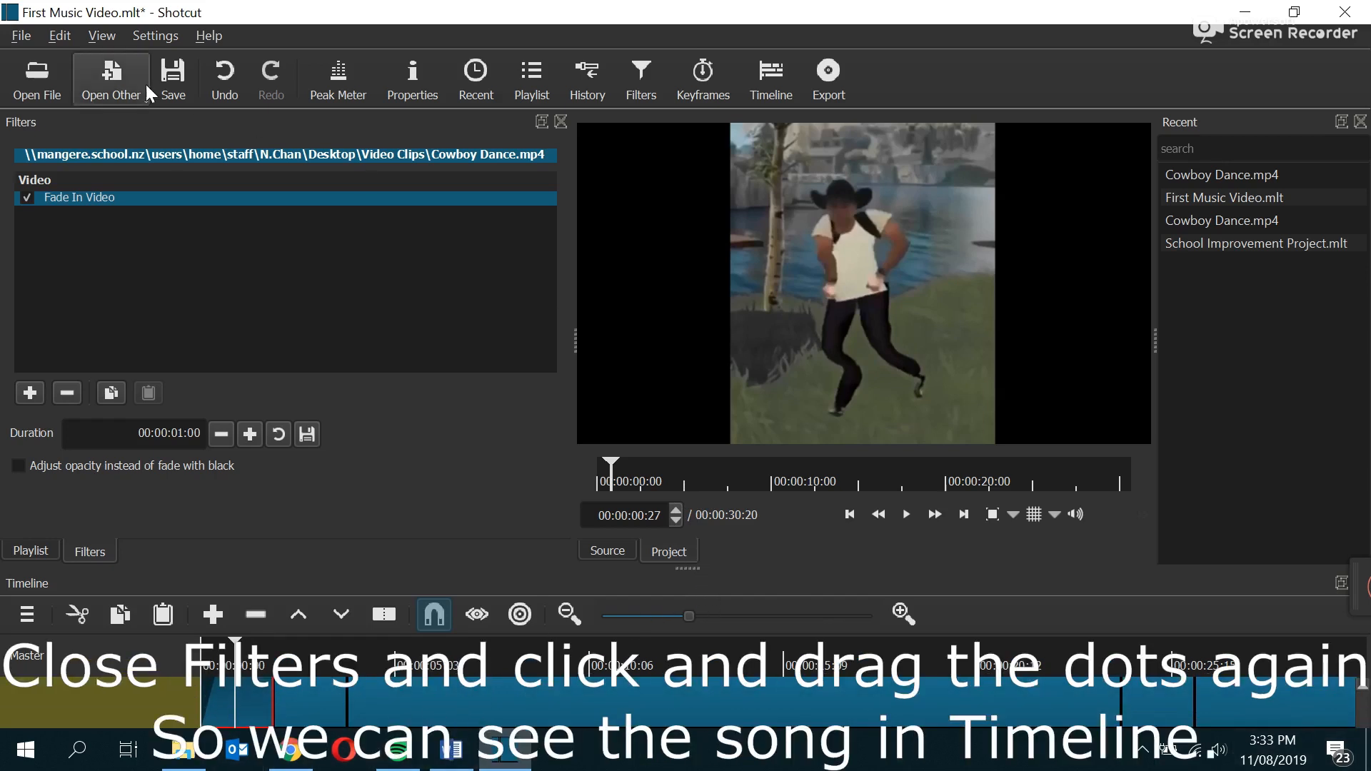
click(563, 123)
drag(694, 570, 666, 357)
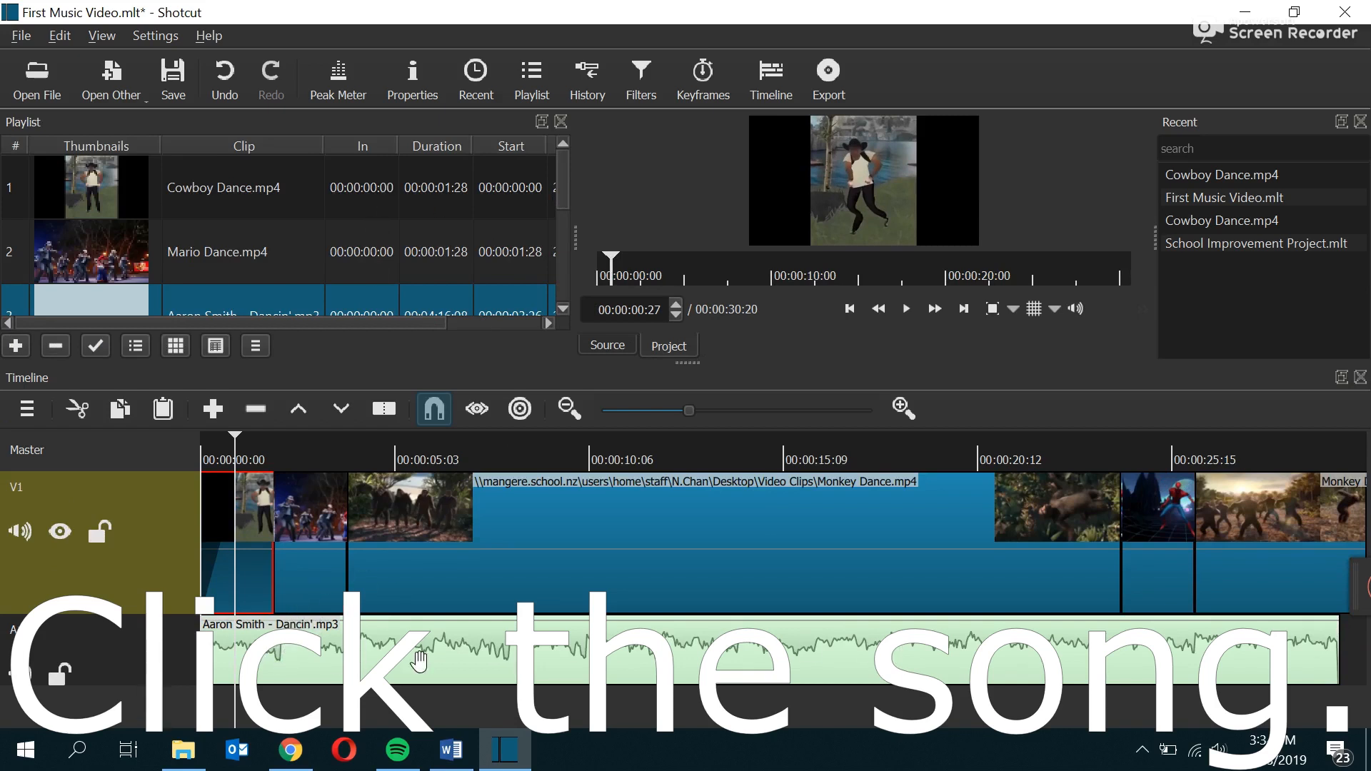
- Add the Fade In Audio filter to the Dancin' song on track A1
click(481, 662)
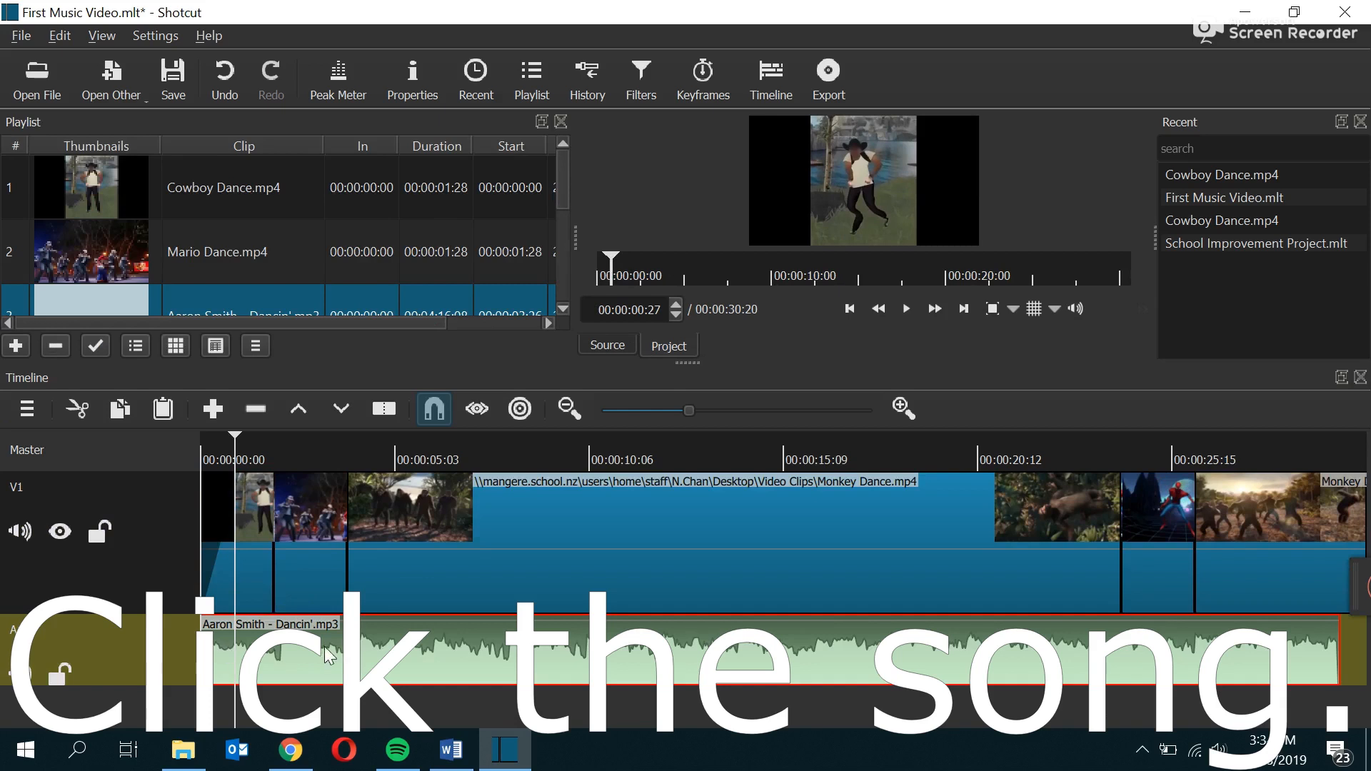
click(92, 34)
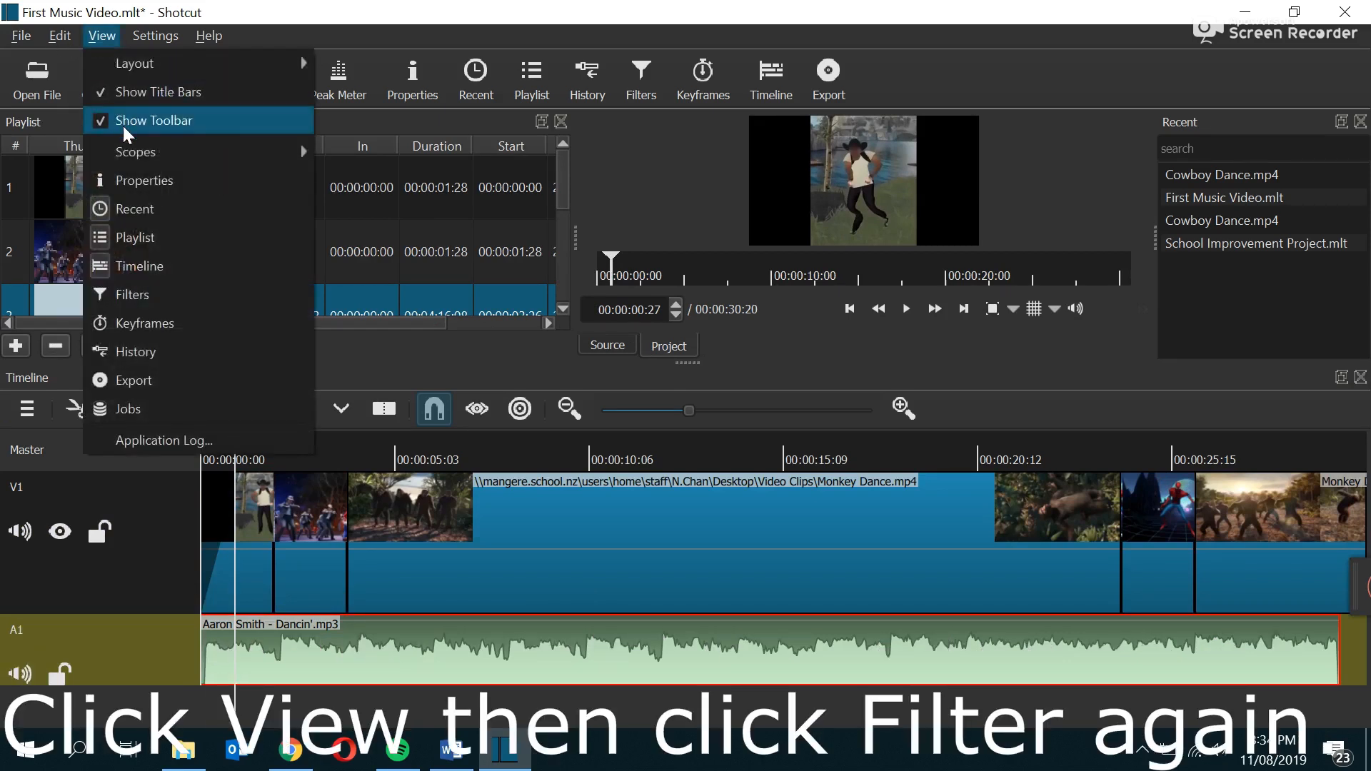
click(290, 284)
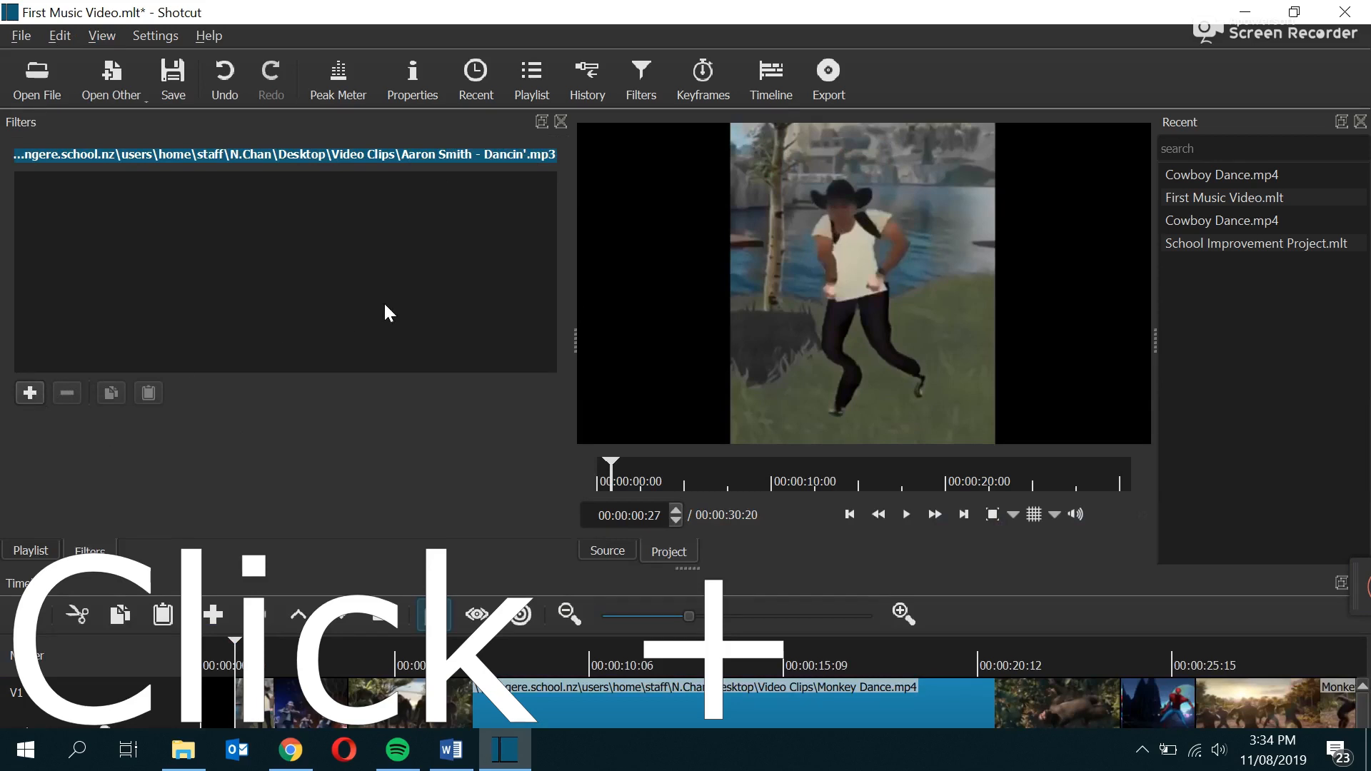
click(29, 392)
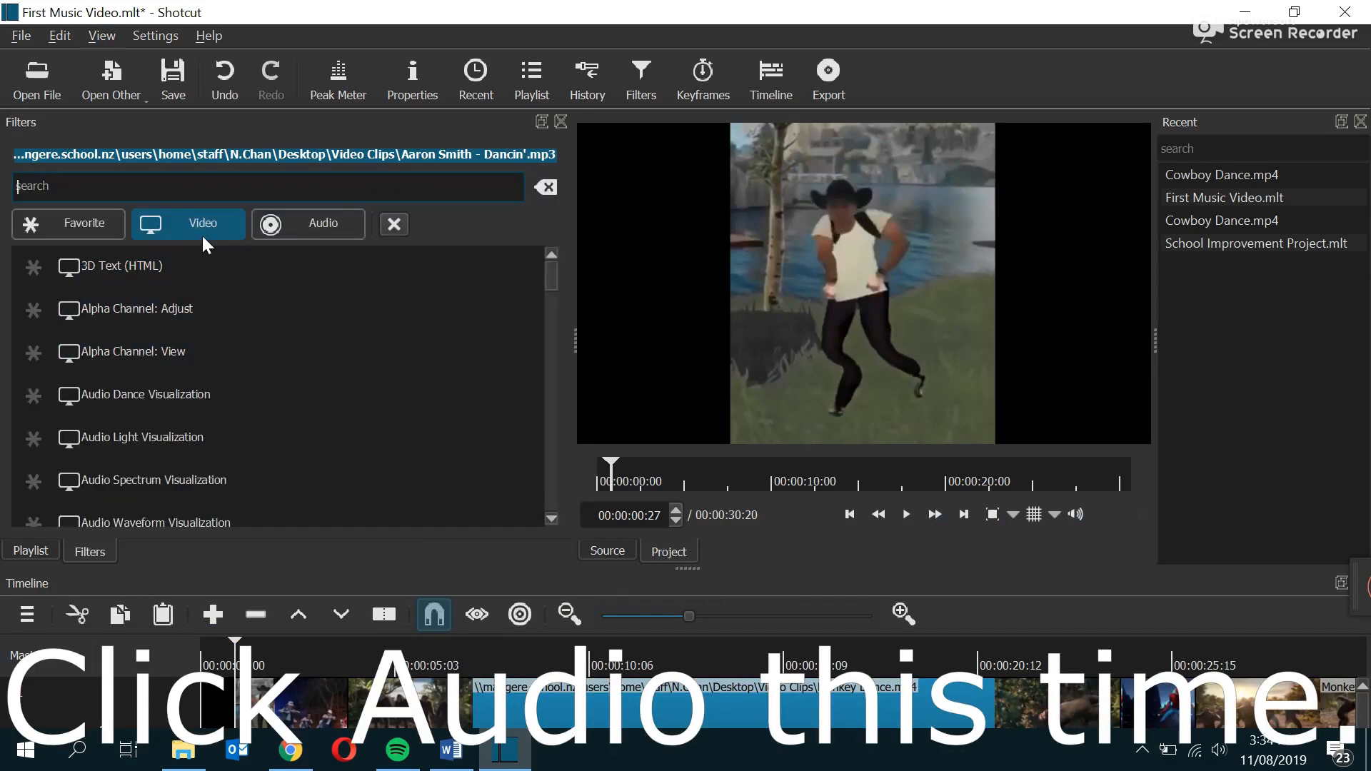
click(315, 230)
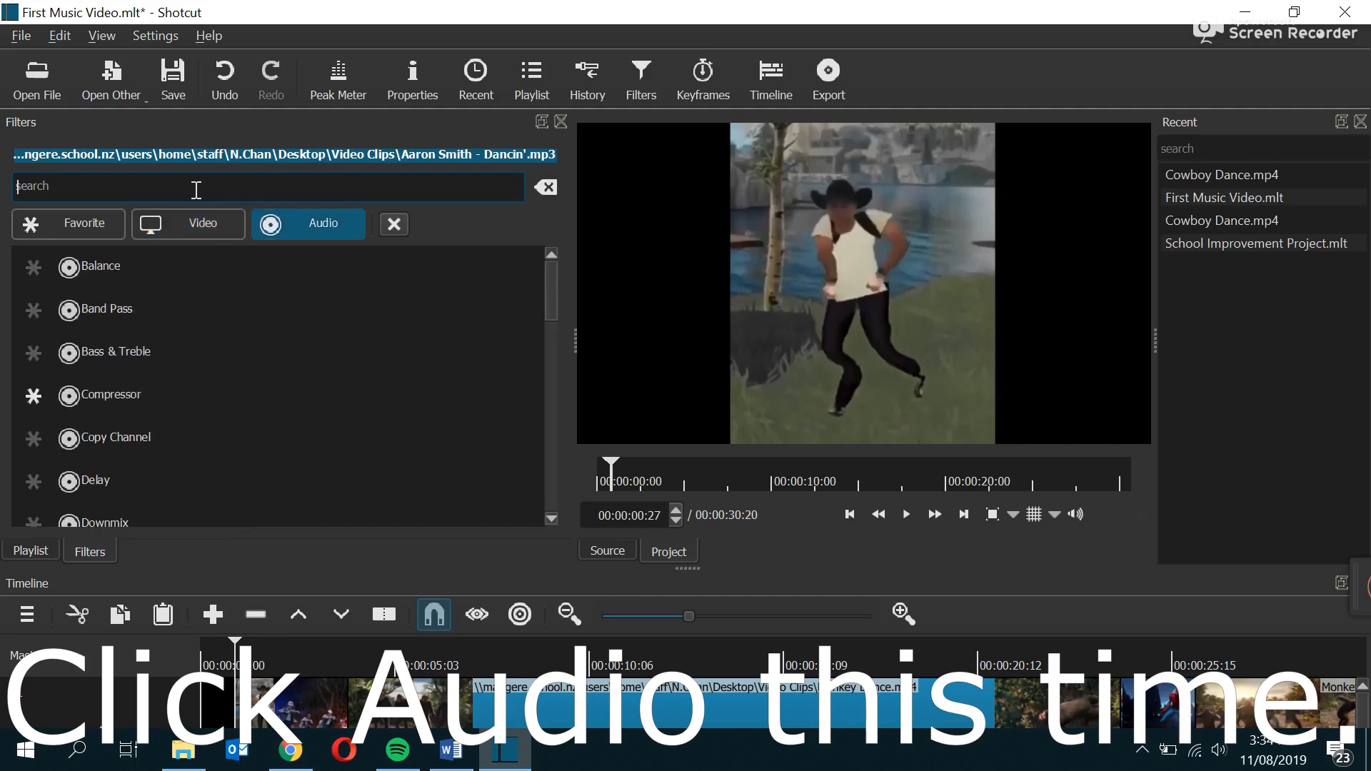
text(Fad)
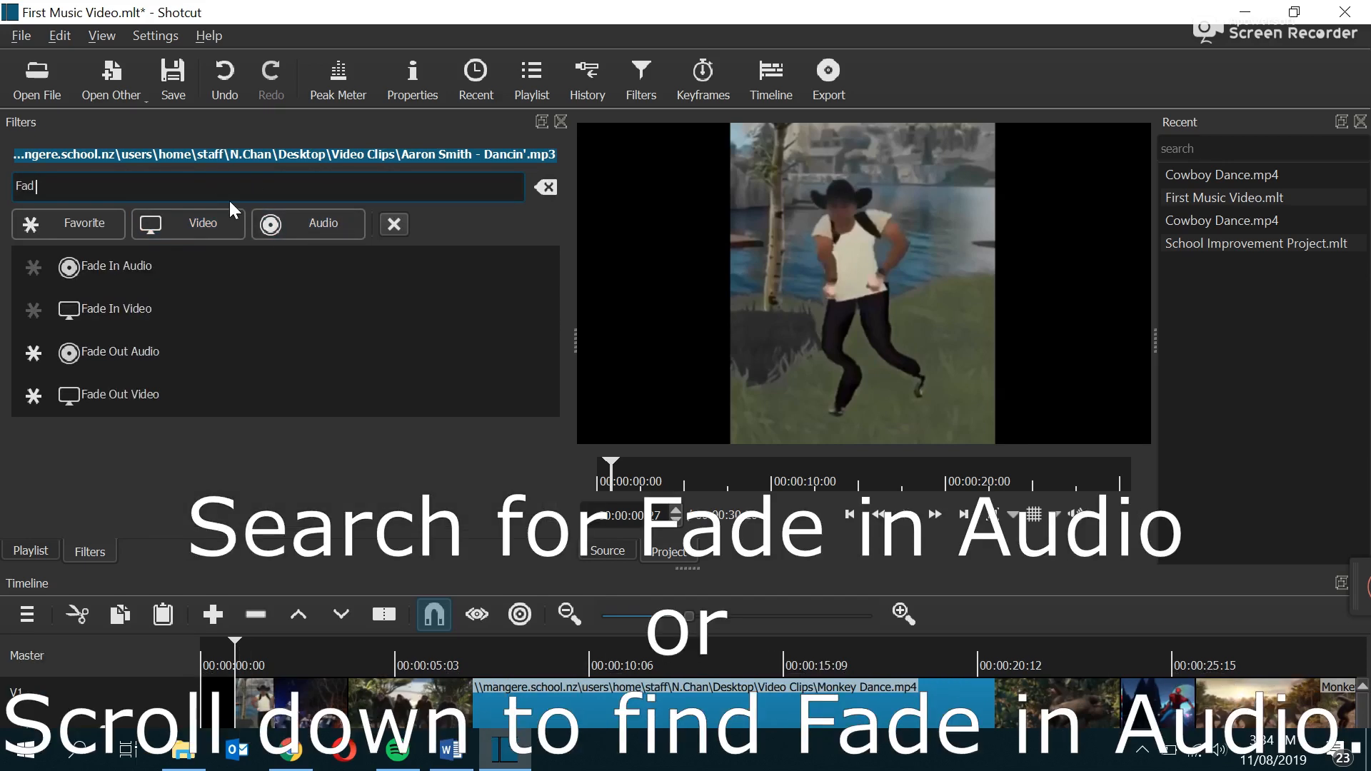
text(e In)
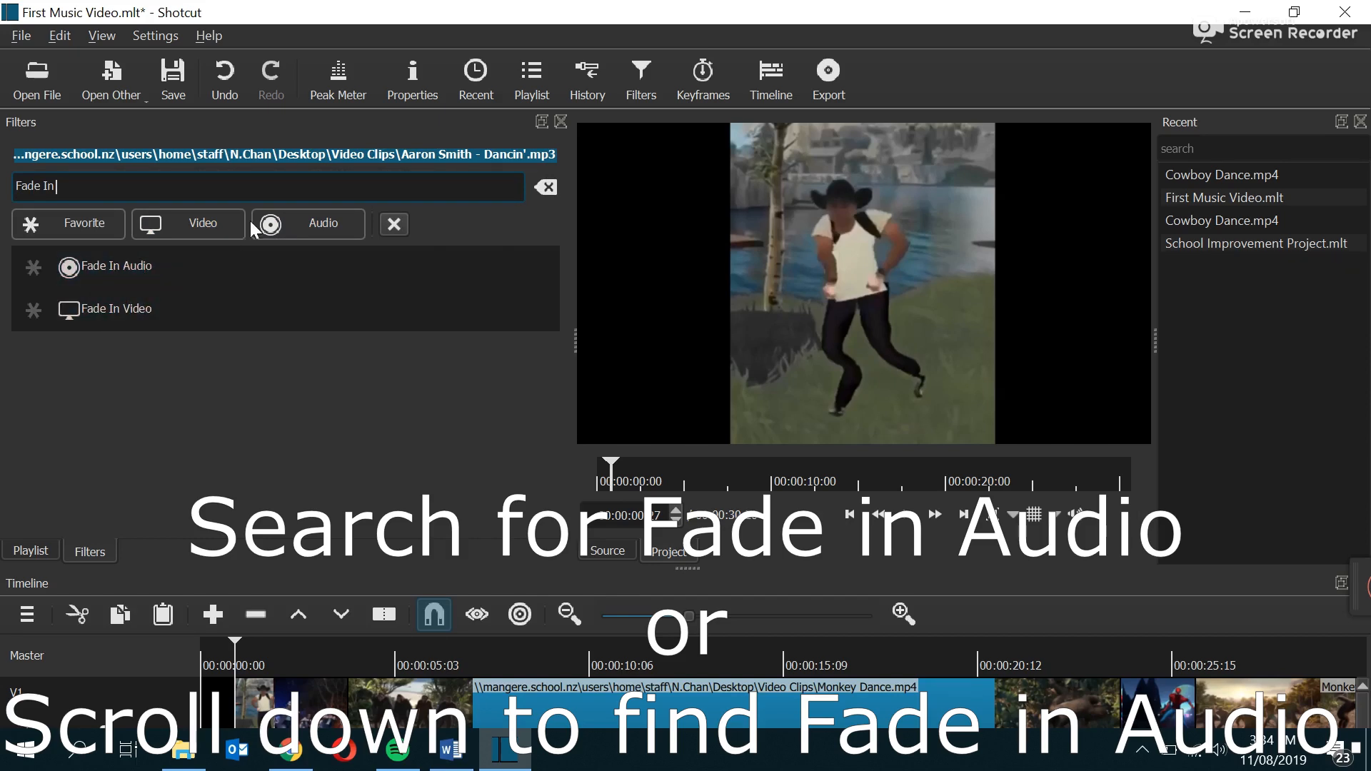
click(96, 271)
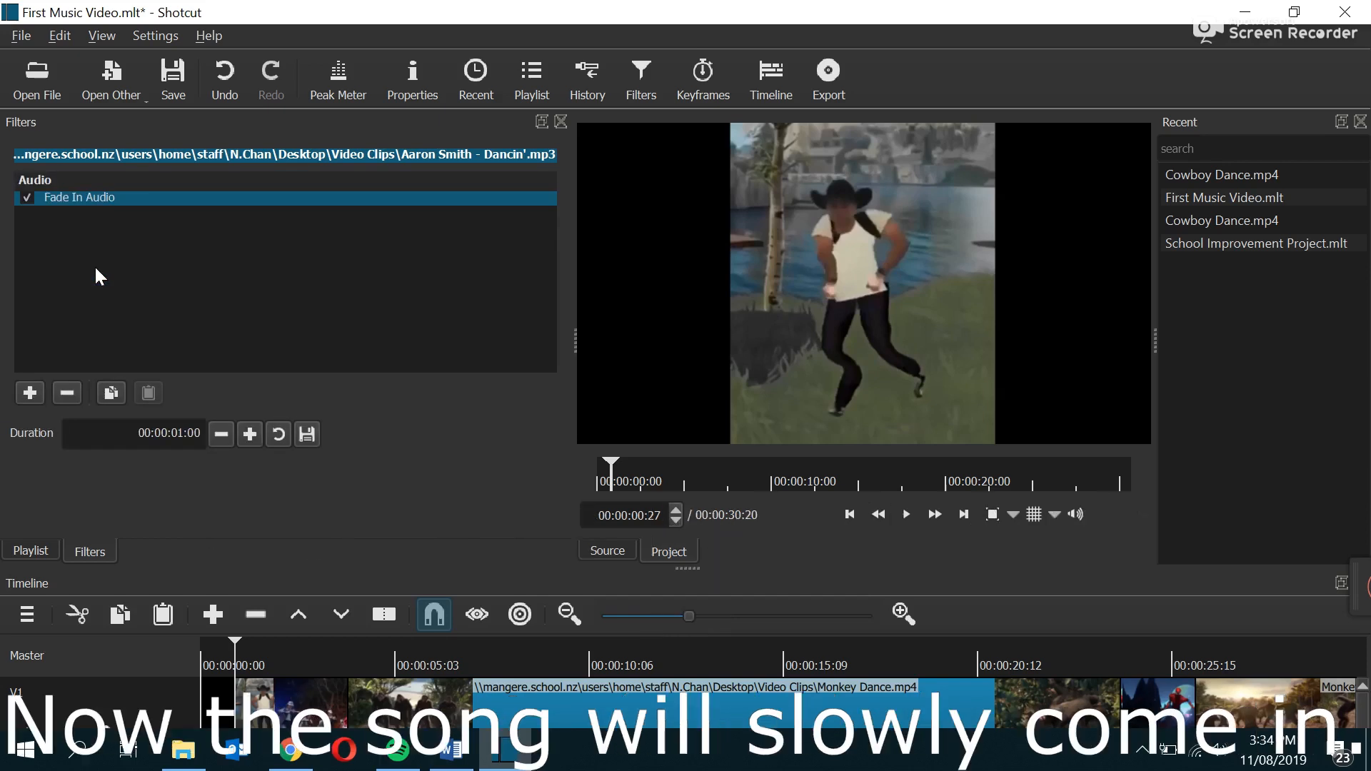
- Play the opening twice from the start to check the song's fade-in, and return the playhead to the beginning
drag(225, 649, 199, 642)
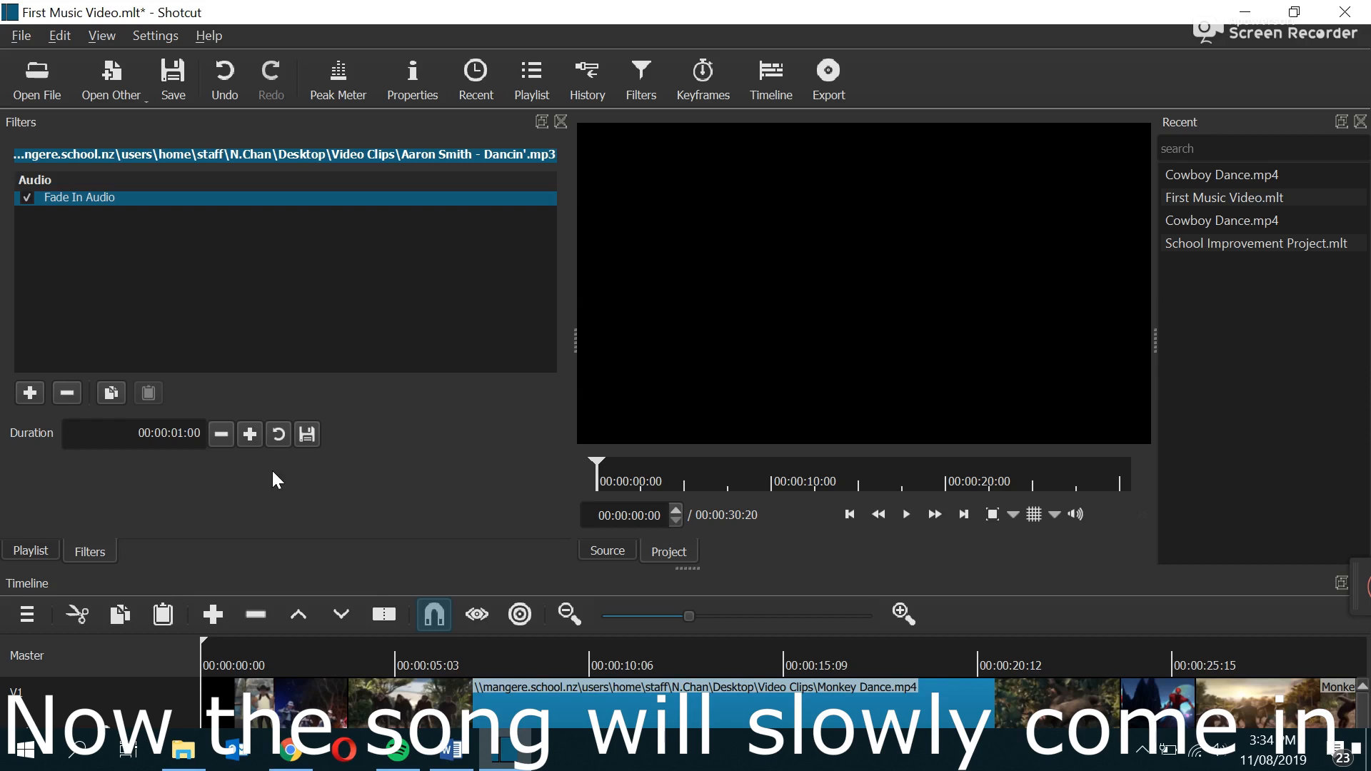
key(space)
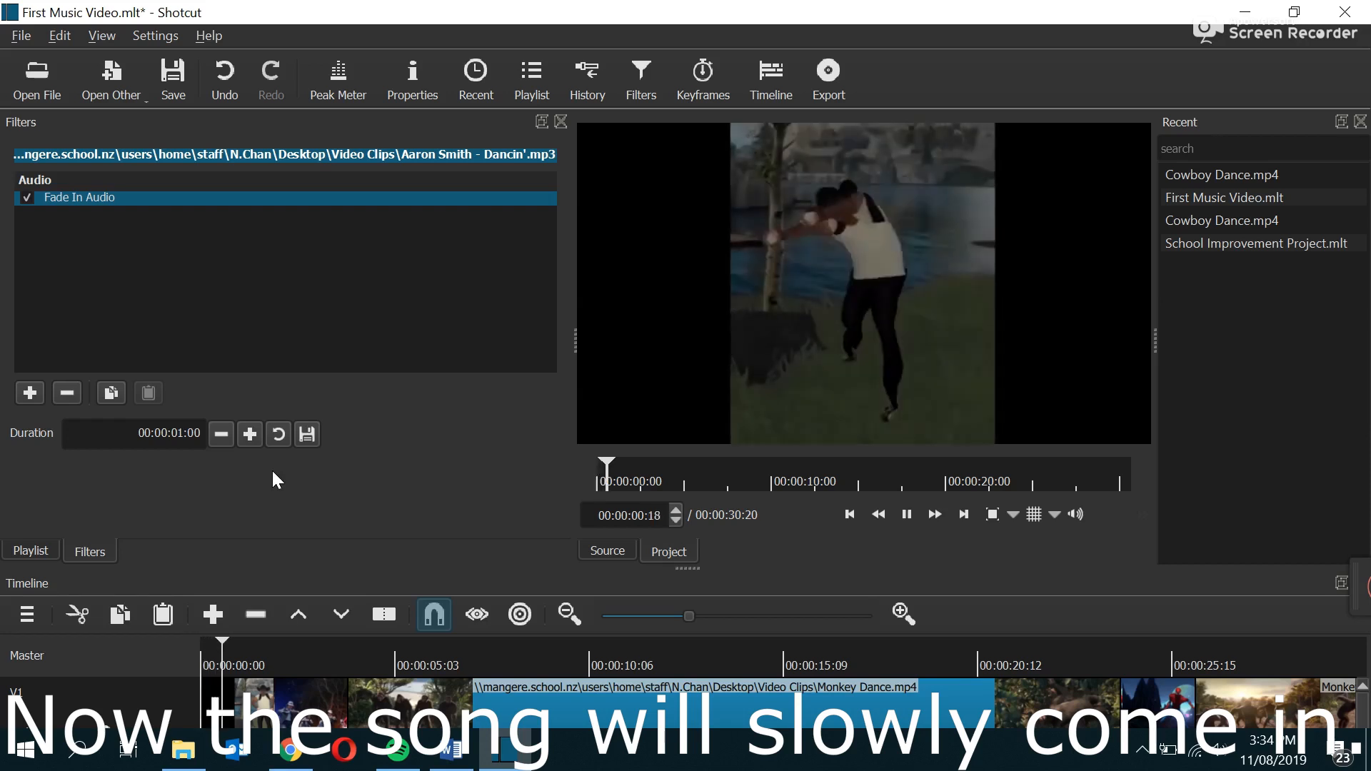
key(space)
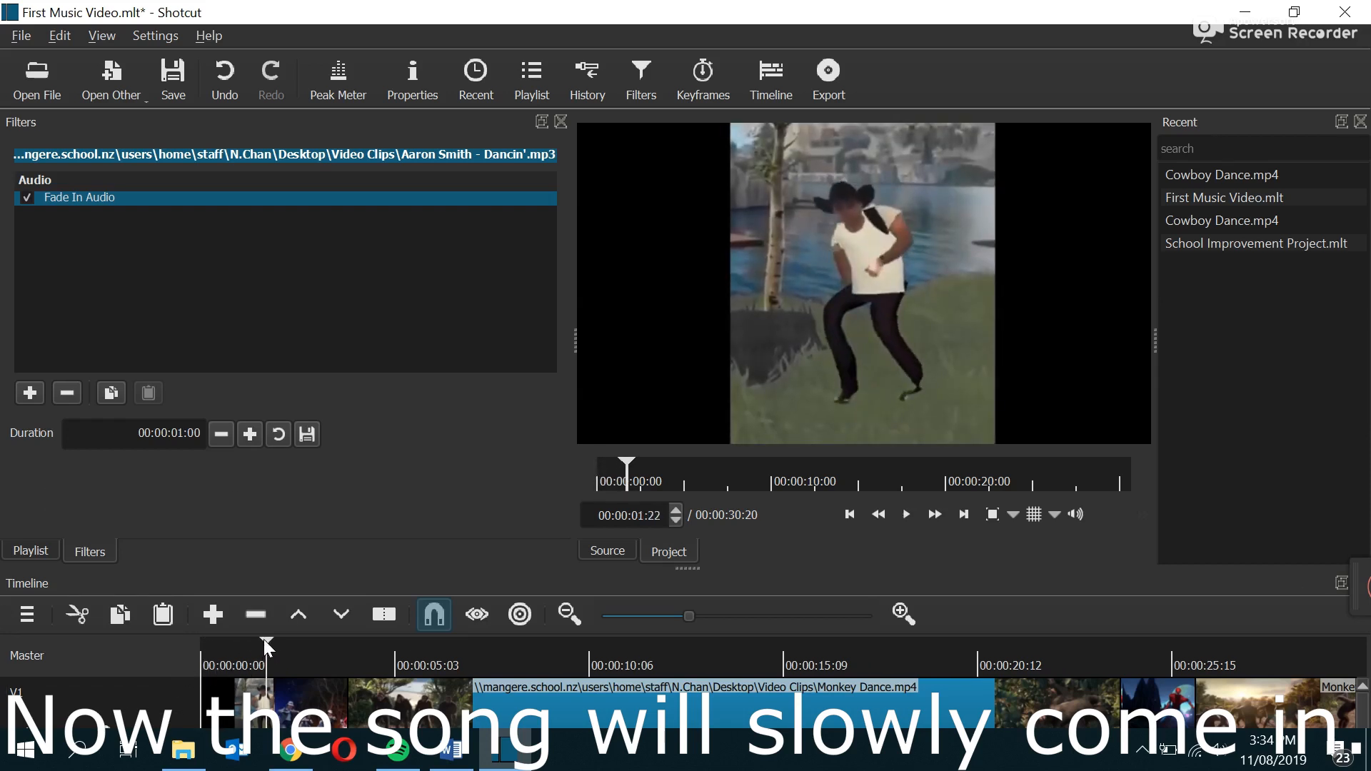
drag(267, 646, 214, 649)
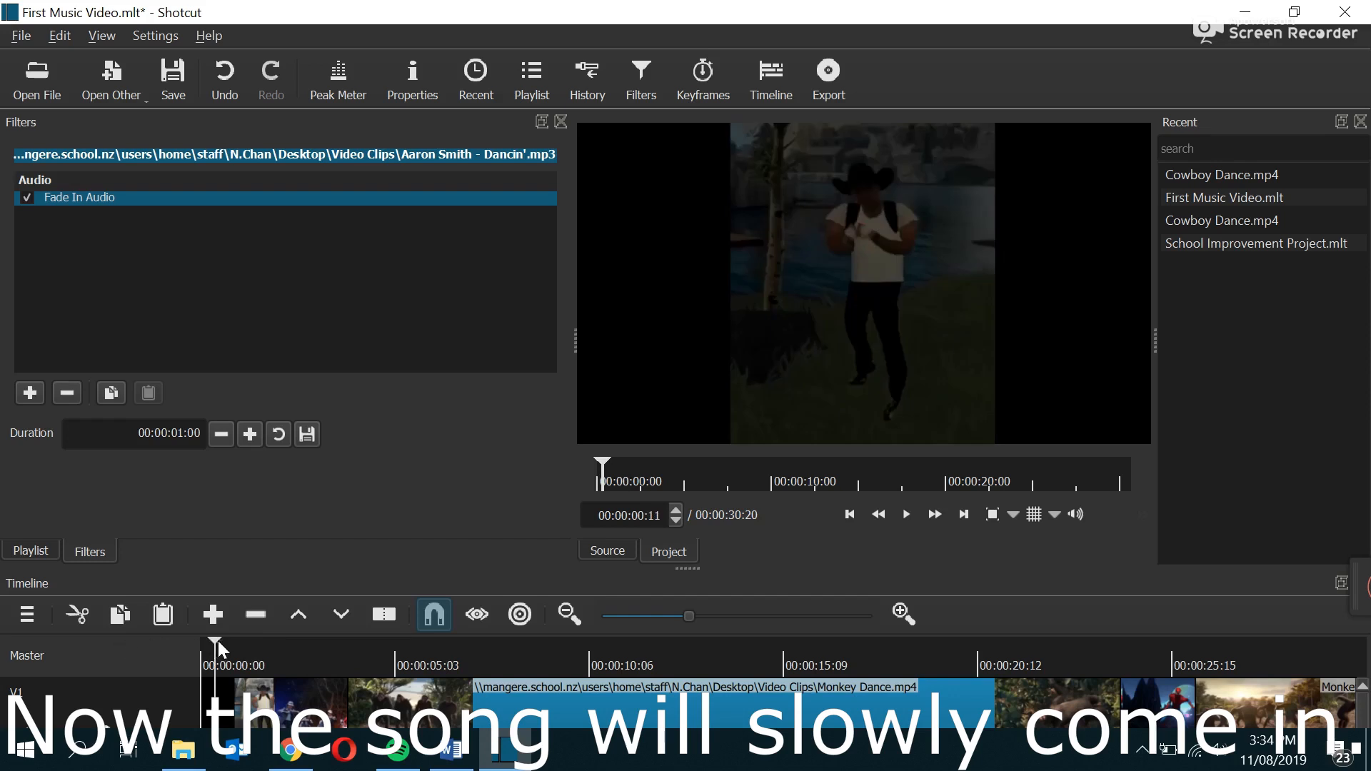
drag(214, 646, 131, 646)
key(space)
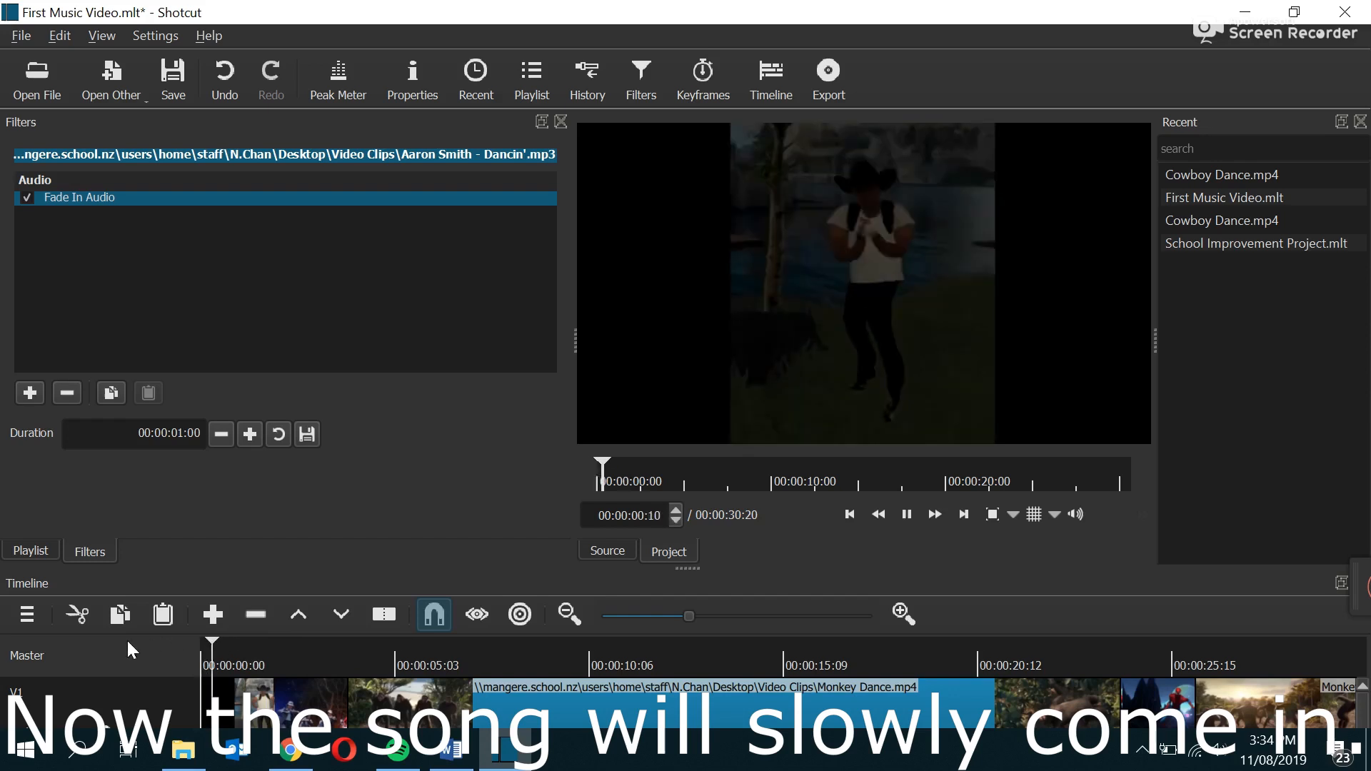
key(space)
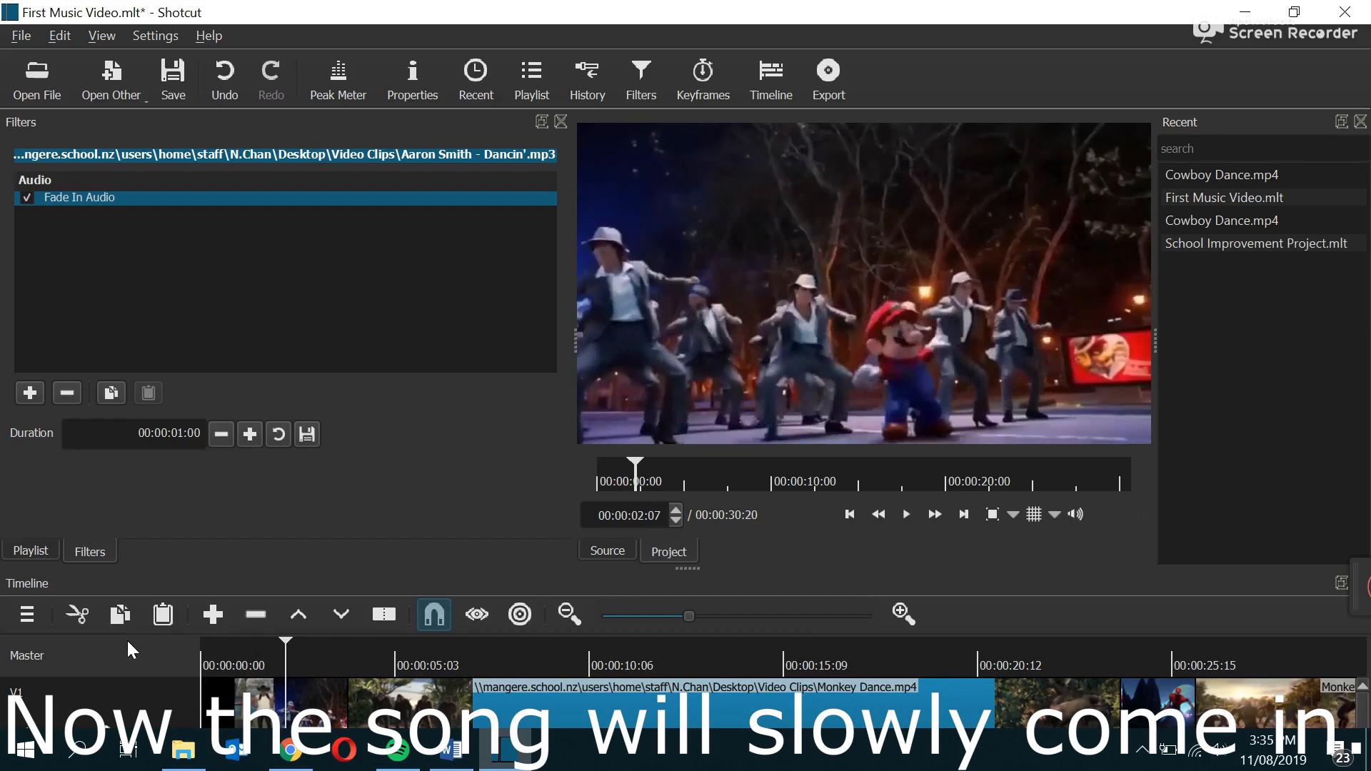
click(214, 646)
click(204, 649)
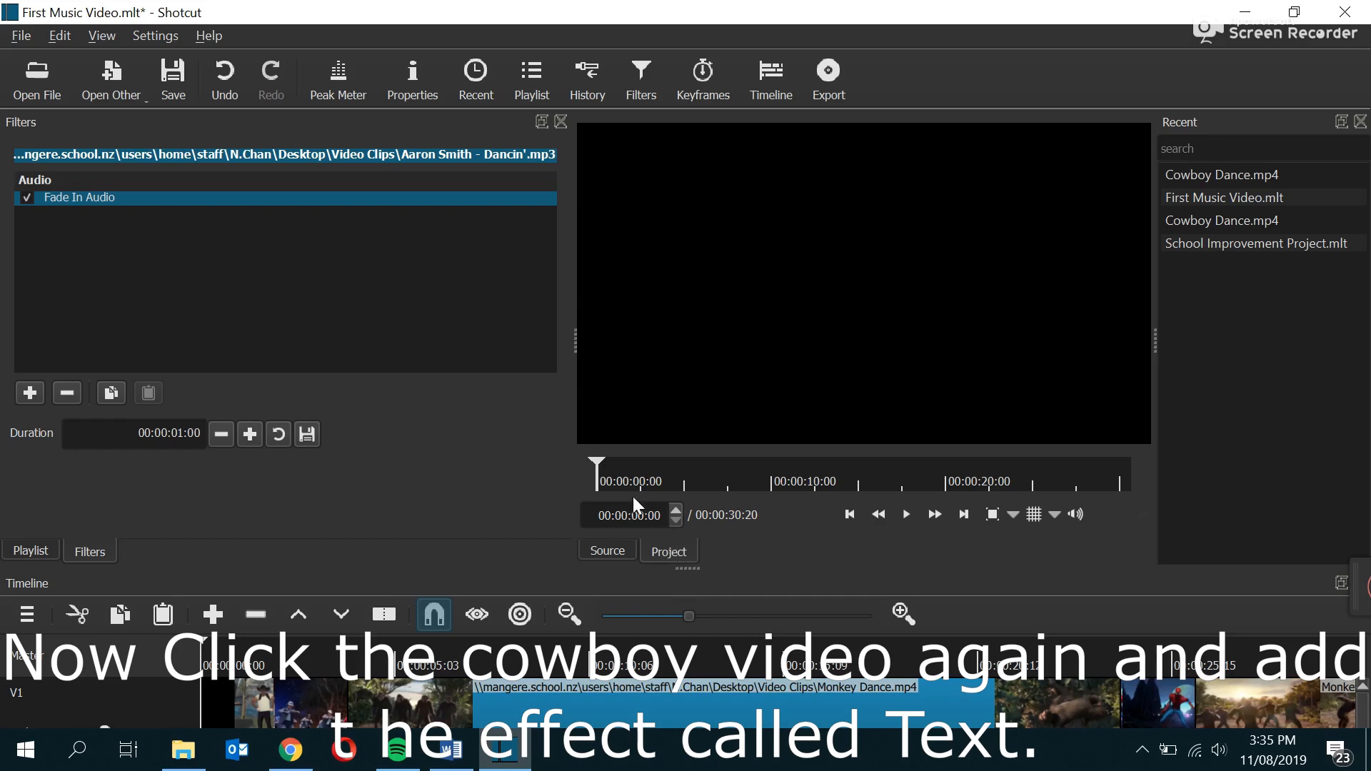
- Add the Text video filter to the Cowboy Dance clip on track V1
click(236, 709)
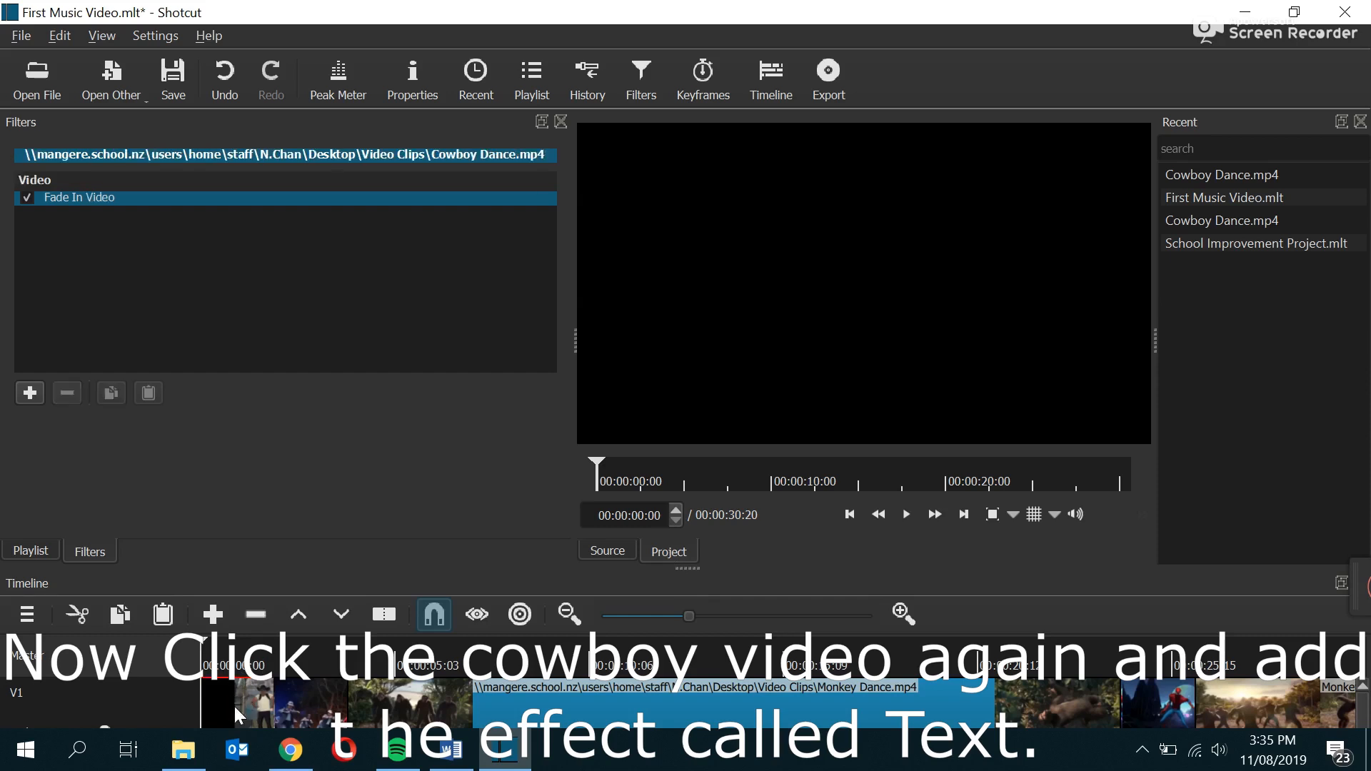
click(32, 393)
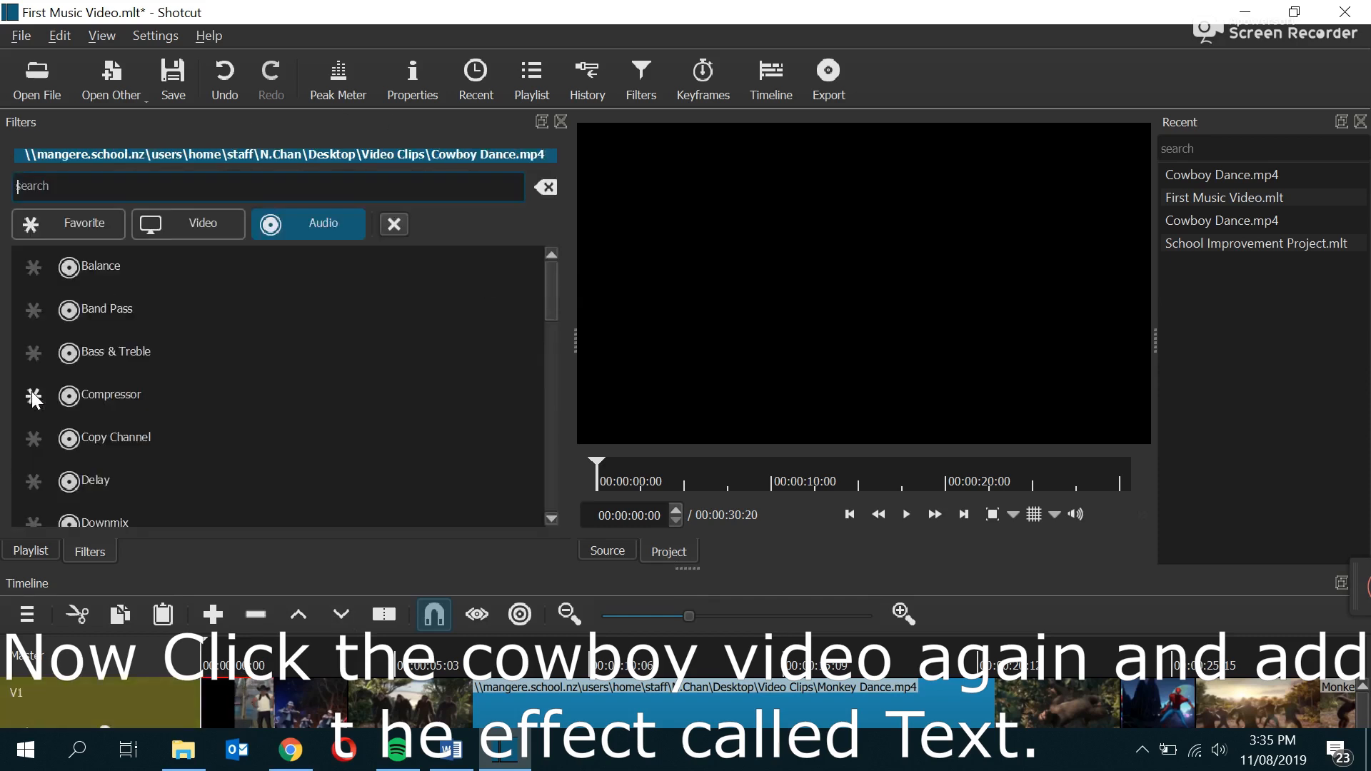
click(216, 223)
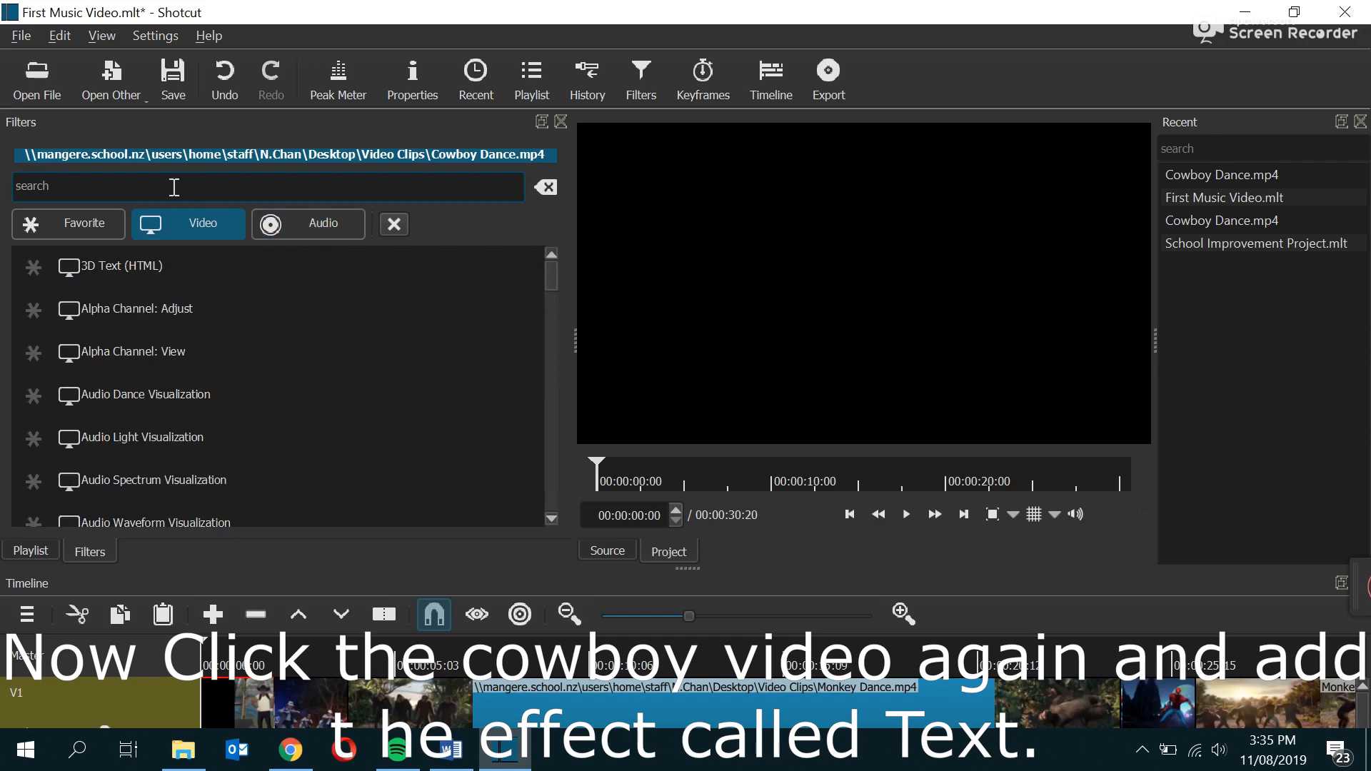
text(Text)
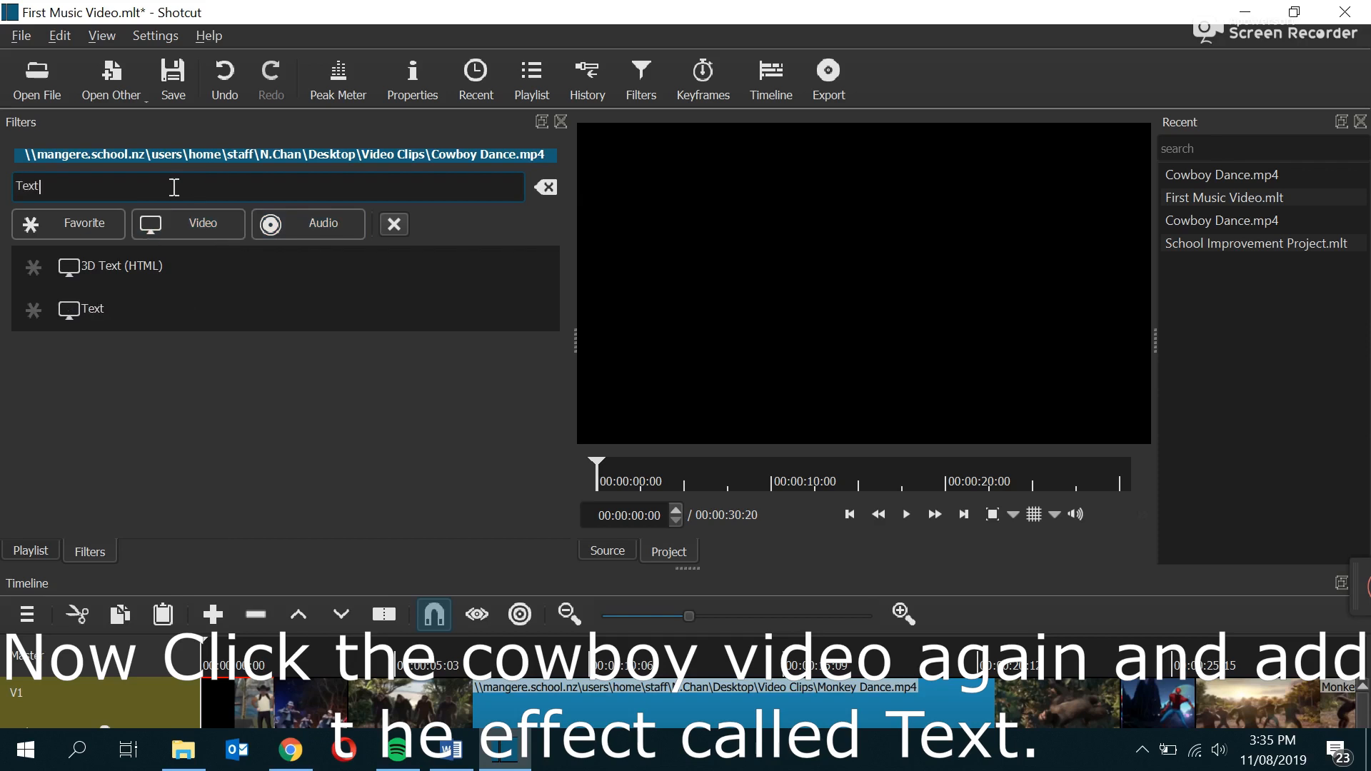
click(81, 311)
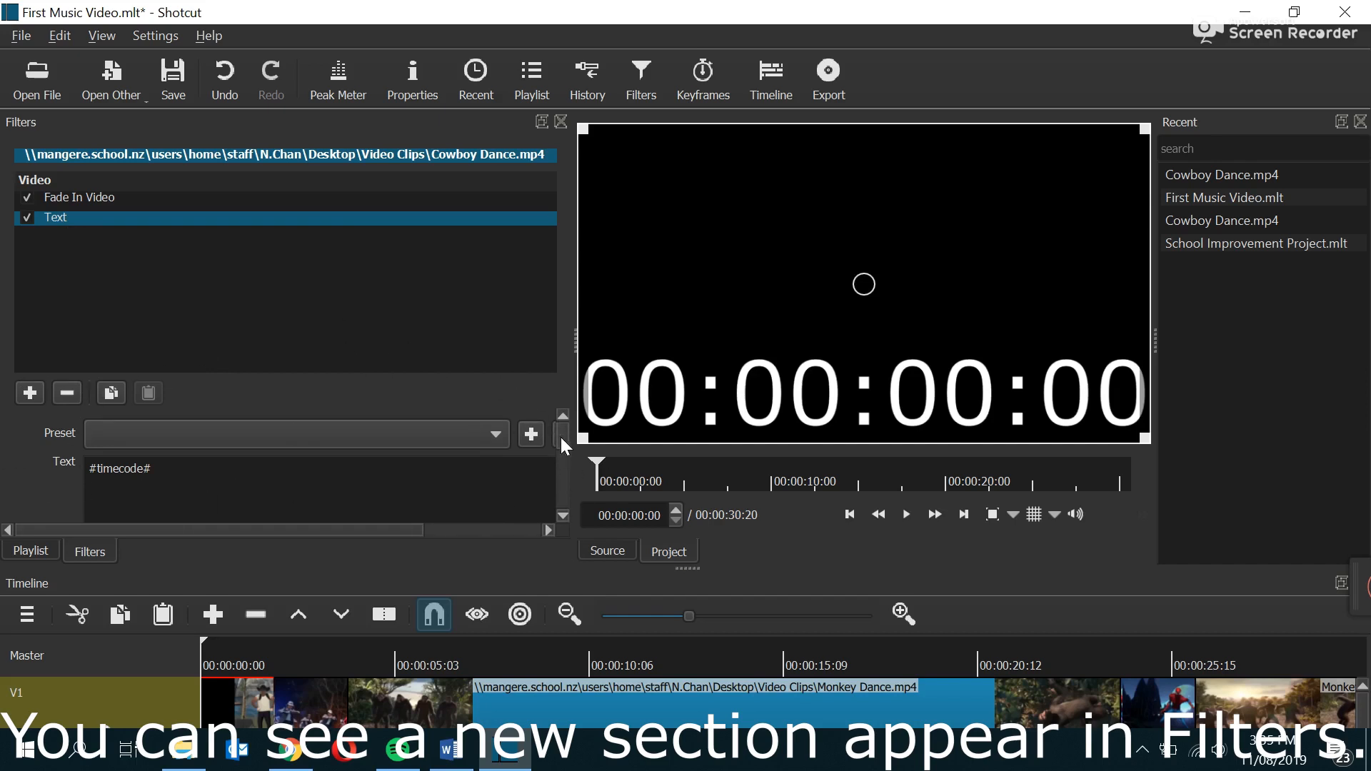
- Replace the #timecode# placeholder in the Text filter with "Welcome to my vid bruh"
mouse_move(559, 437)
mouse_down()
mouse_move(564, 495)
mouse_move(550, 431)
mouse_move(547, 489)
mouse_move(556, 426)
mouse_up()
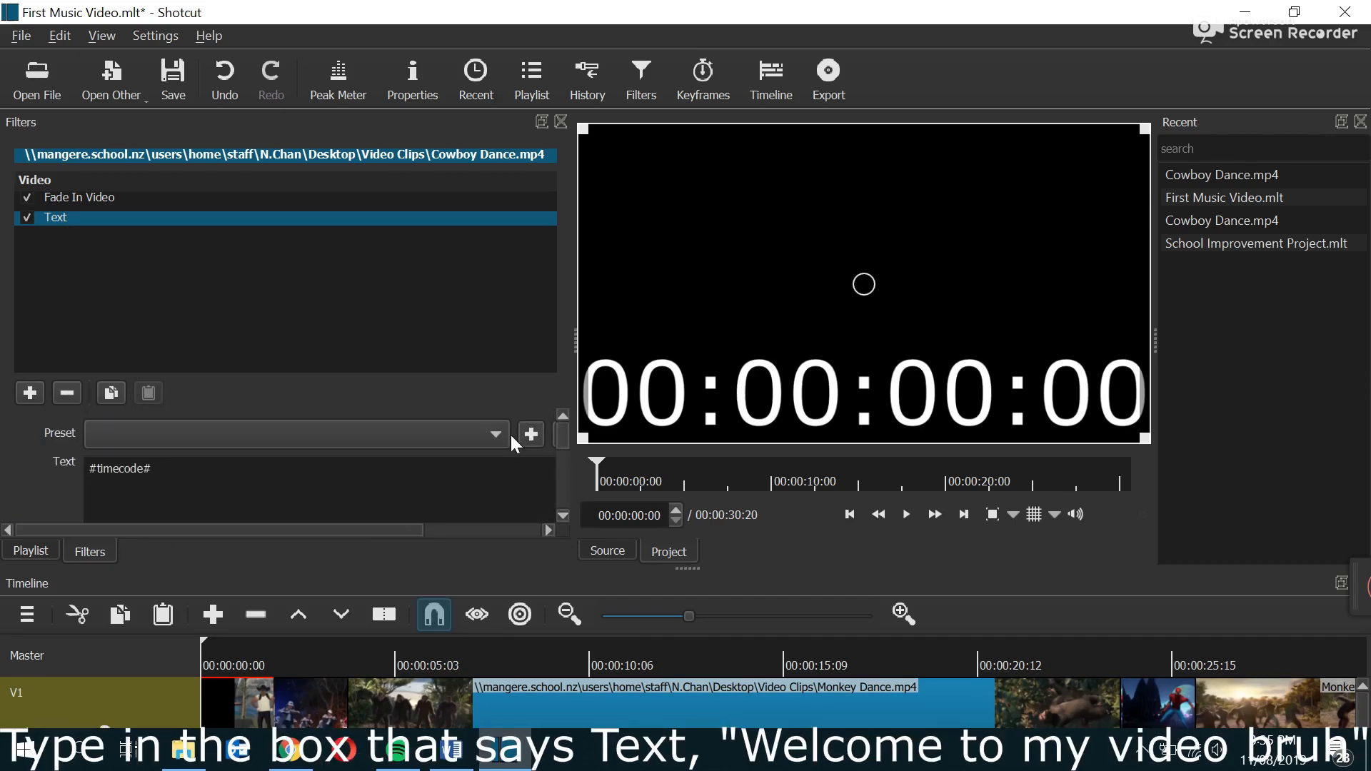
double_click(130, 472)
click(285, 474)
mouse_move(77, 469)
mouse_down()
mouse_move(131, 466)
mouse_move(89, 466)
mouse_up()
key(BackSpace)
text(Welcome to my )
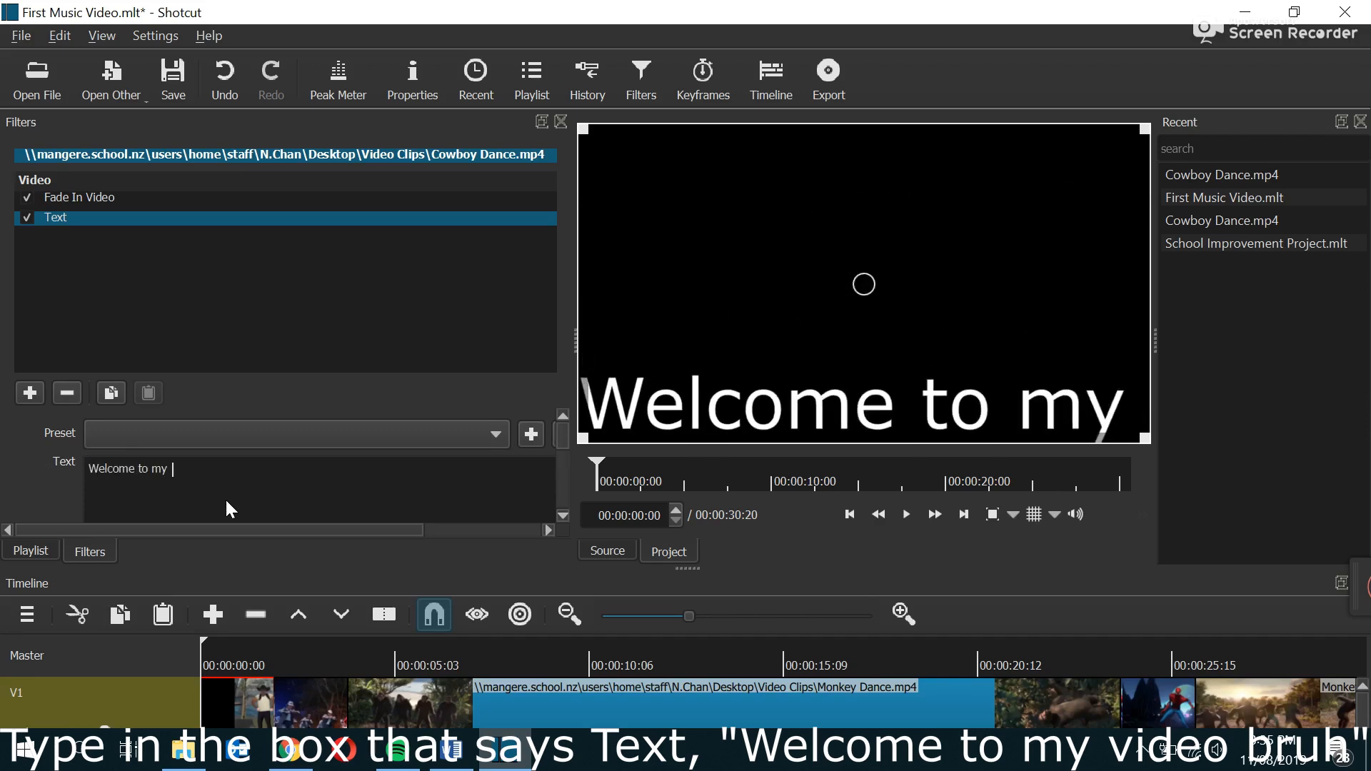
text(vid bru)
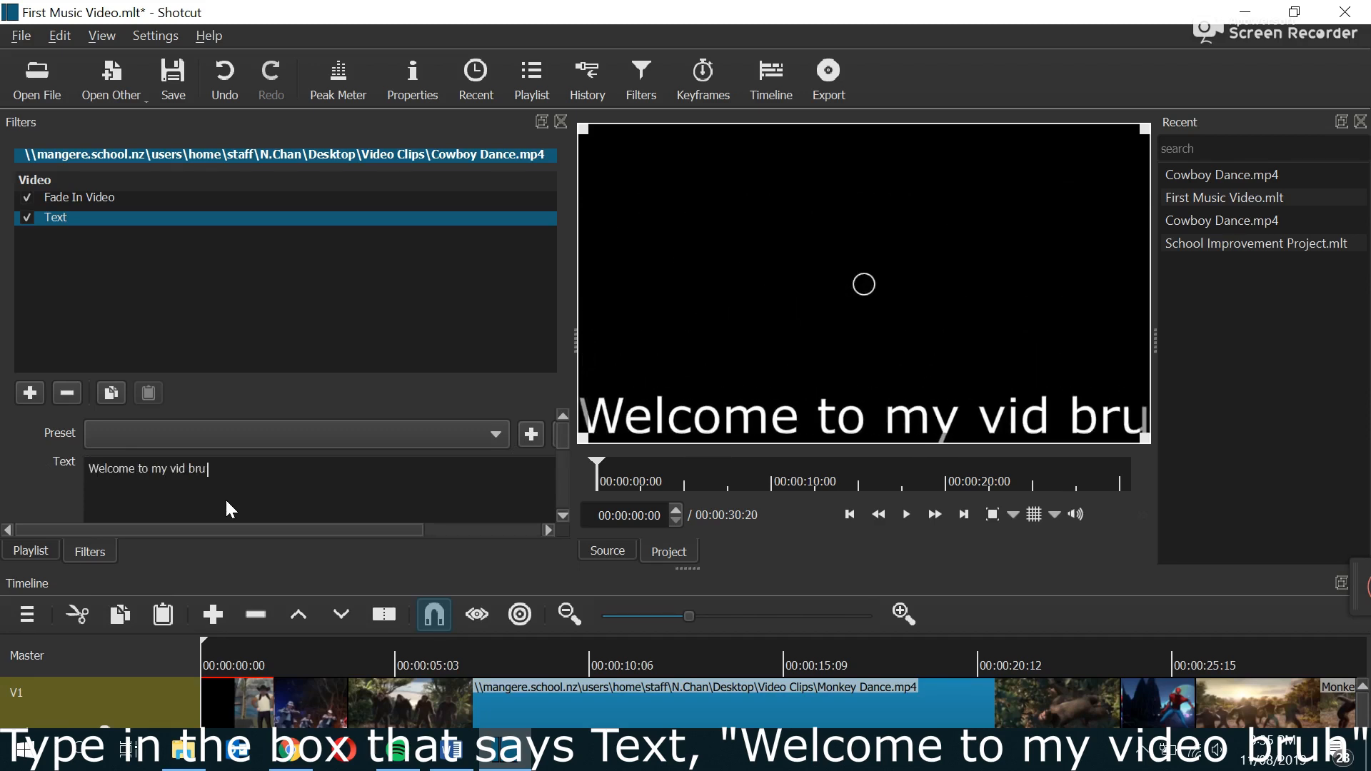
text(h)
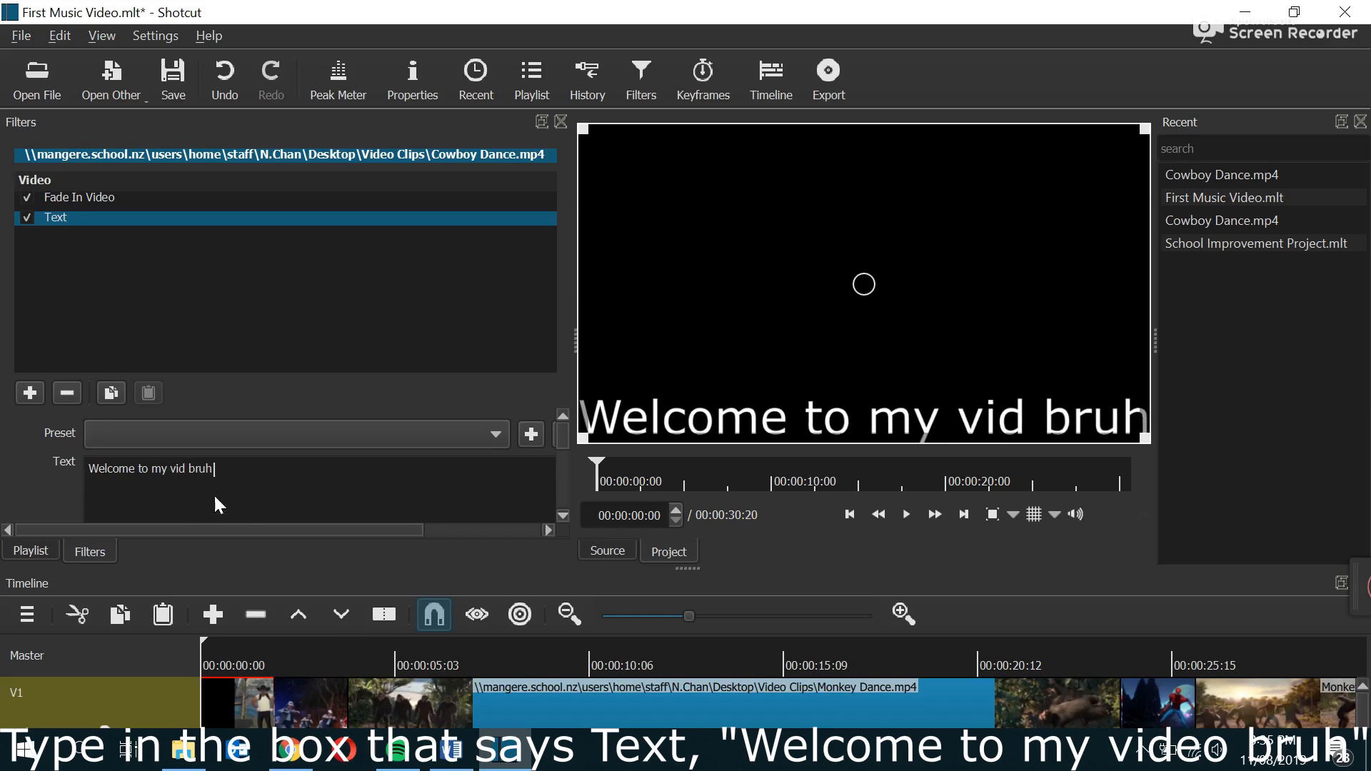
- Play the opening past the end of the Cowboy Dance clip to check the title text
click(199, 640)
key(space)
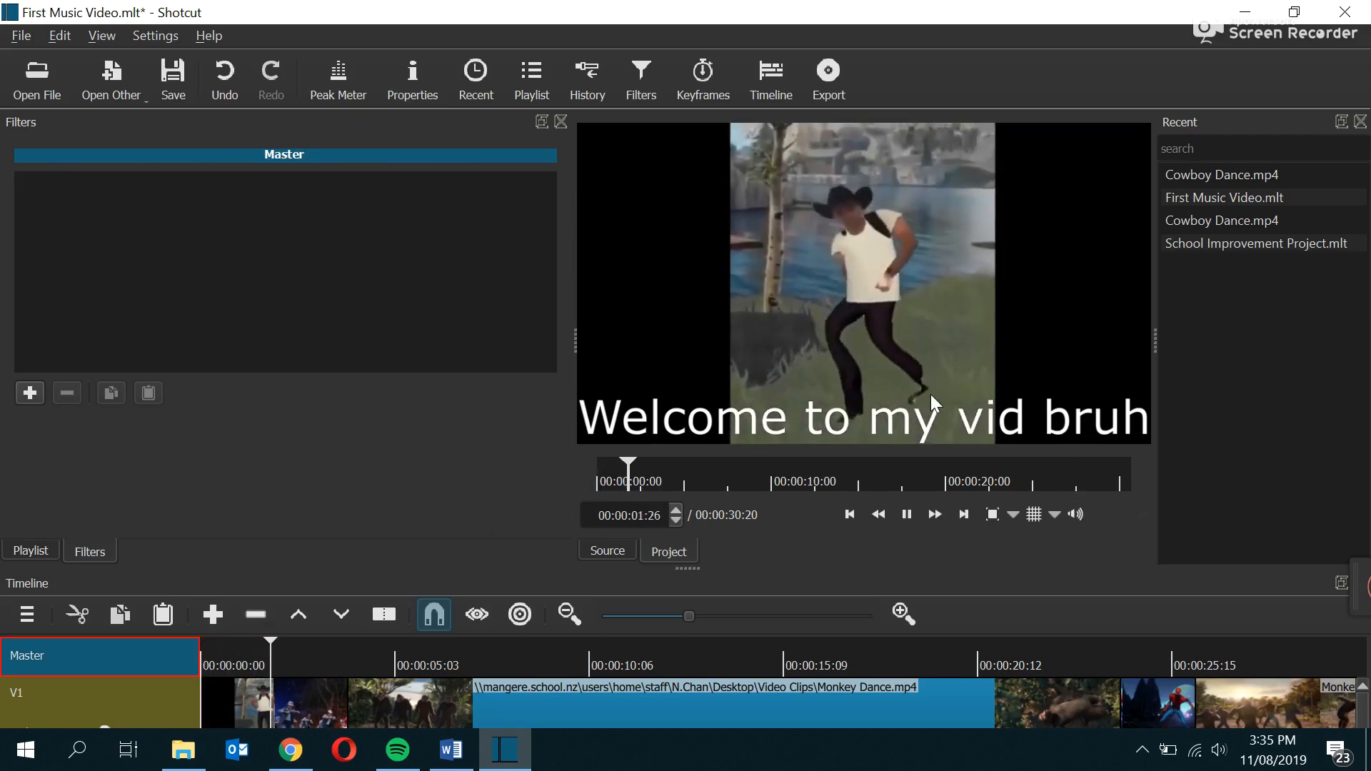
key(space)
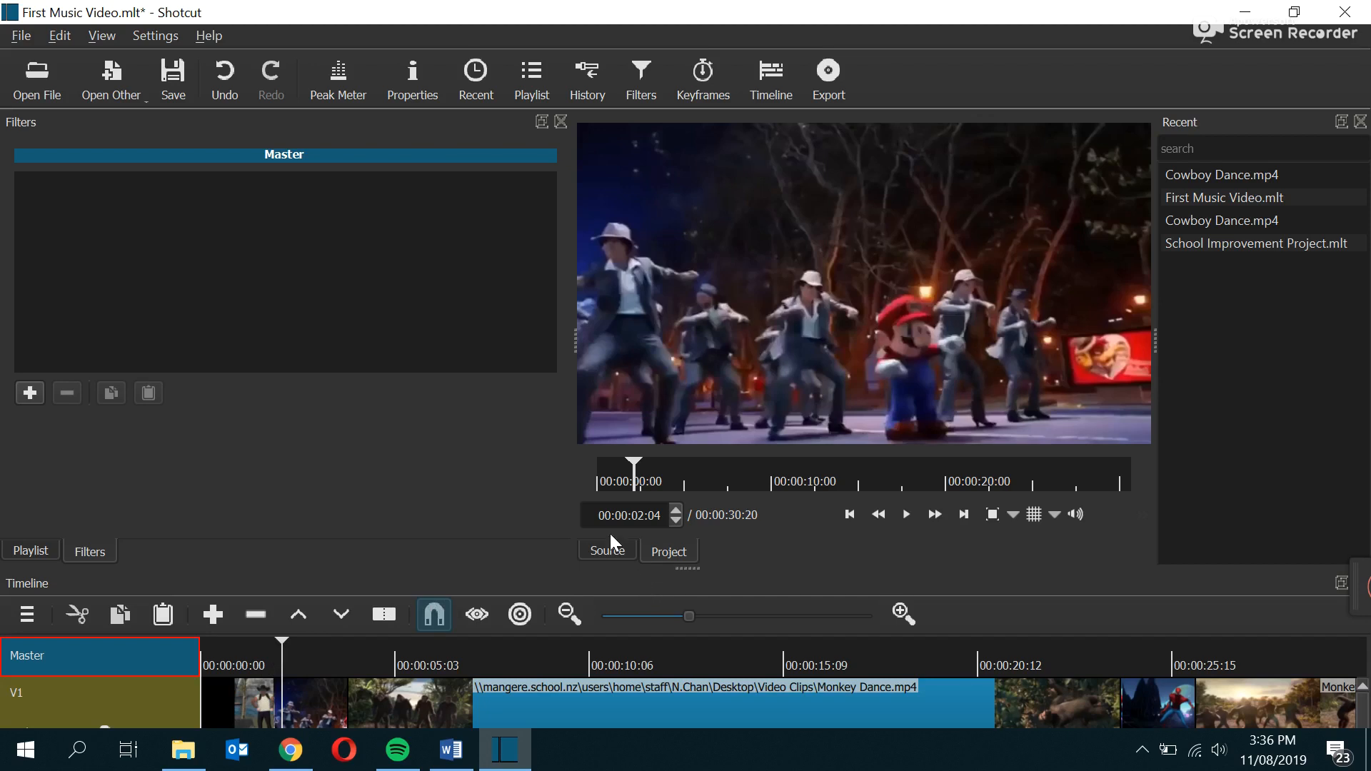
- Close the Filters view to enlarge the timeline, and replay the title from the start to judge how long it stays
click(560, 120)
drag(678, 572, 654, 355)
click(210, 450)
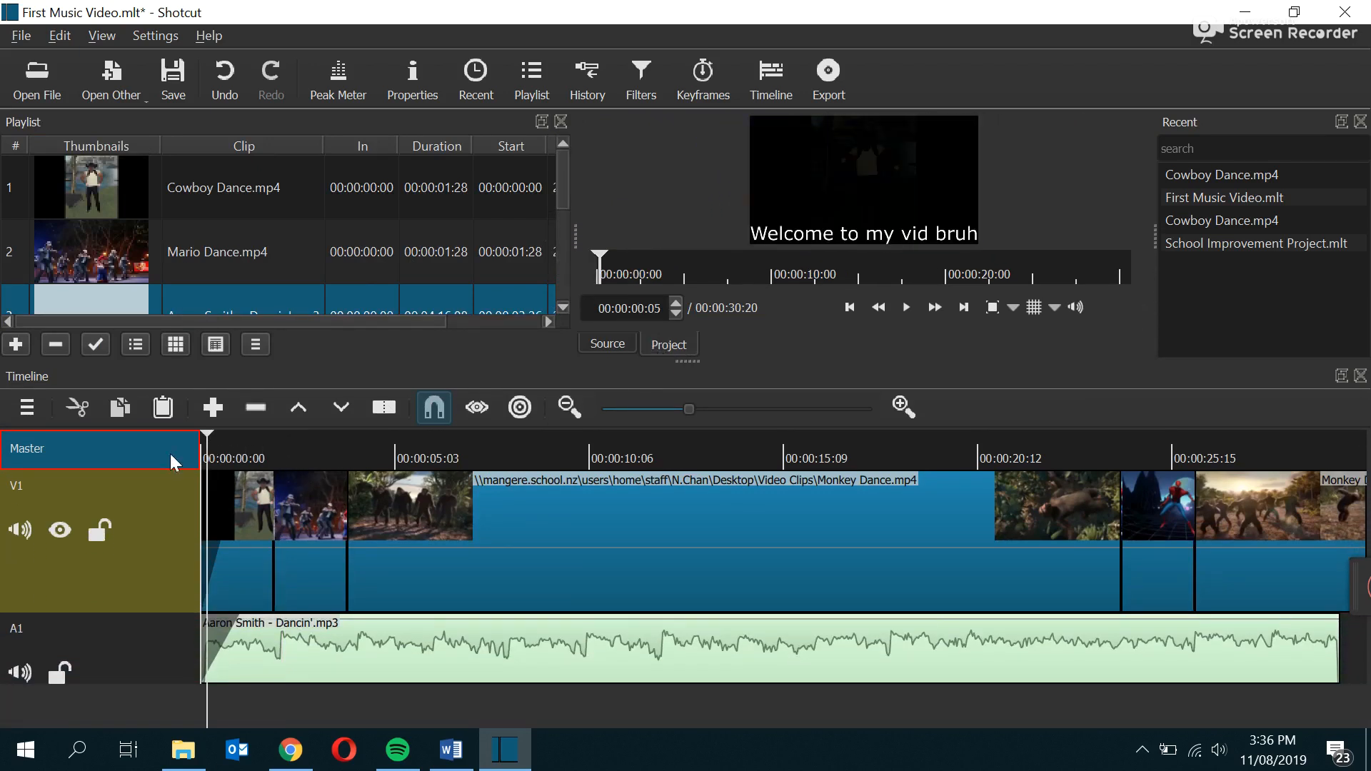
drag(208, 441, 195, 437)
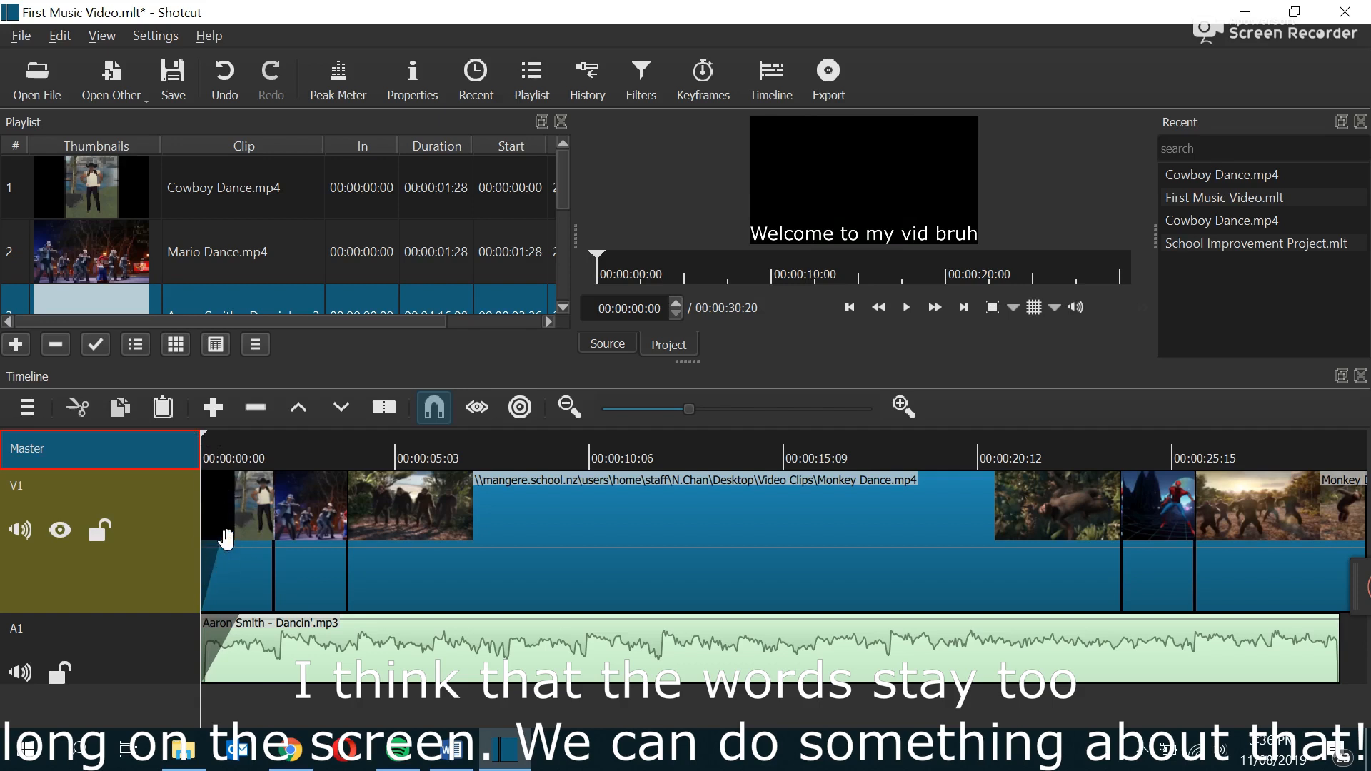
key(space)
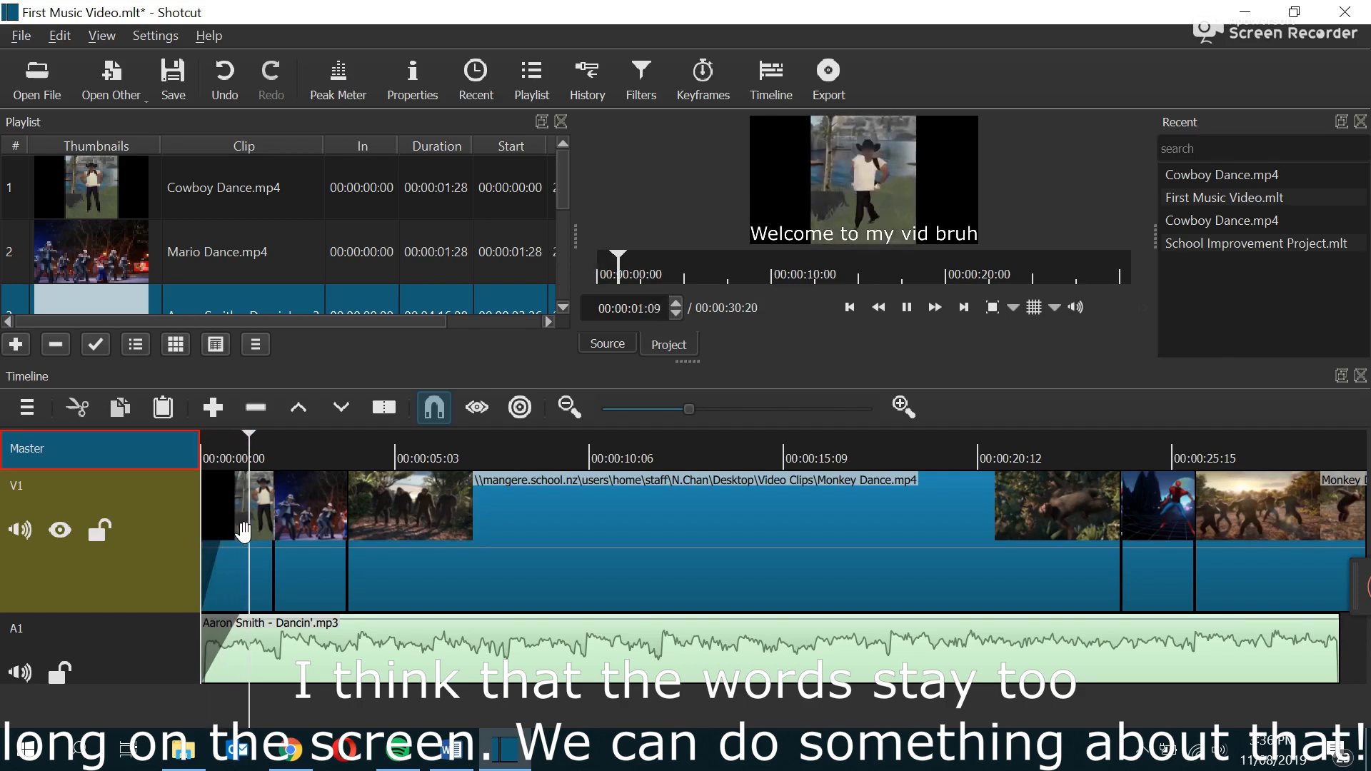
key(space)
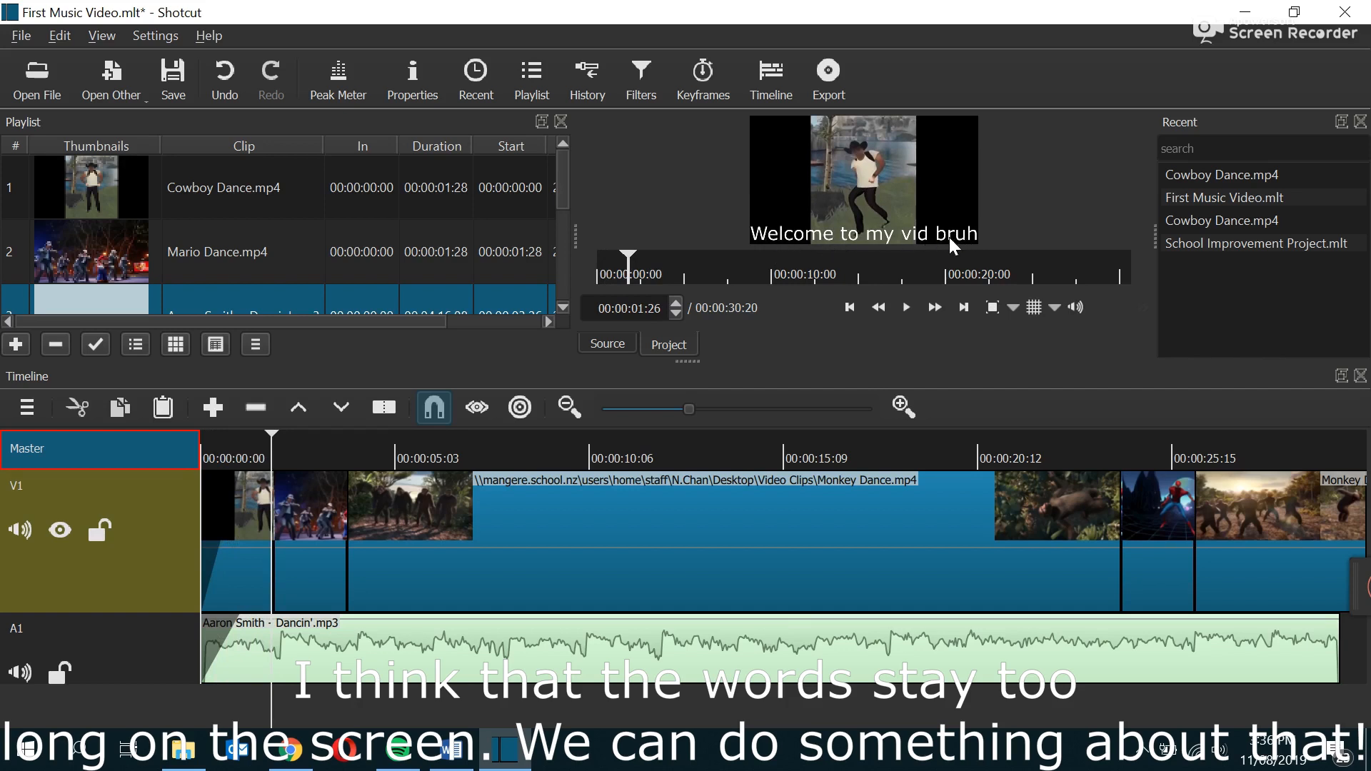
- Split the Cowboy Dance clip on track V1 at 00:00:01:03, where the title text should stop
click(243, 457)
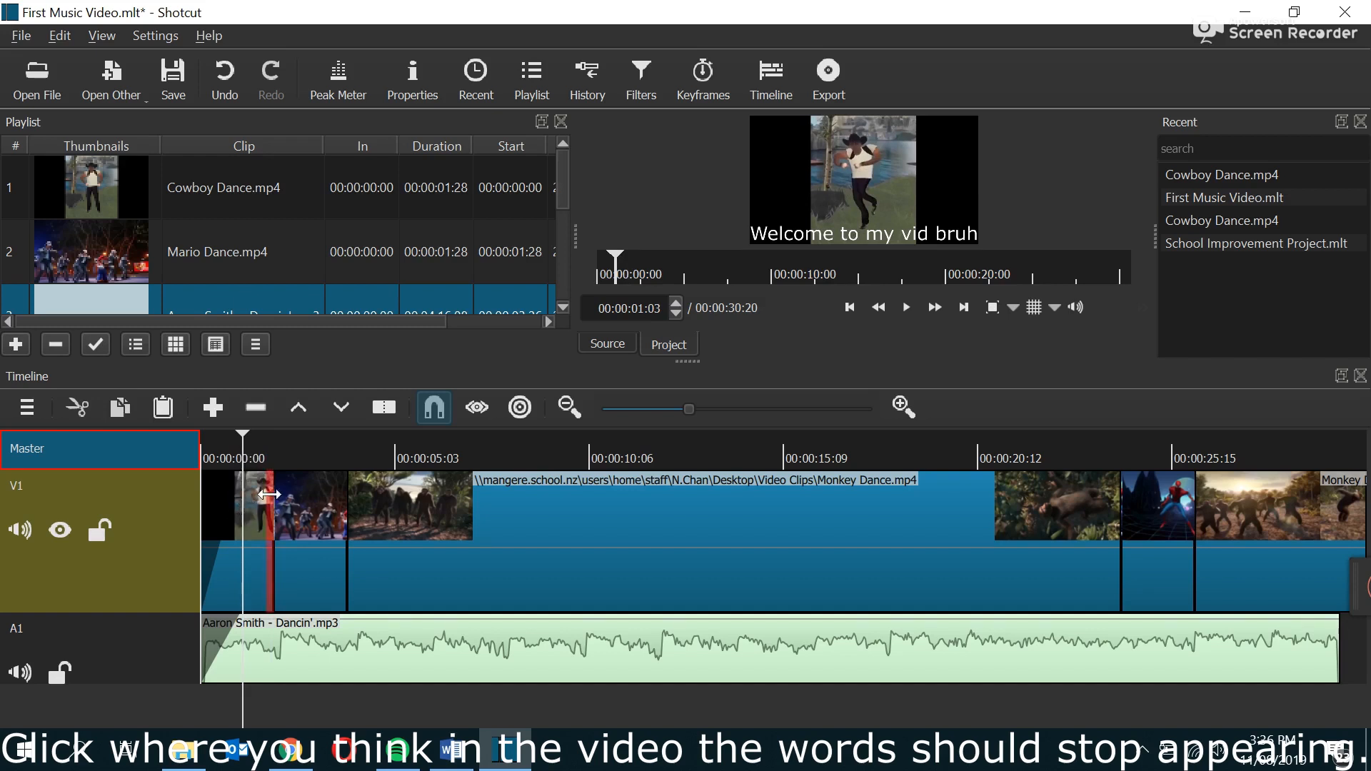
click(384, 409)
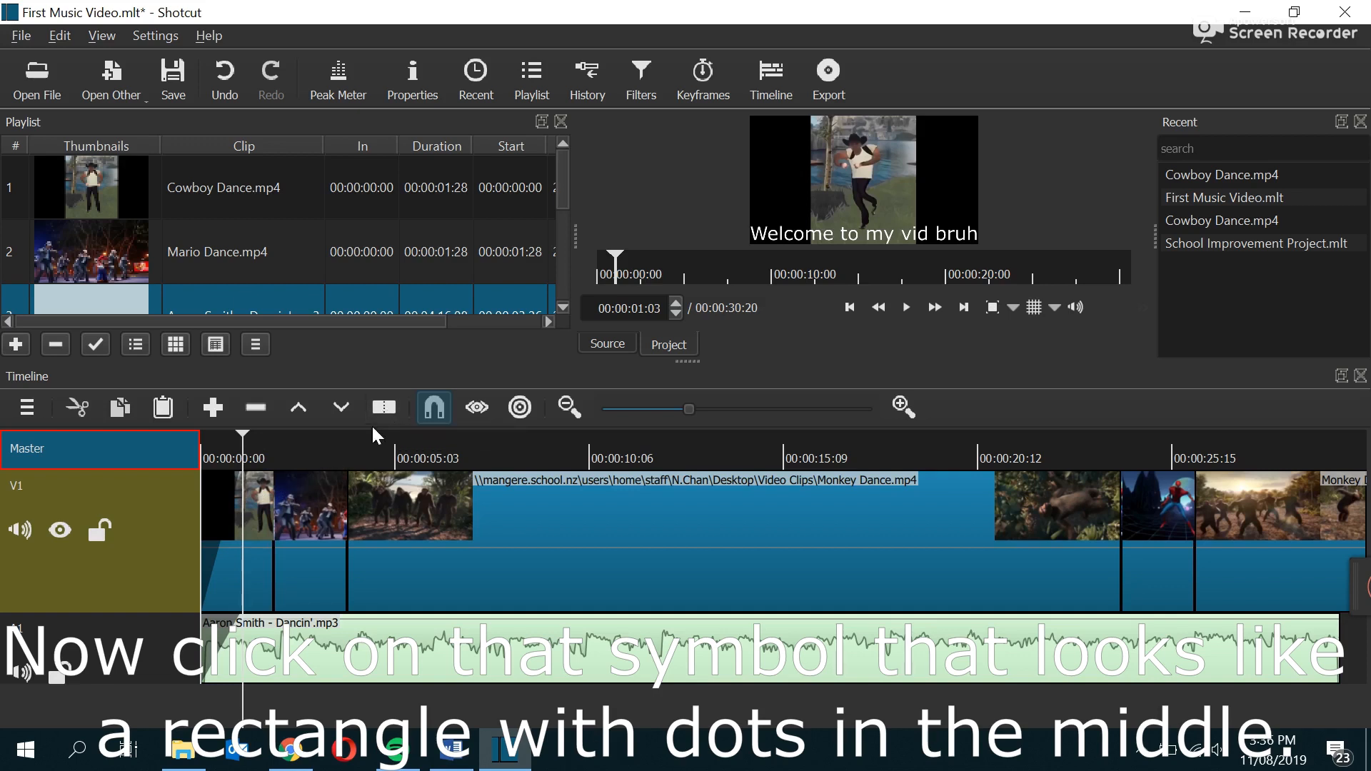
click(250, 504)
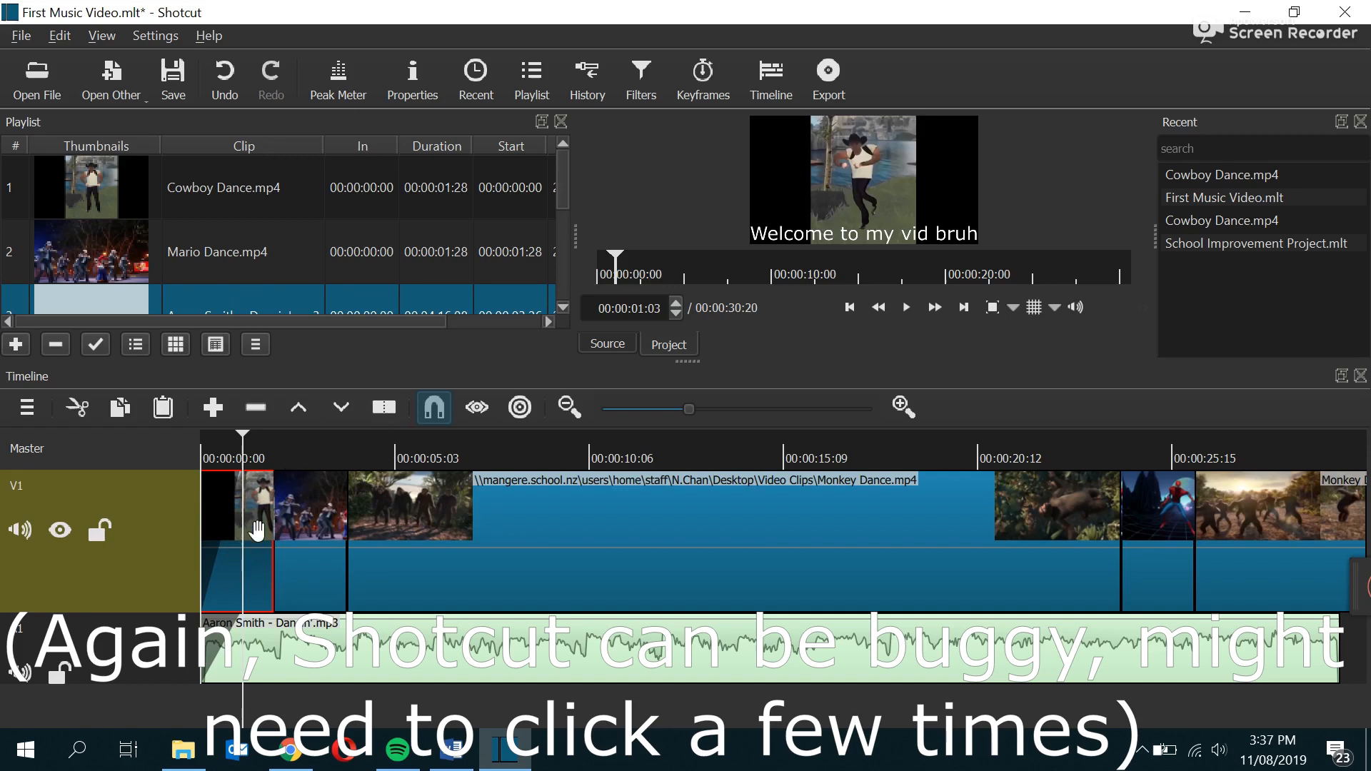
click(273, 442)
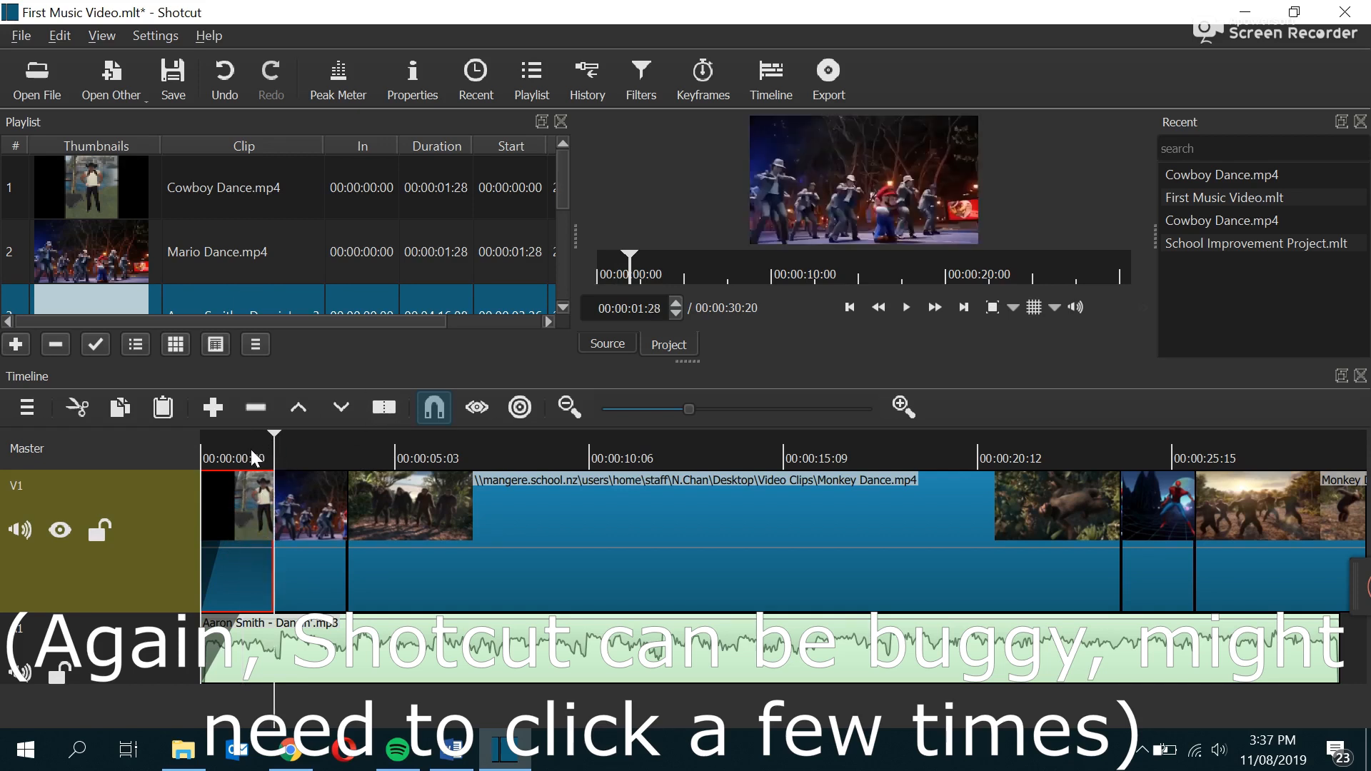
click(244, 451)
click(243, 450)
click(384, 409)
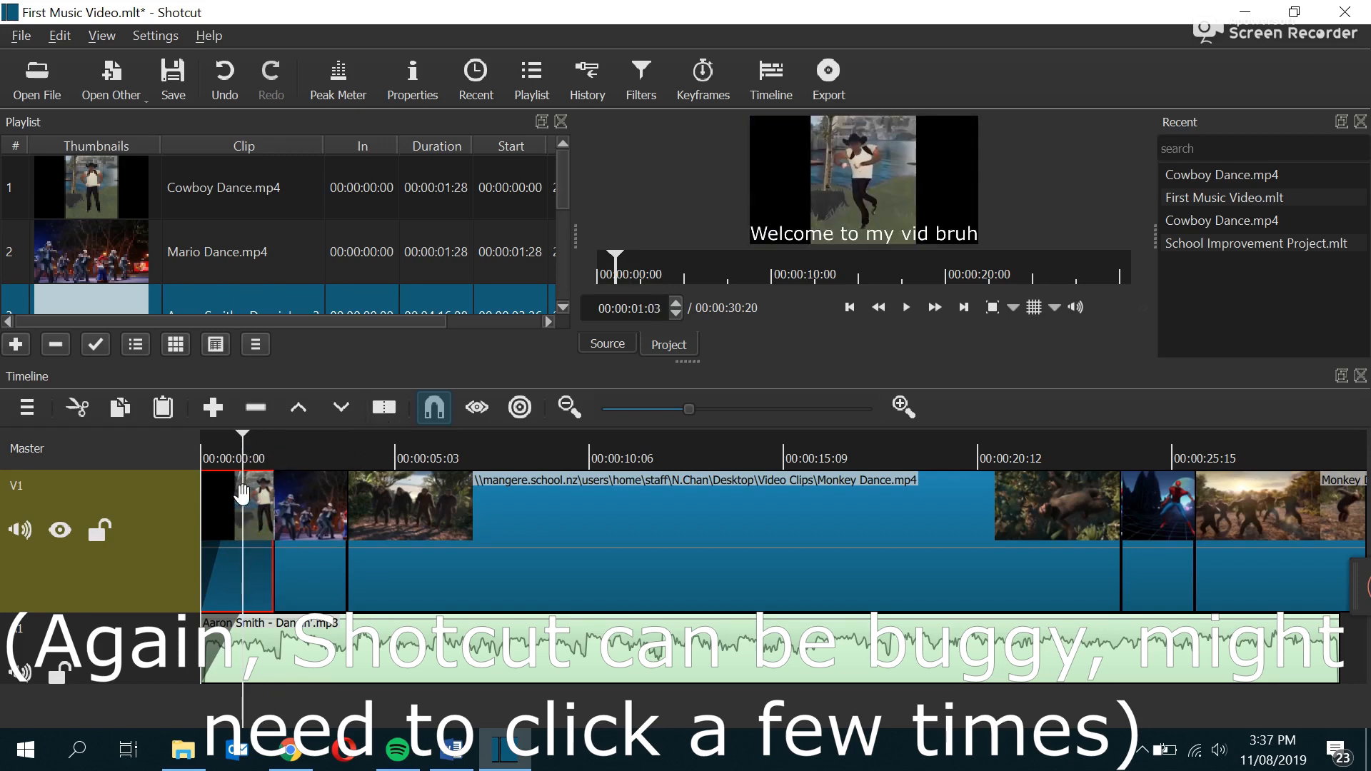
click(385, 405)
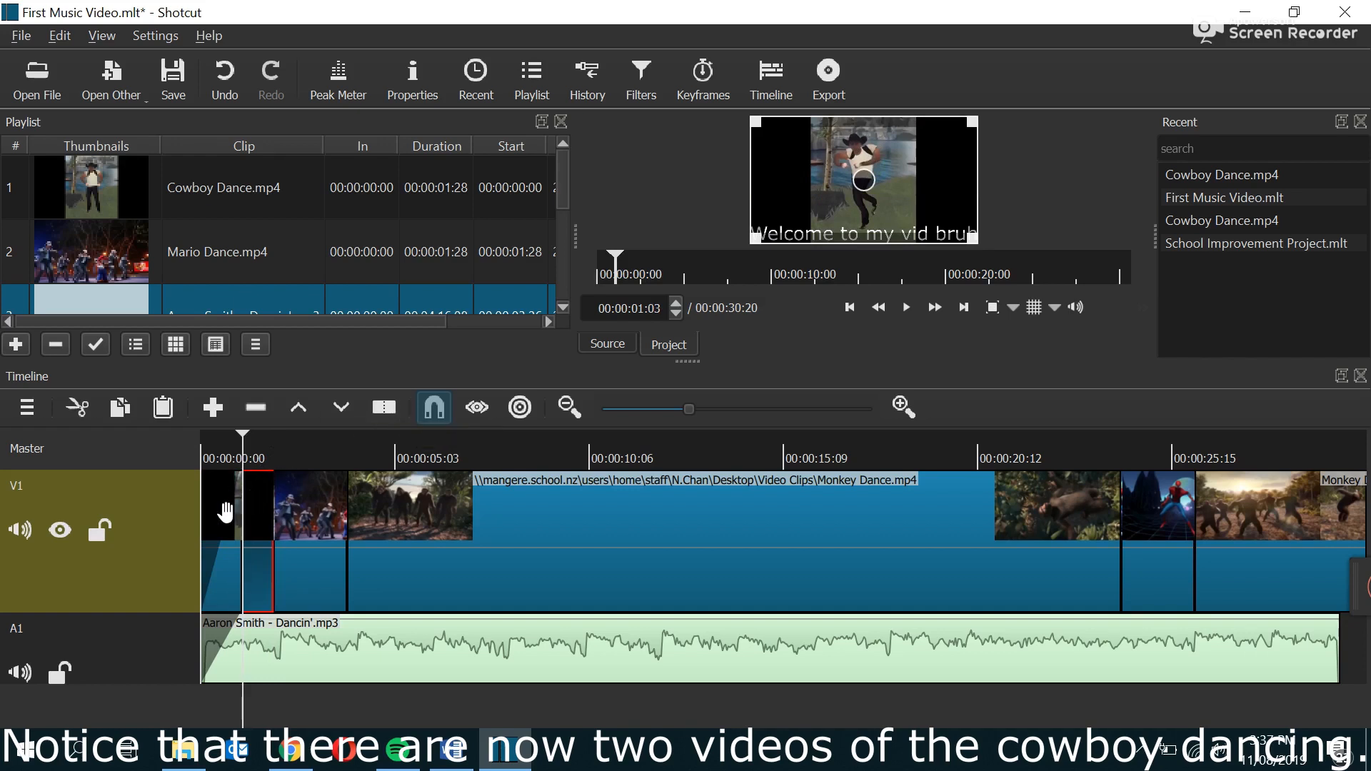
- Disable the Text filter on the second piece of the split Cowboy Dance clip
click(333, 449)
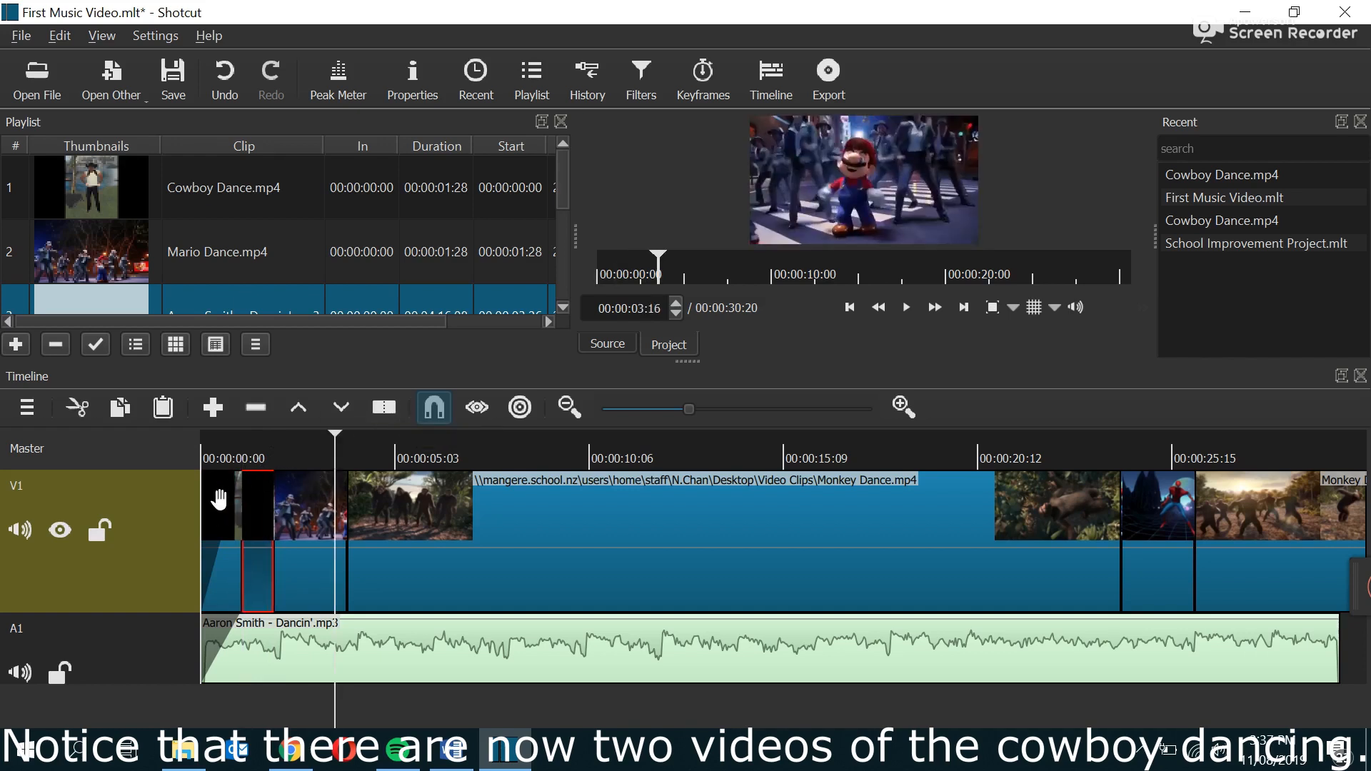
click(242, 453)
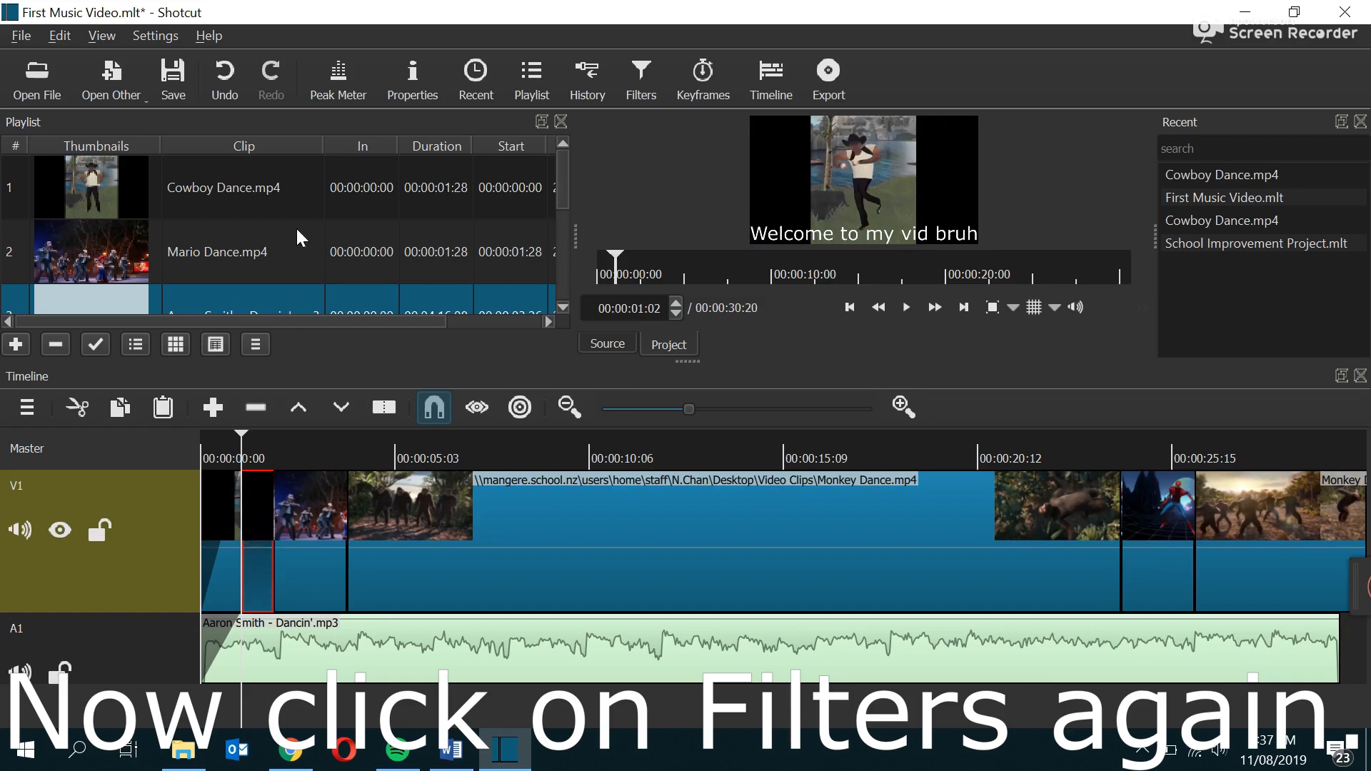
click(101, 37)
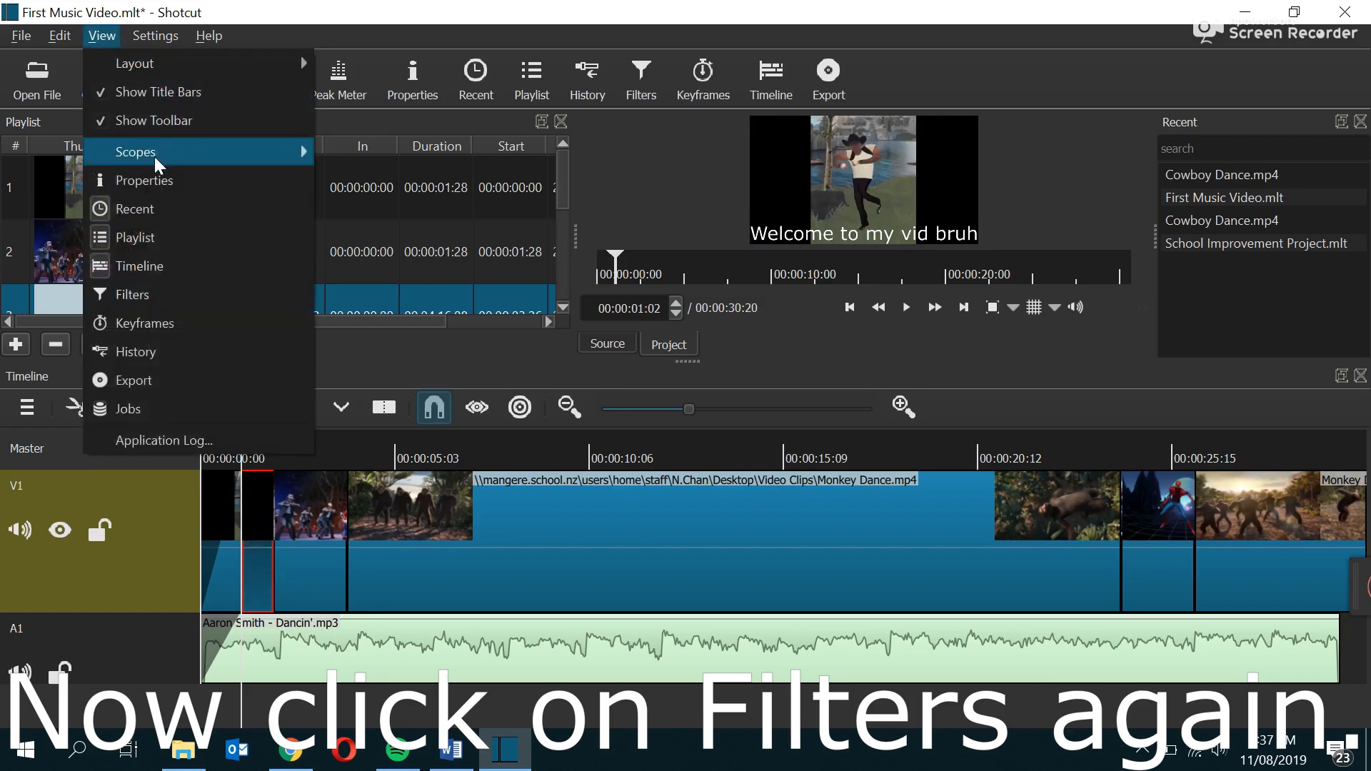
click(145, 290)
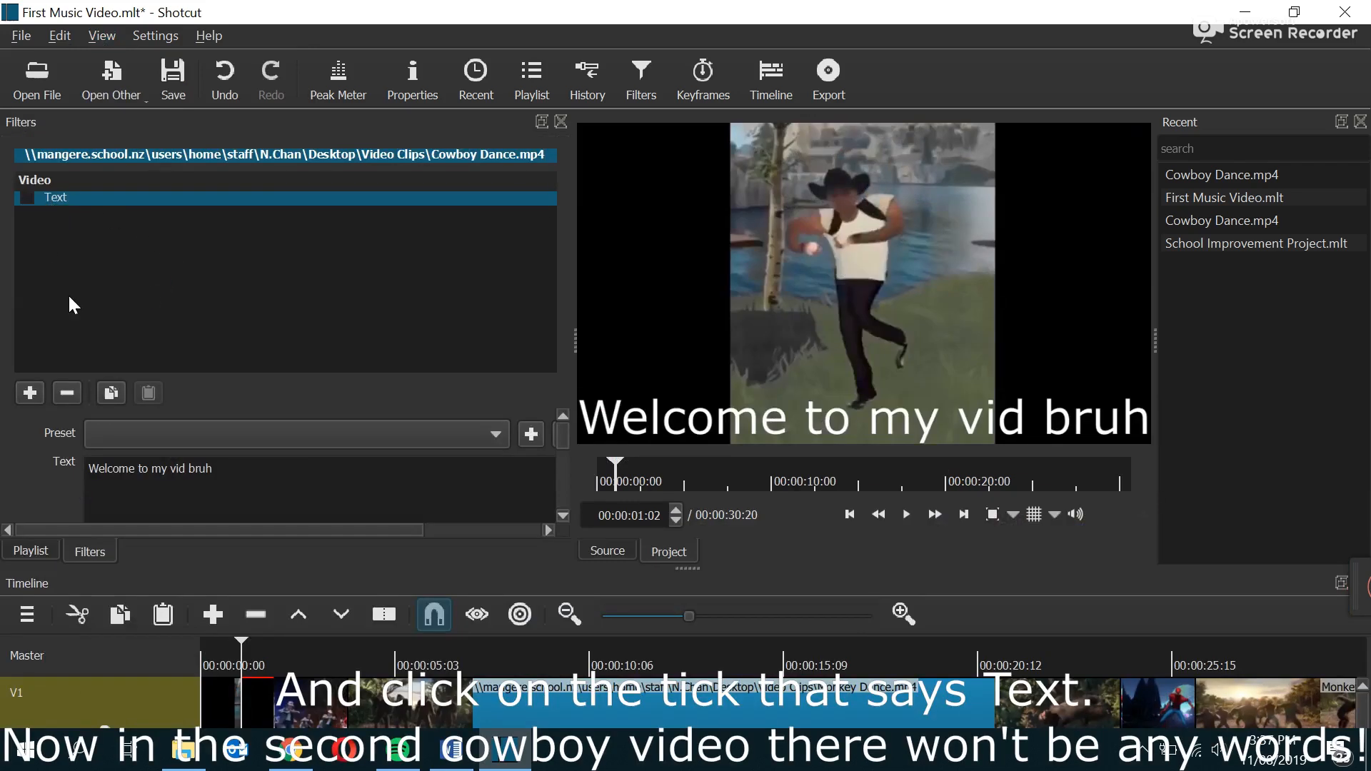
- Play the opening from the start twice to check where the title text ends
click(203, 646)
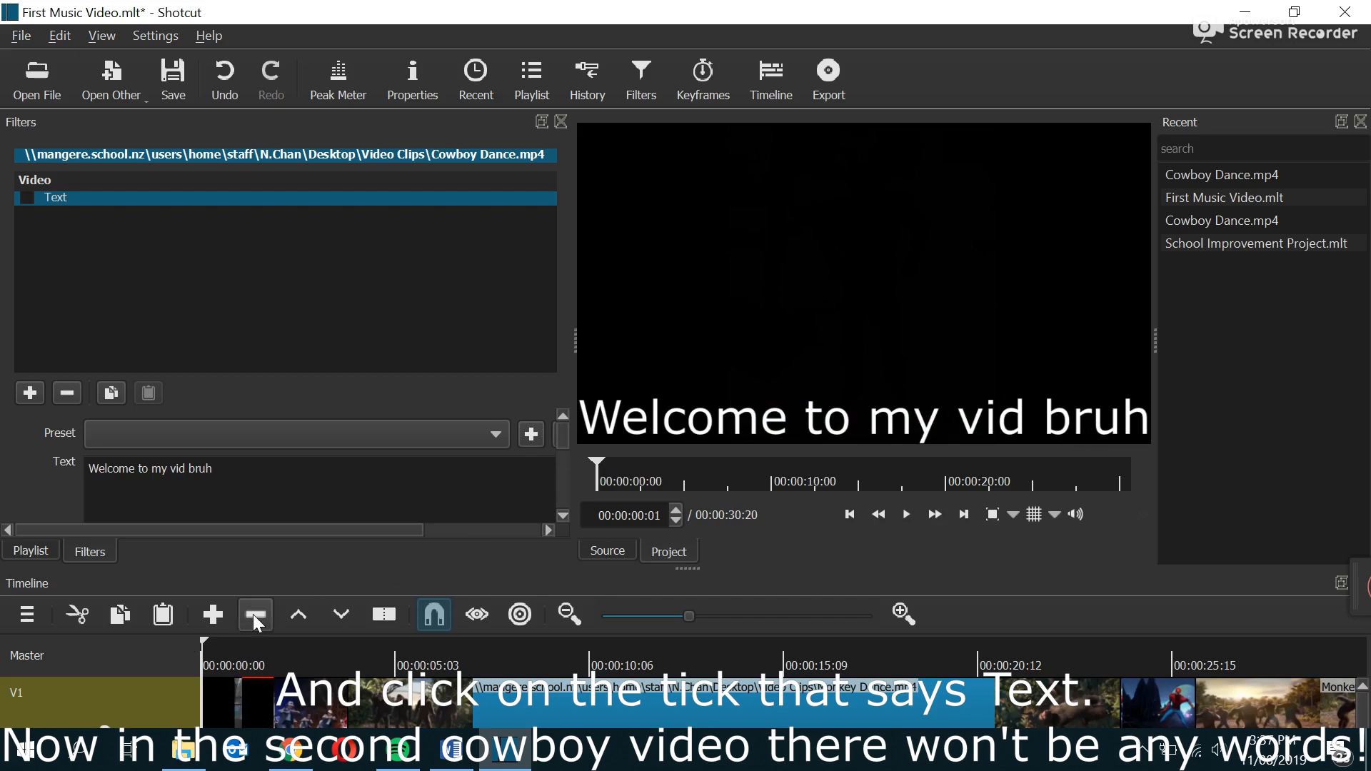
key(space)
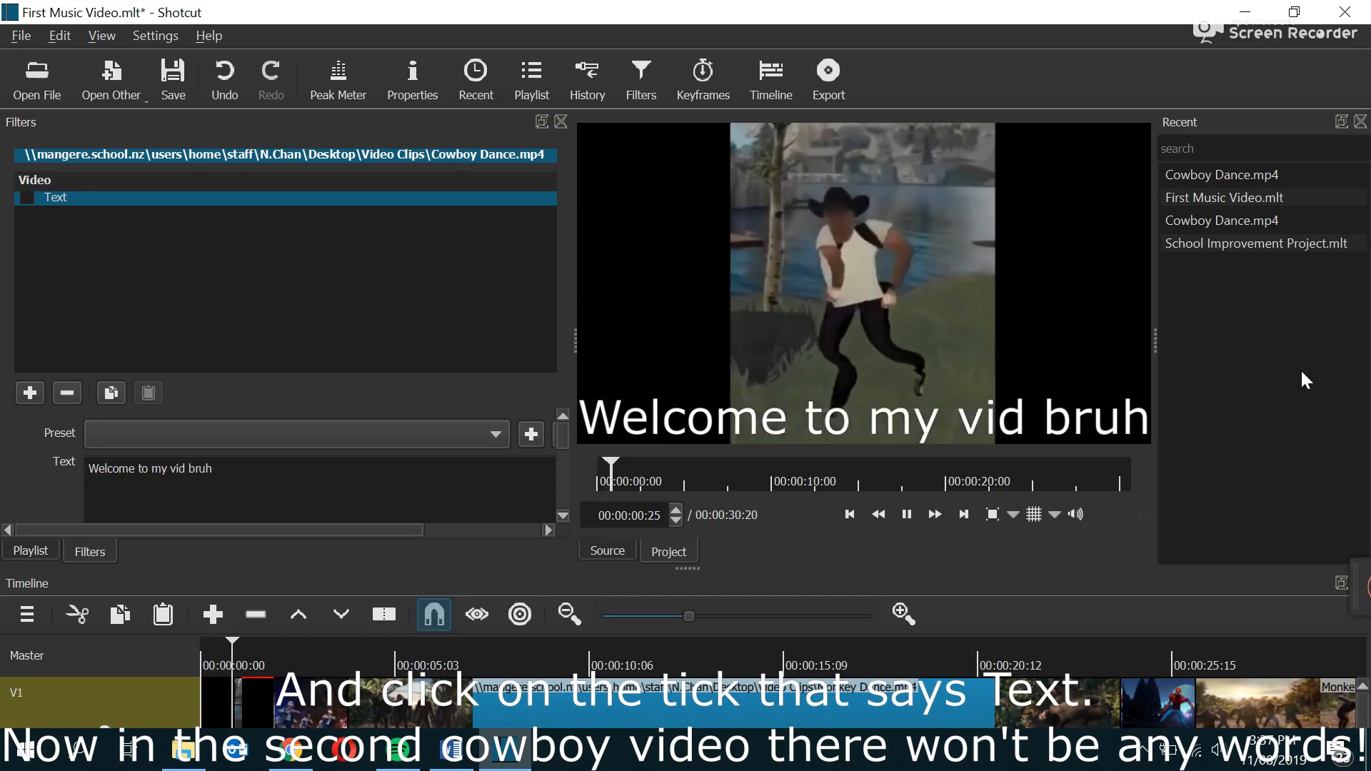
key(space)
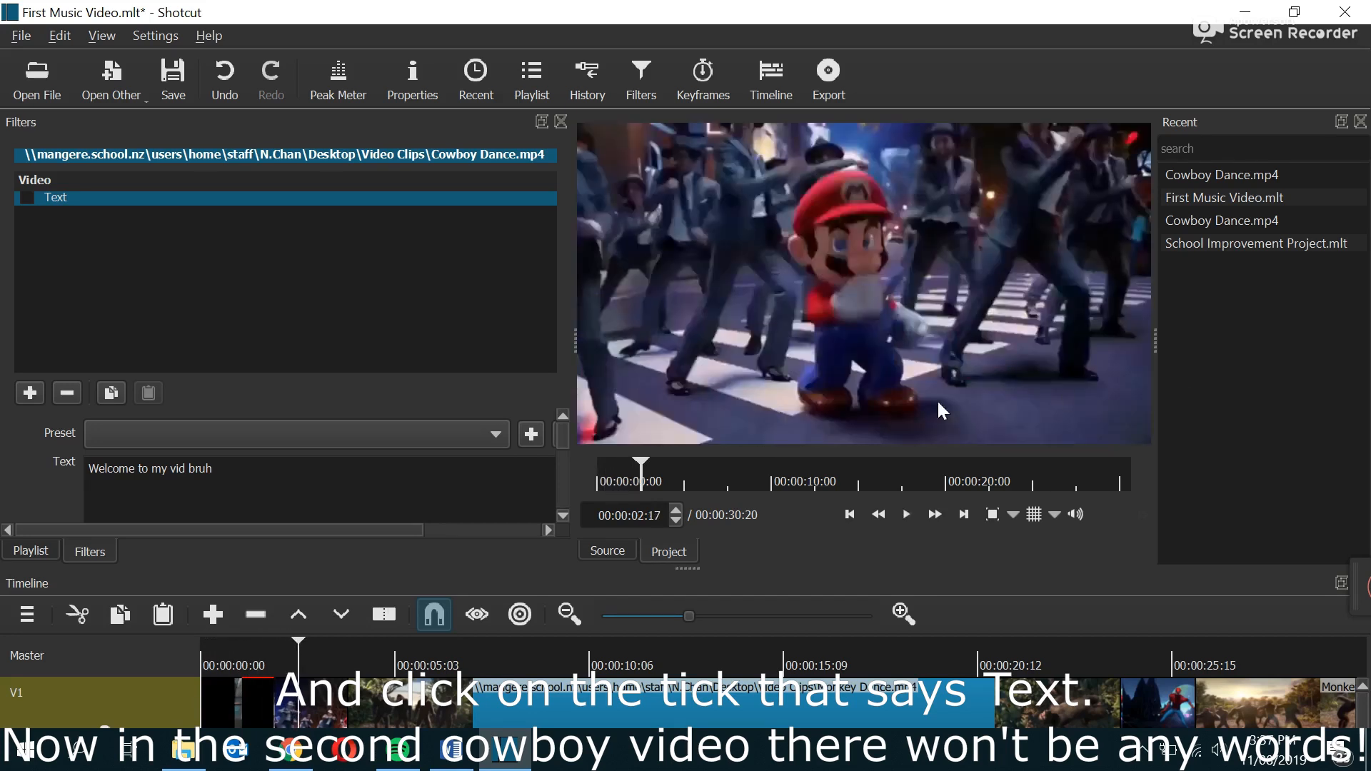
click(202, 662)
key(space)
key(space)
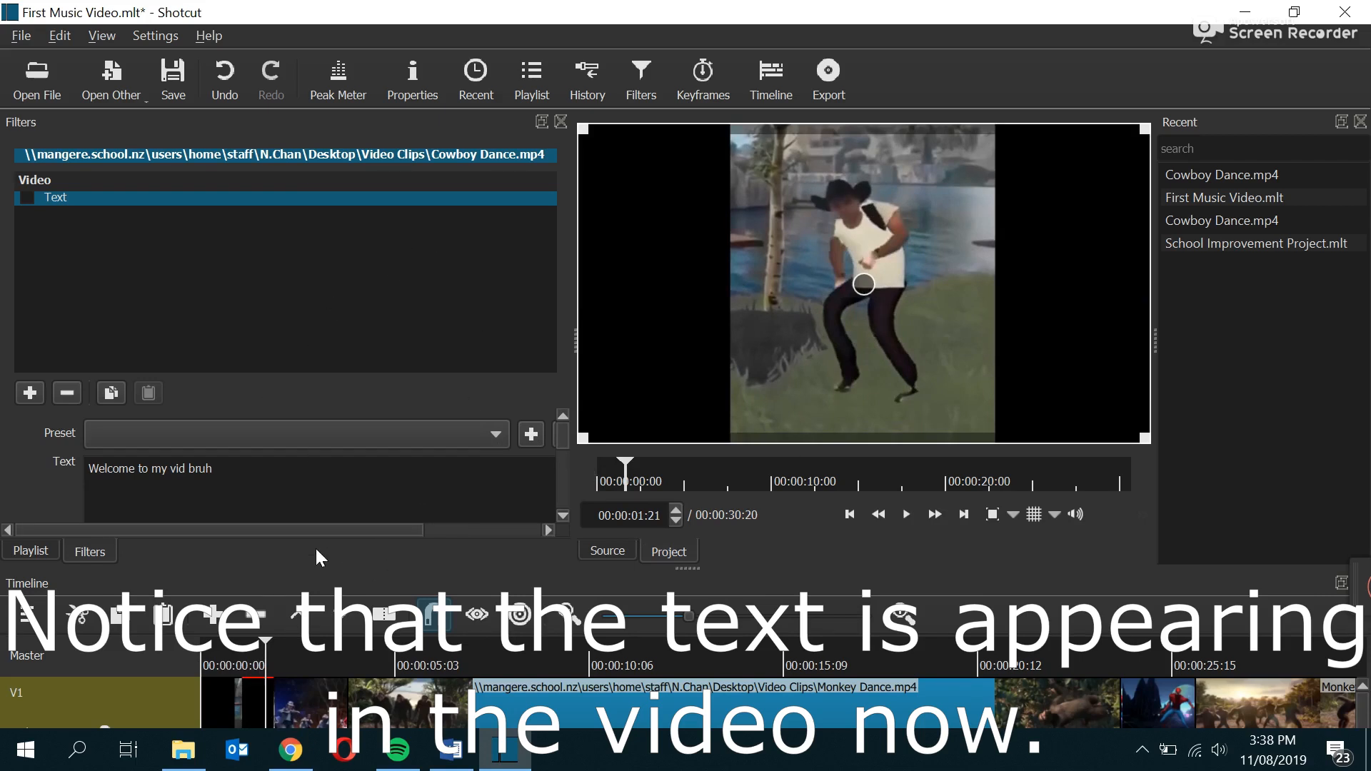
- Add the Glitch video filter to the Mario Dance clip on track V1
click(316, 690)
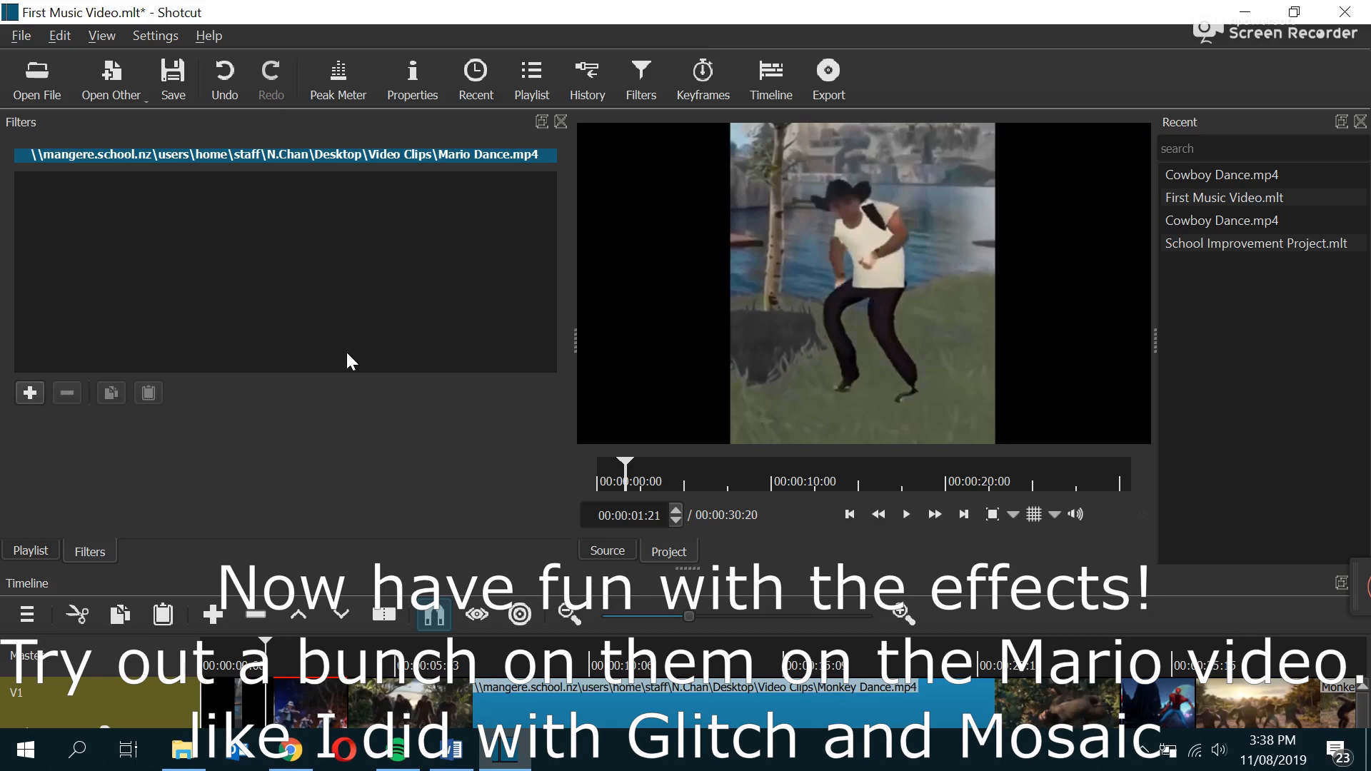
click(30, 393)
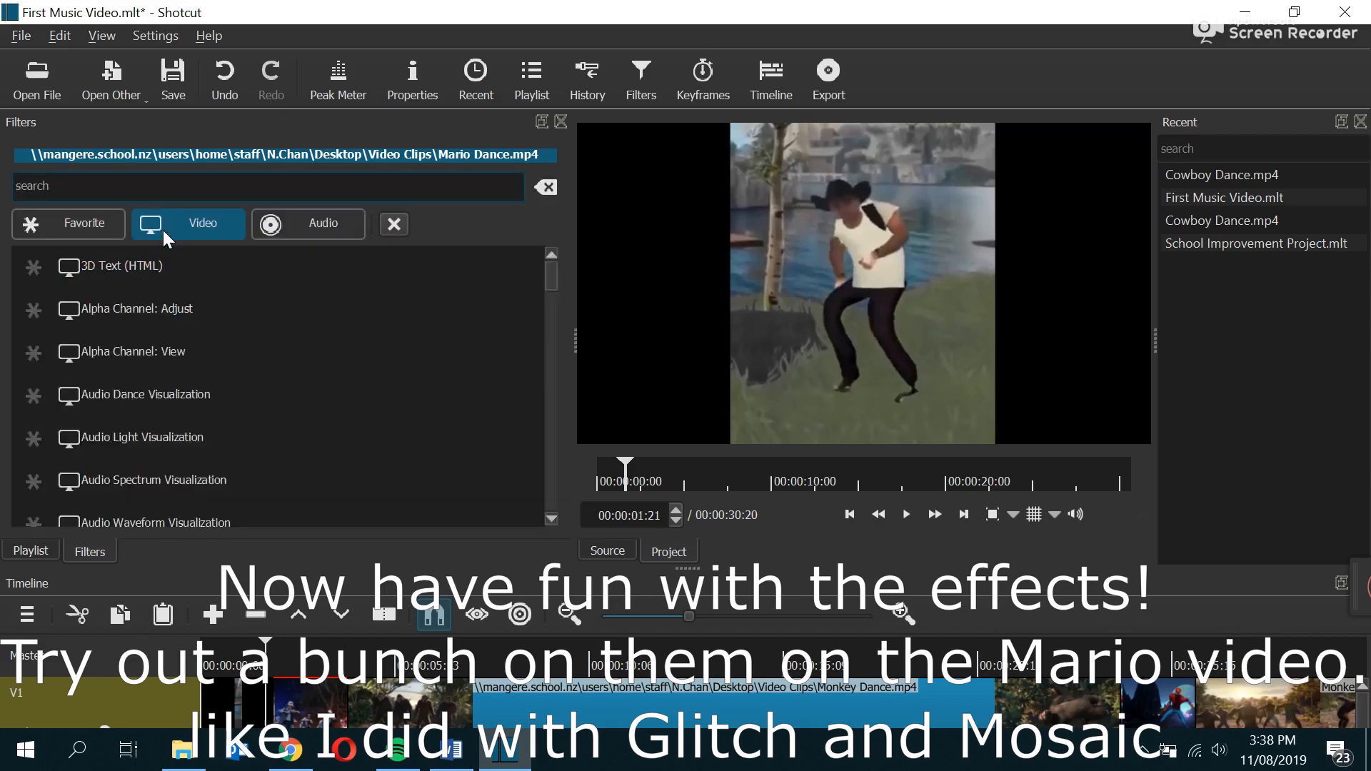
scroll(431, 413, down, 4)
scroll(432, 418, down, 3)
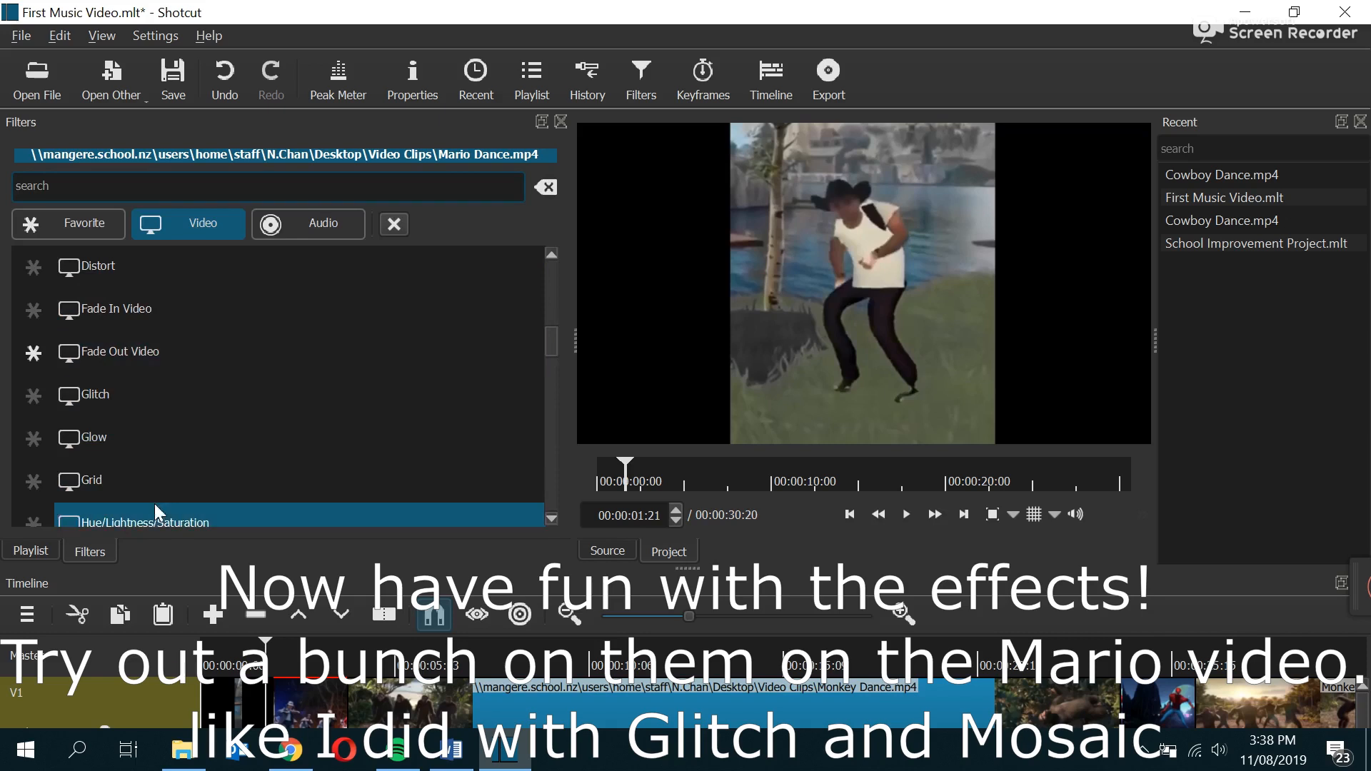
scroll(172, 442, down, 1)
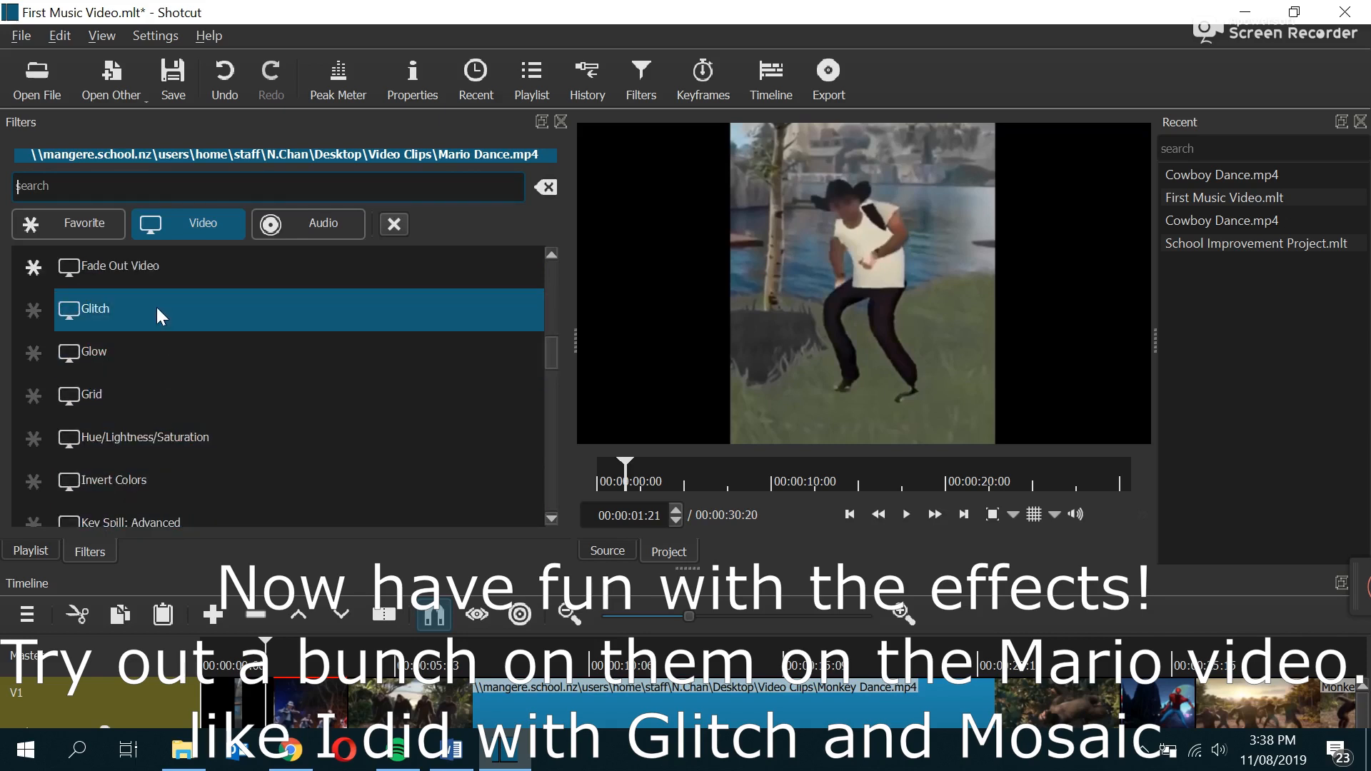
click(121, 315)
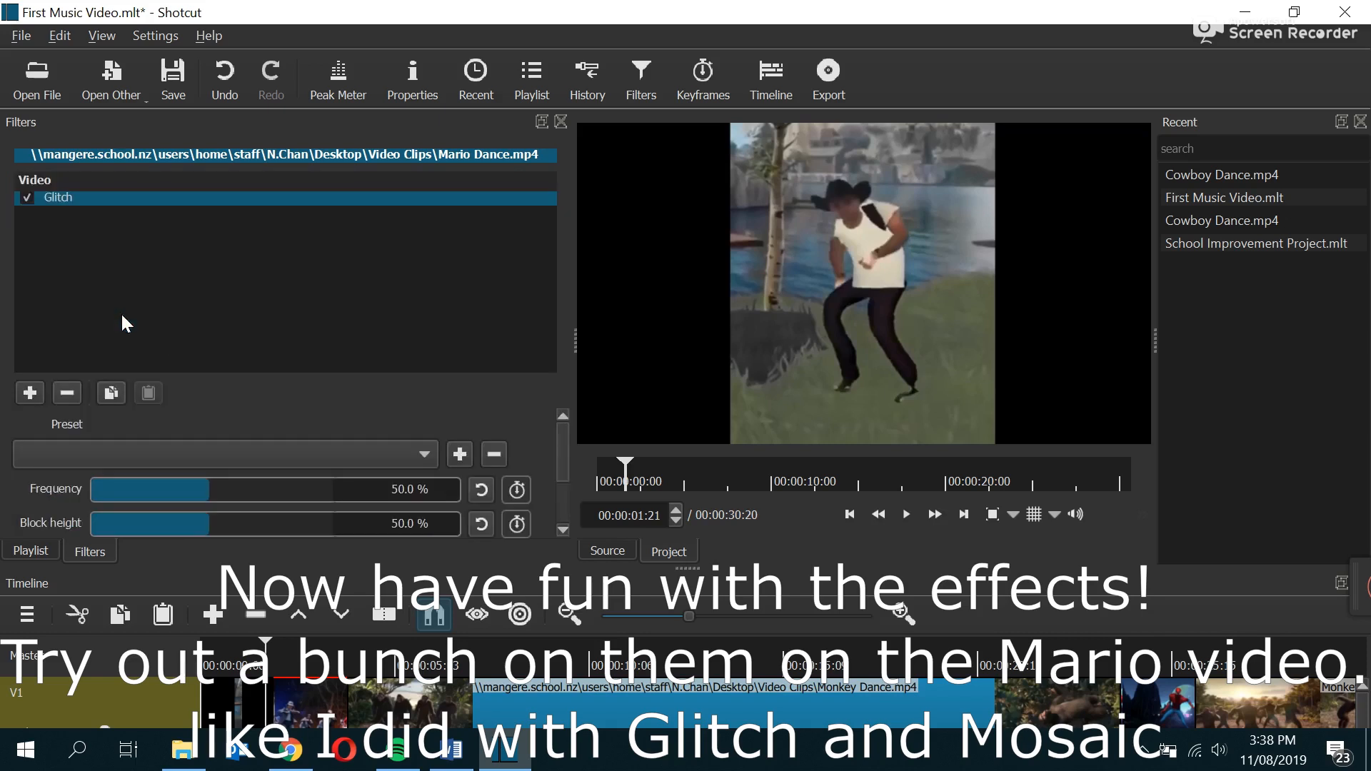
- Play from just before the Mario Dance clip and go to a frame inside it to examine the Glitch effect
drag(279, 645, 264, 642)
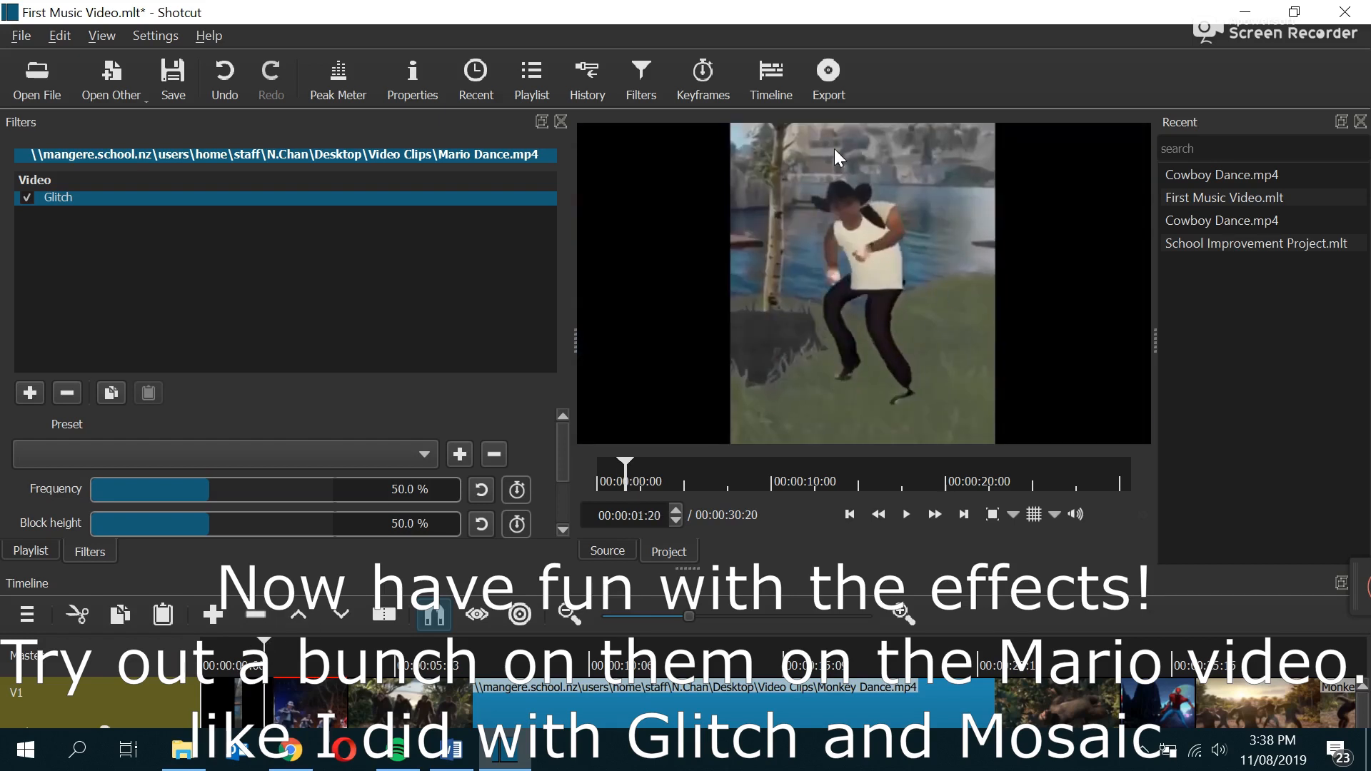
click(649, 422)
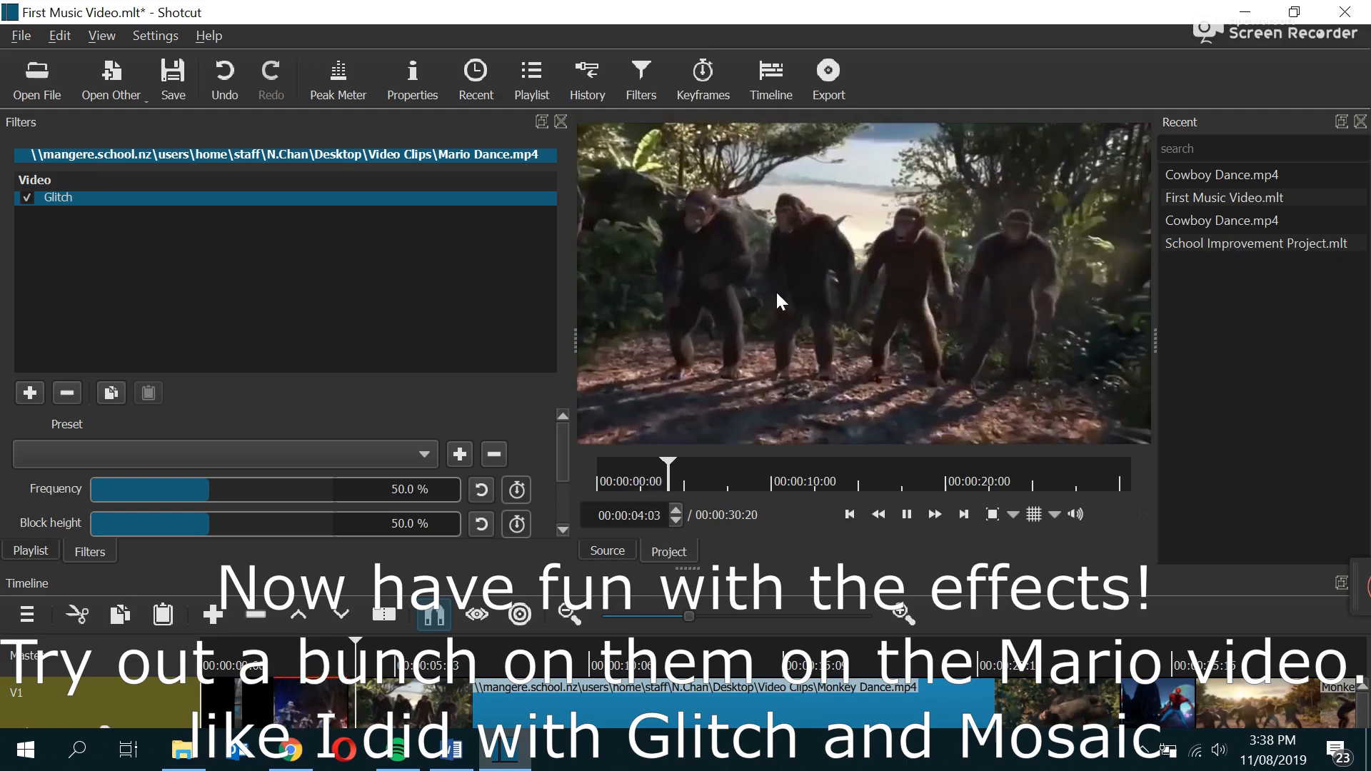
key(space)
click(288, 655)
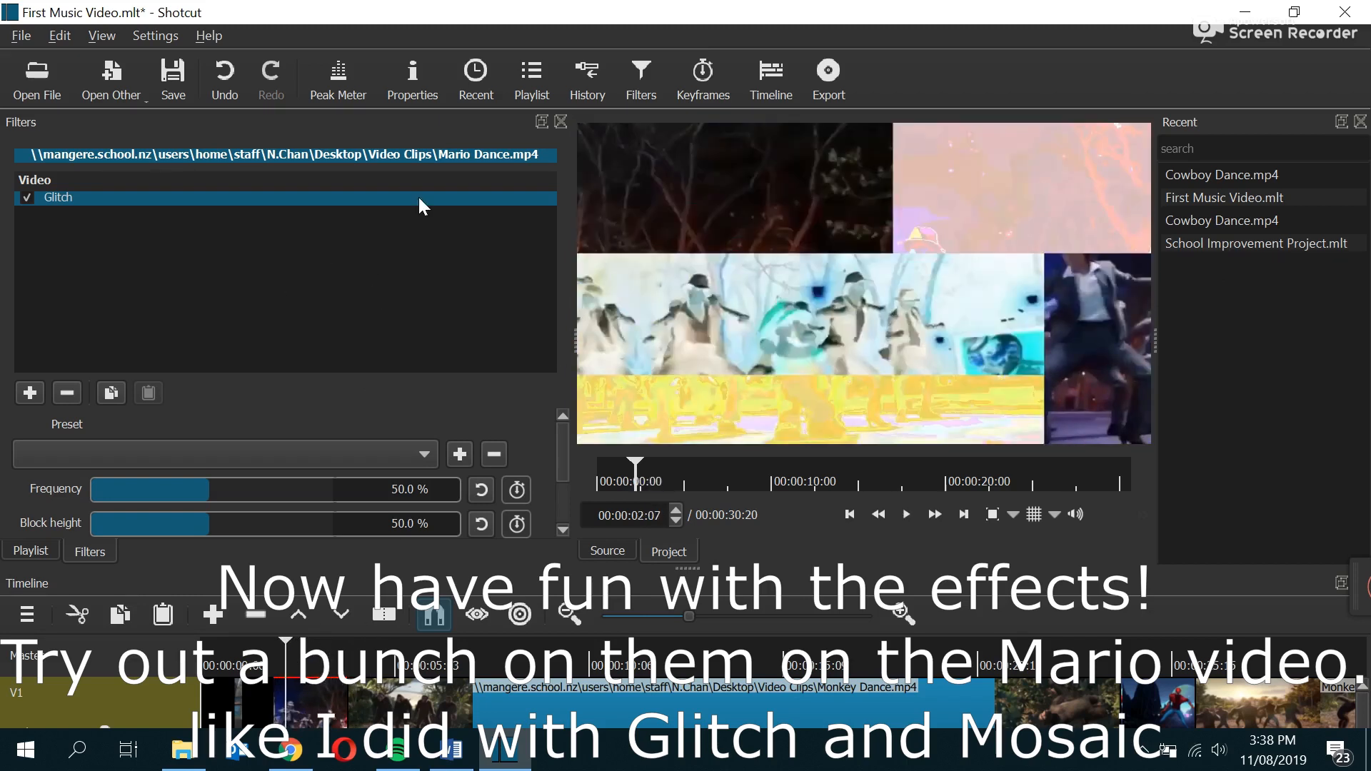
- Turn off the Glitch filter on the Mario Dance clip and add the Mosaic video filter to it
click(27, 197)
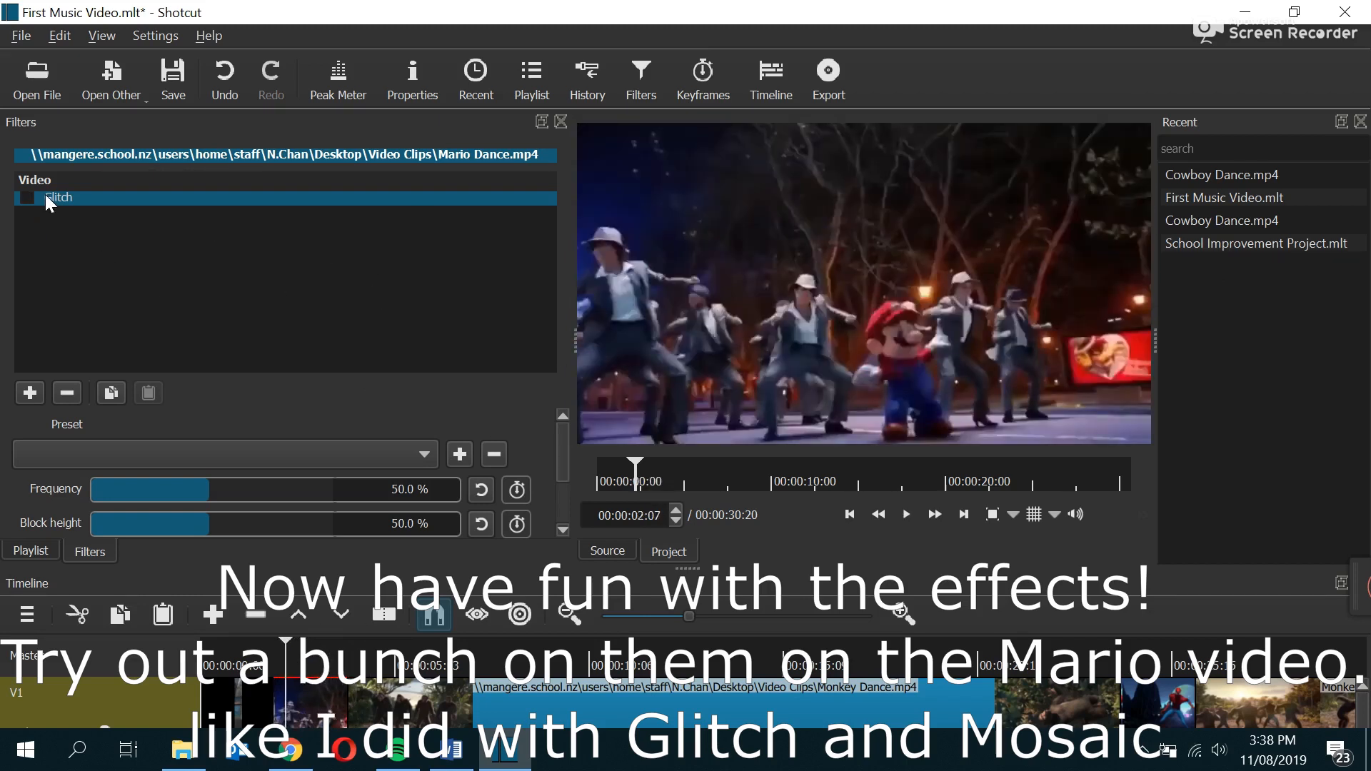
click(30, 393)
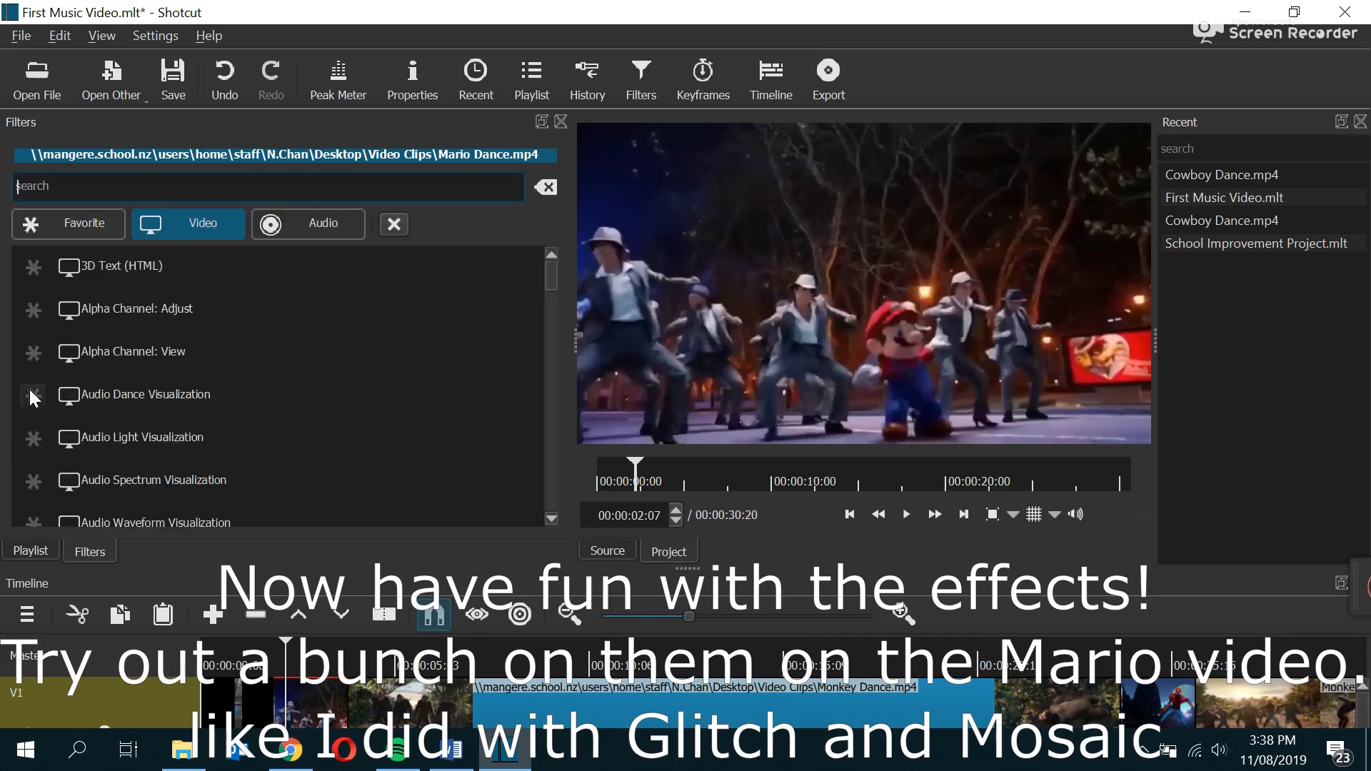
scroll(237, 394, down, 4)
scroll(237, 394, down, 10)
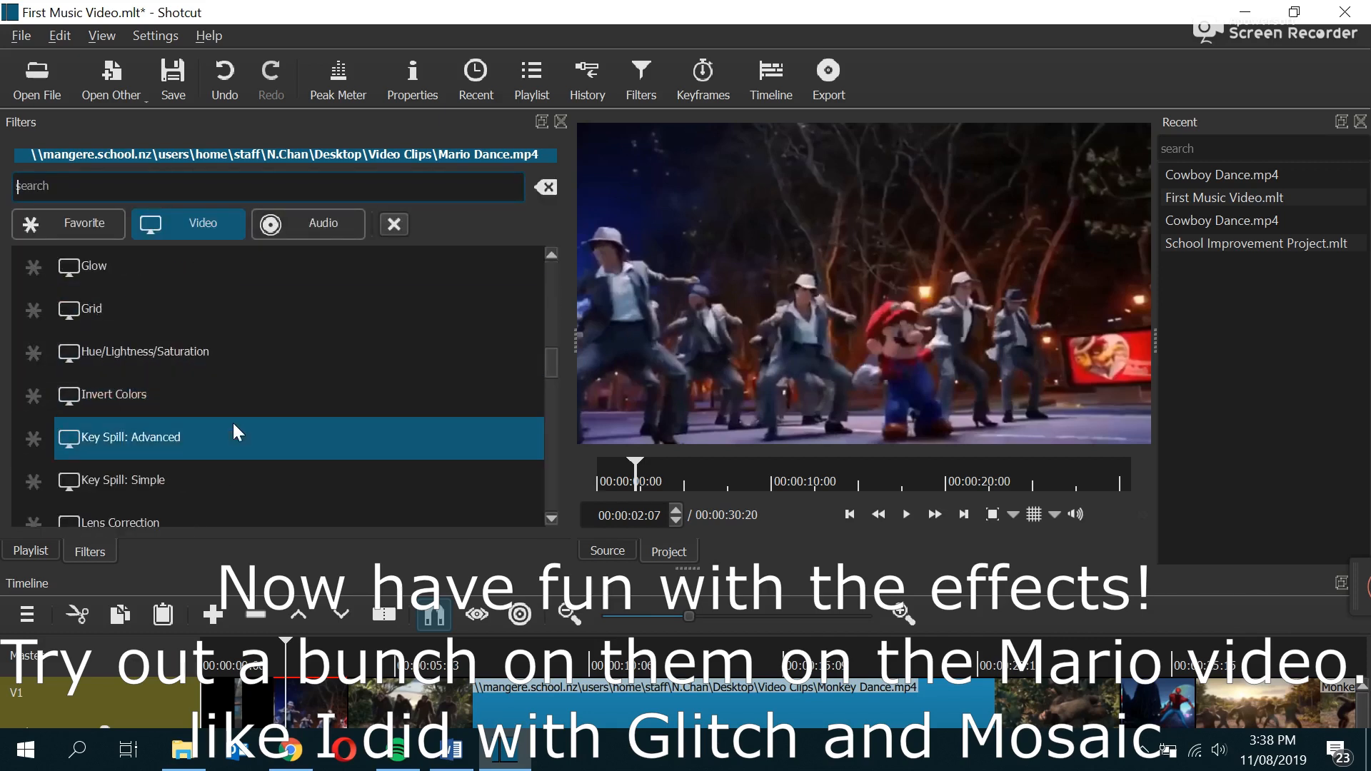
scroll(229, 435, up, 2)
scroll(199, 413, up, 3)
scroll(153, 414, down, 2)
scroll(149, 435, down, 4)
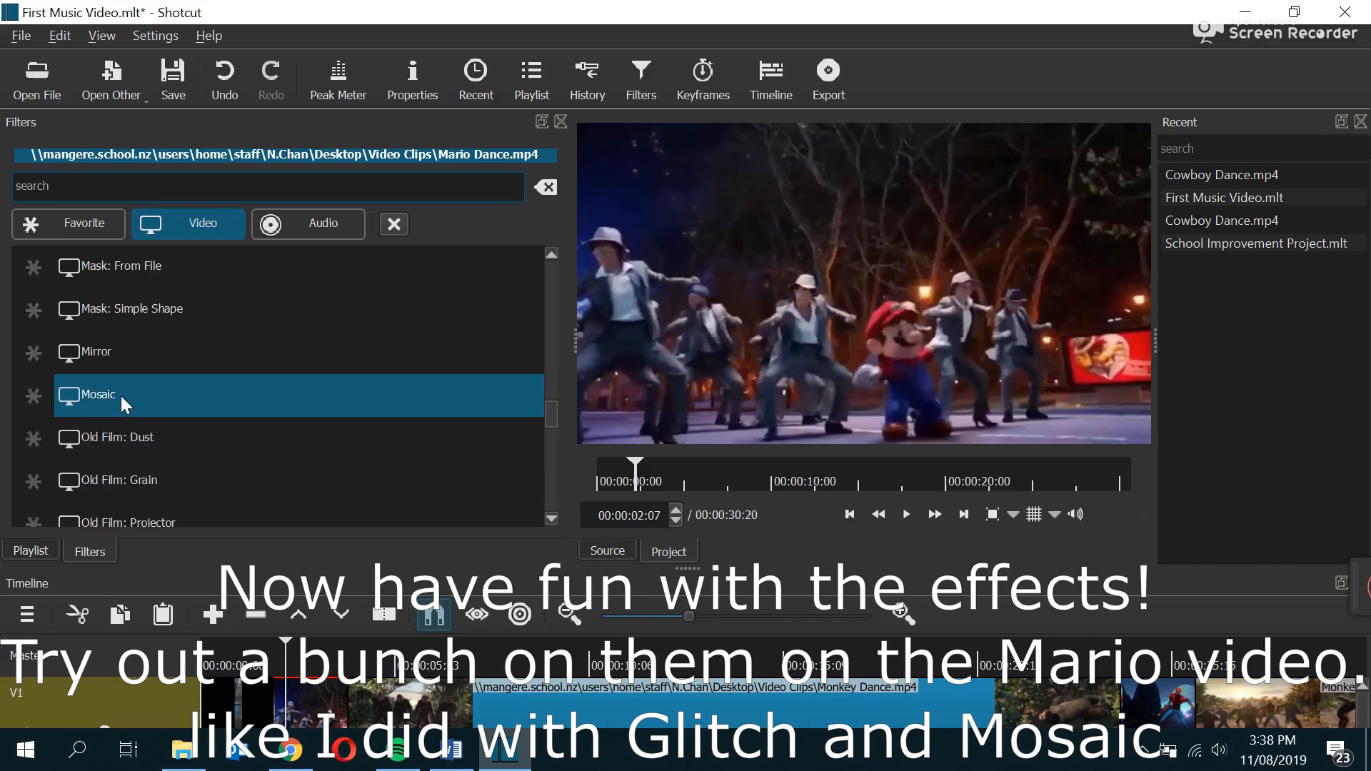
click(131, 189)
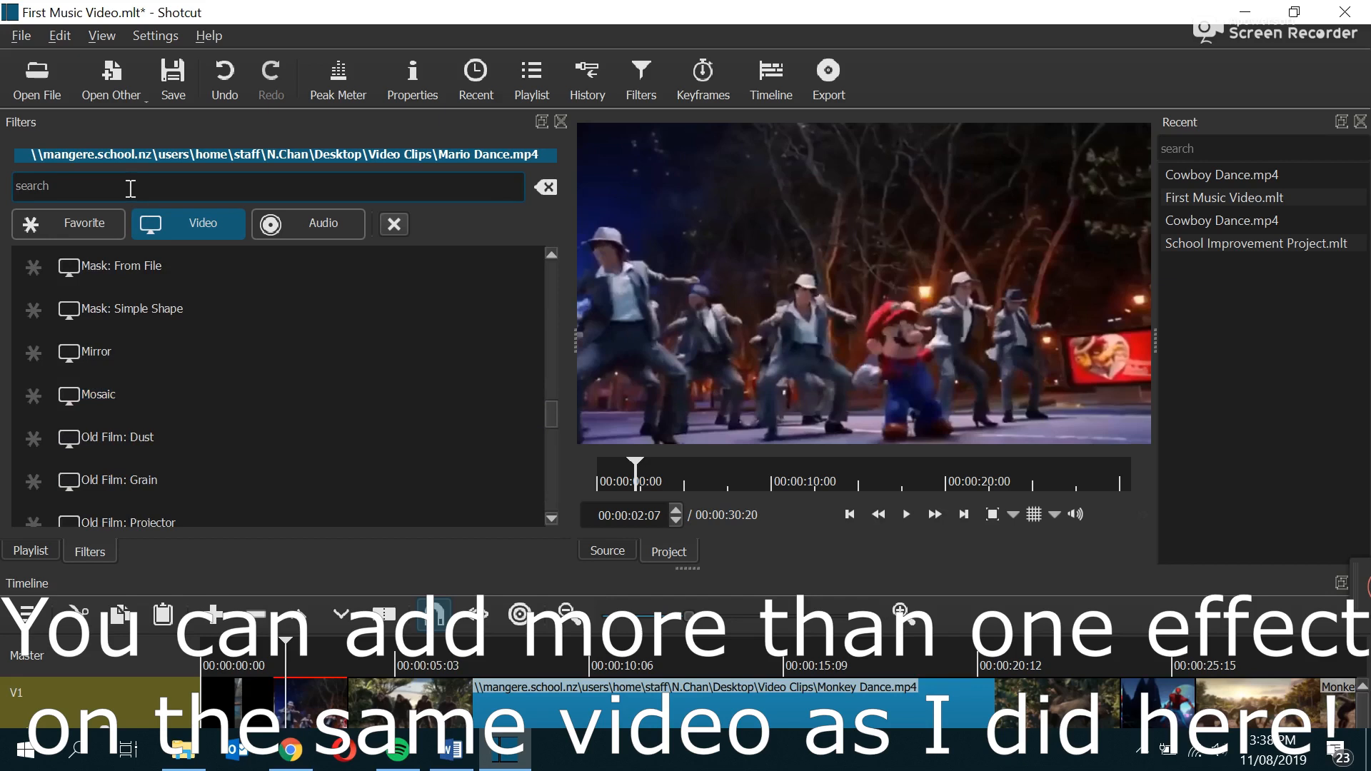
text(Mosaic)
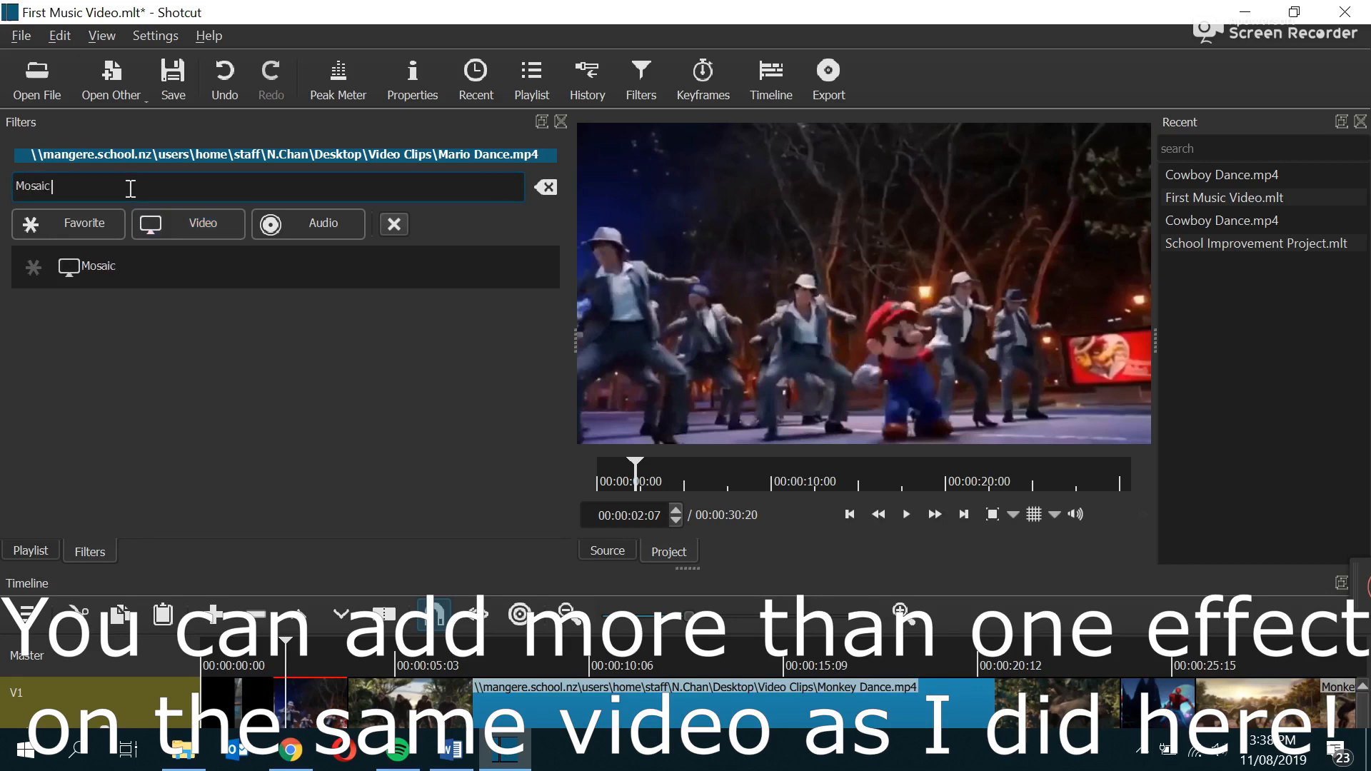
click(101, 269)
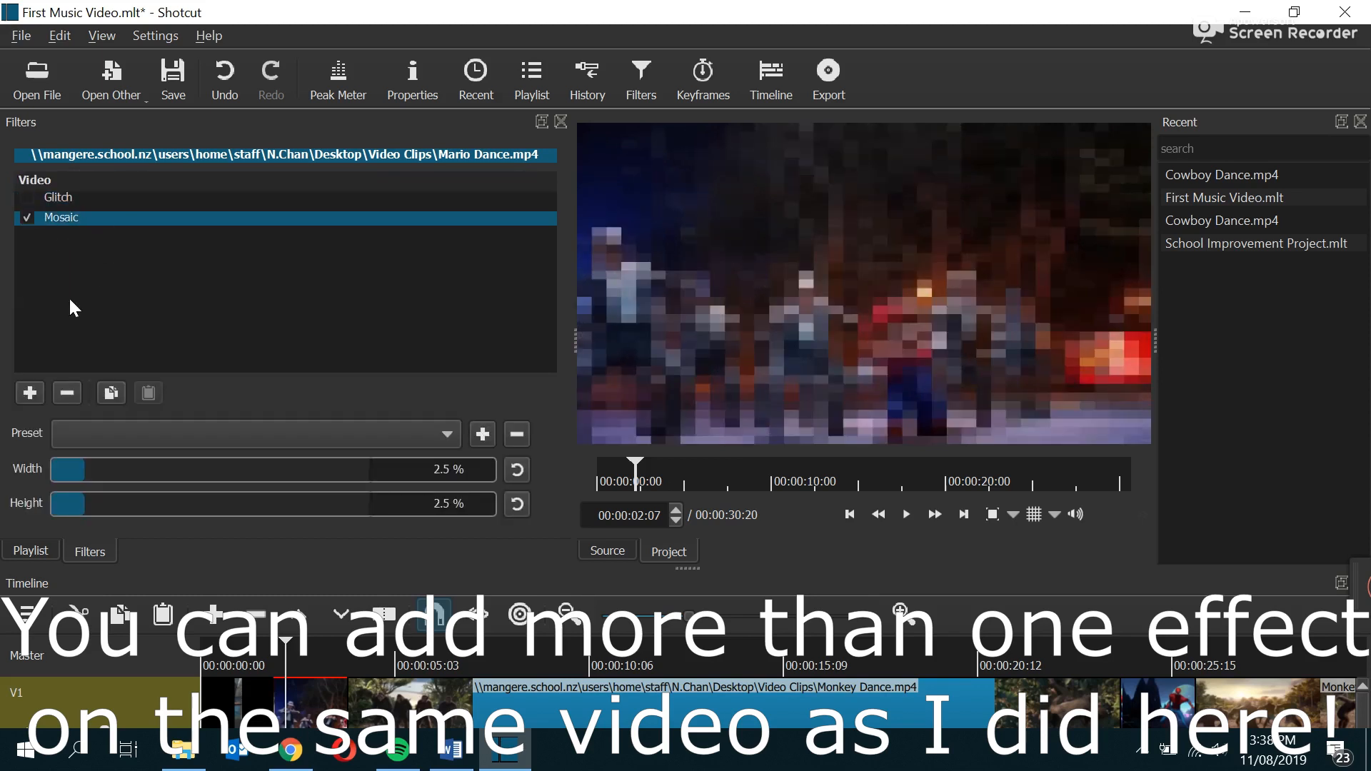
- Play the Mario Dance clip from just before its start to examine the Mosaic effect
click(264, 662)
key(space)
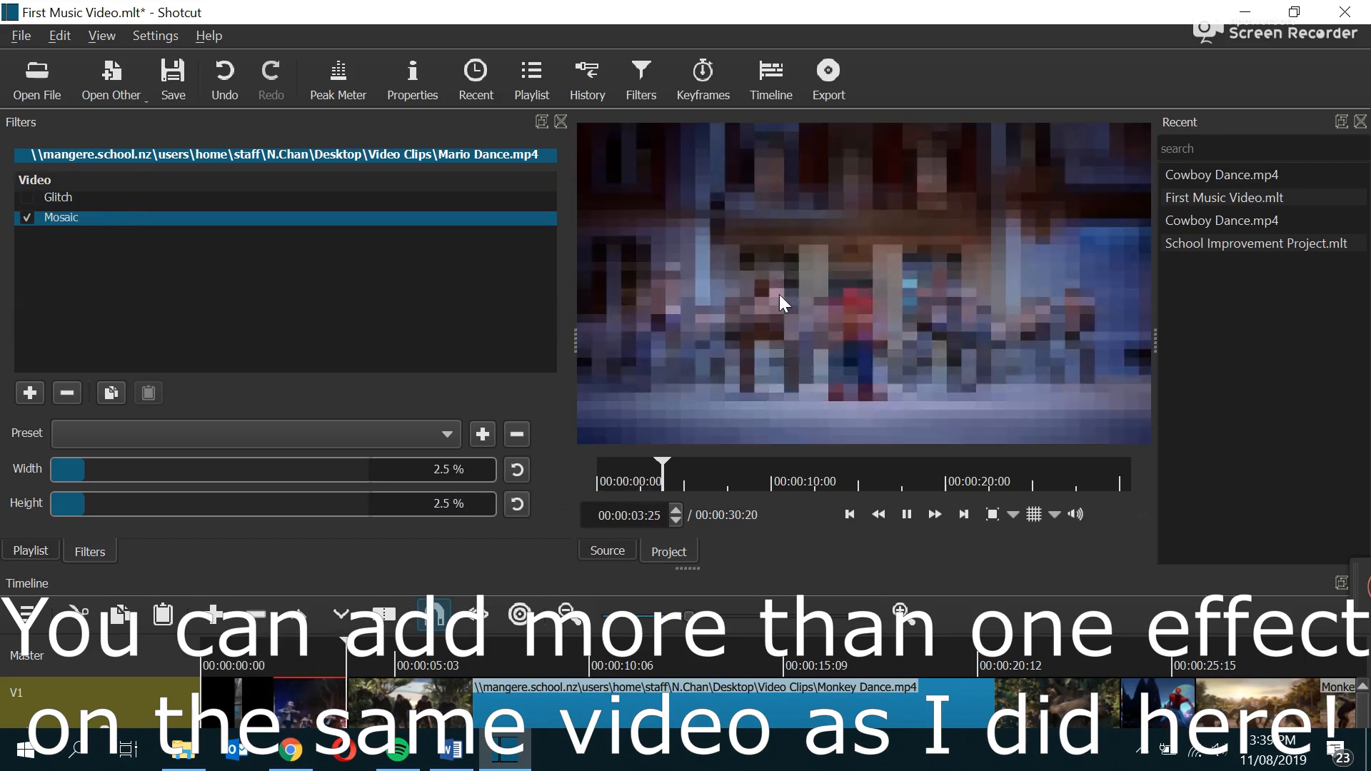
key(space)
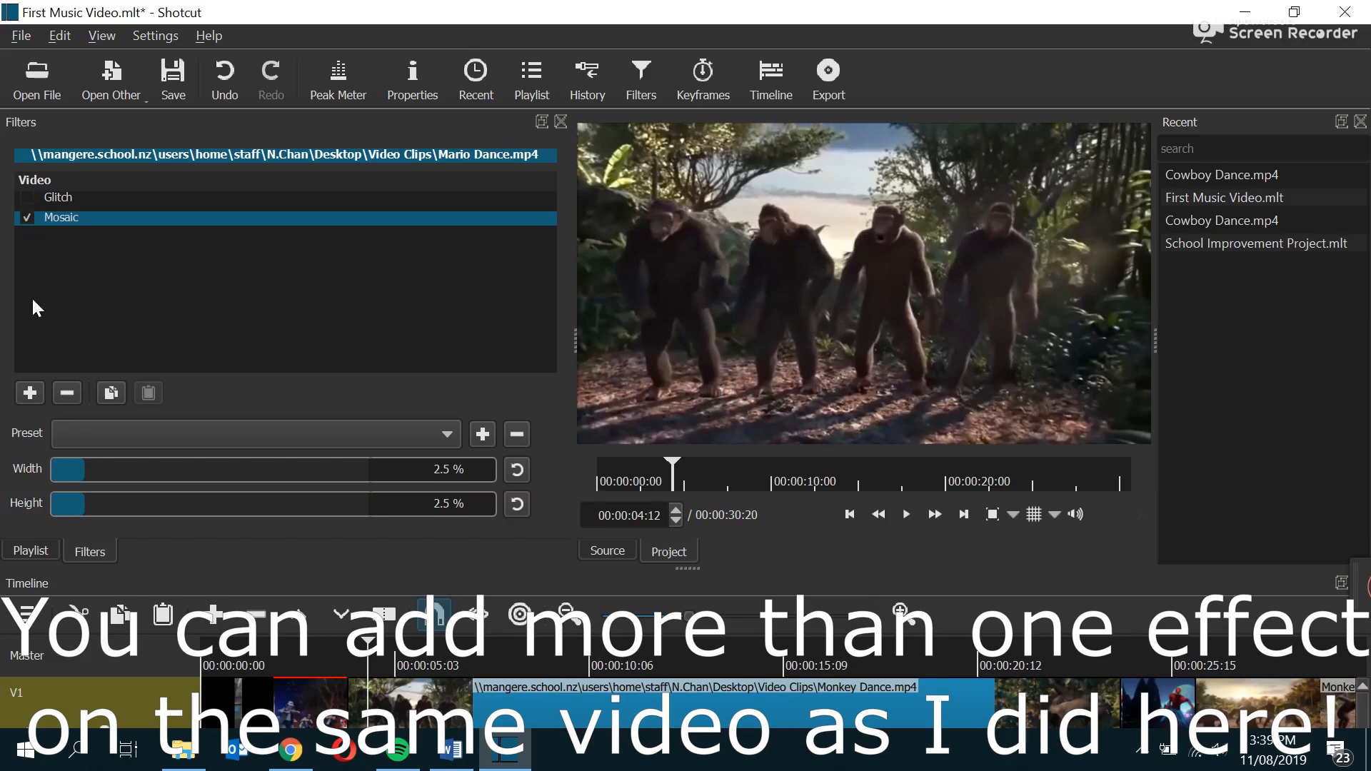
- Turn the Glitch filter back on, play the Mario Dance clip with both effects, and return to the project's start
click(28, 198)
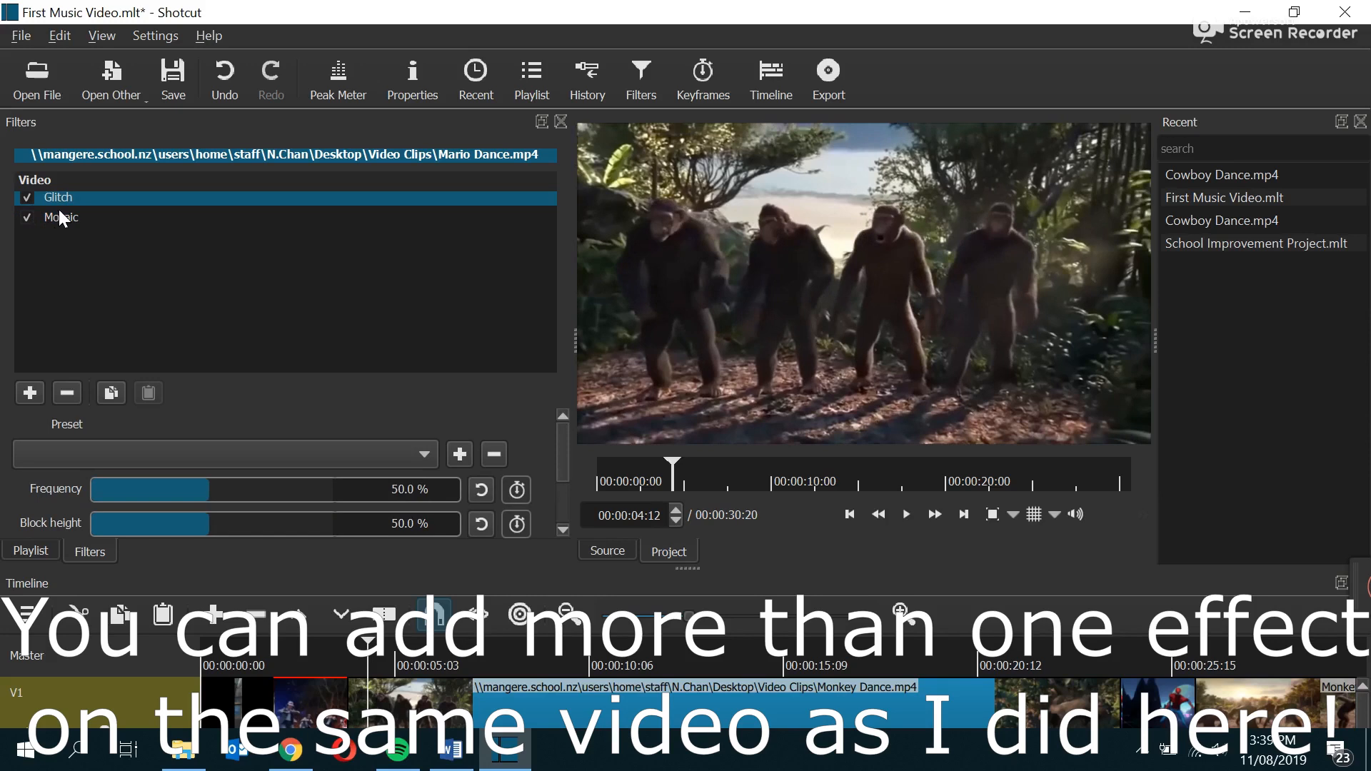
click(280, 649)
key(space)
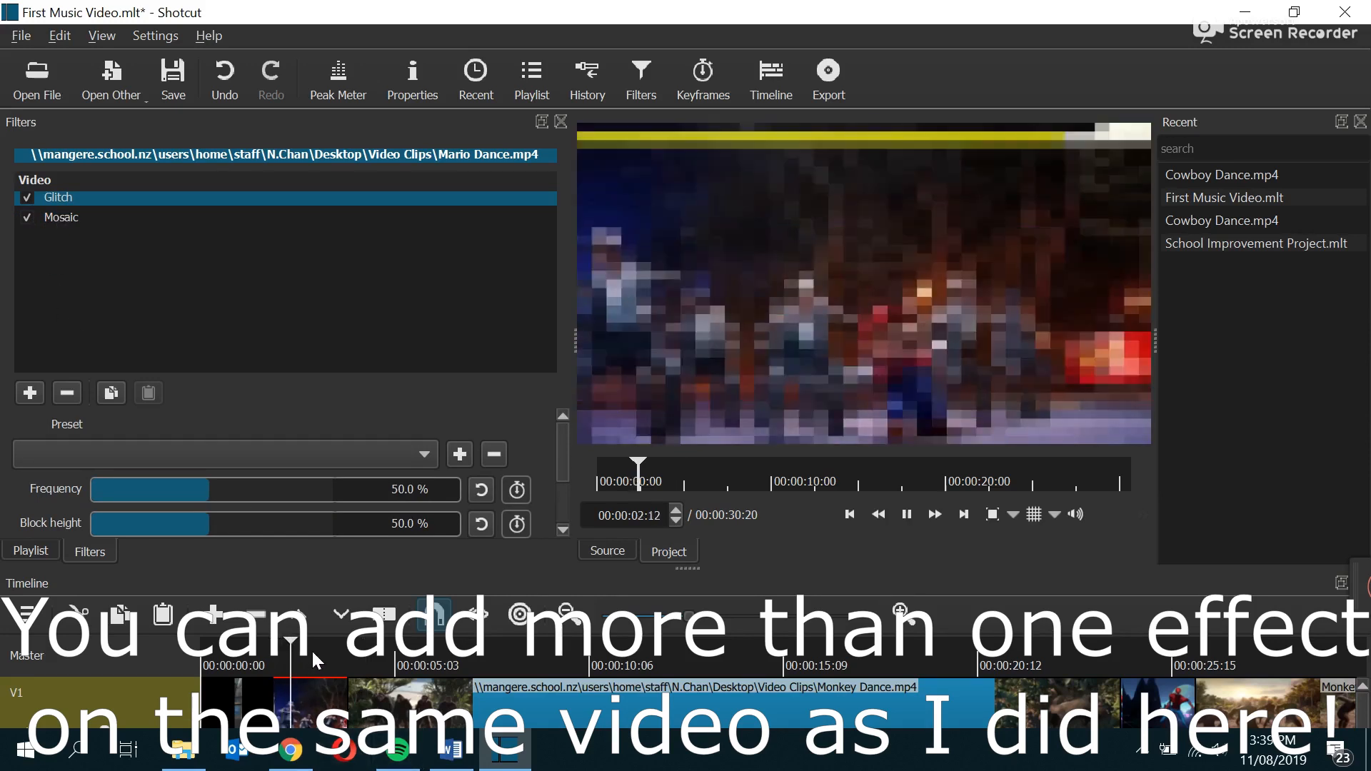
key(space)
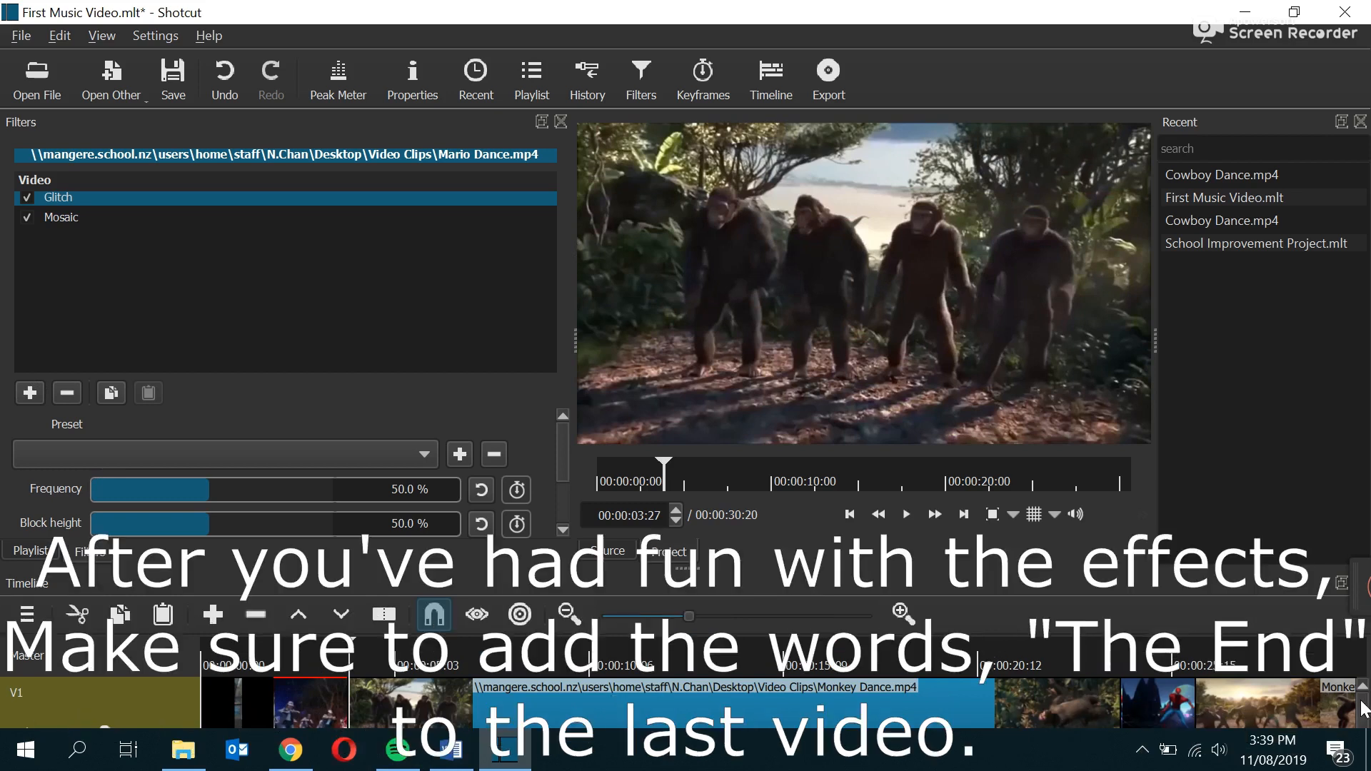
click(207, 660)
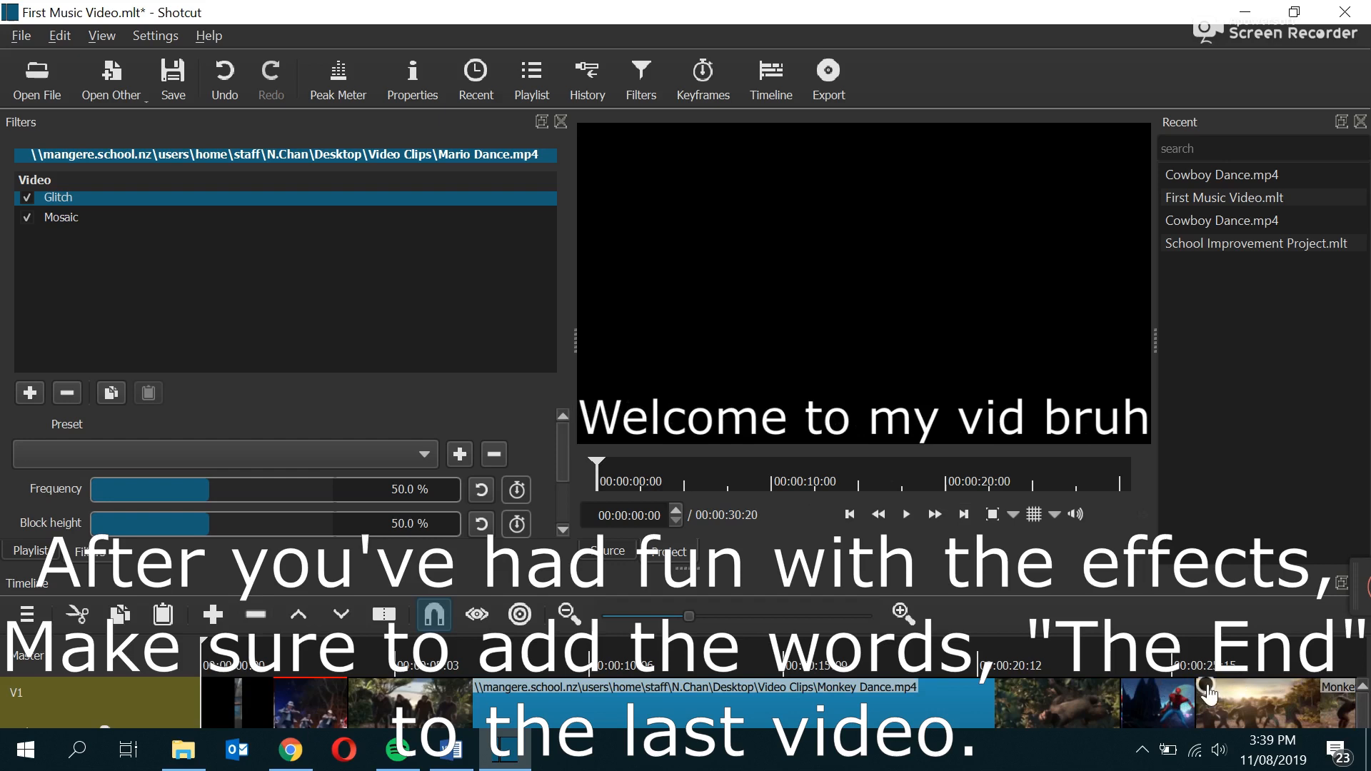
- Select the last Monkey Dance clip on the timeline and go to 00:00:29:19, near the project's end
click(1114, 707)
drag(1156, 668, 1231, 669)
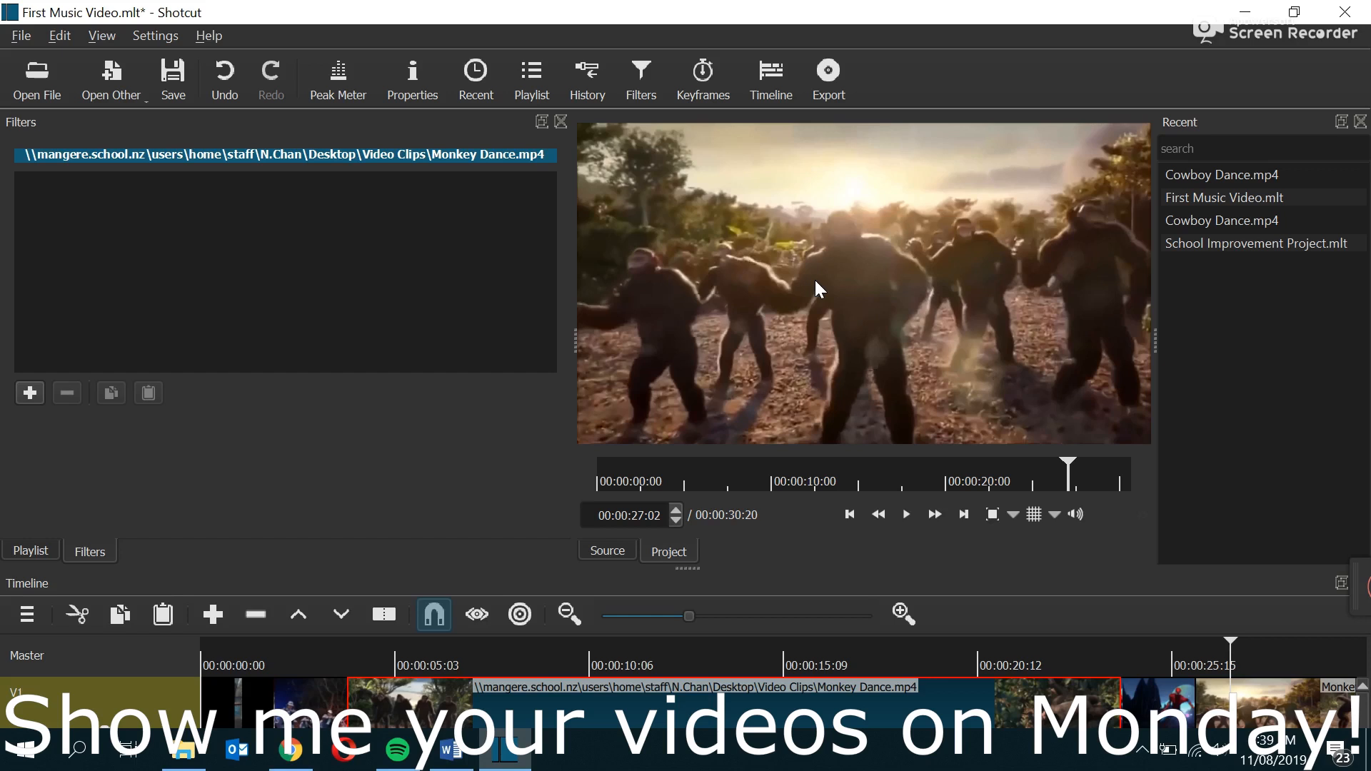
drag(1223, 687, 1187, 671)
click(1243, 661)
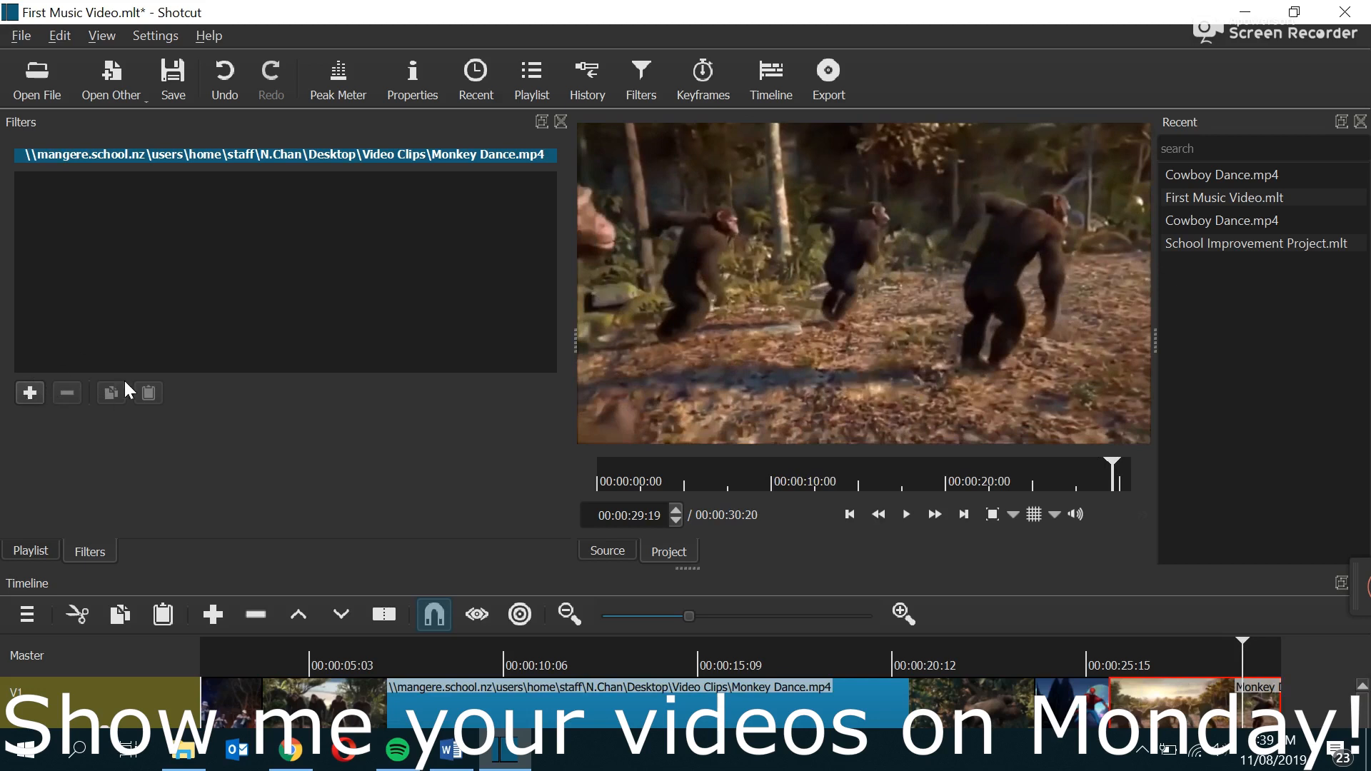
- Add the Text video filter to the last Monkey Dance clip
click(30, 393)
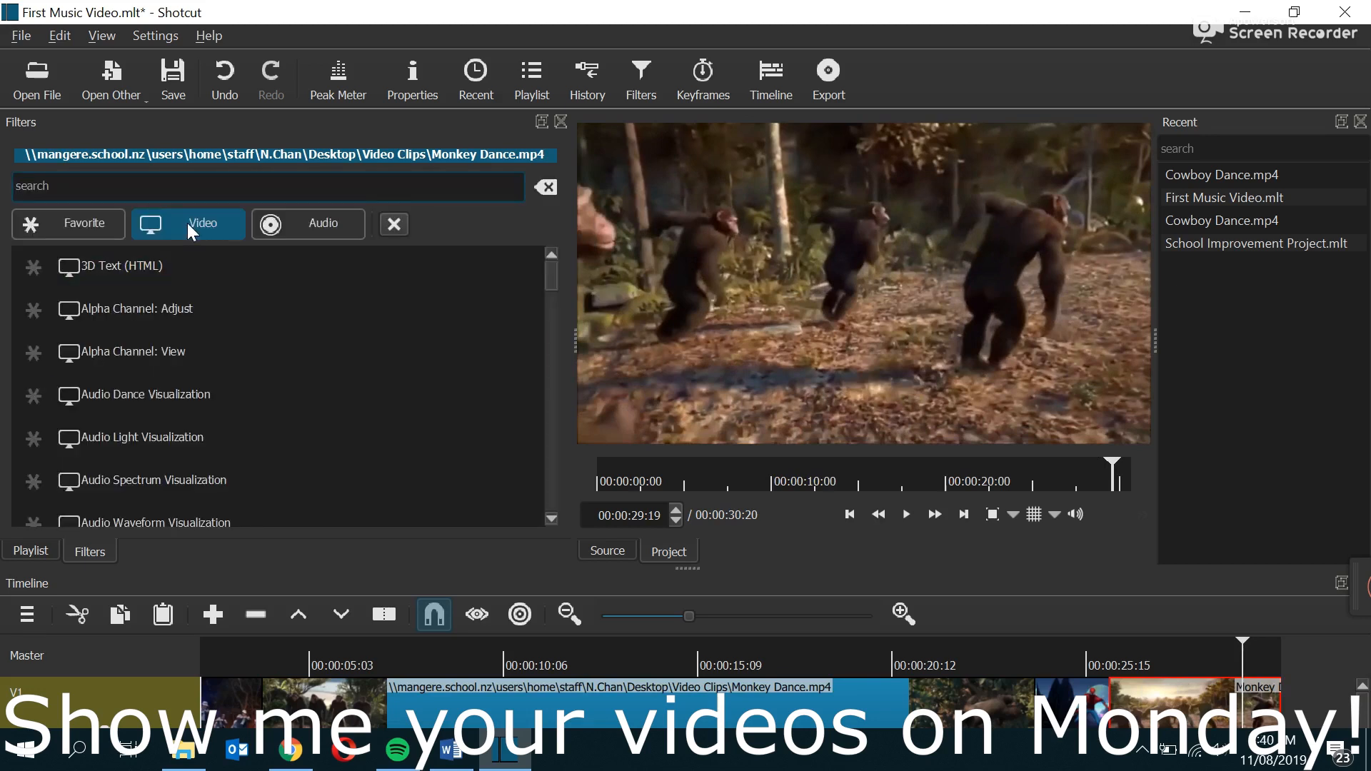
click(286, 224)
click(166, 221)
drag(549, 275, 554, 500)
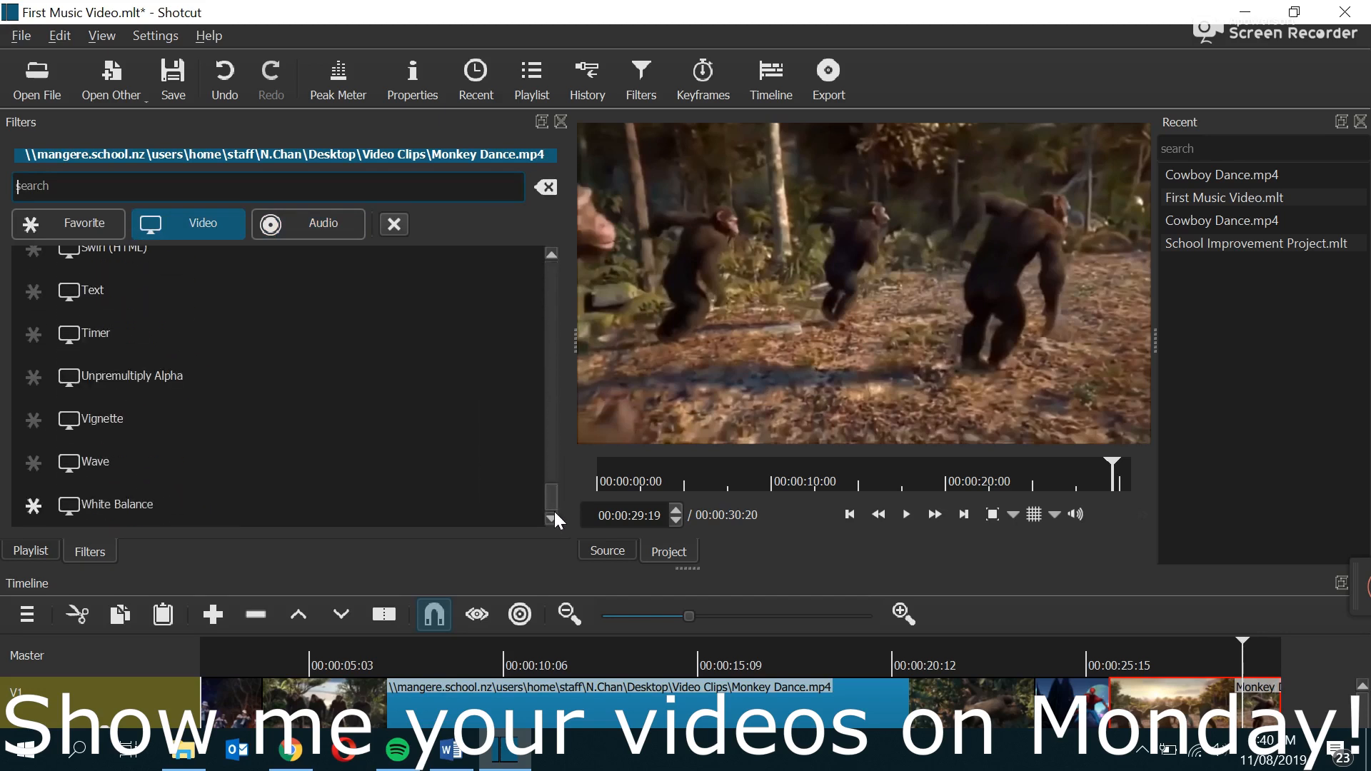
click(117, 290)
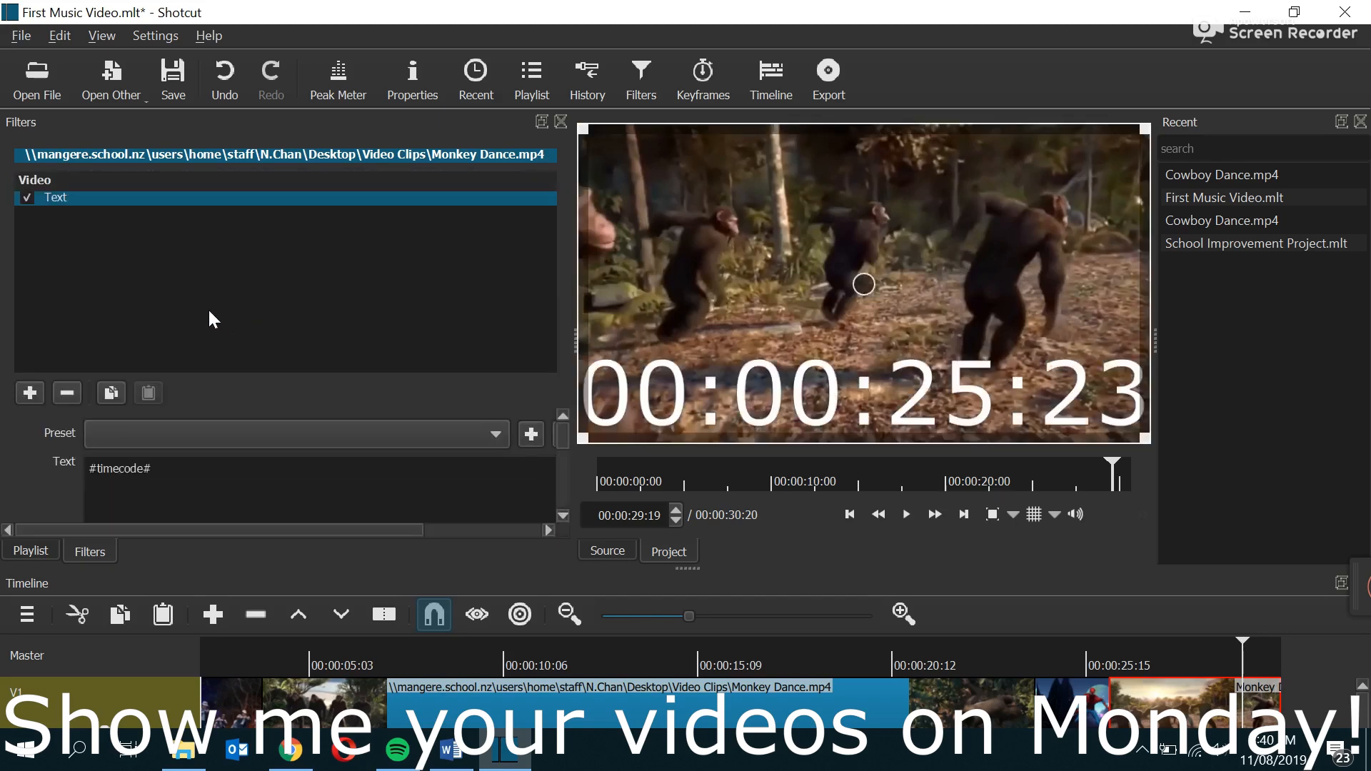
- Replace the Text filter's timecode placeholder with "The End" and minimize the editor window
click(170, 470)
key(ctrl+a)
text(The End)
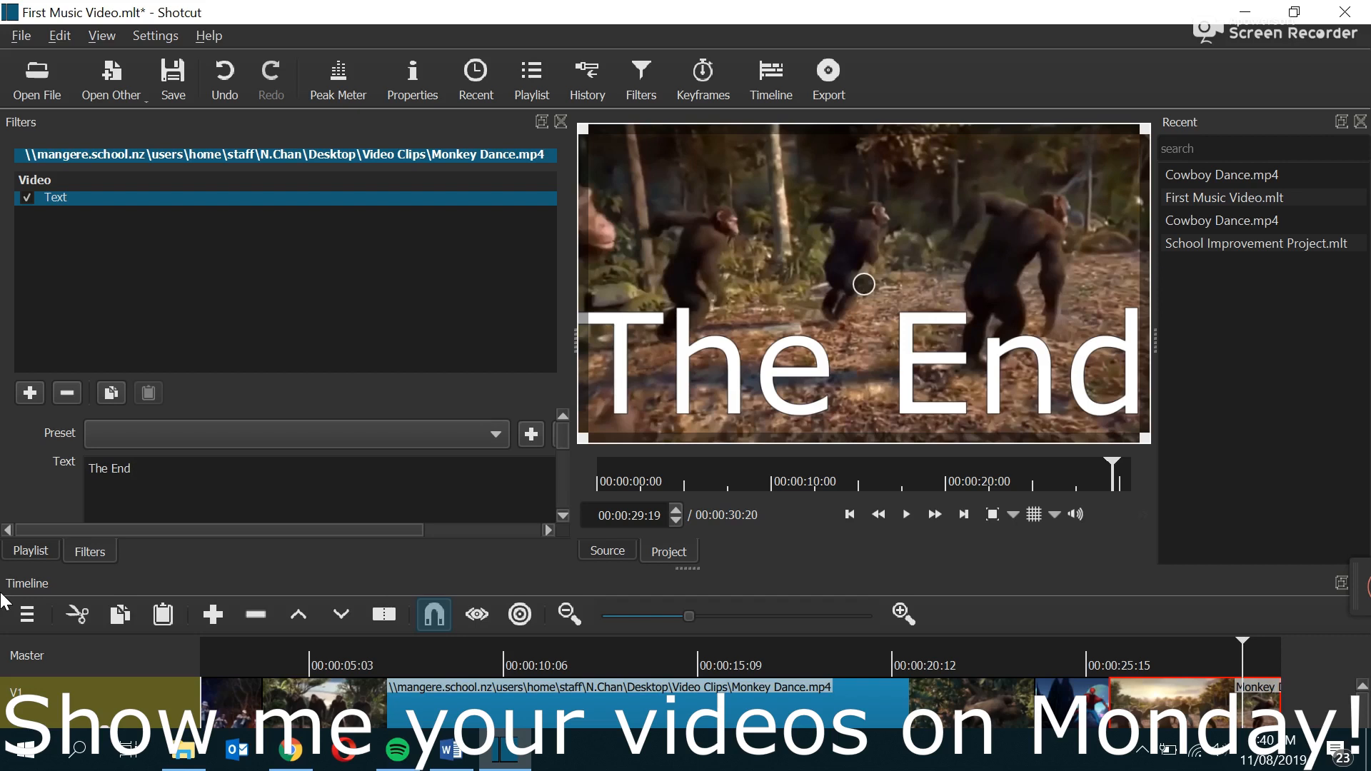
click(1245, 12)
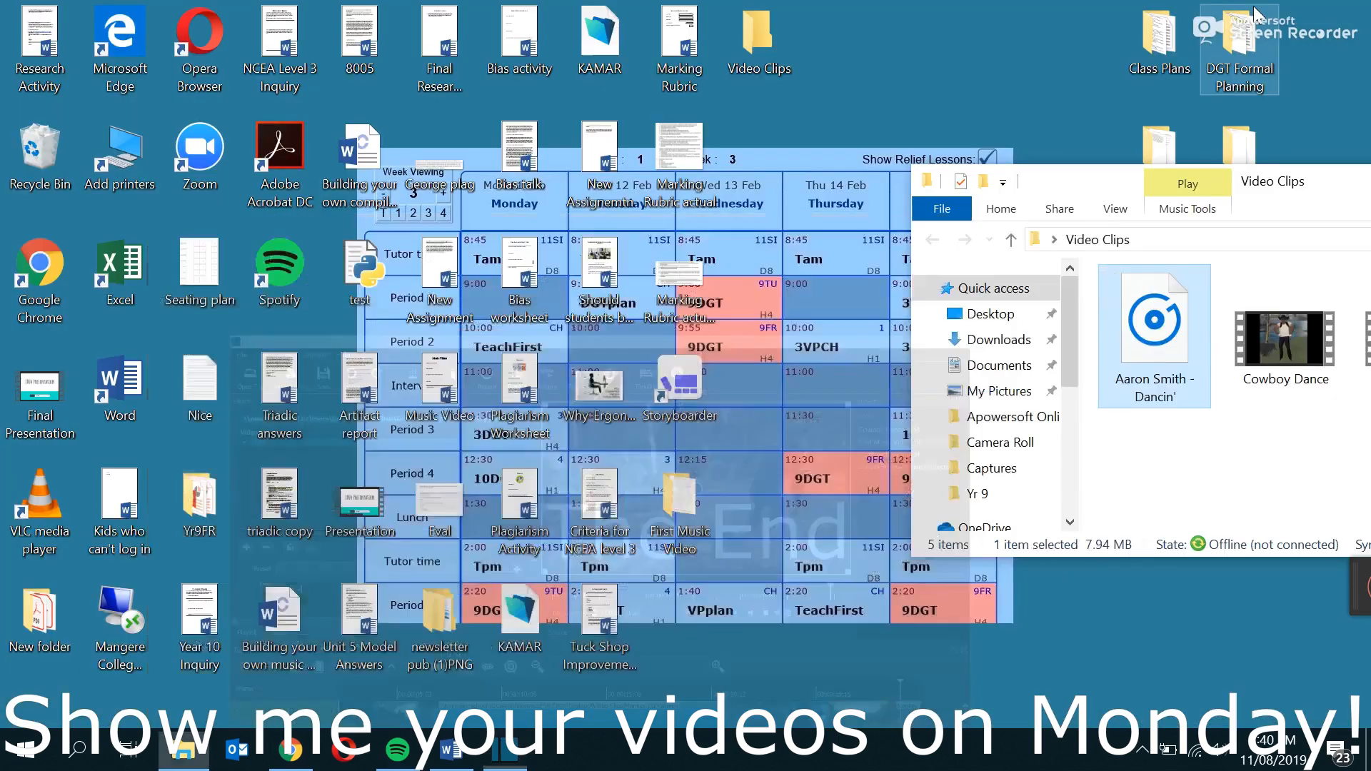